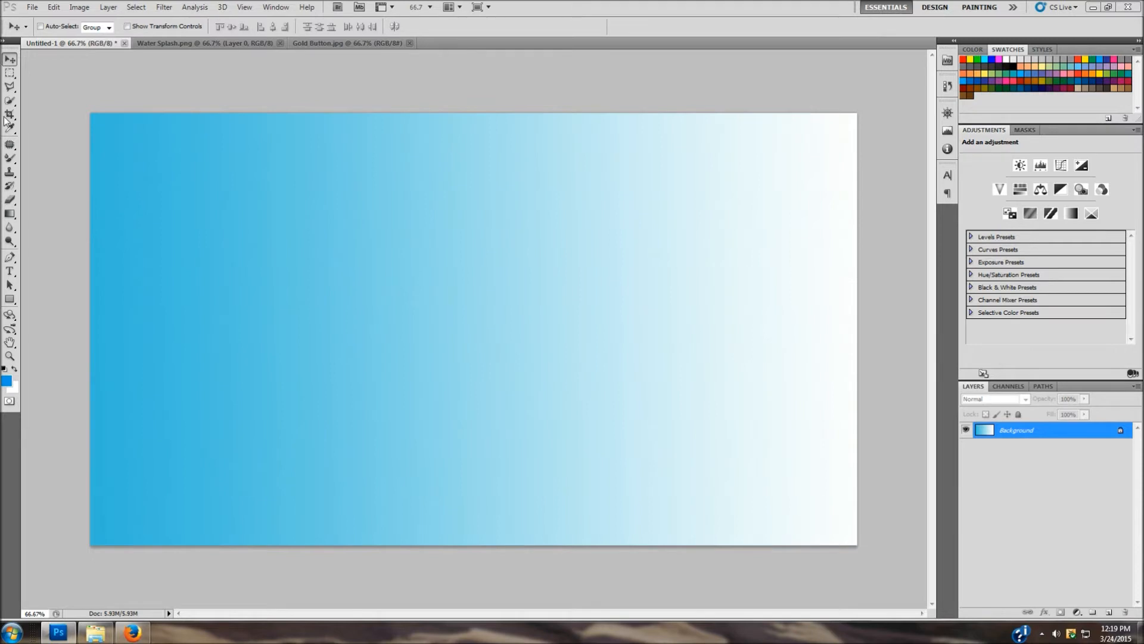
Place the Gold Button JPEG from the Gold Fish Project folder into Untitled-1, scaled to about 15% in the canvas's upper-left area
left_click(96, 633)
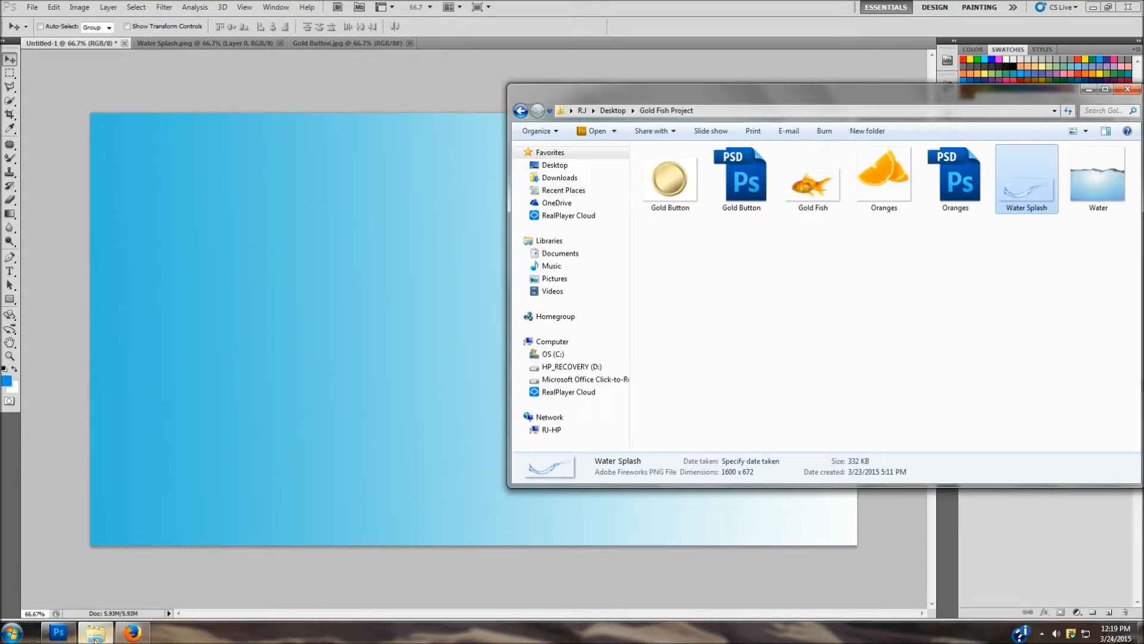
left_click(675, 179)
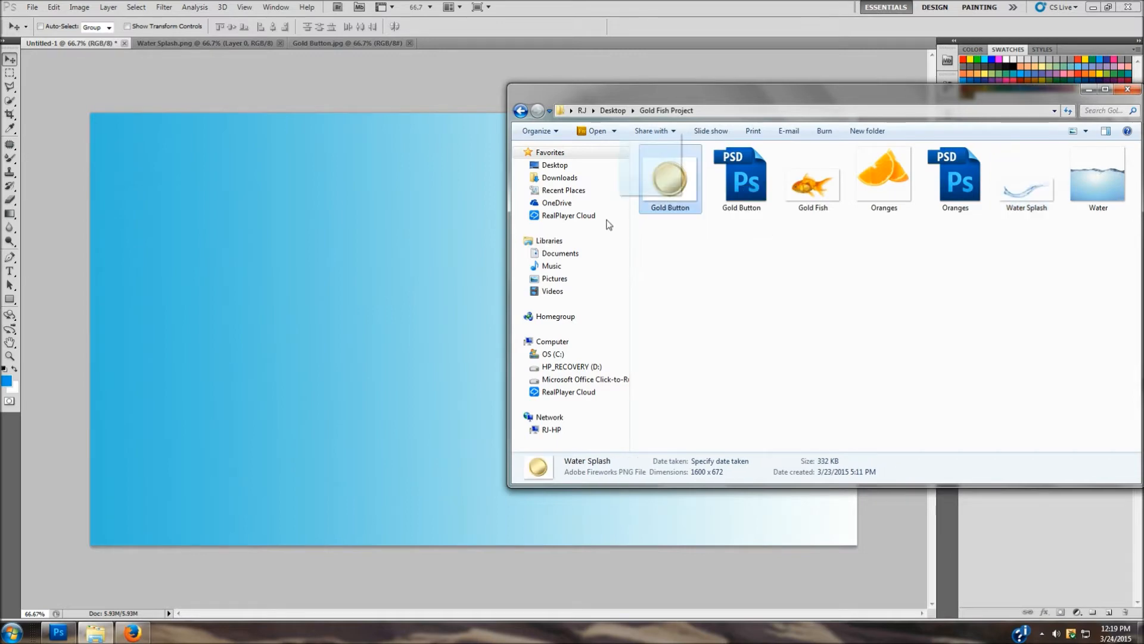
left_click_drag(283, 233, 214, 194)
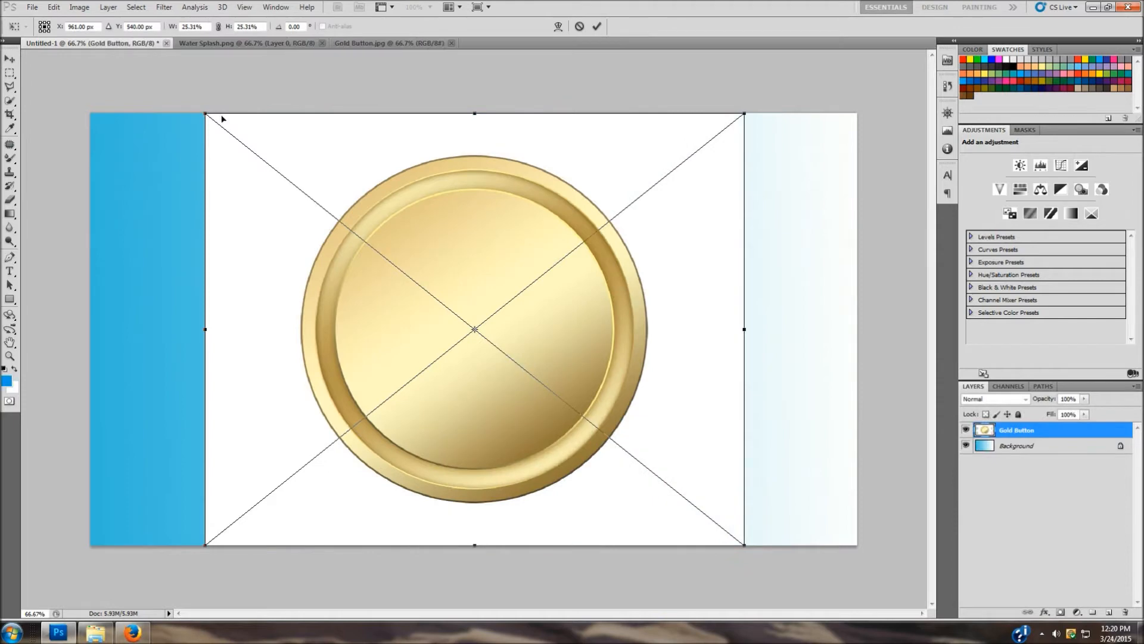
left_click_drag(207, 114, 434, 290)
left_click_drag(586, 332, 278, 172)
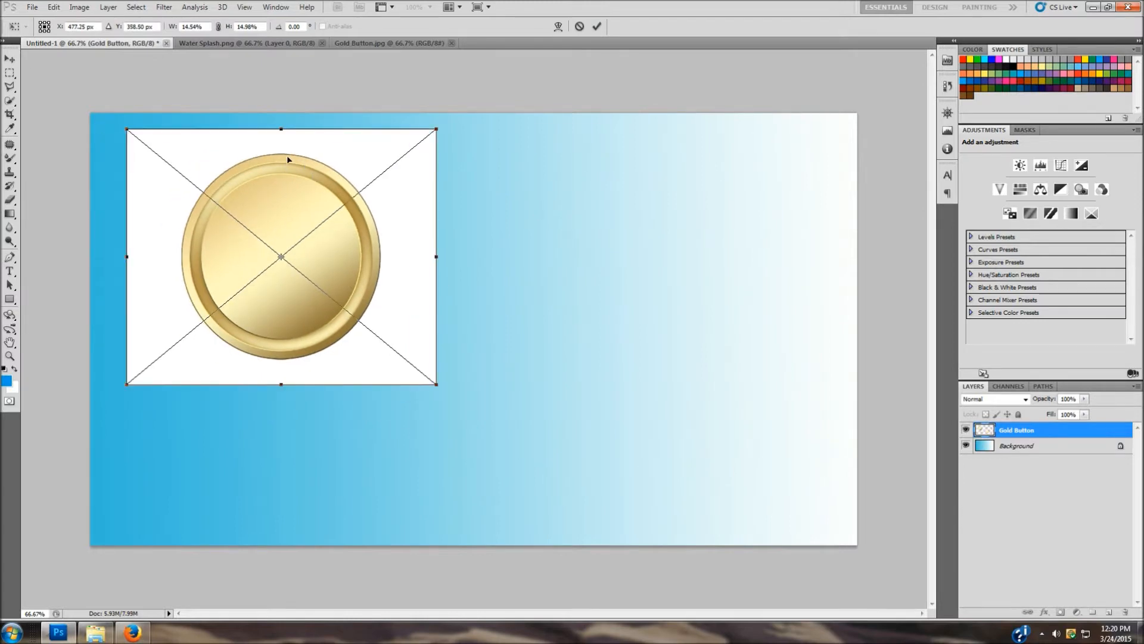
right_click(319, 162)
left_click(334, 167)
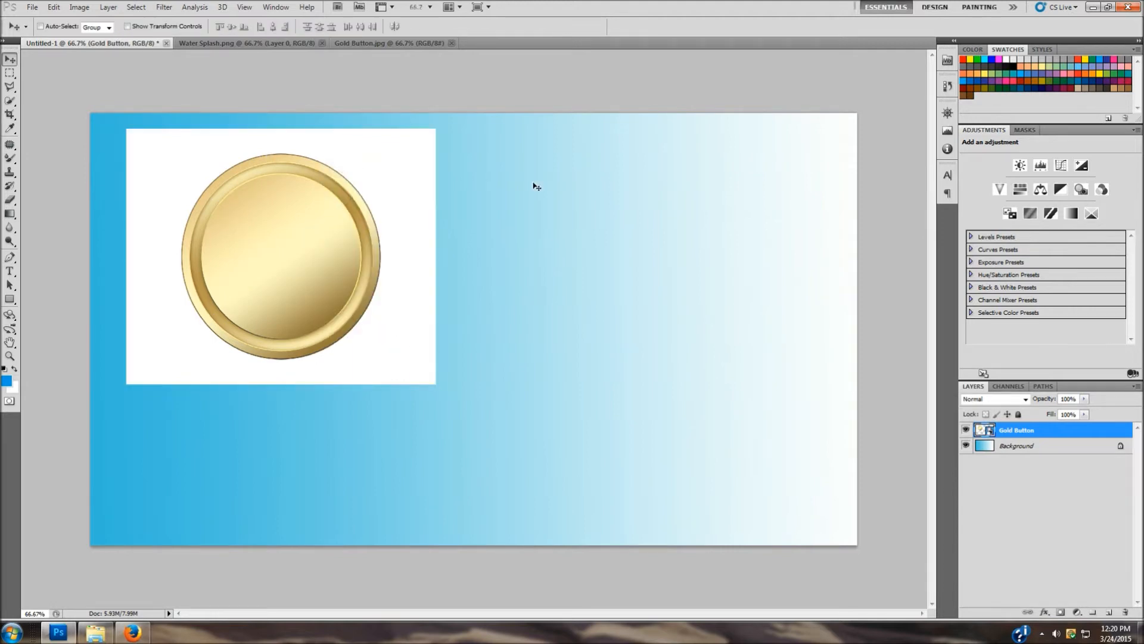
Try placing the Water Splash image in Untitled-1, scaled to about 16% wide and 9% high, below the gold button
left_click(98, 635)
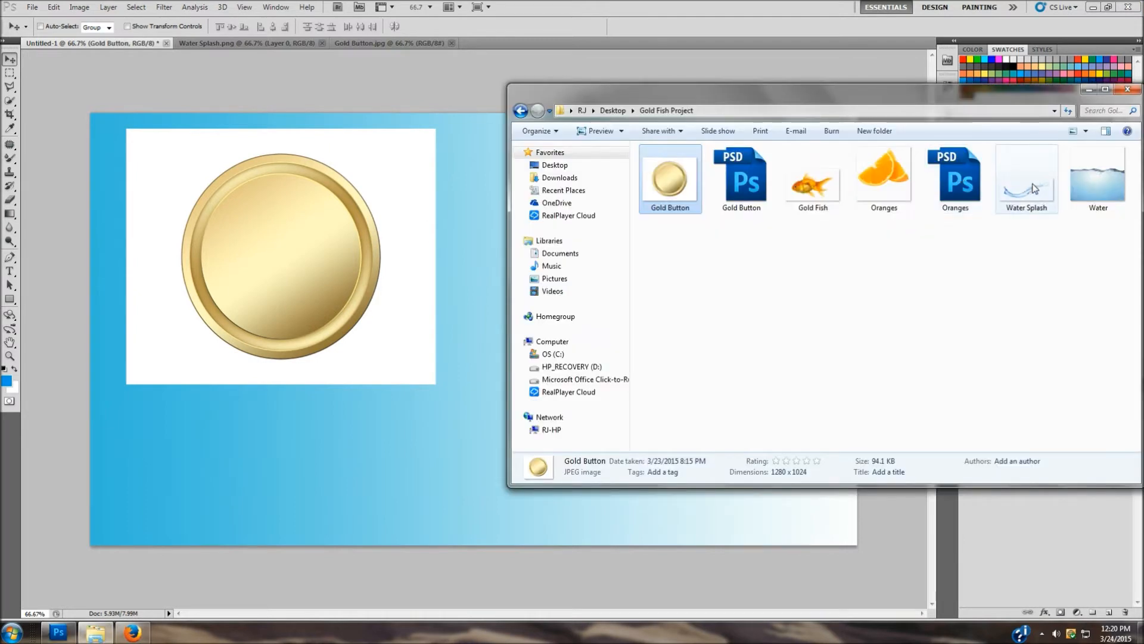
left_click(1035, 188)
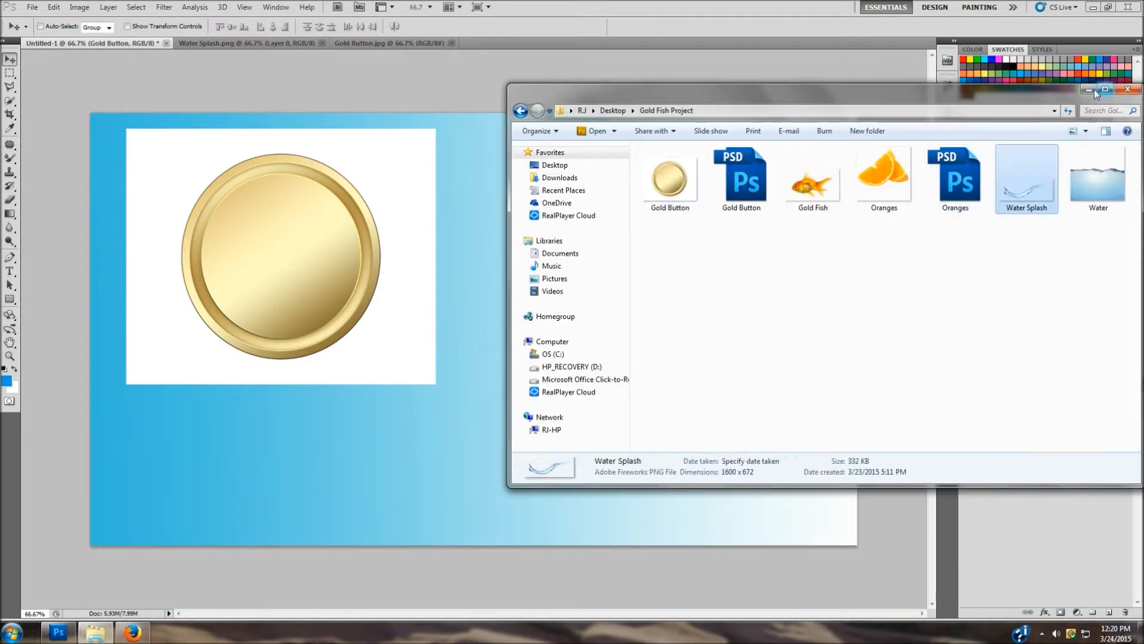
left_click_drag(1038, 170, 269, 436)
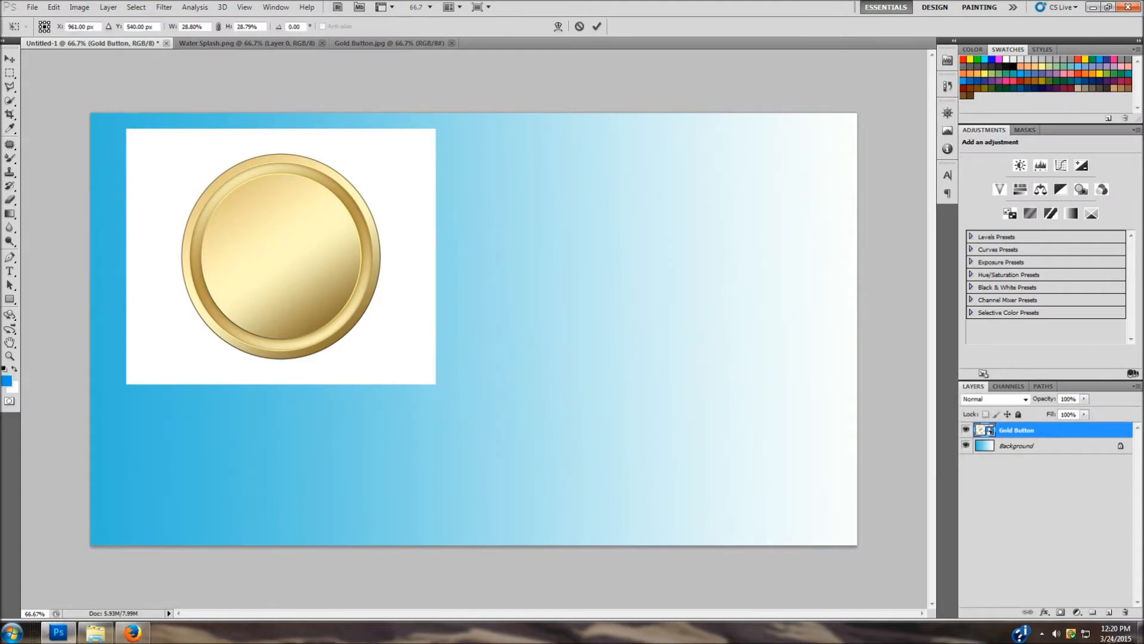
left_click_drag(274, 285, 227, 451)
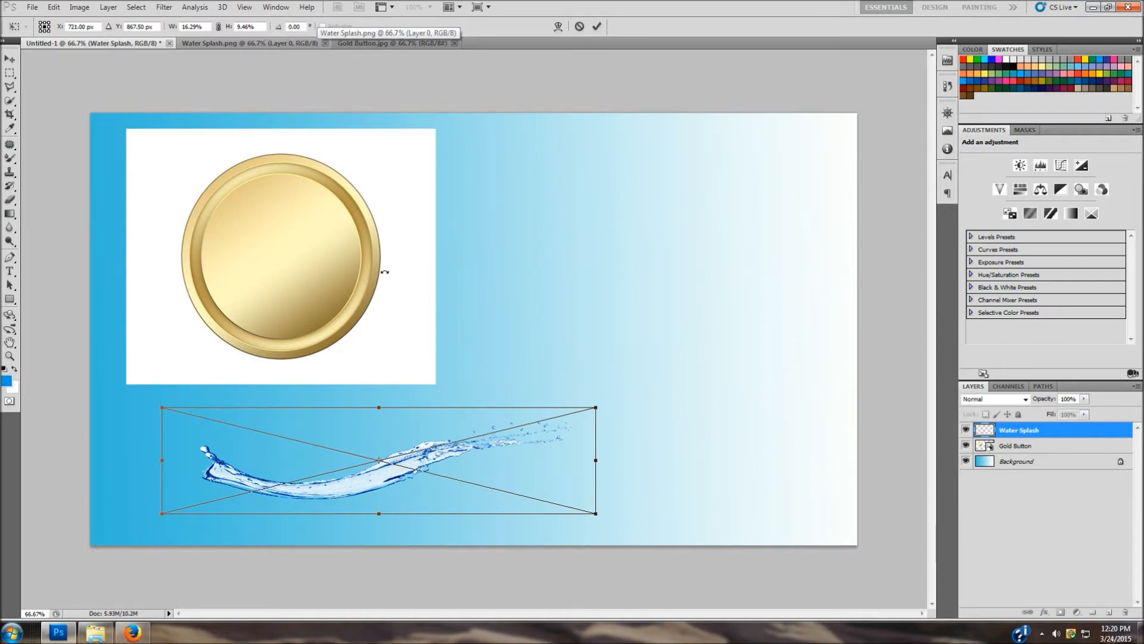
Select the entire gold button in Gold Button.jpg using the Quick Selection tool in add mode with a 12 px brush
left_click(236, 43)
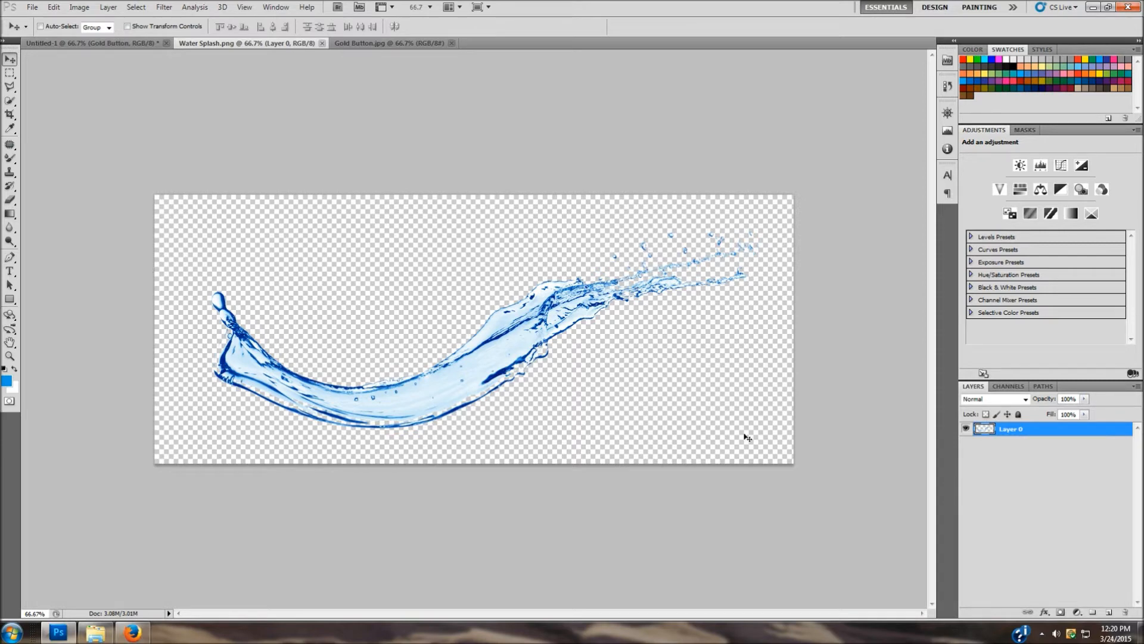
left_click(386, 43)
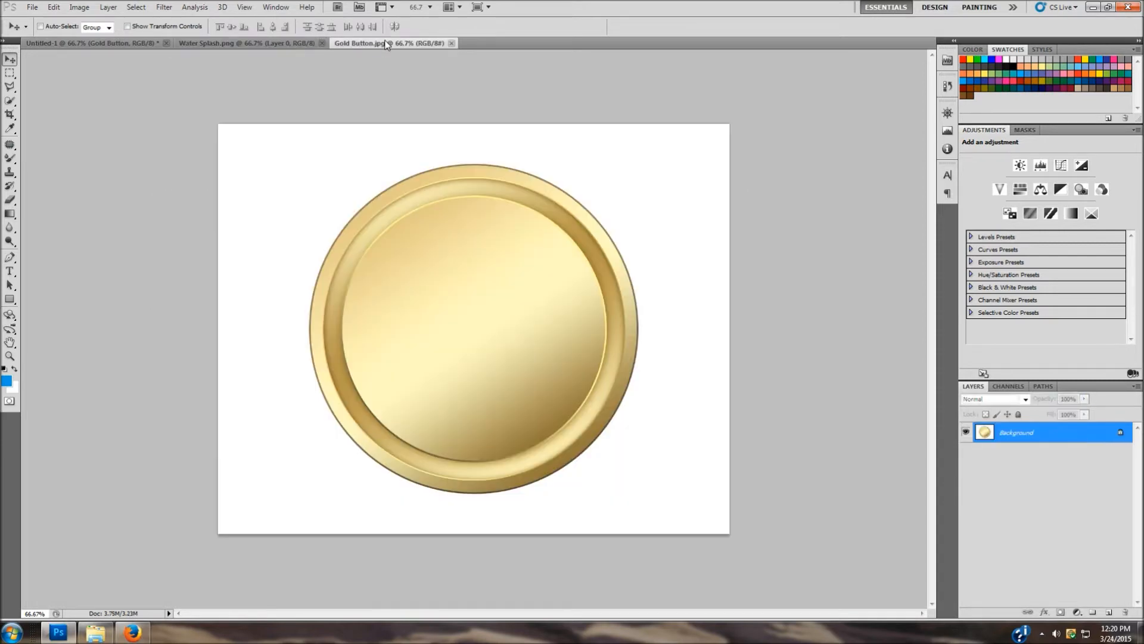
left_click(224, 42)
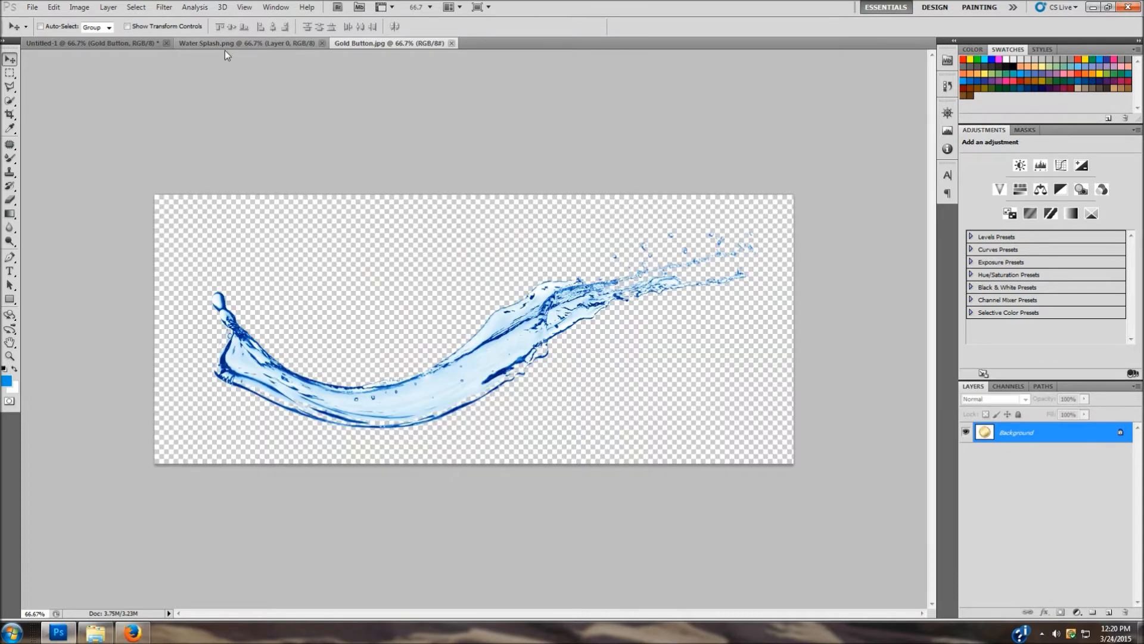
left_click(384, 44)
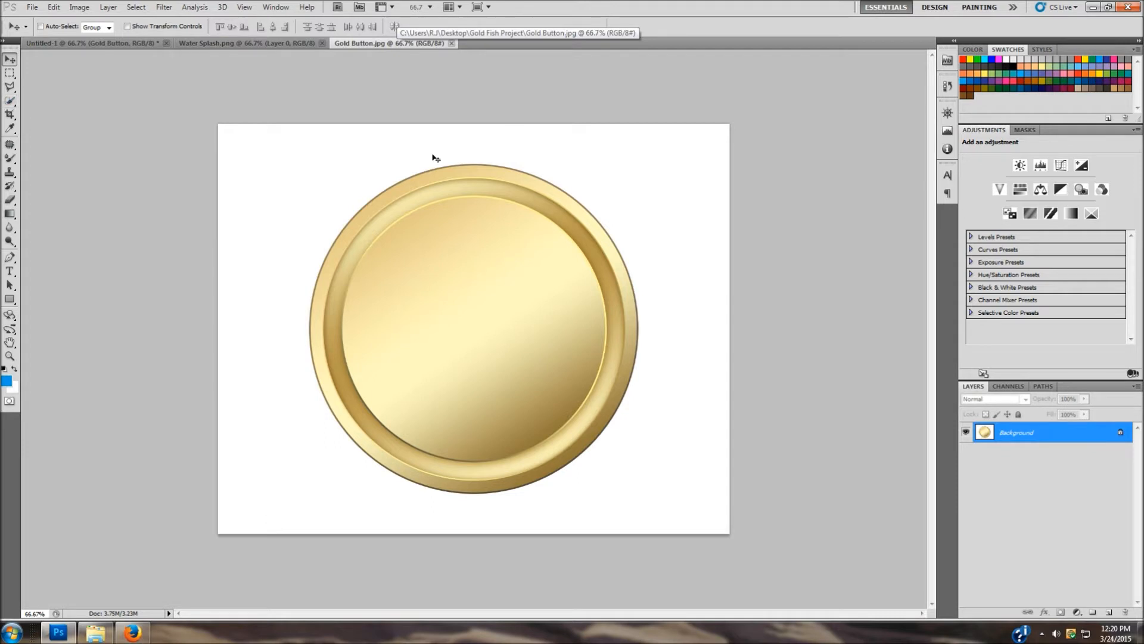
left_click(10, 101)
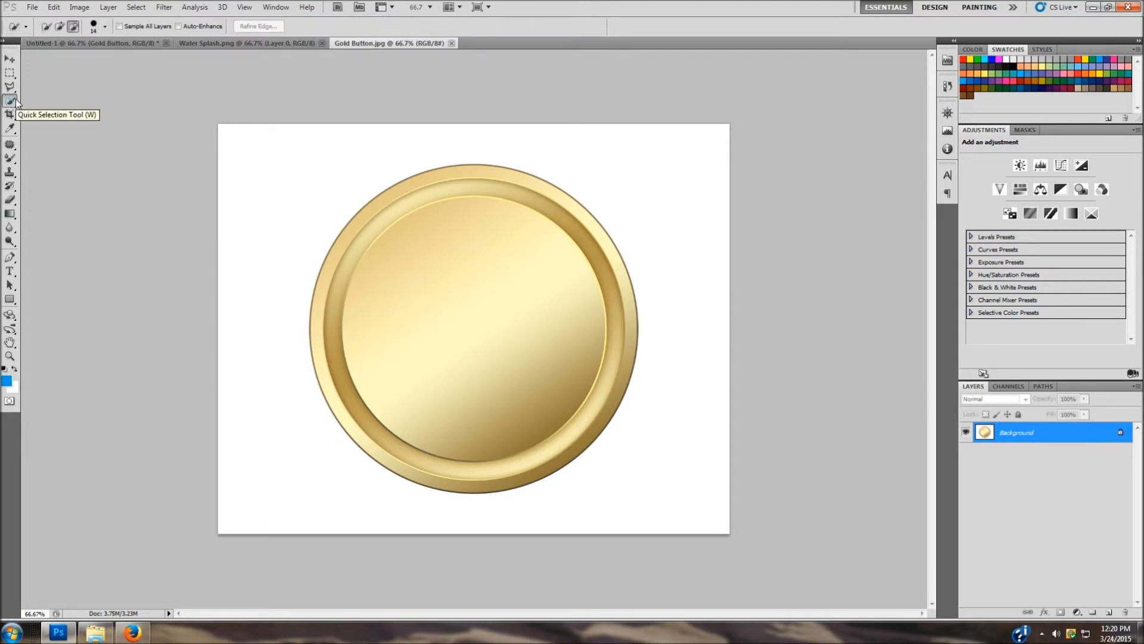
left_click(60, 27)
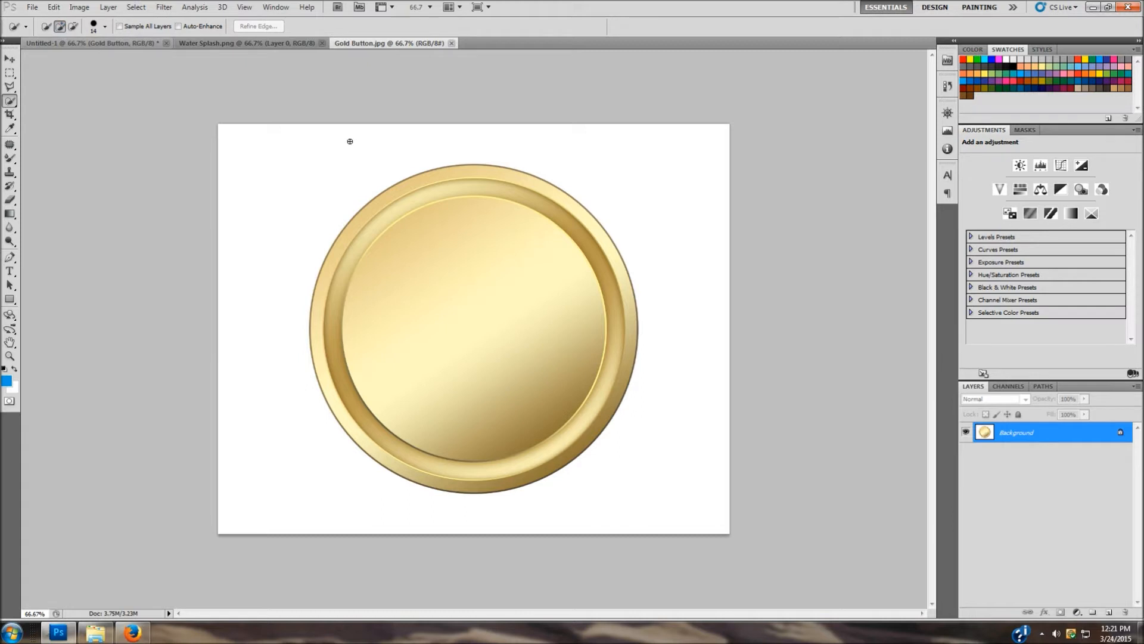
left_click(104, 27)
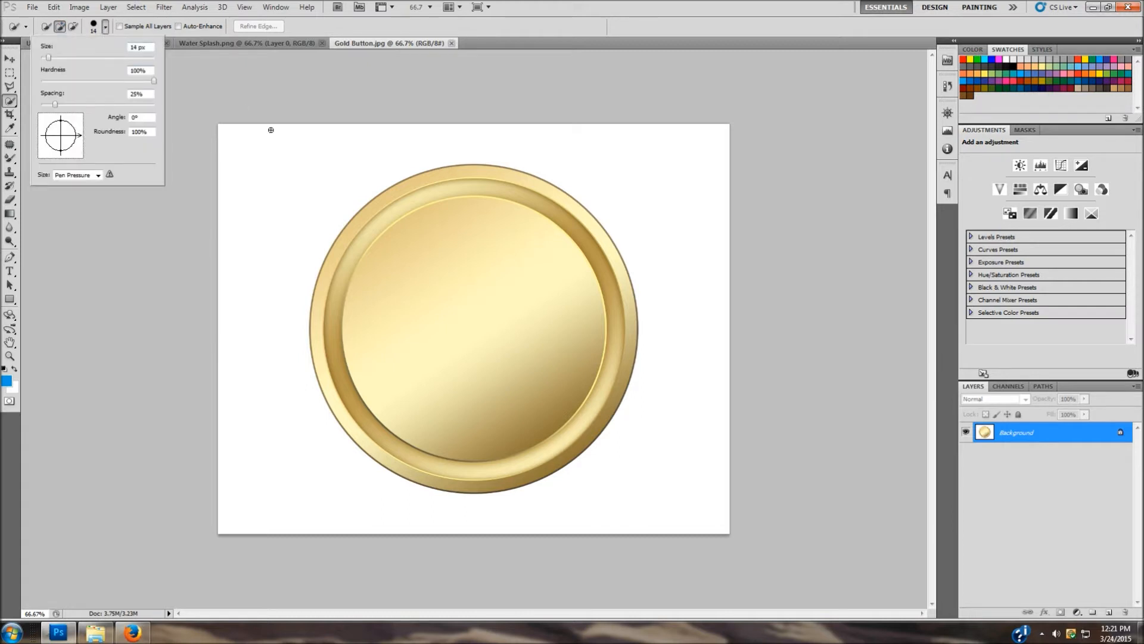
left_click_drag(49, 56, 69, 57)
left_click_drag(69, 58, 49, 58)
mouse_move(434, 179)
left_mouse_down()
mouse_move(396, 189)
mouse_move(340, 242)
mouse_move(328, 329)
mouse_move(329, 298)
mouse_move(331, 358)
mouse_move(372, 438)
mouse_move(357, 444)
mouse_move(411, 459)
mouse_move(536, 456)
mouse_move(619, 370)
mouse_move(626, 298)
mouse_move(595, 255)
mouse_move(556, 233)
mouse_move(373, 230)
mouse_move(582, 232)
mouse_move(513, 235)
left_mouse_up()
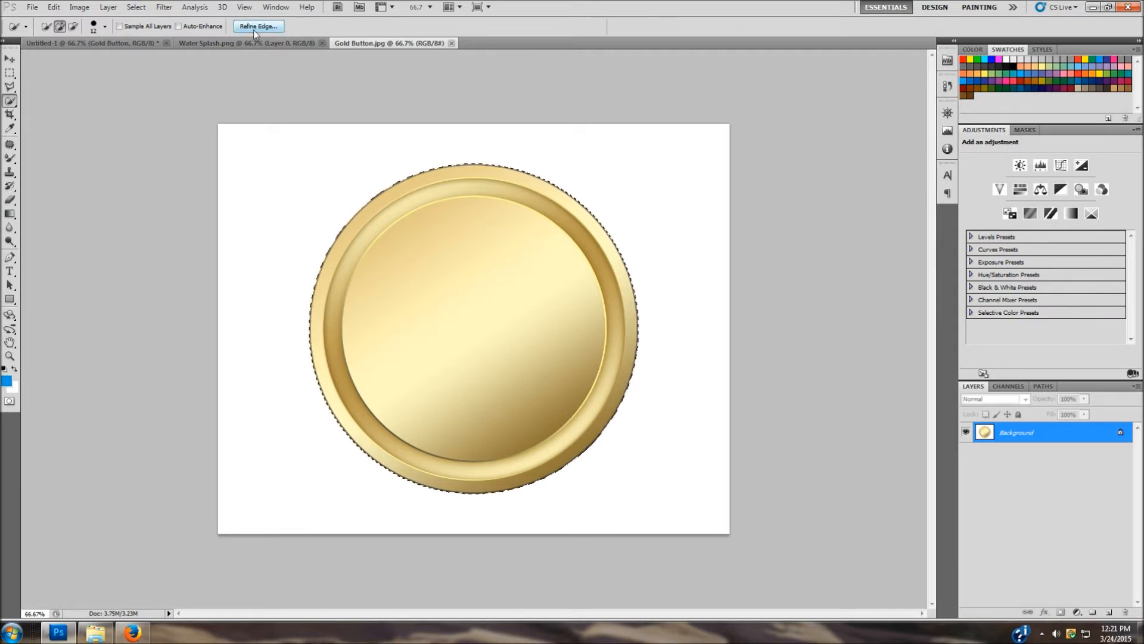
Apply Refine Edge to the gold button selection and output it to a New Layer with Layer Mask
left_click(273, 28)
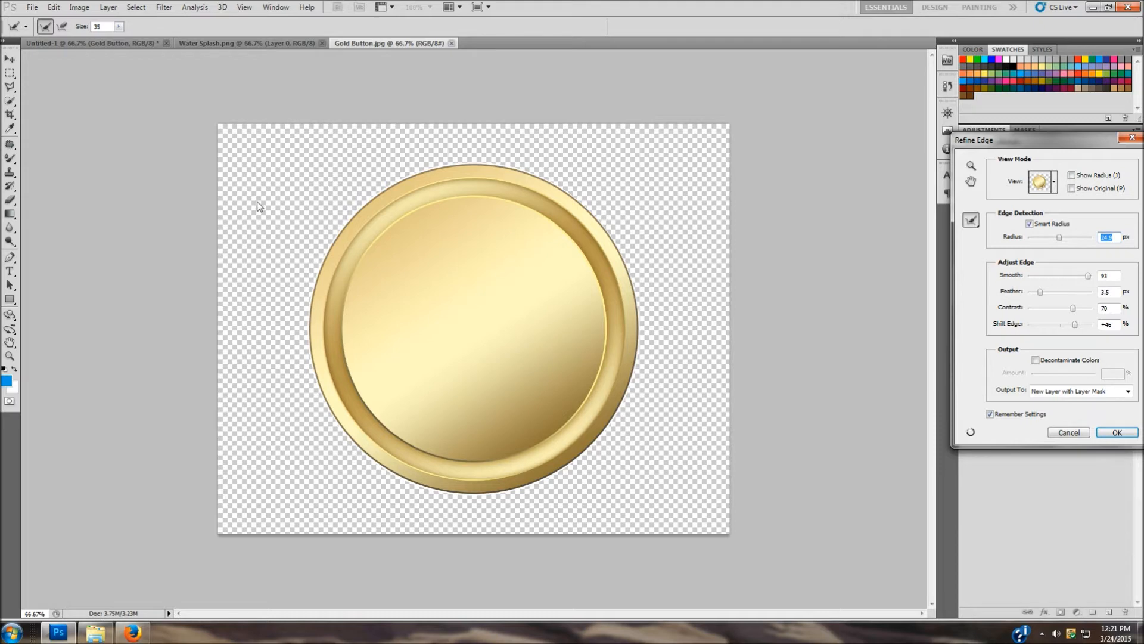
left_click(1128, 391)
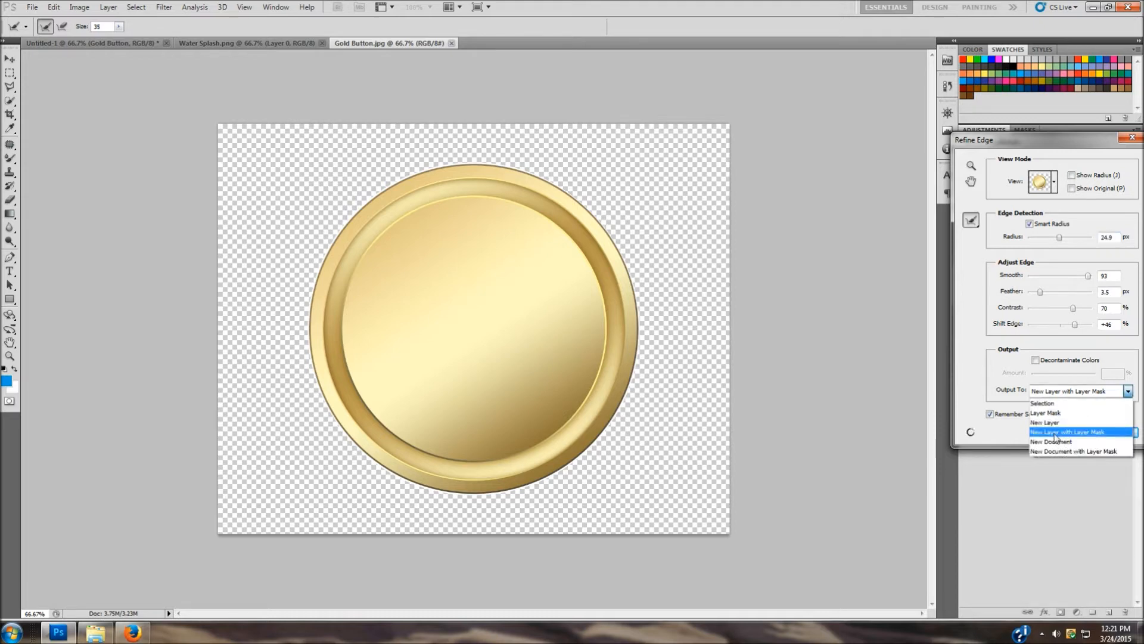
left_click(1096, 434)
left_click(1117, 433)
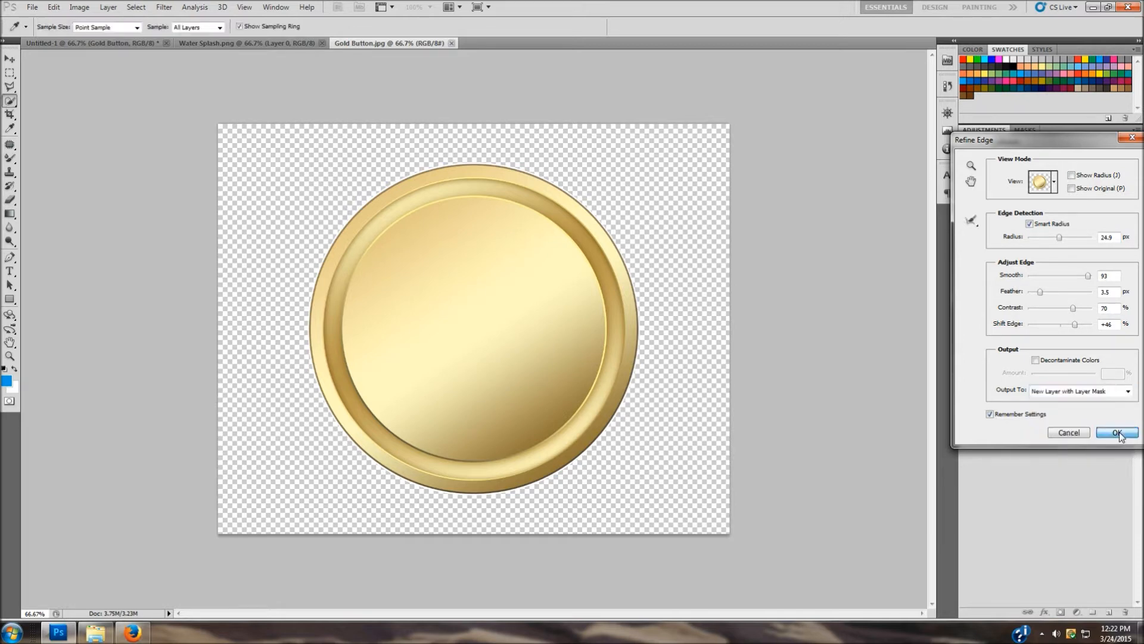
Save the cut-out as Gold Button in Photoshop format in the Gold Fish Project folder, replacing the existing file and keeping Maximize Compatibility
left_click(36, 8)
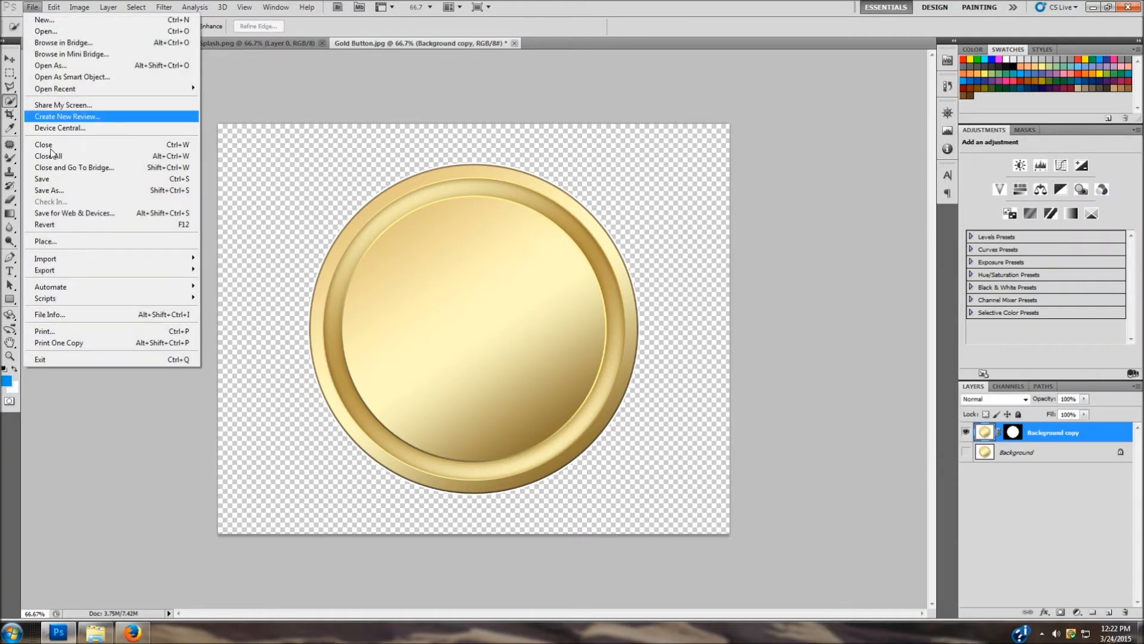
left_click(49, 190)
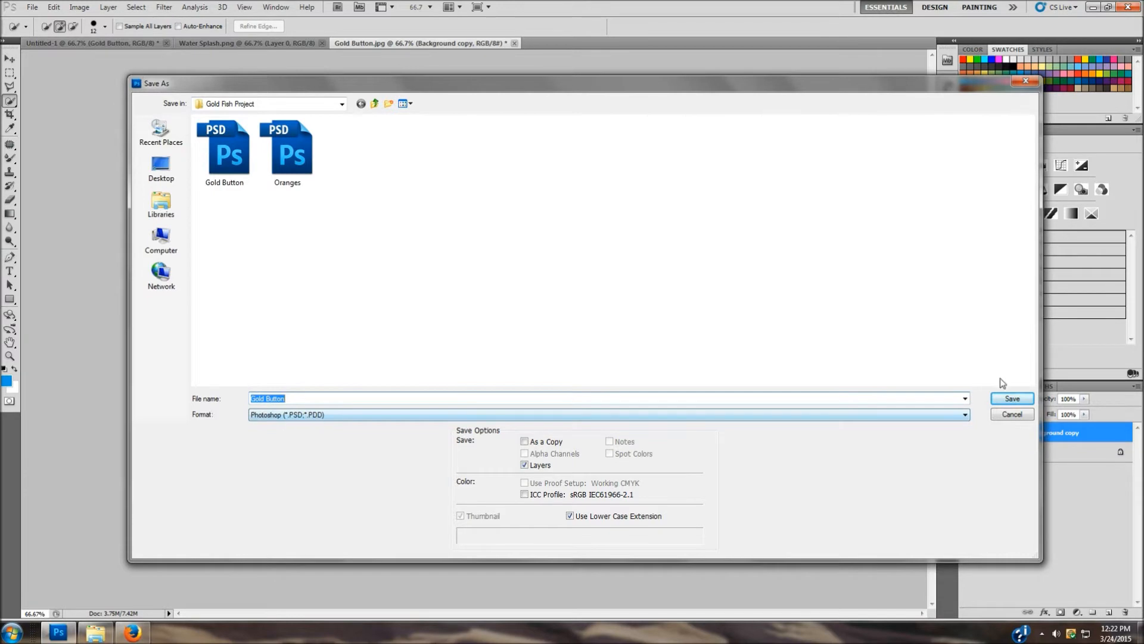
left_click(1012, 398)
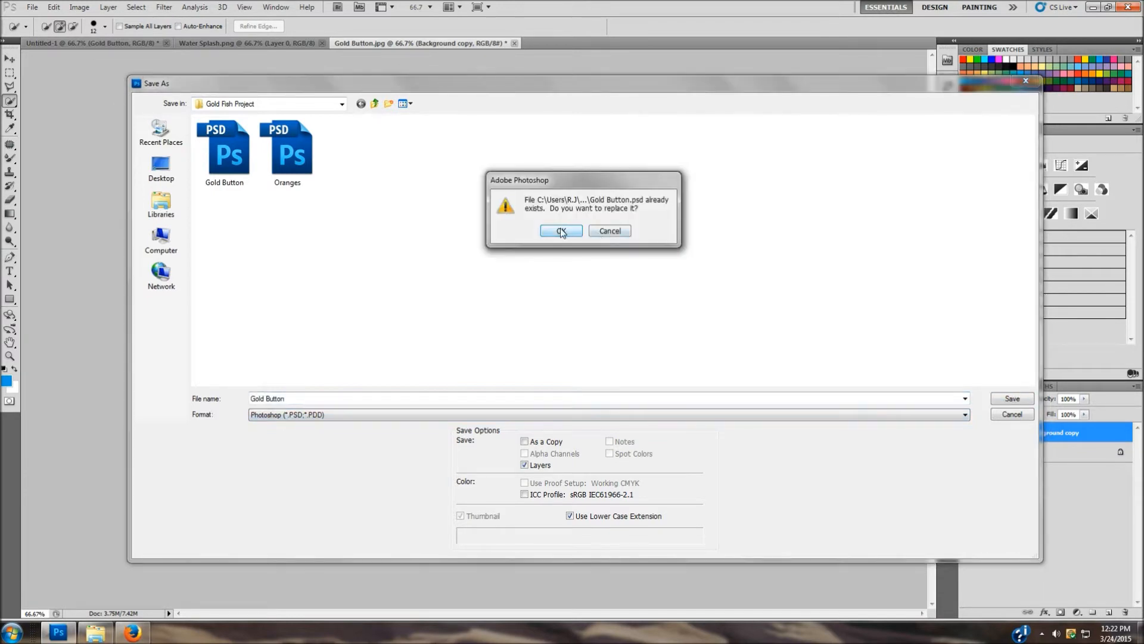
left_click(560, 231)
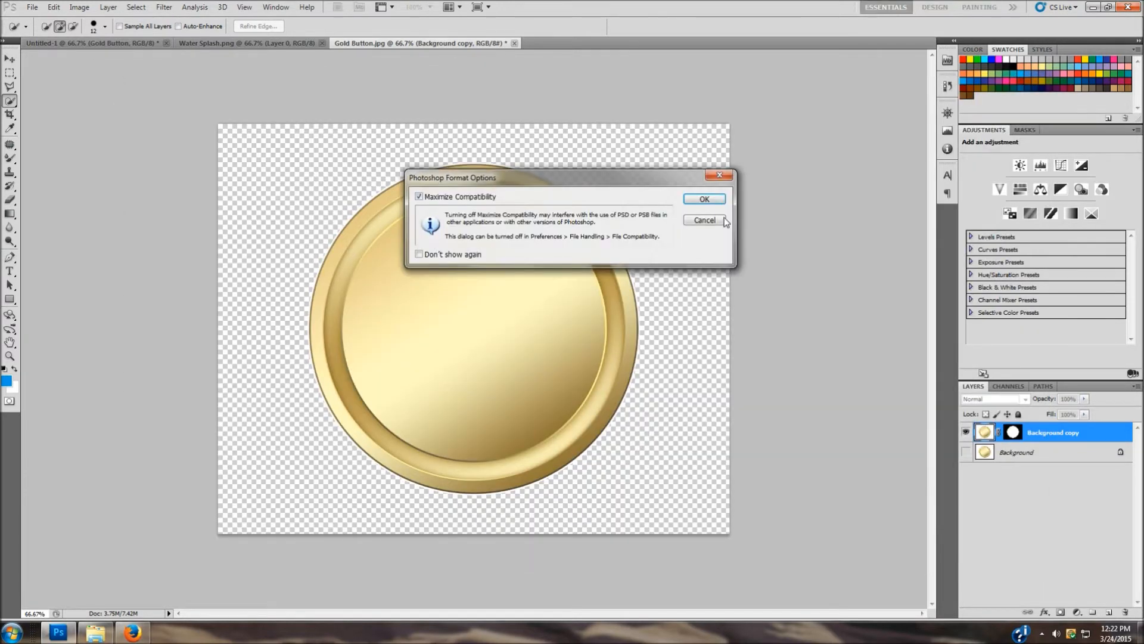
left_click(704, 200)
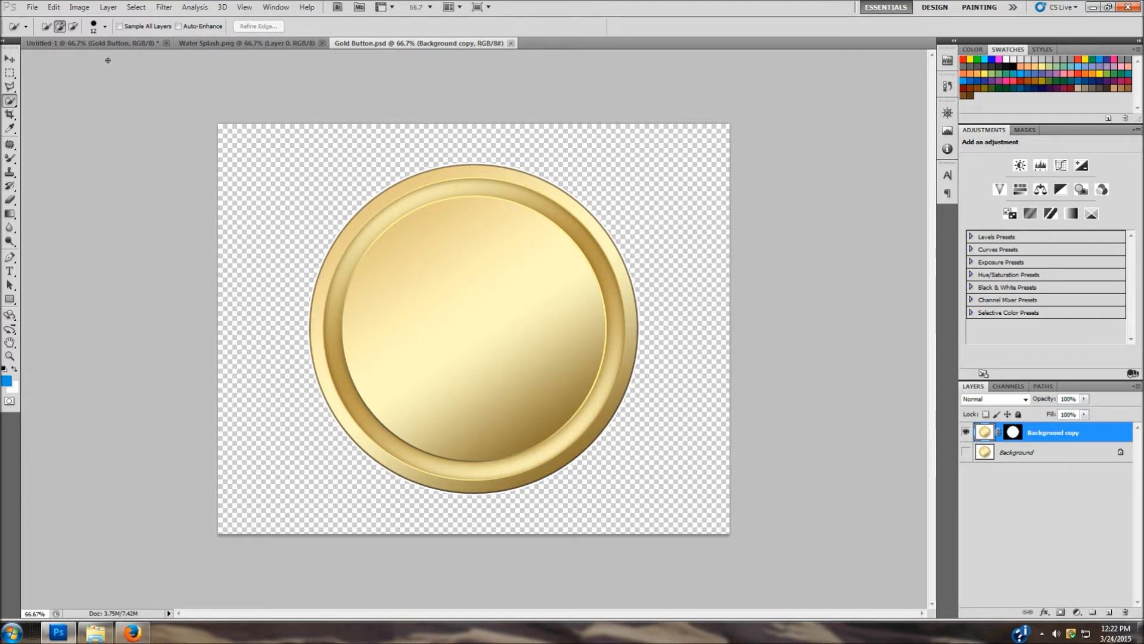
Place the Gold Button PSD into Untitled-1, scaled to about 12.8% and positioned to the right of the white-backed button
left_click(91, 43)
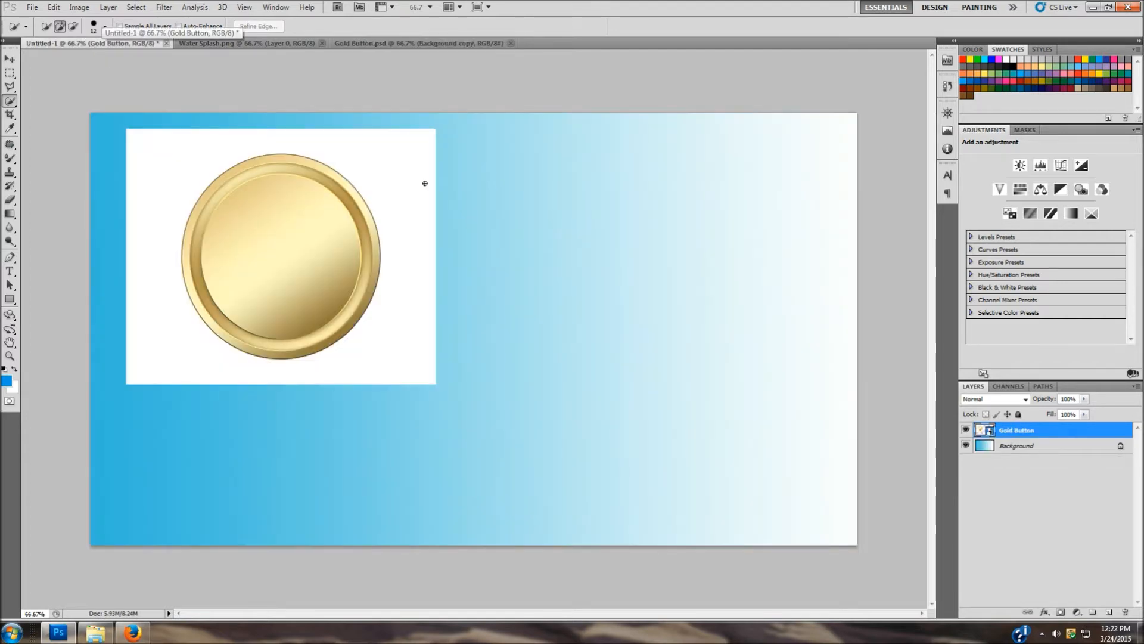
left_click(93, 637)
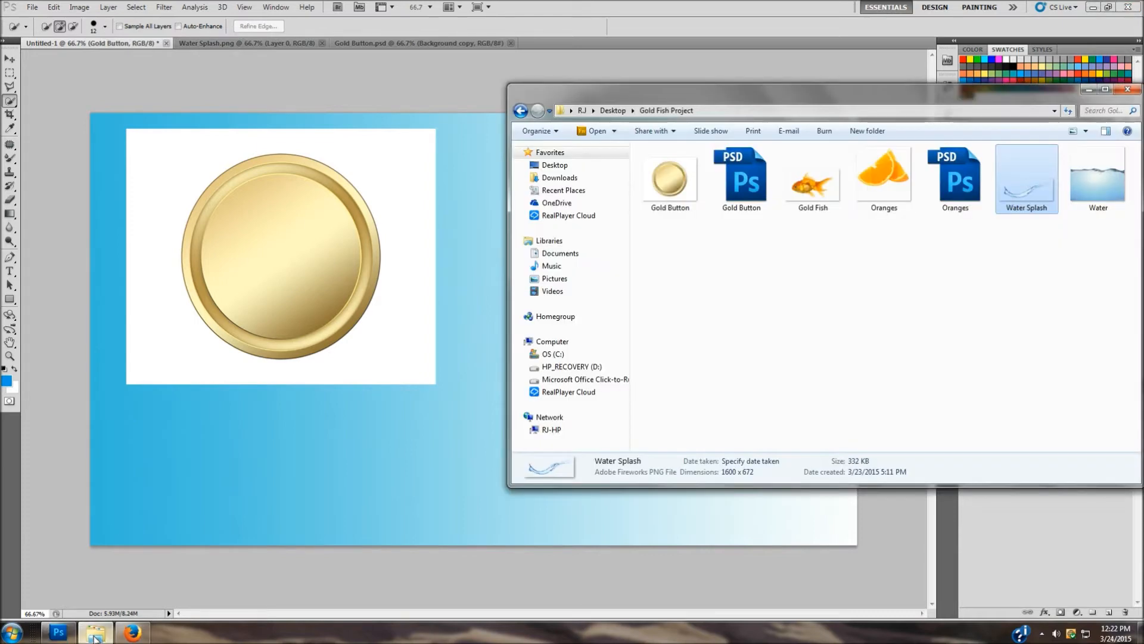
left_click(750, 177)
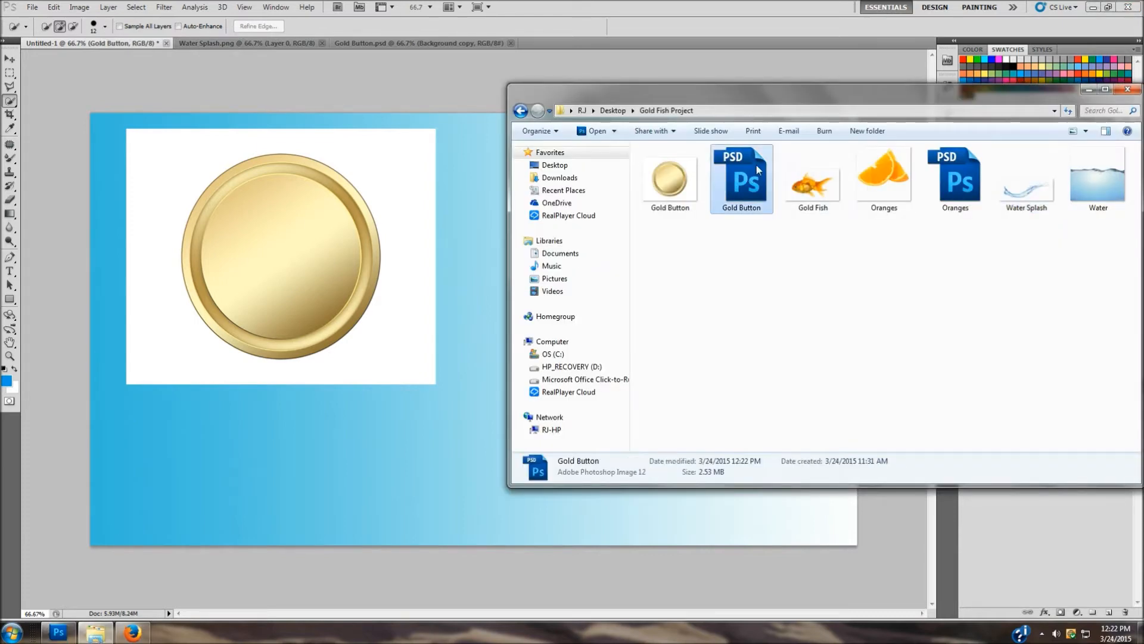
left_click_drag(752, 165, 483, 230)
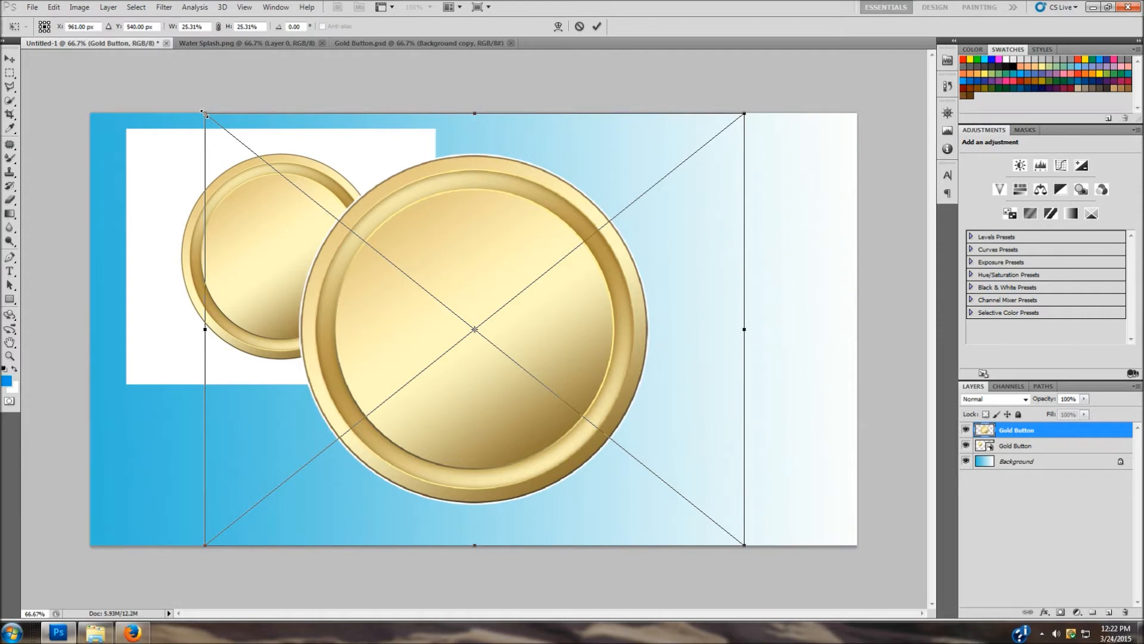
left_click_drag(206, 117, 460, 338)
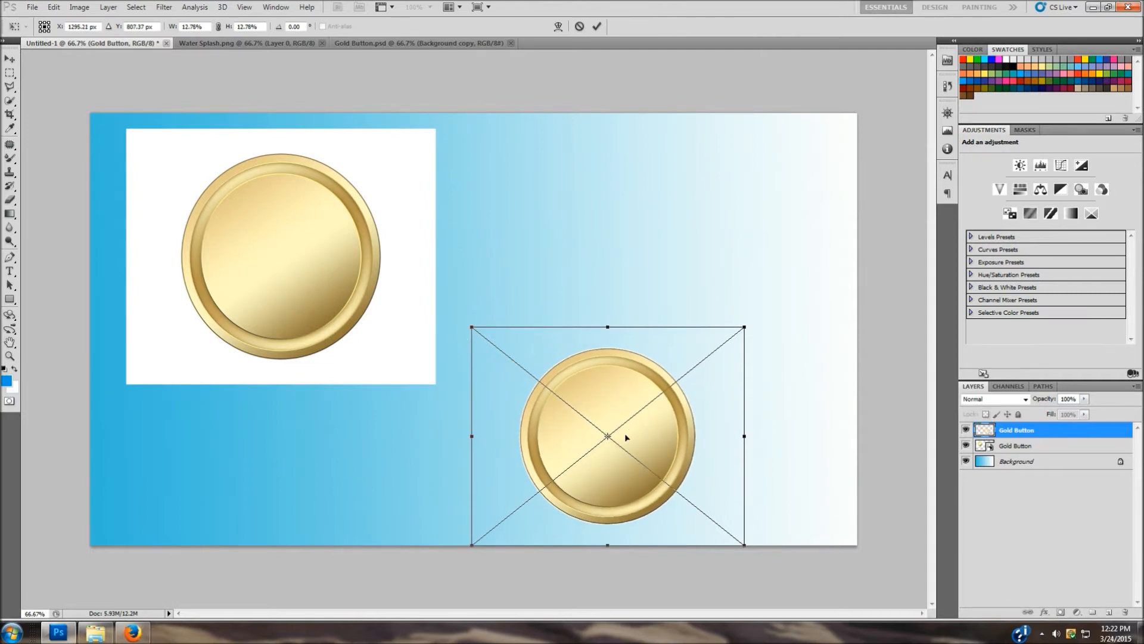
left_click_drag(621, 427, 580, 252)
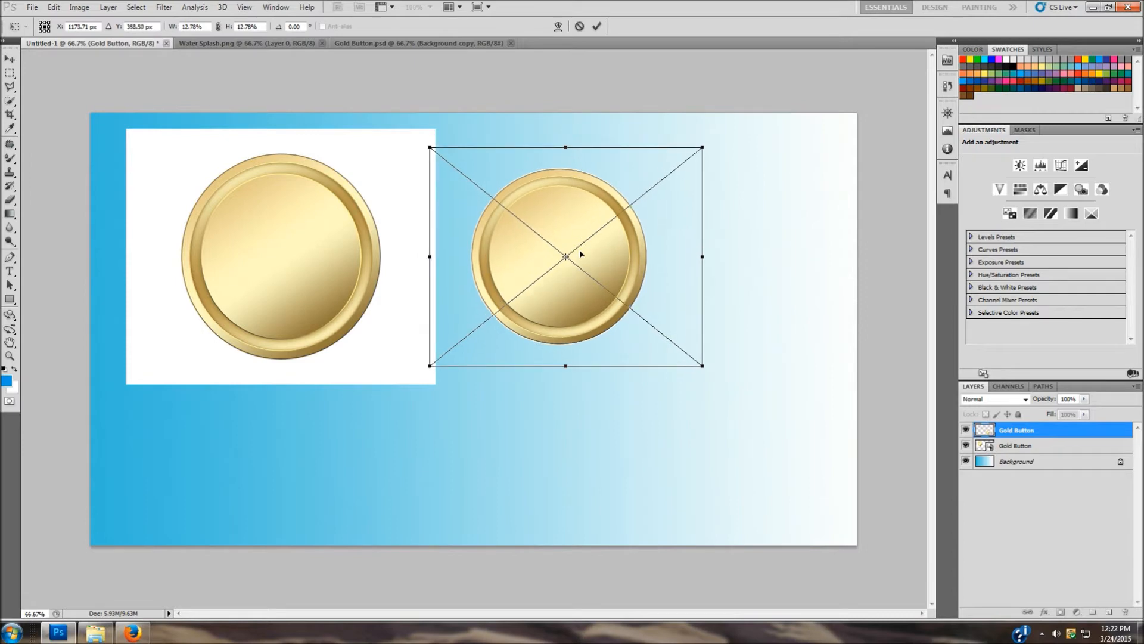
right_click(578, 203)
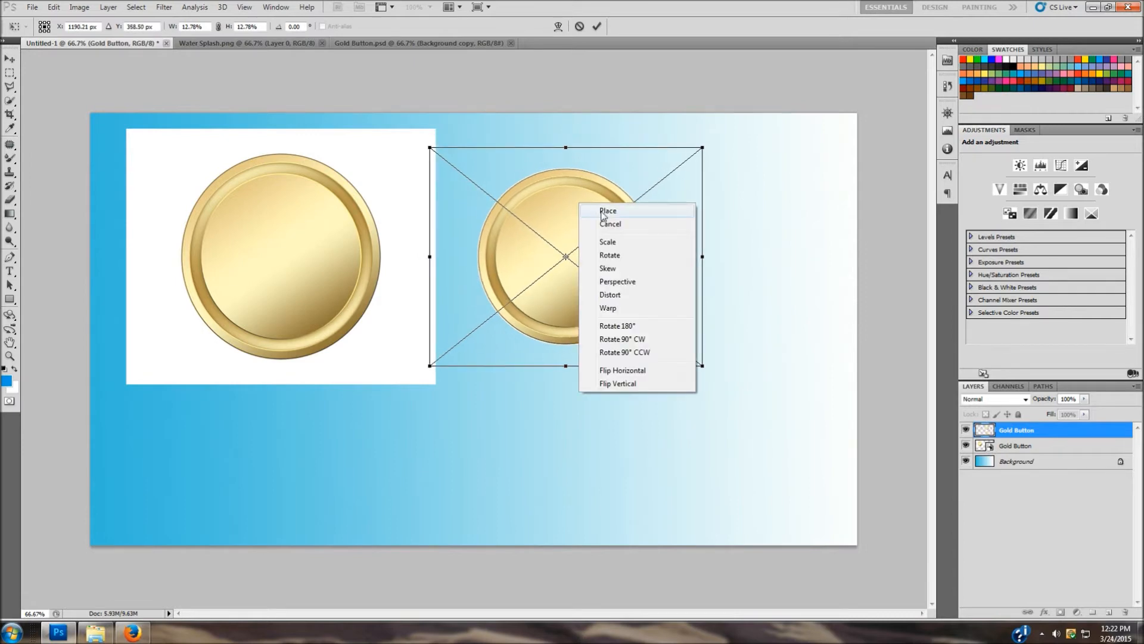
left_click(602, 211)
Use the Move tool to shift the cut-out gold button toward the canvas's lower left and back up to the right
key("v")
key("shift+Left")
left_click_drag(565, 277, 445, 384)
left_click_drag(366, 452, 555, 251)
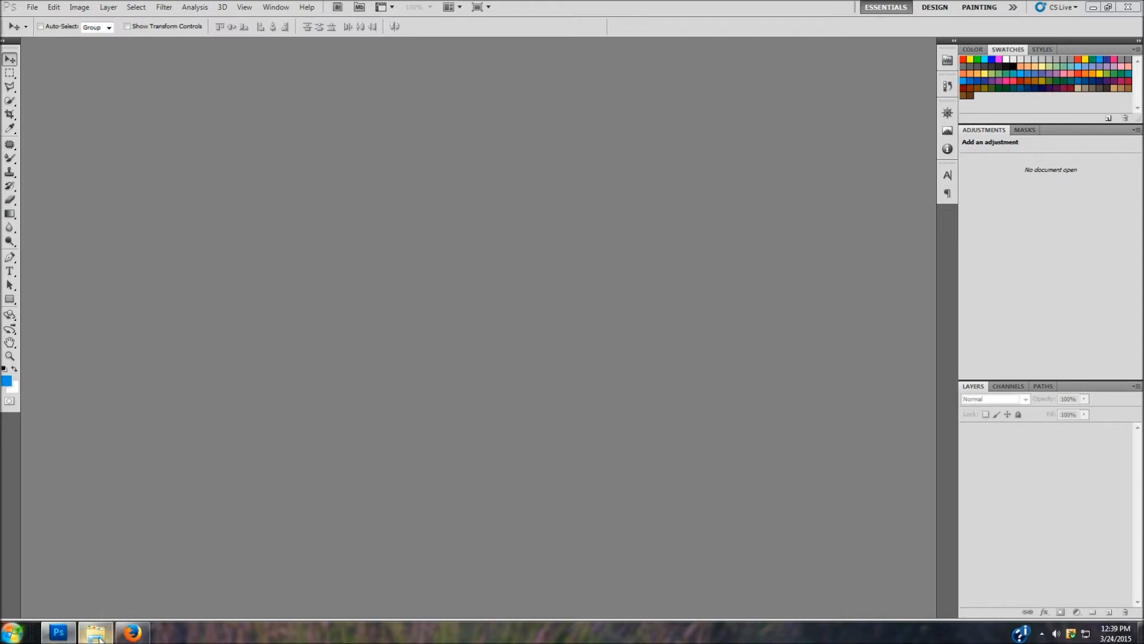
Switch to Firefox and search Google Images for "Transparent Water .png"
left_click(133, 632)
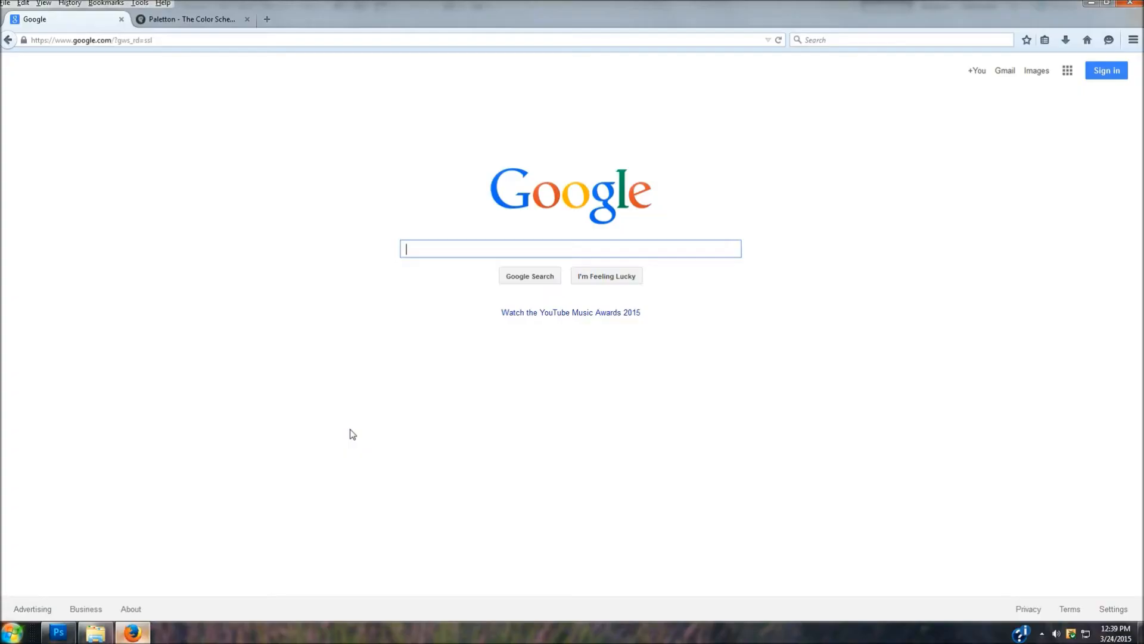
type("Transpar")
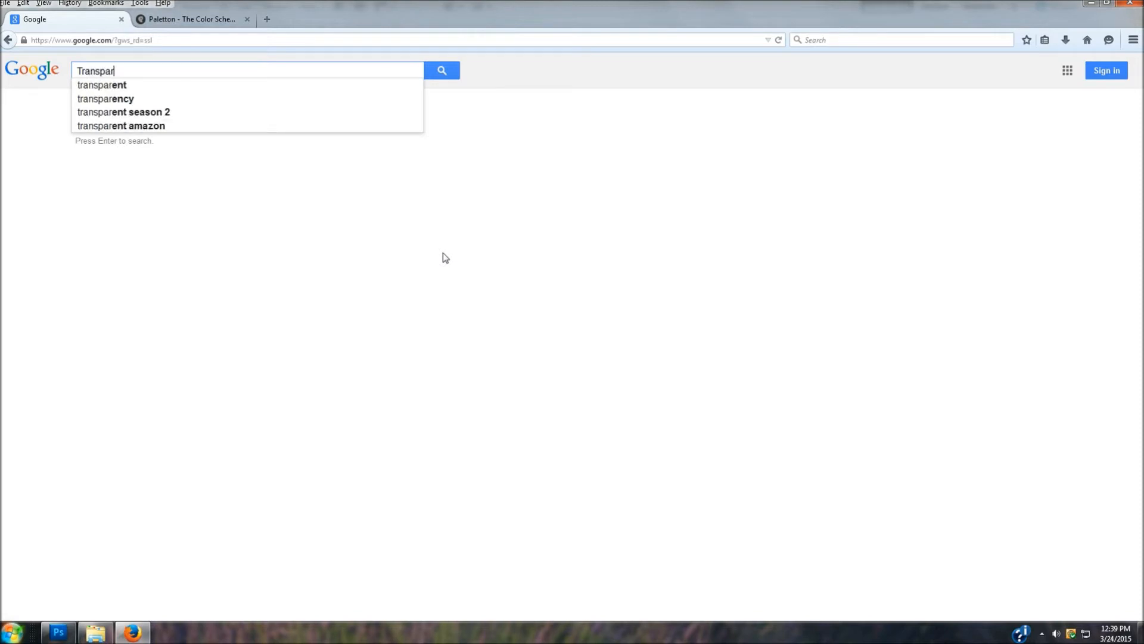
type("ent Water ")
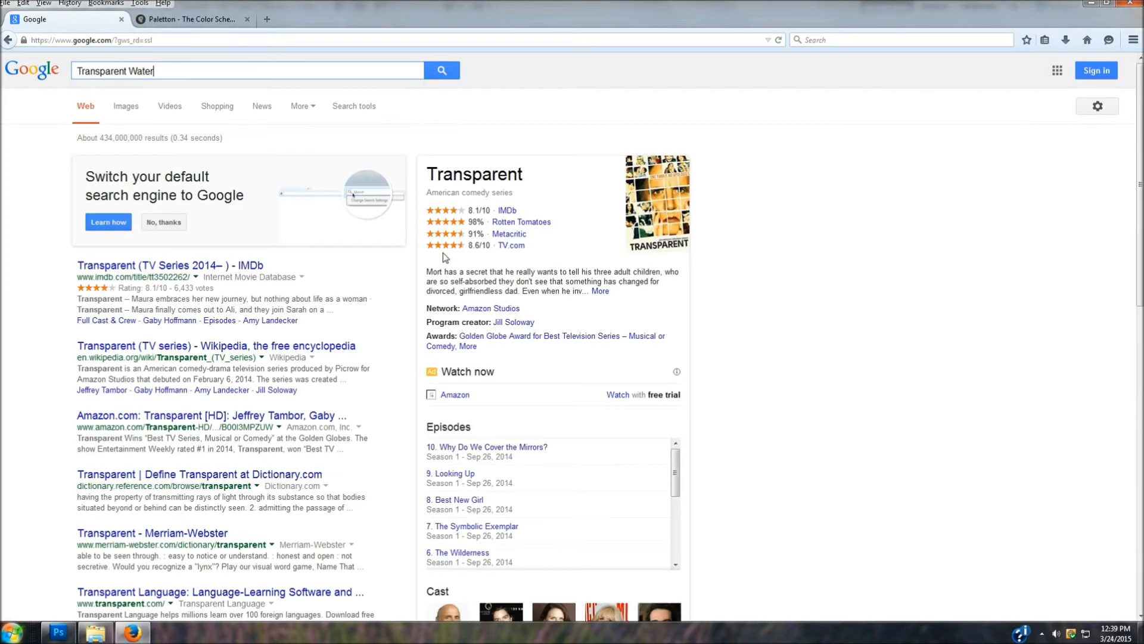
type(".png")
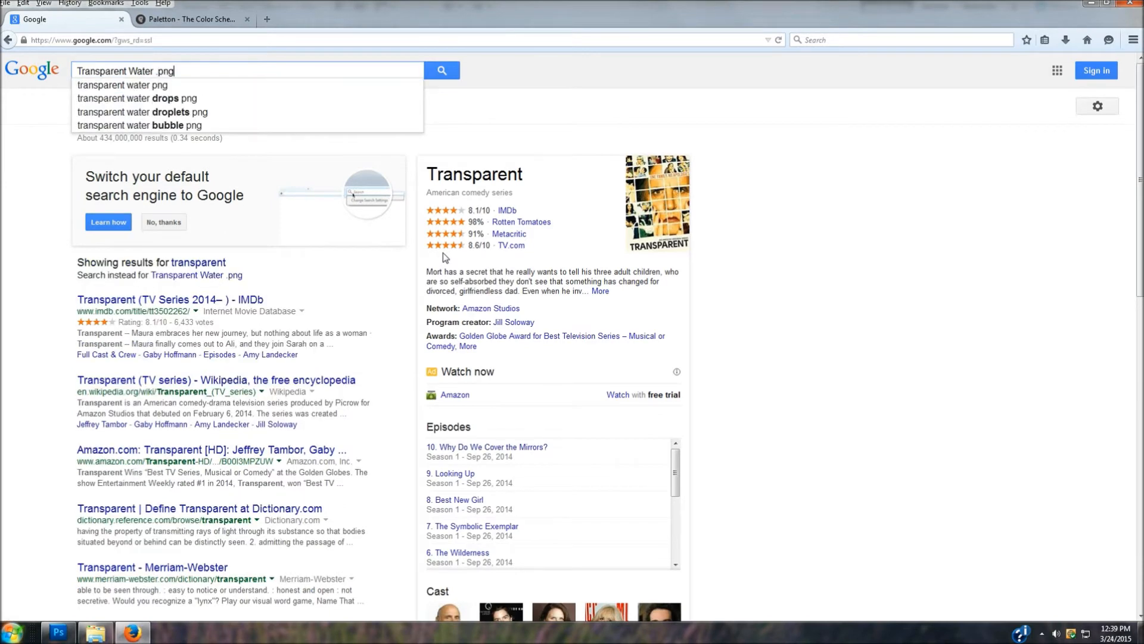
key("Return")
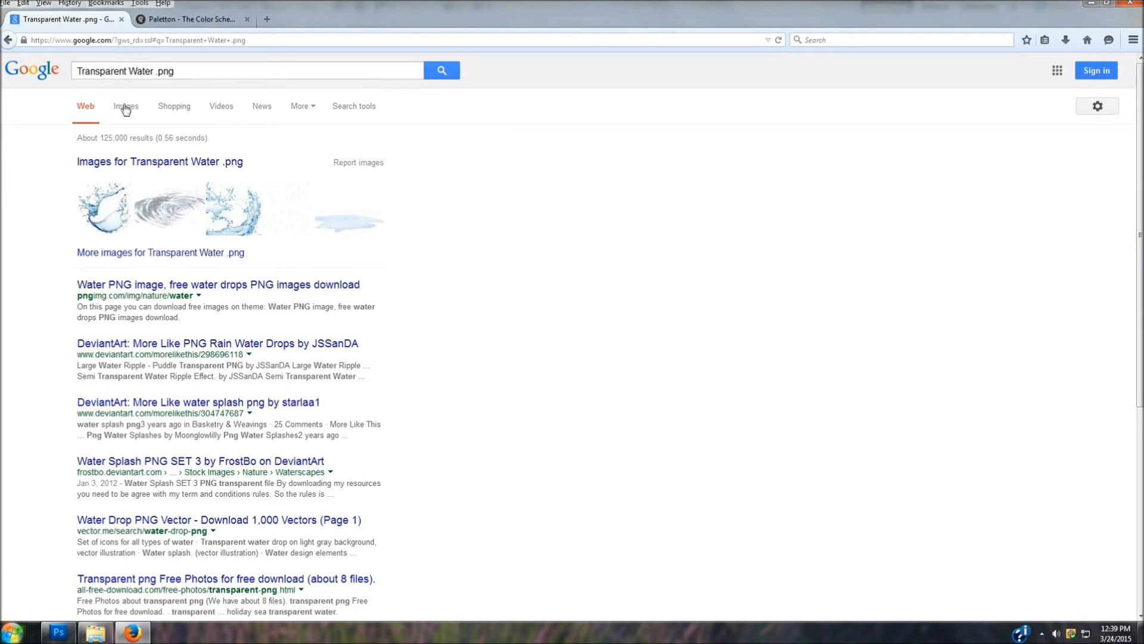
left_click(125, 107)
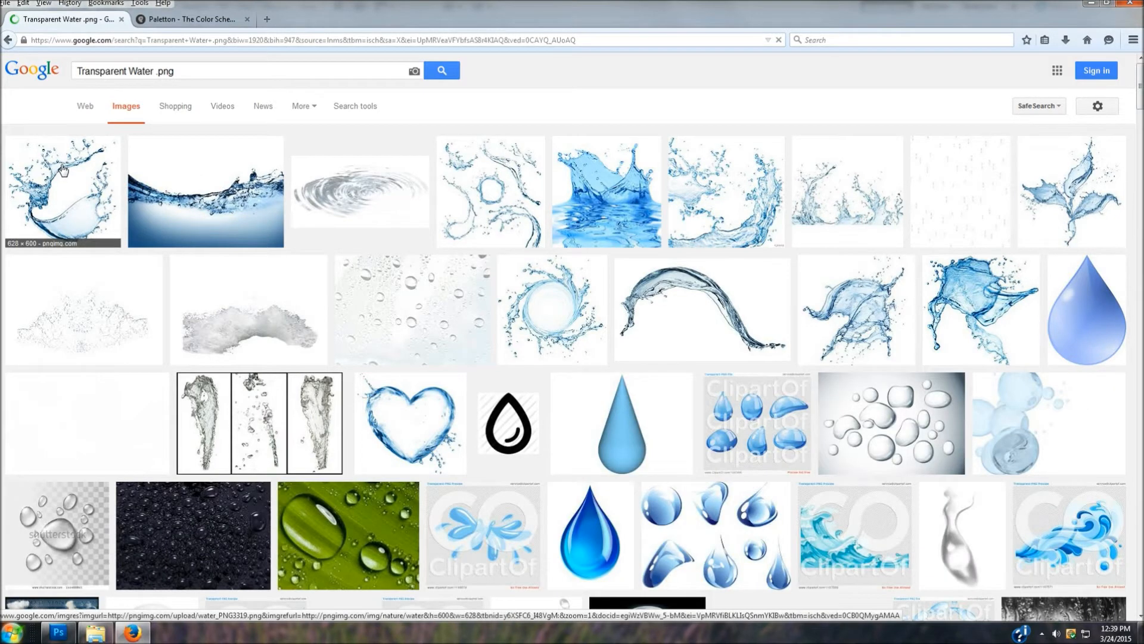
Preview the first water splash image to examine its transparent background, and close the preview
left_click(62, 170)
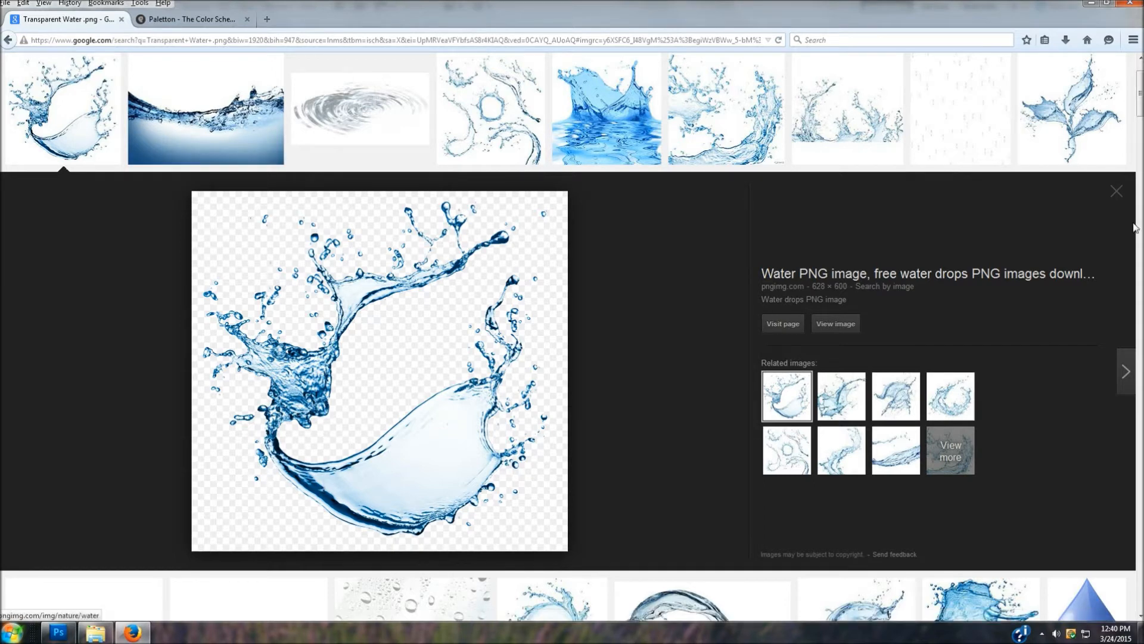
left_click(1114, 192)
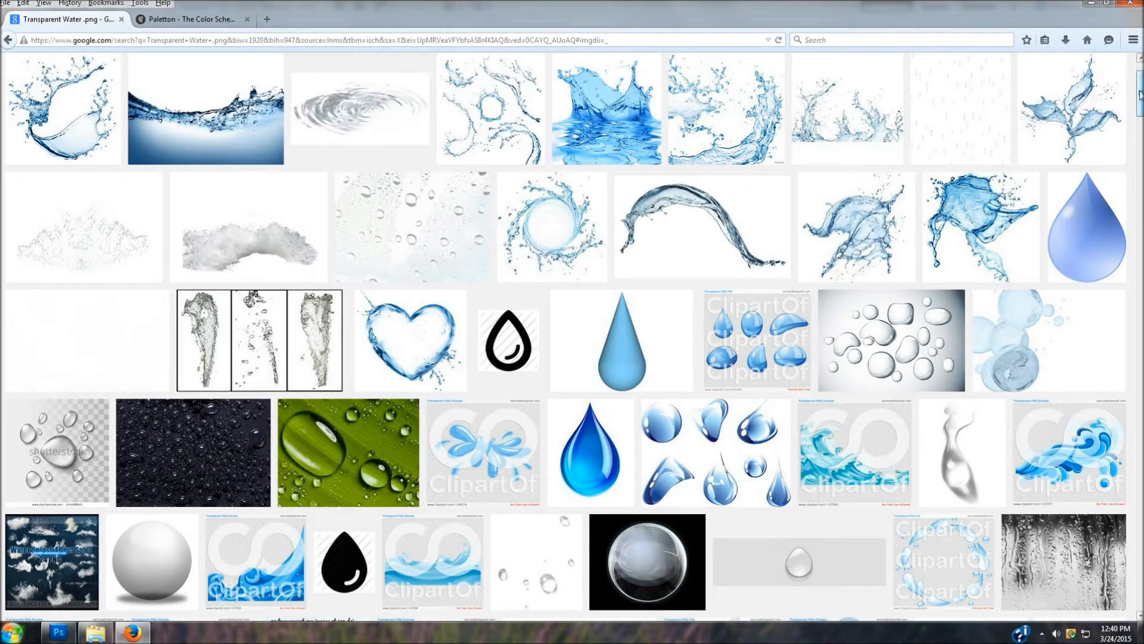
scroll(548, 108, "up", 3)
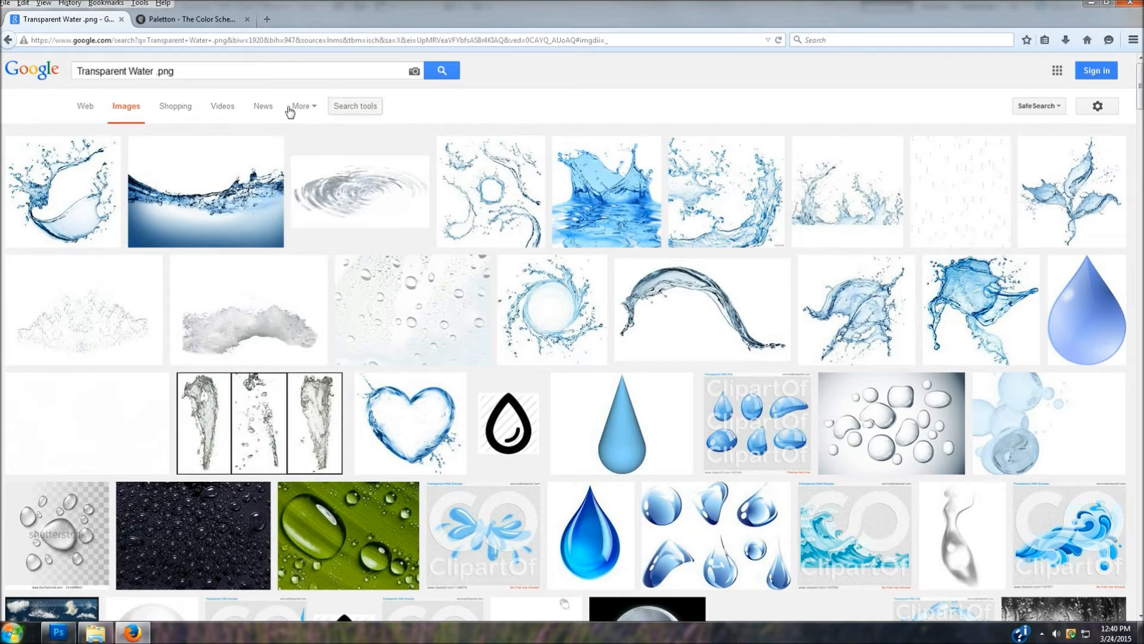
Examine the usage rights filter options for the water image results and close the search page
left_click(313, 108)
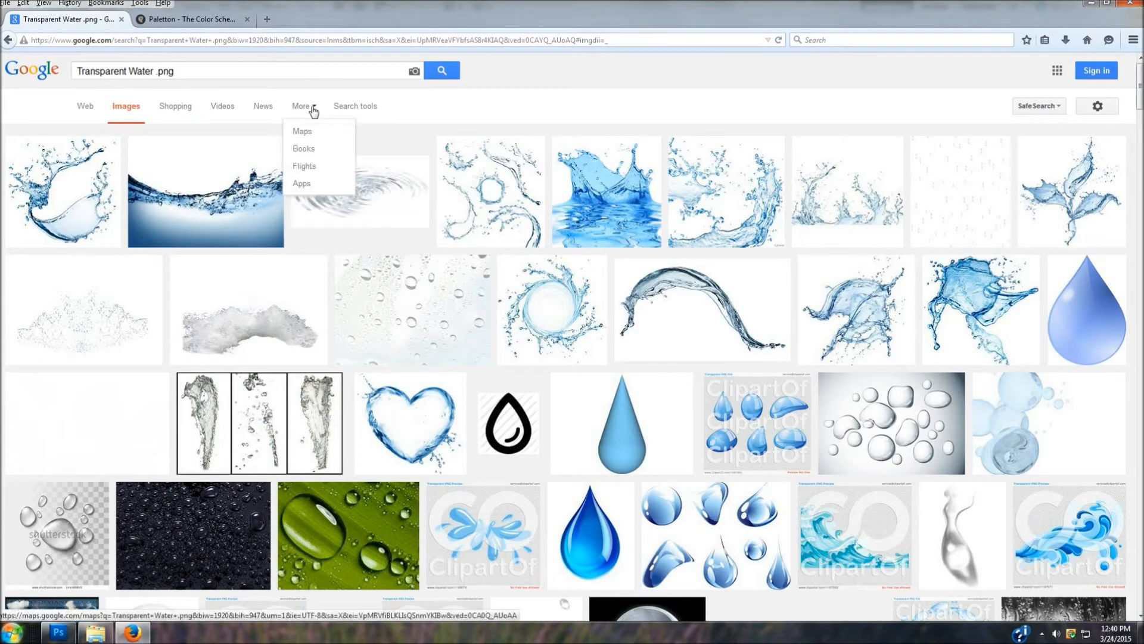
left_click(354, 109)
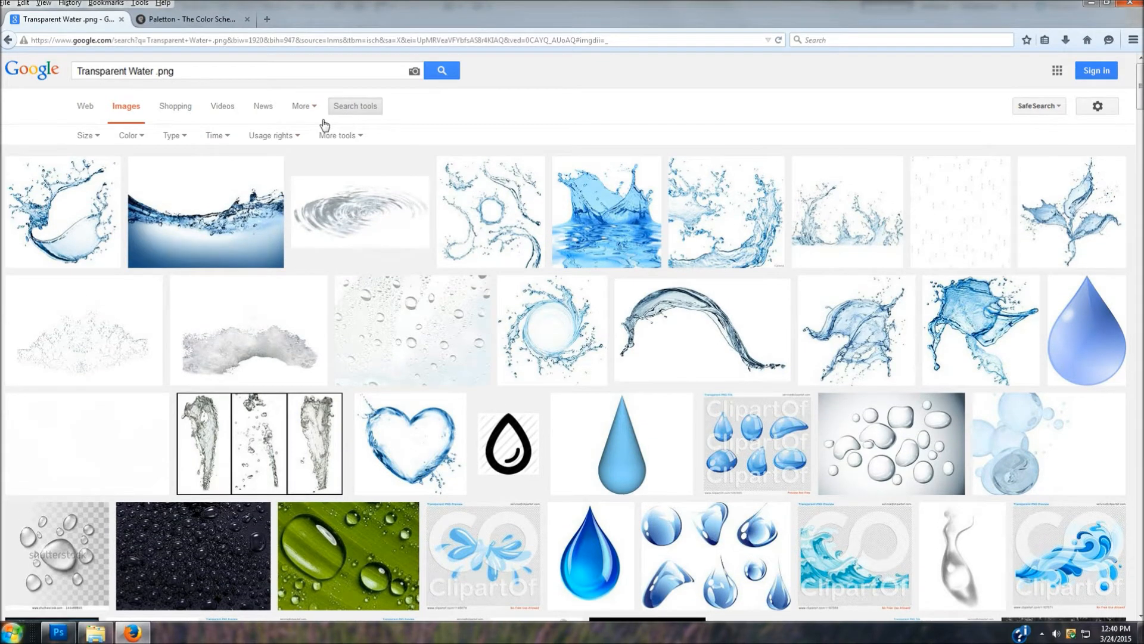
left_click(266, 139)
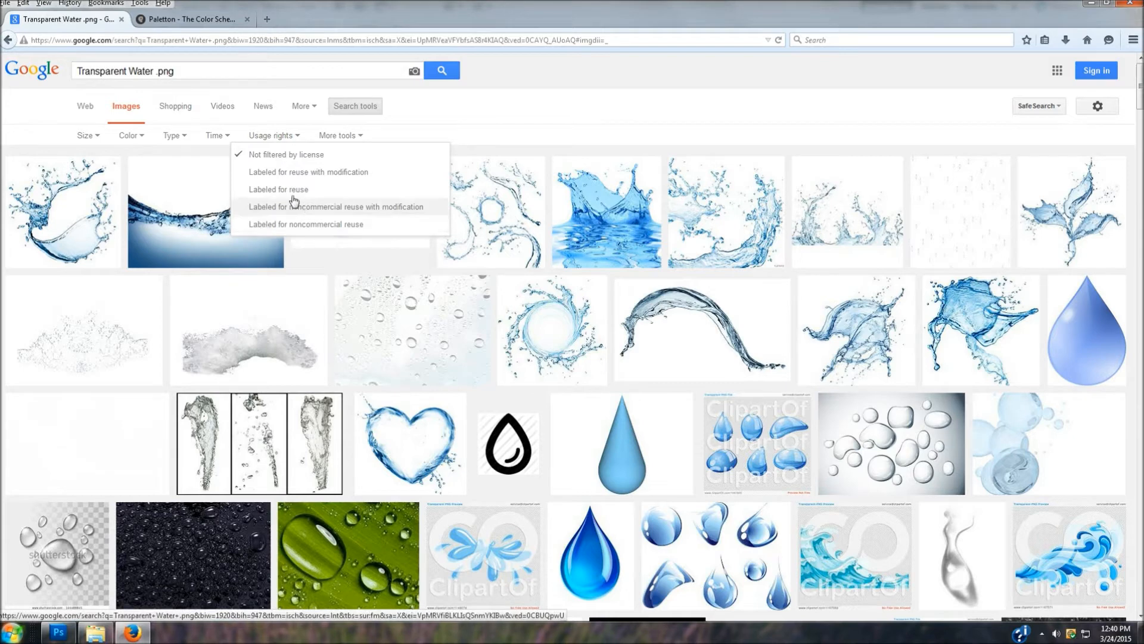
left_click(308, 123)
left_click(317, 111)
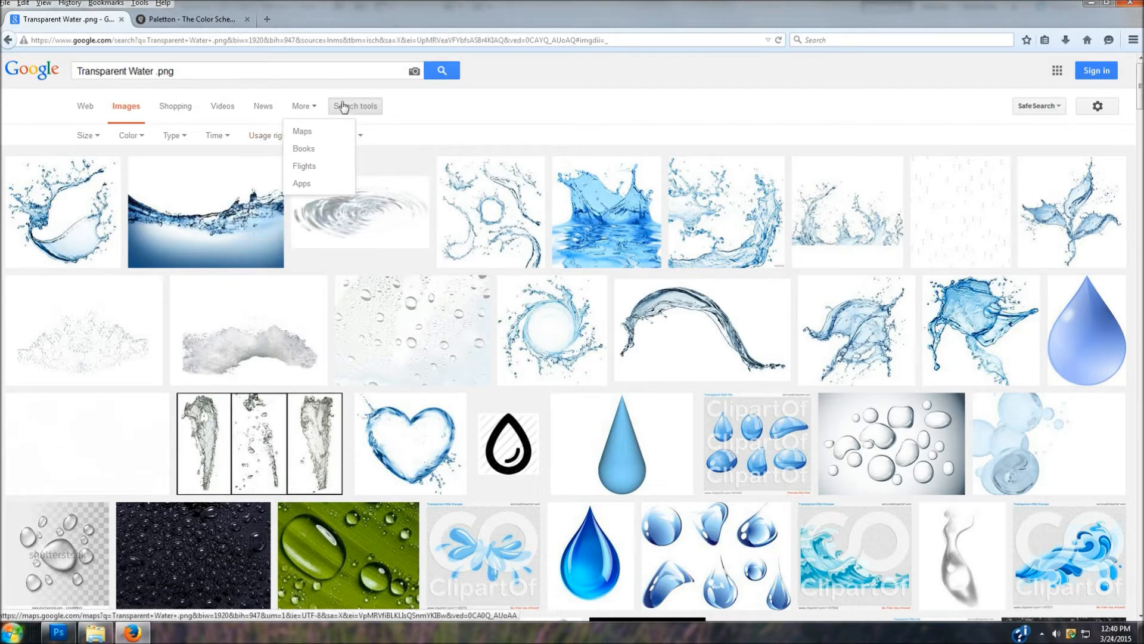
left_click(350, 110)
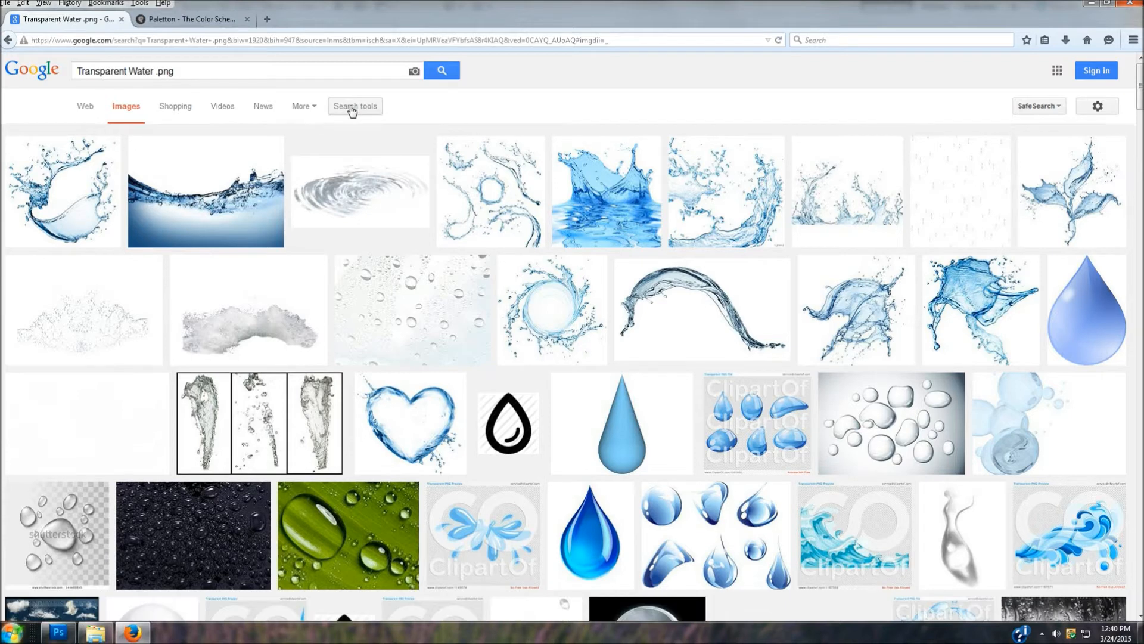
left_click(351, 111)
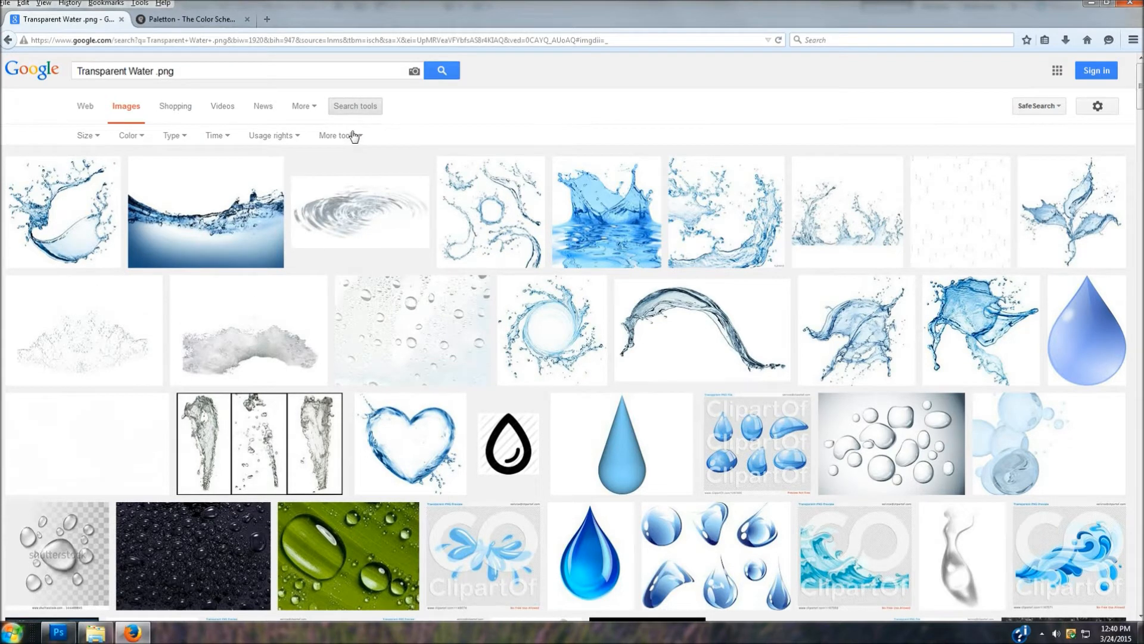
left_click(282, 136)
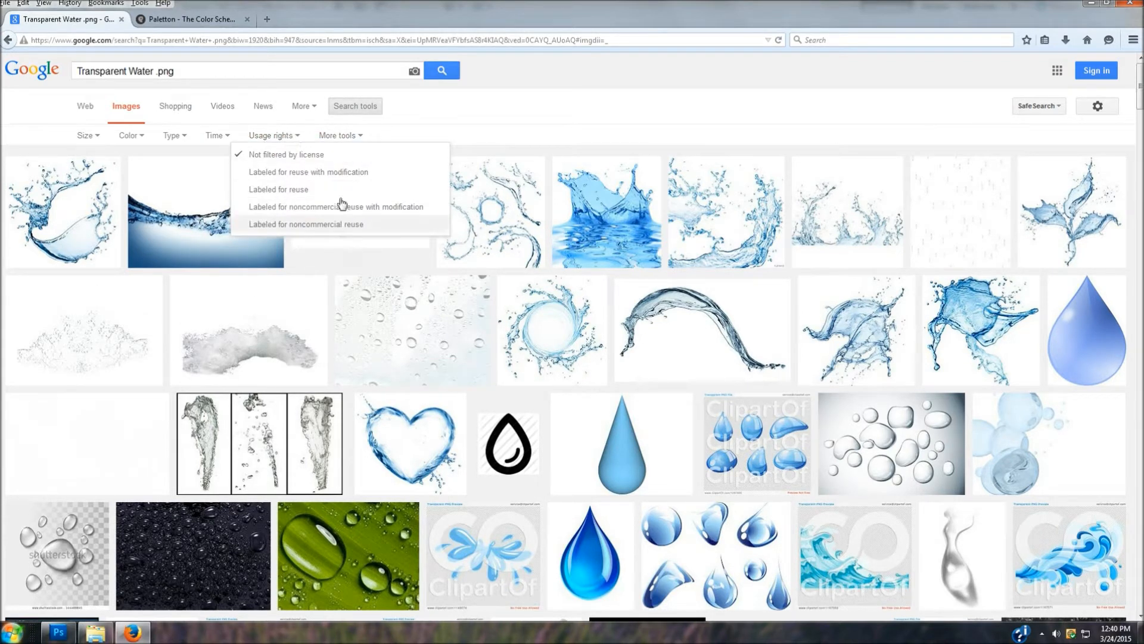
left_click(553, 104)
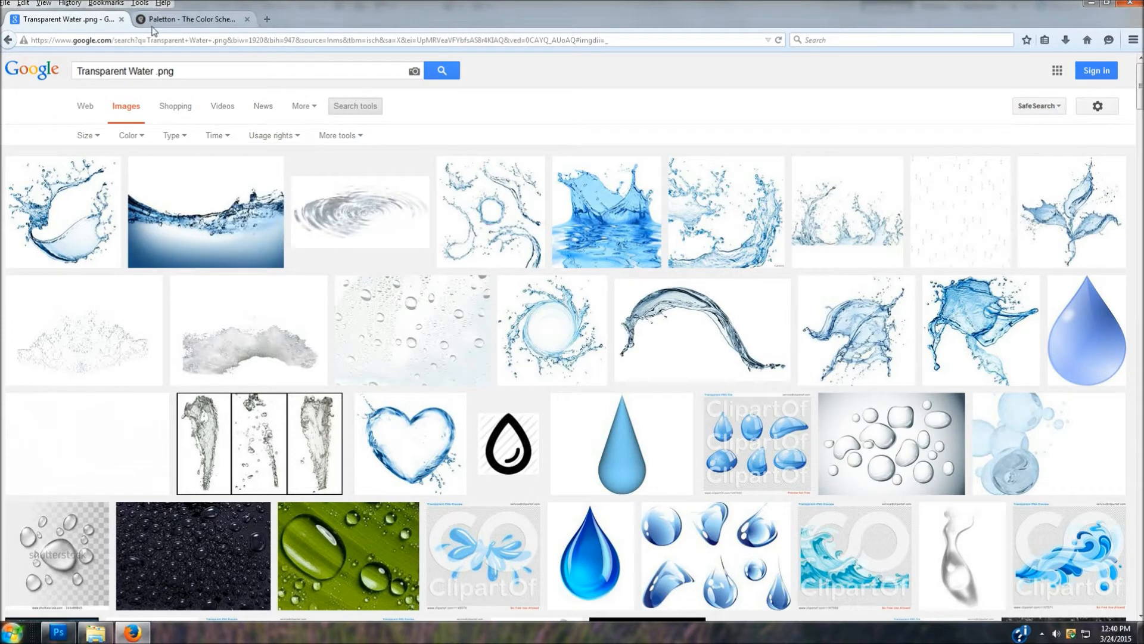
left_click(121, 19)
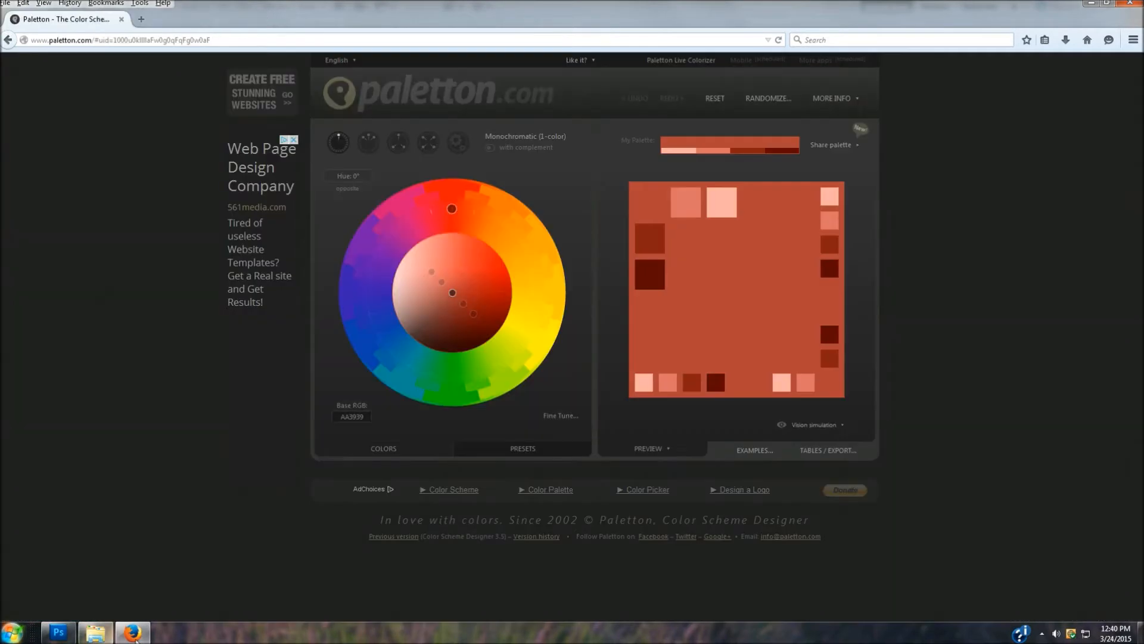
Switch to Photoshop and create a document named Tim Logo, 1920 x 1080 pixels at 300 pixels/inch, RGB Color, with a white background
left_click(64, 632)
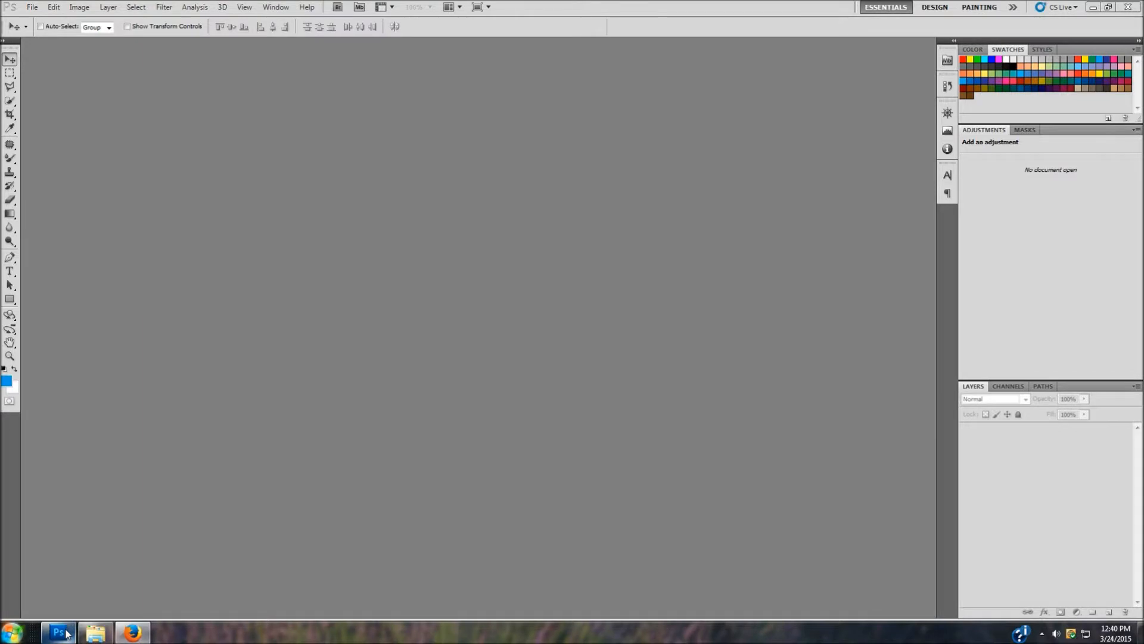
left_click(33, 8)
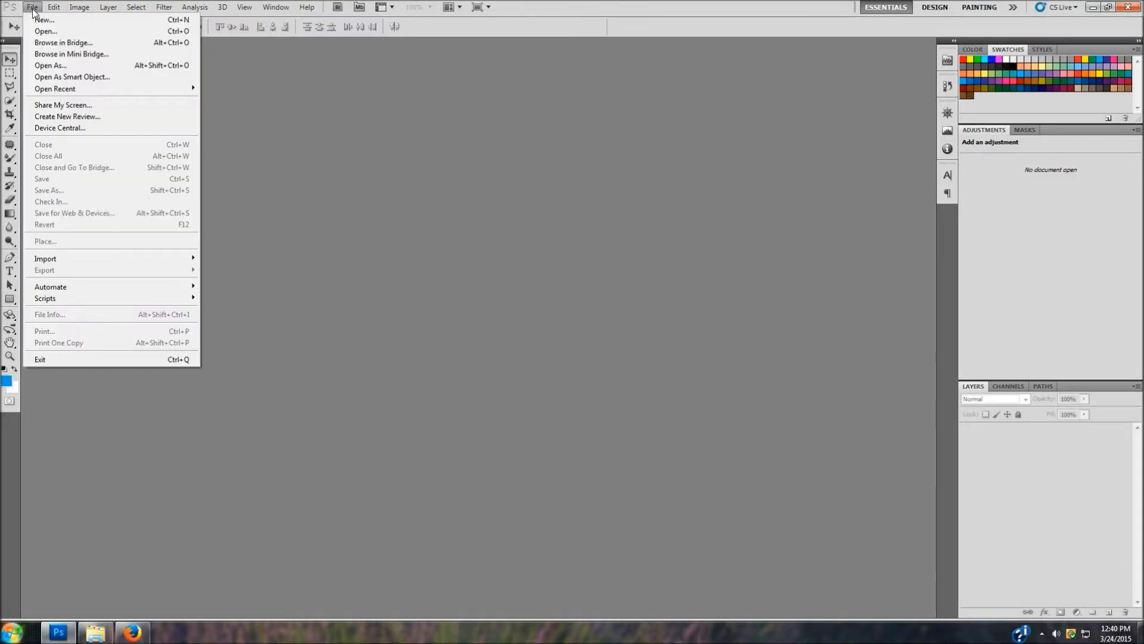
left_click(38, 20)
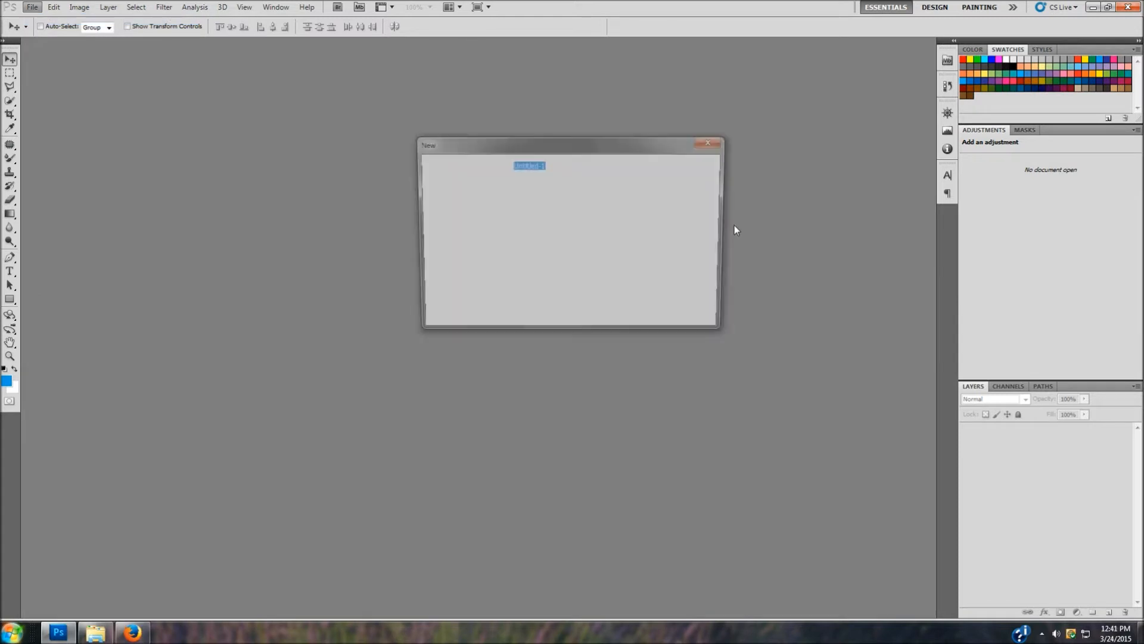
key("BackSpace")
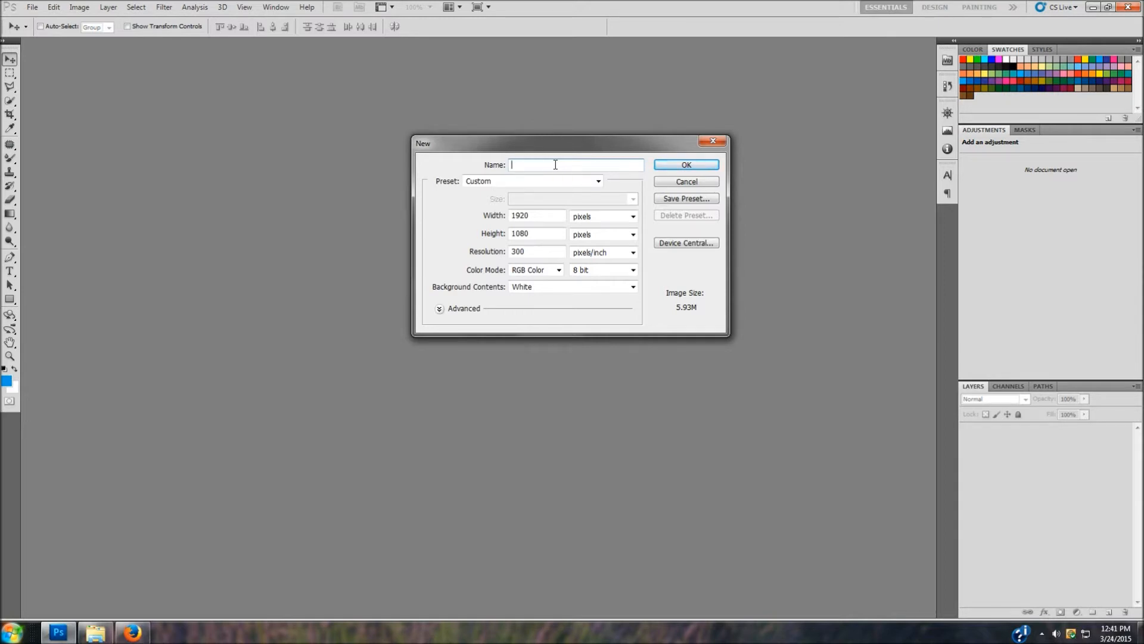
type("Tim Logo")
key("BackSpace")
left_click(693, 166)
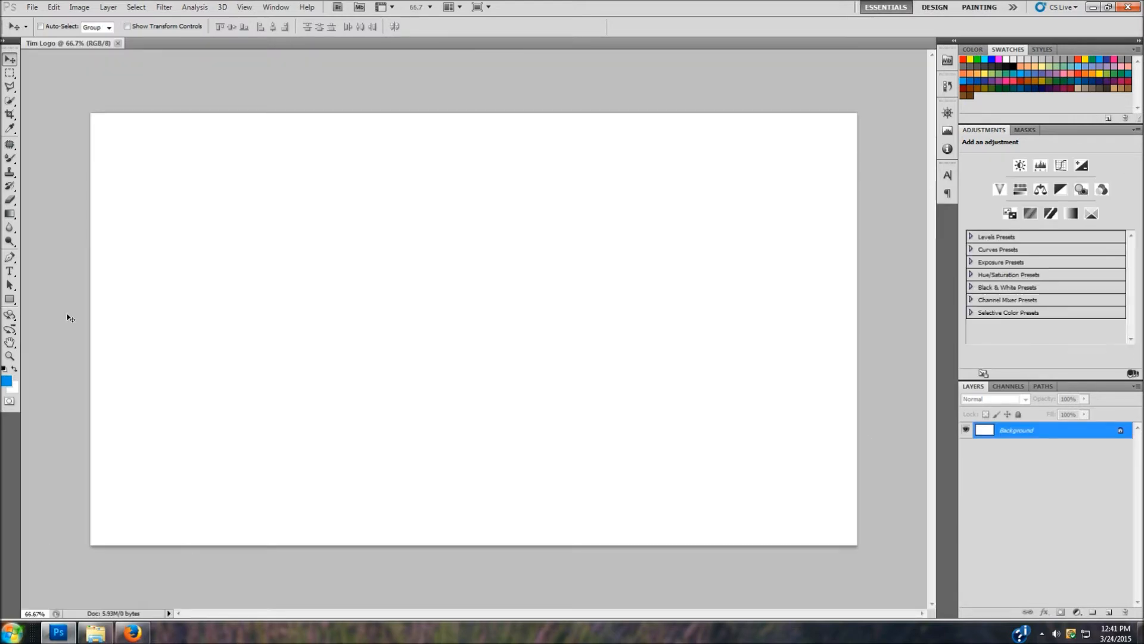
Activate the Gradient tool and set the starting colour stop of its blue-to-white gradient to #3ec3da
left_click(13, 215)
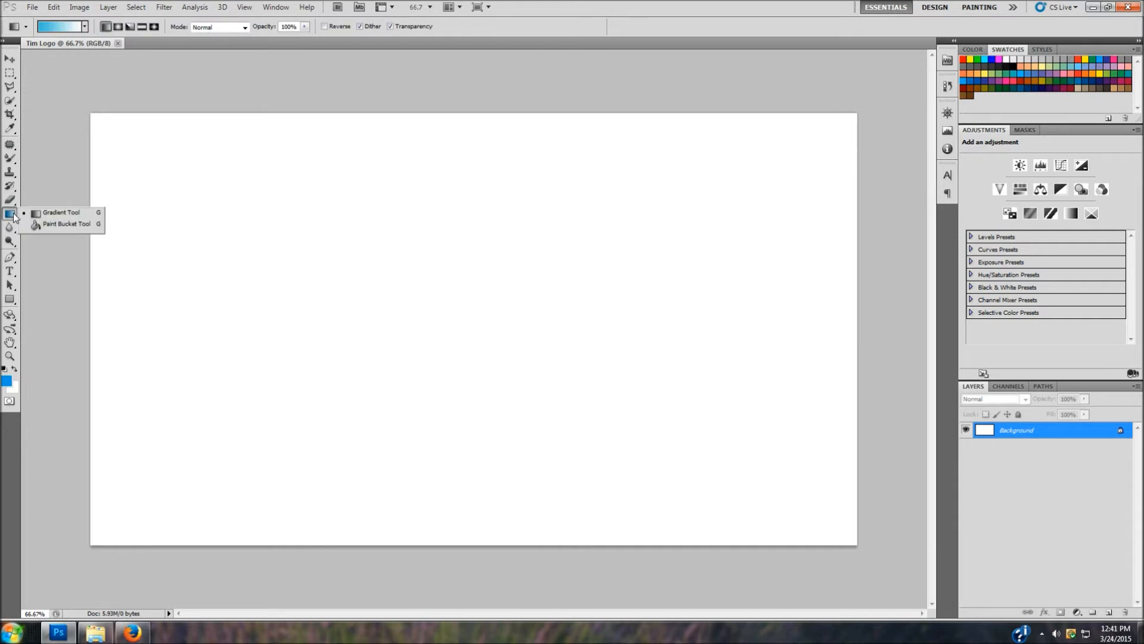
left_click(49, 215)
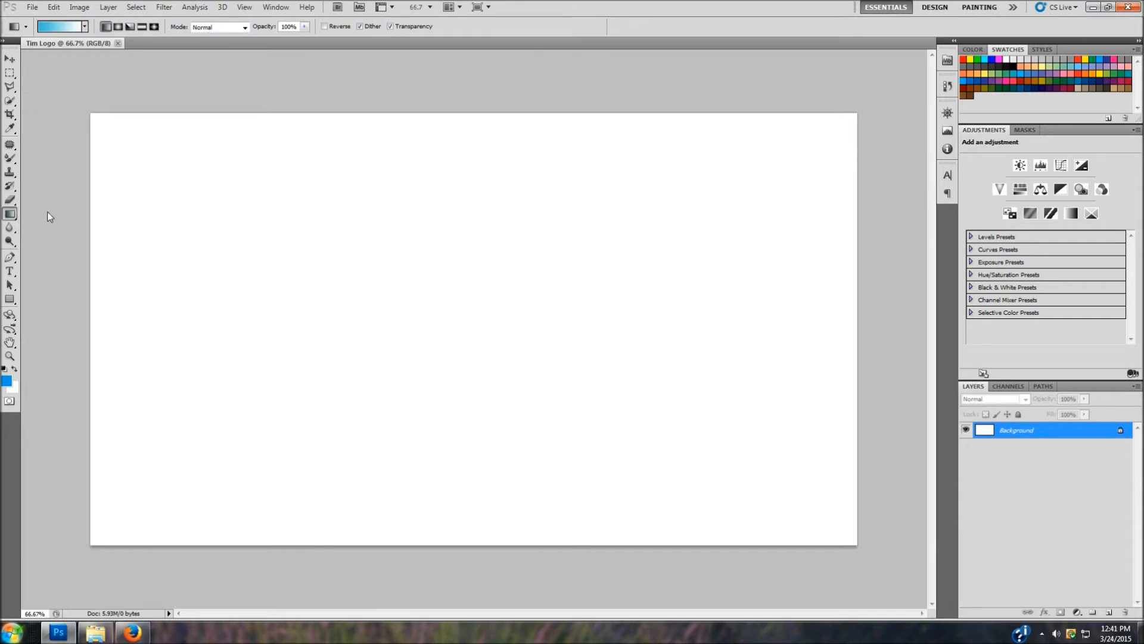
left_click(52, 26)
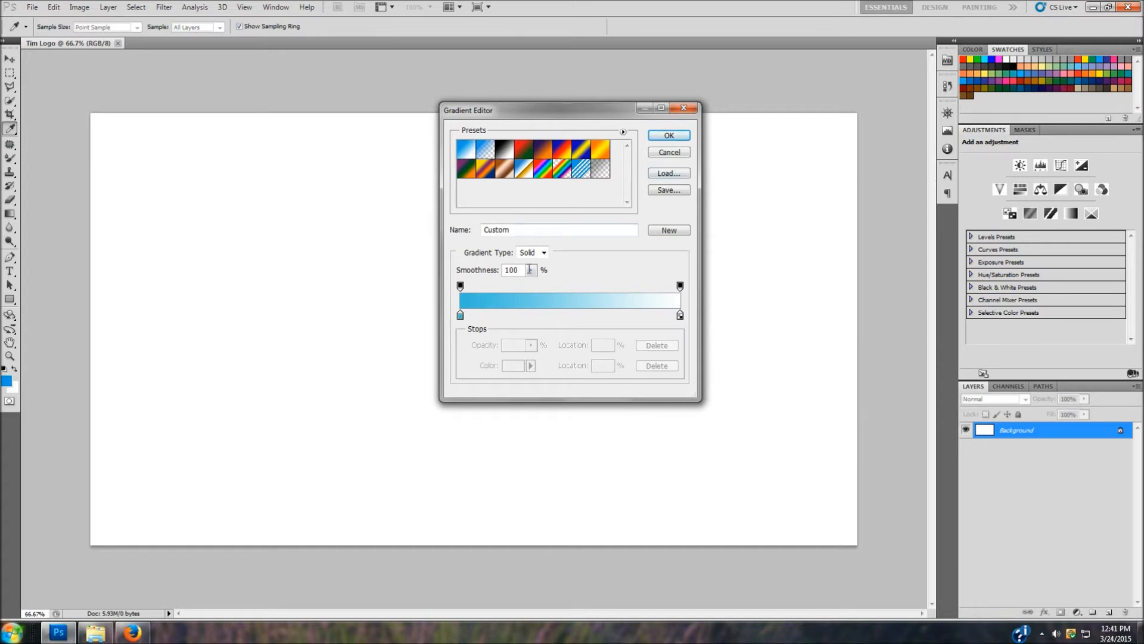
left_click(460, 315)
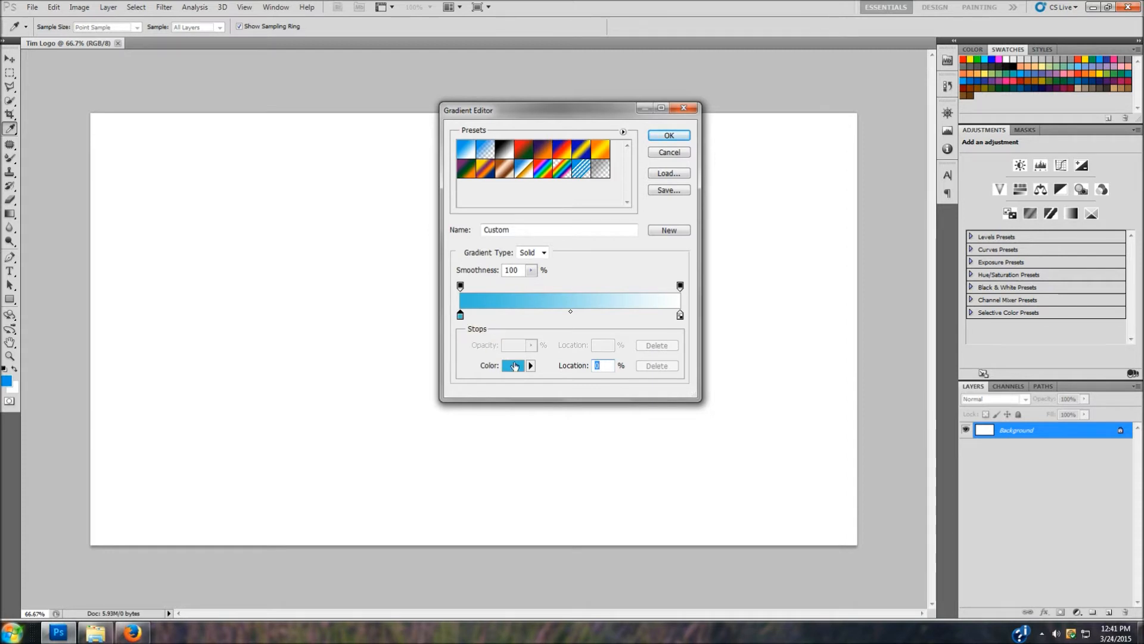
left_click(515, 366)
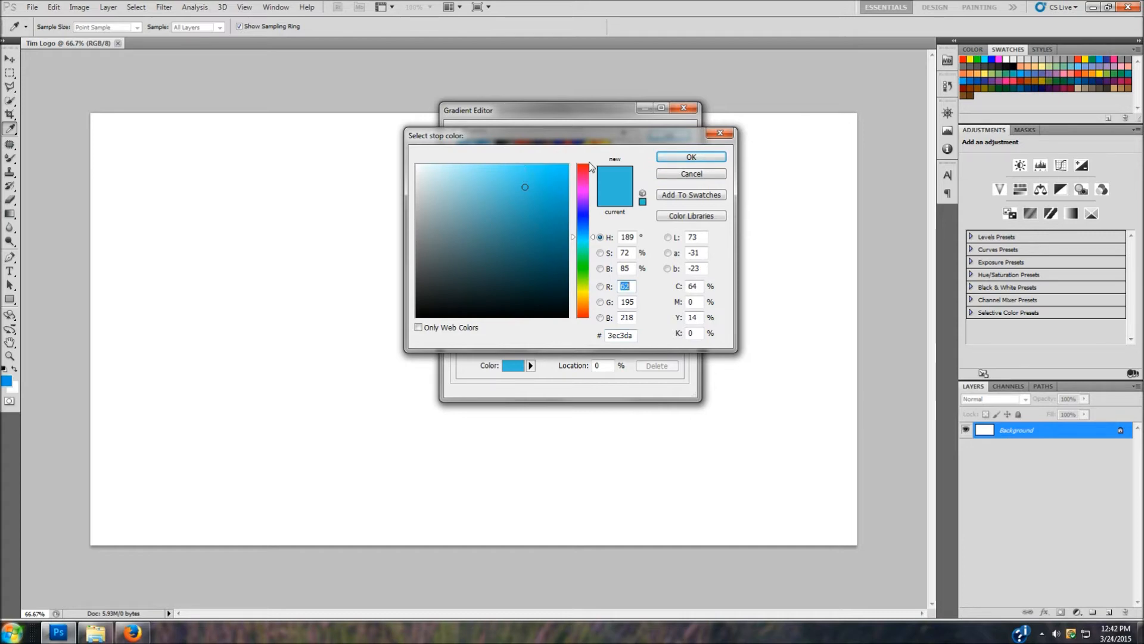
left_click(594, 227)
left_click_drag(594, 228, 592, 240)
left_click_drag(631, 338, 591, 338)
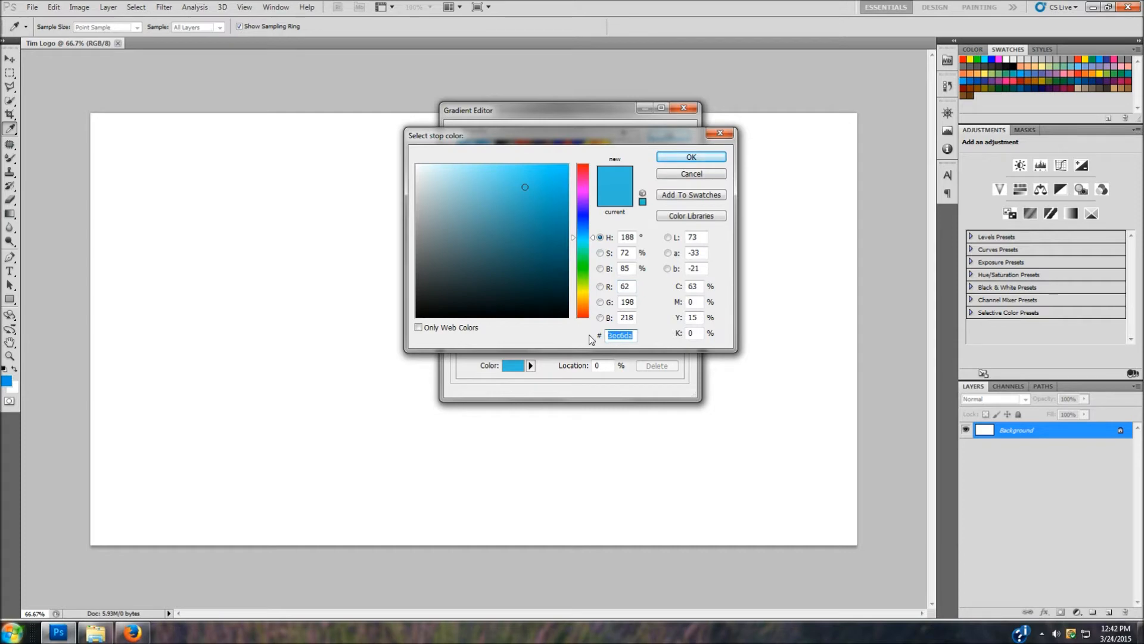
key("BackSpace")
type("3ec")
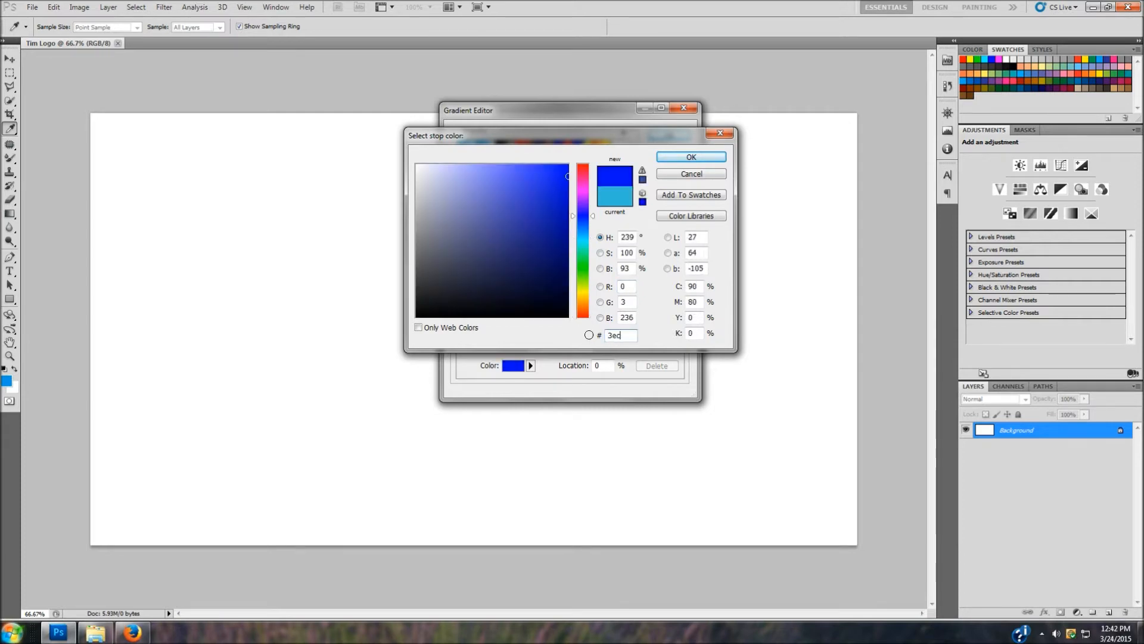
type("3da")
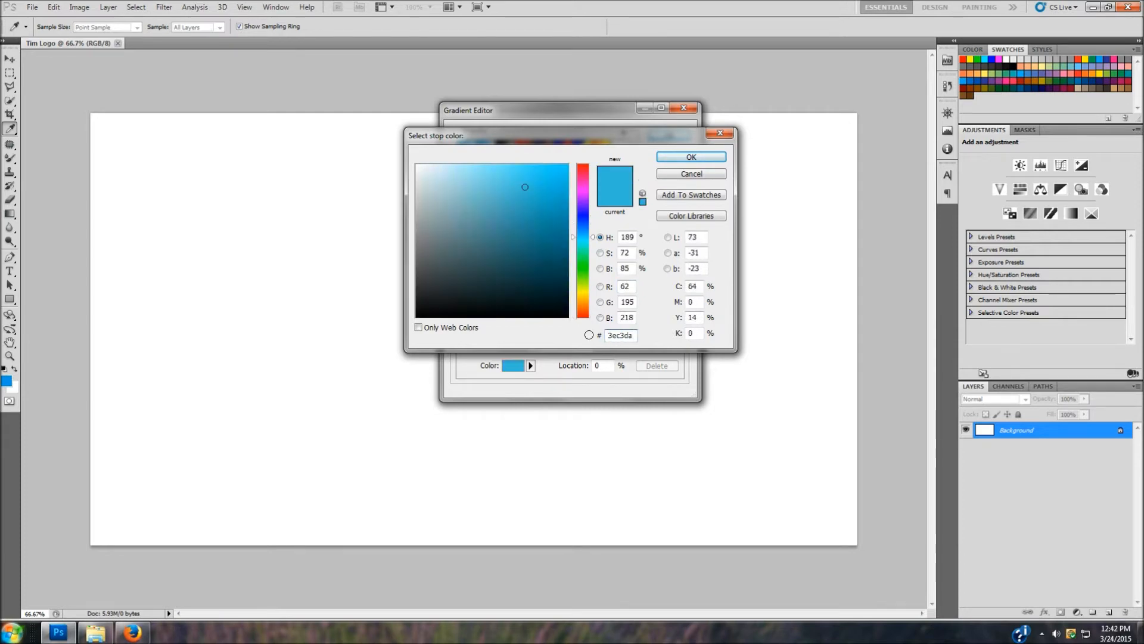
left_click(692, 157)
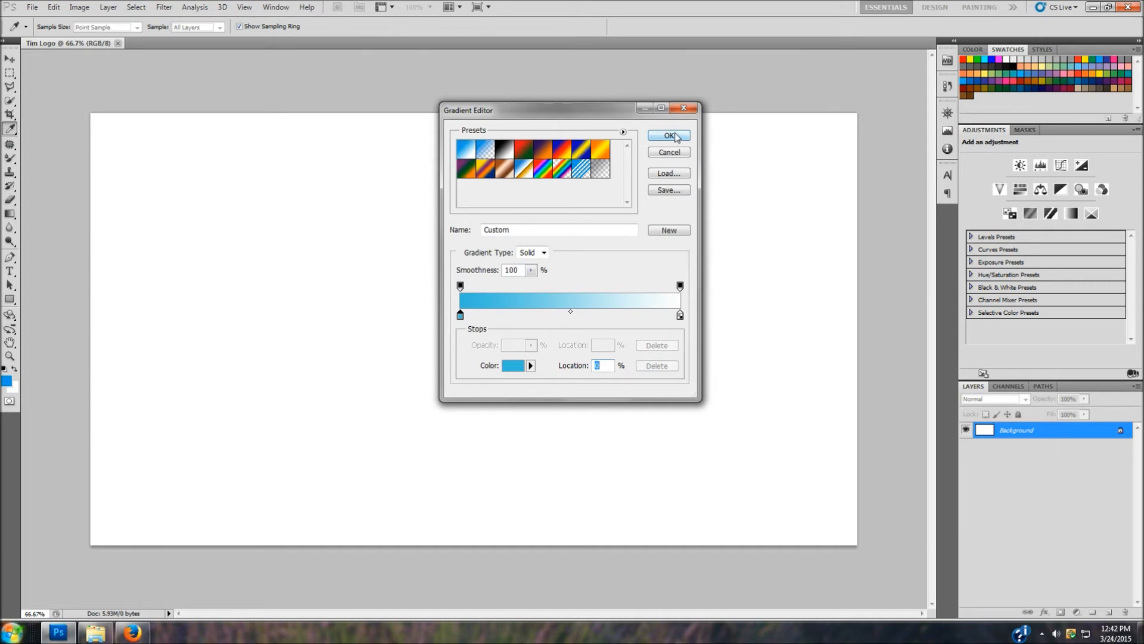
left_click(669, 136)
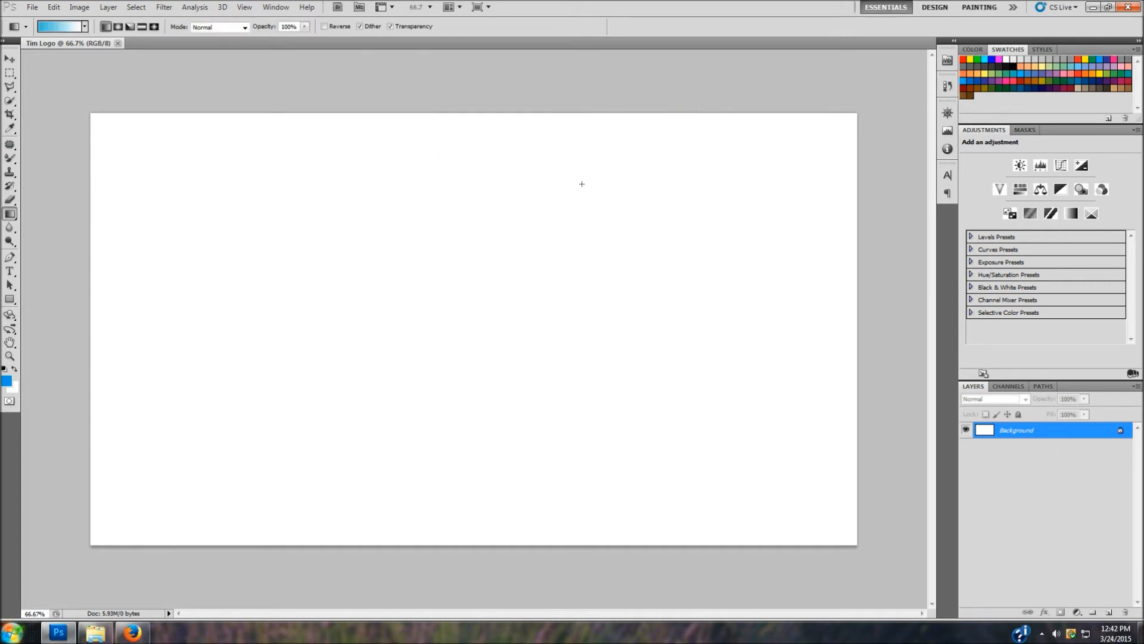
Switch to Paletton in Firefox and try several hues on the colour wheel, finishing on the orange base colour AA7139
left_click(131, 635)
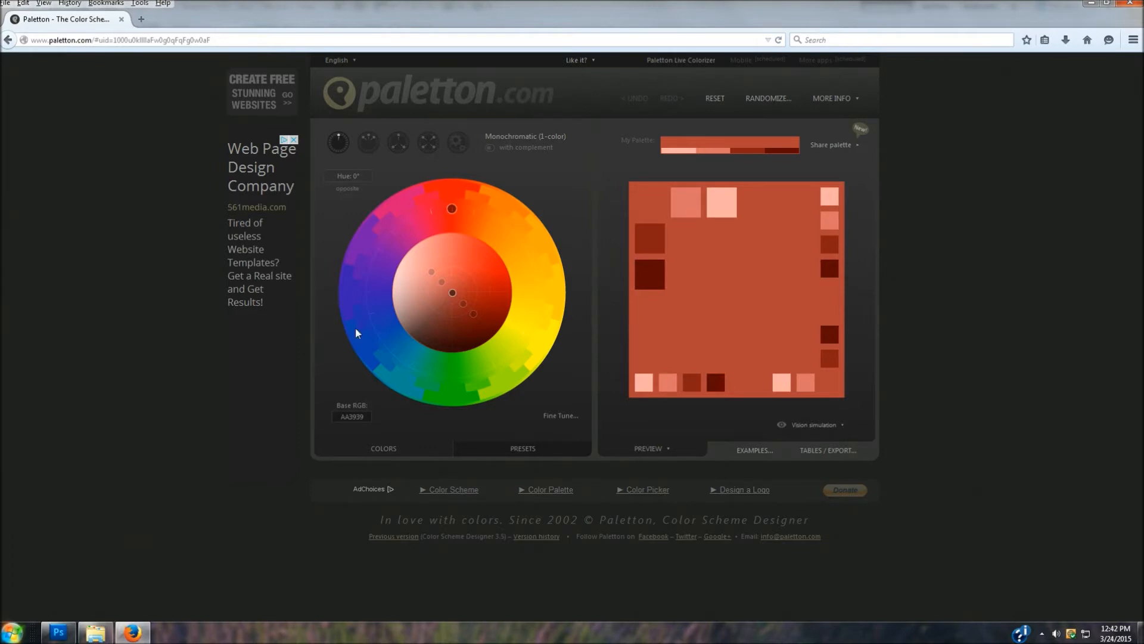
left_click(539, 265)
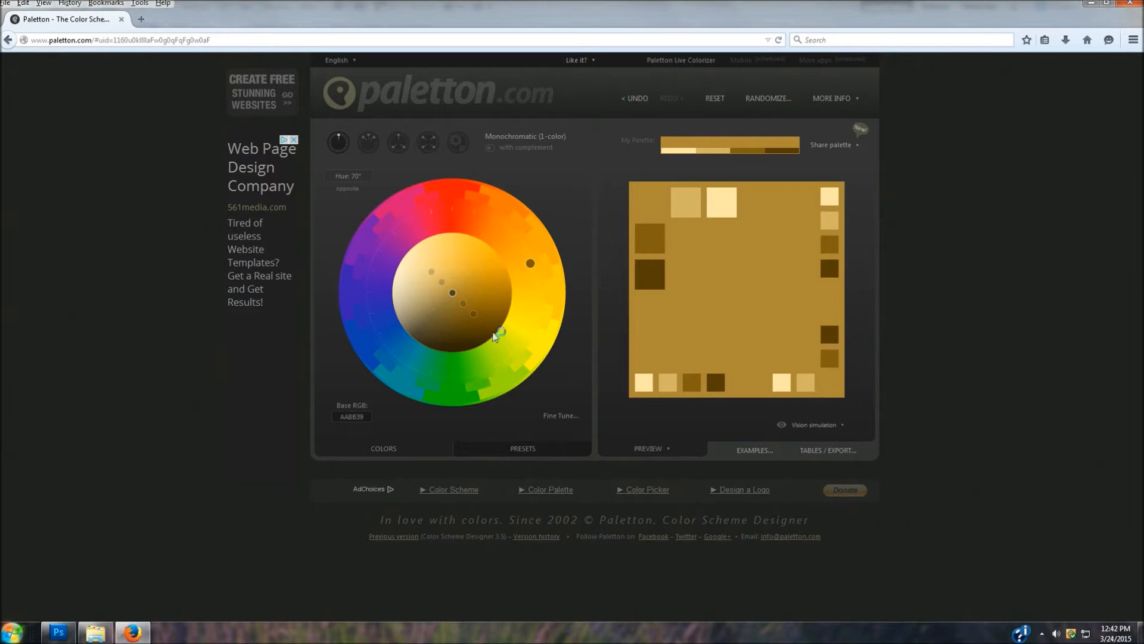
left_click(399, 363)
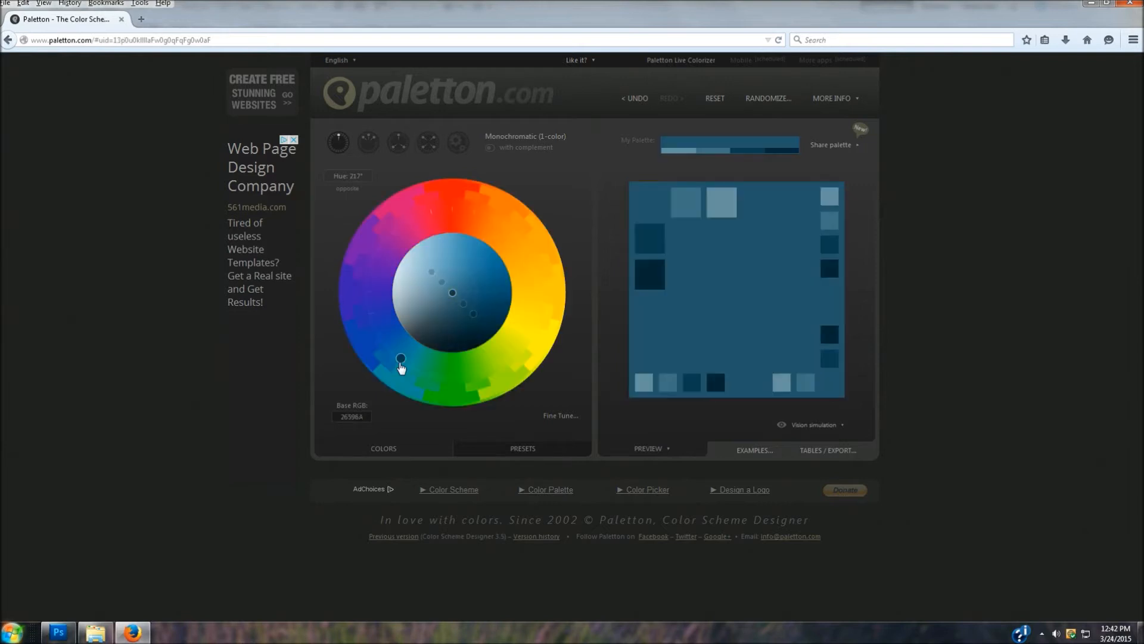
left_click(376, 257)
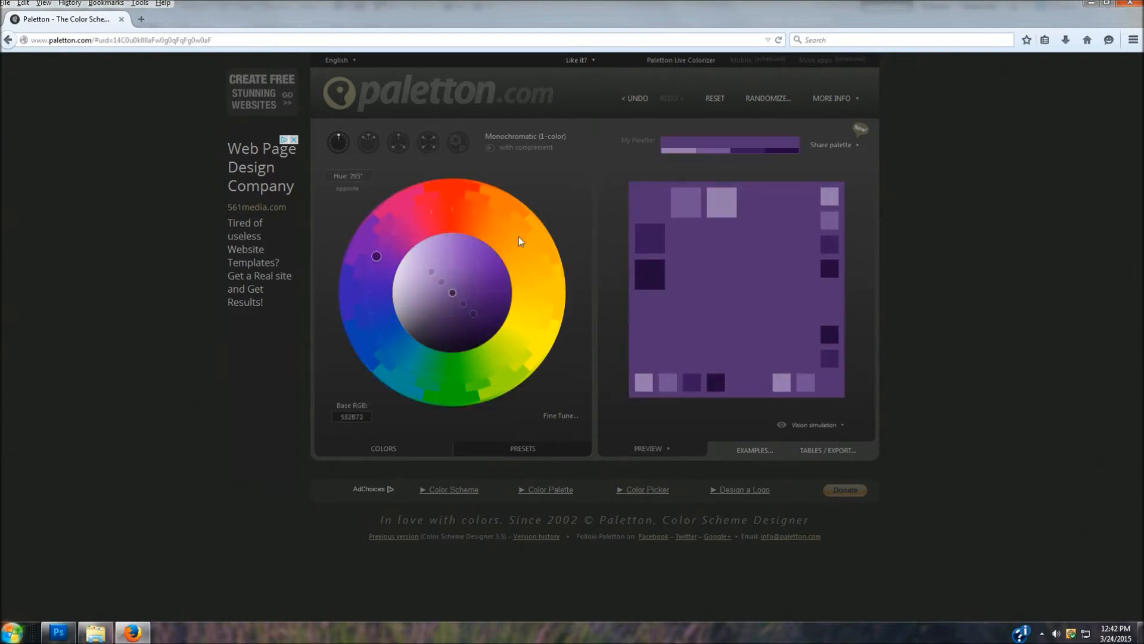
left_click(501, 224)
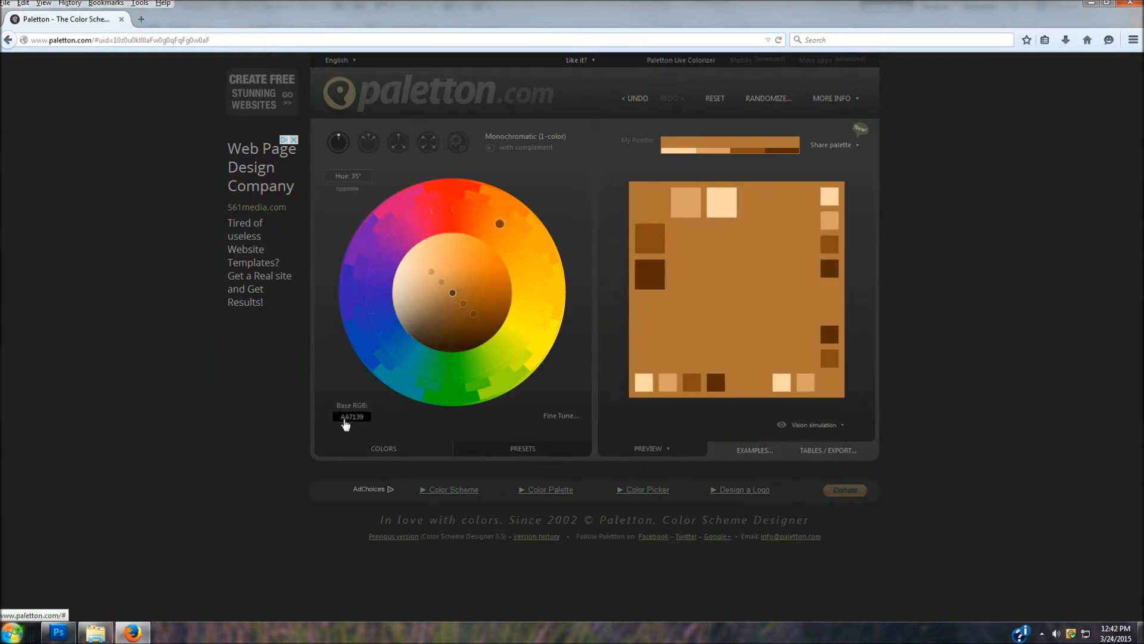
Copy the base colour's hex code AA7139, paste it after the page address in the address bar, and close the Base Color dialog
left_click(350, 417)
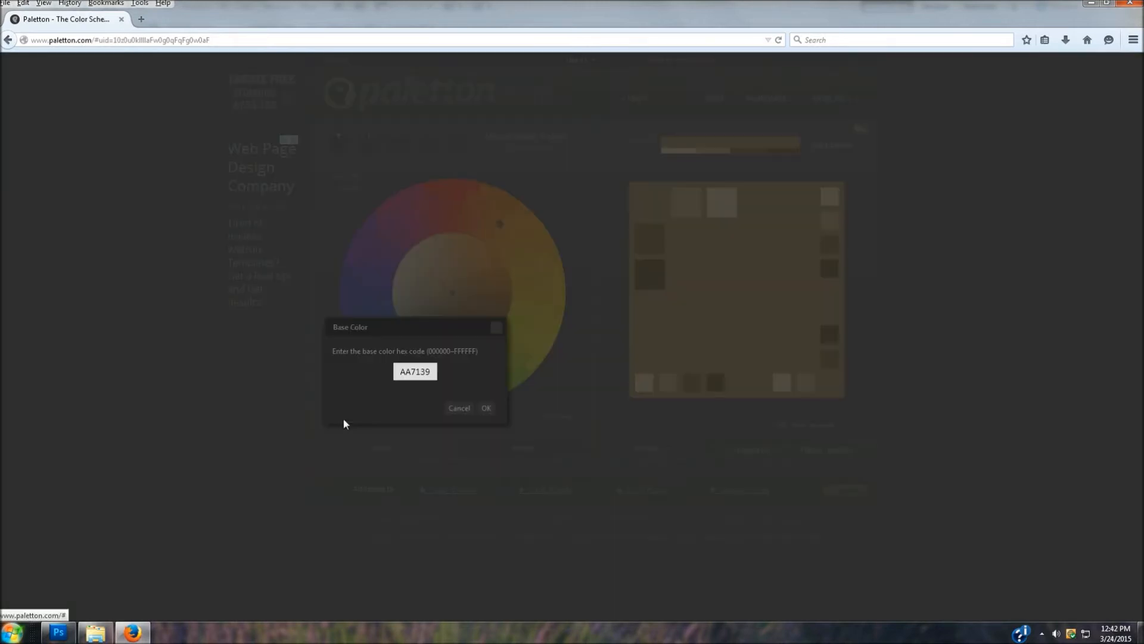
right_click(415, 371)
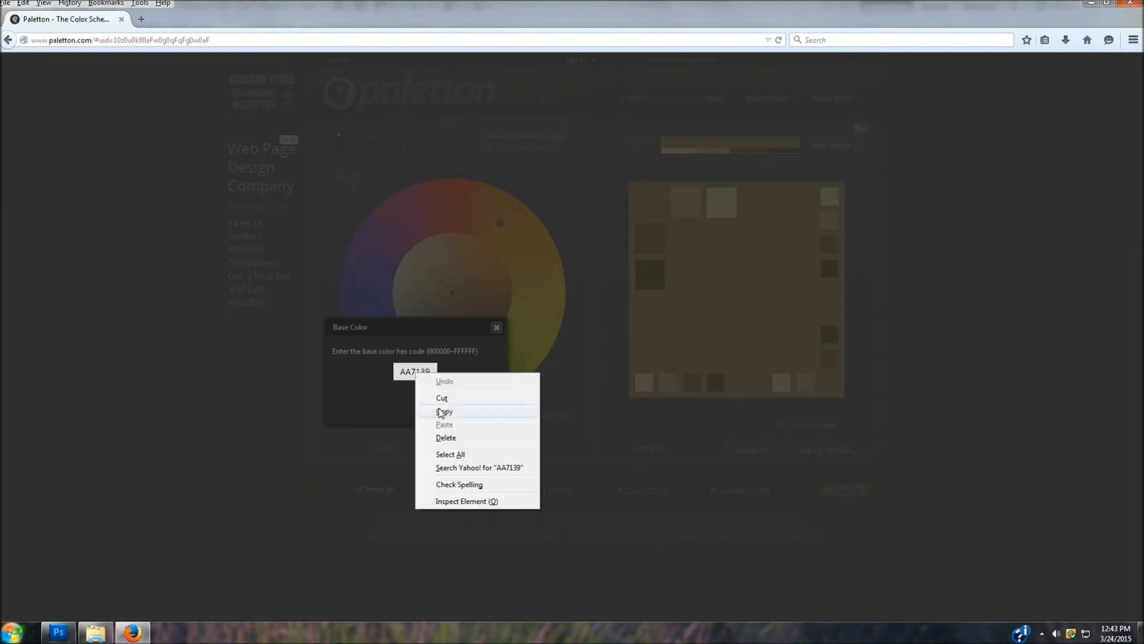
left_click(442, 410)
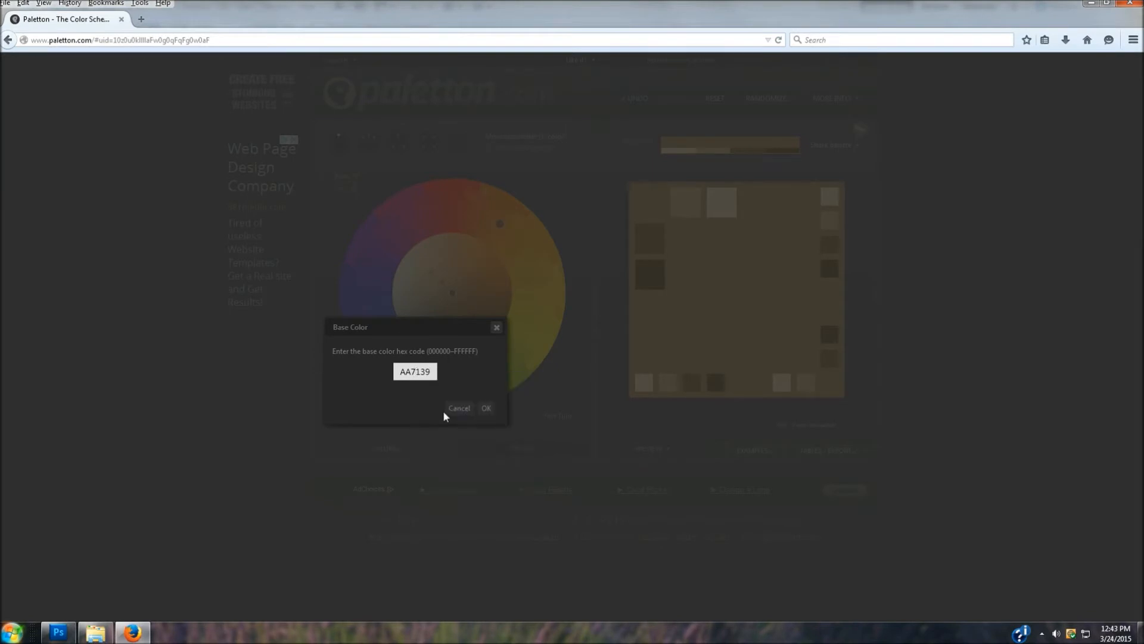
left_click(242, 40)
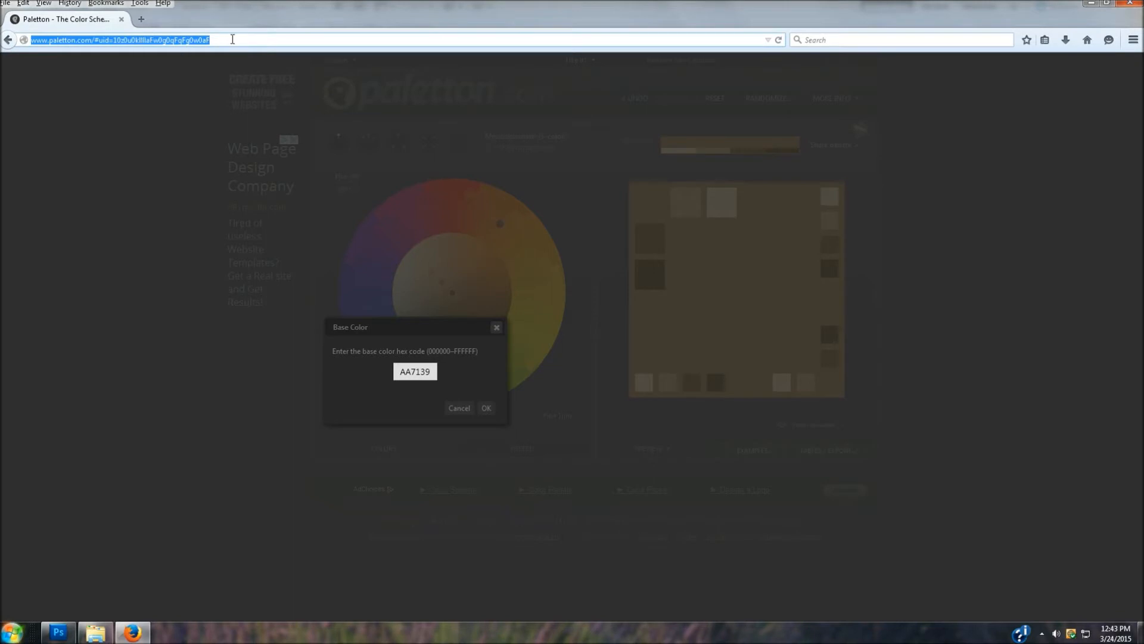
left_click(252, 40)
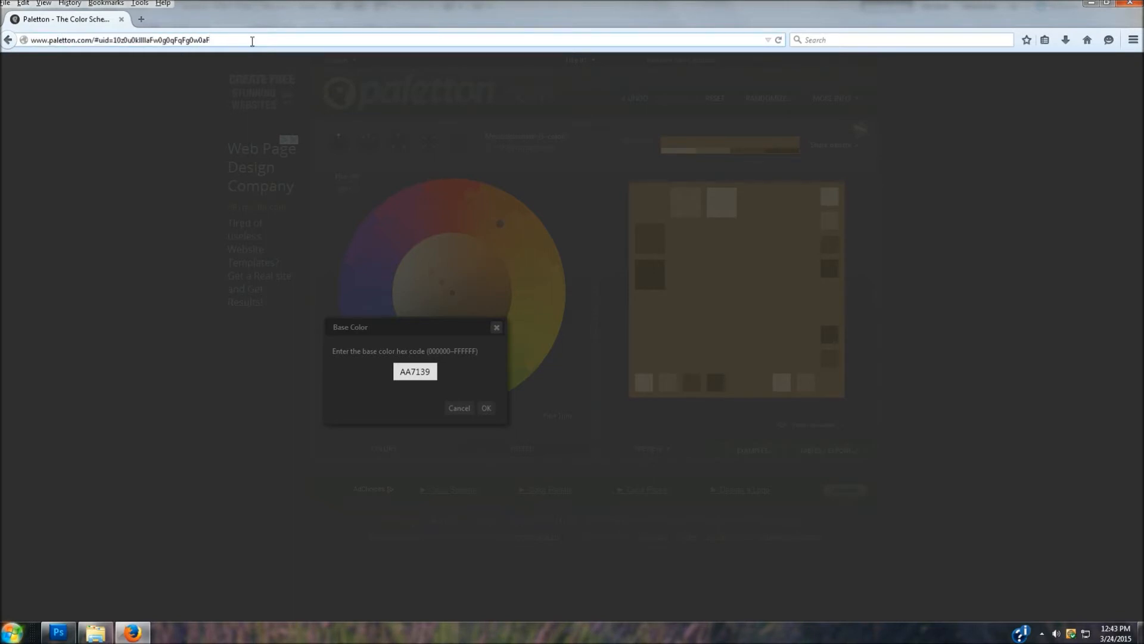
right_click(270, 43)
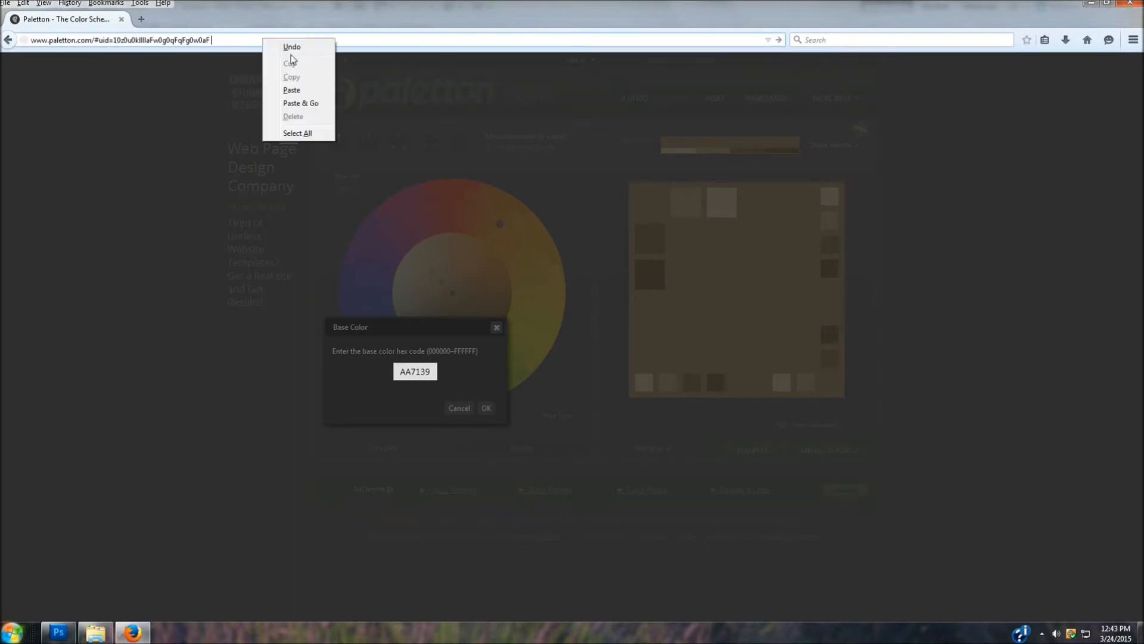
left_click(292, 91)
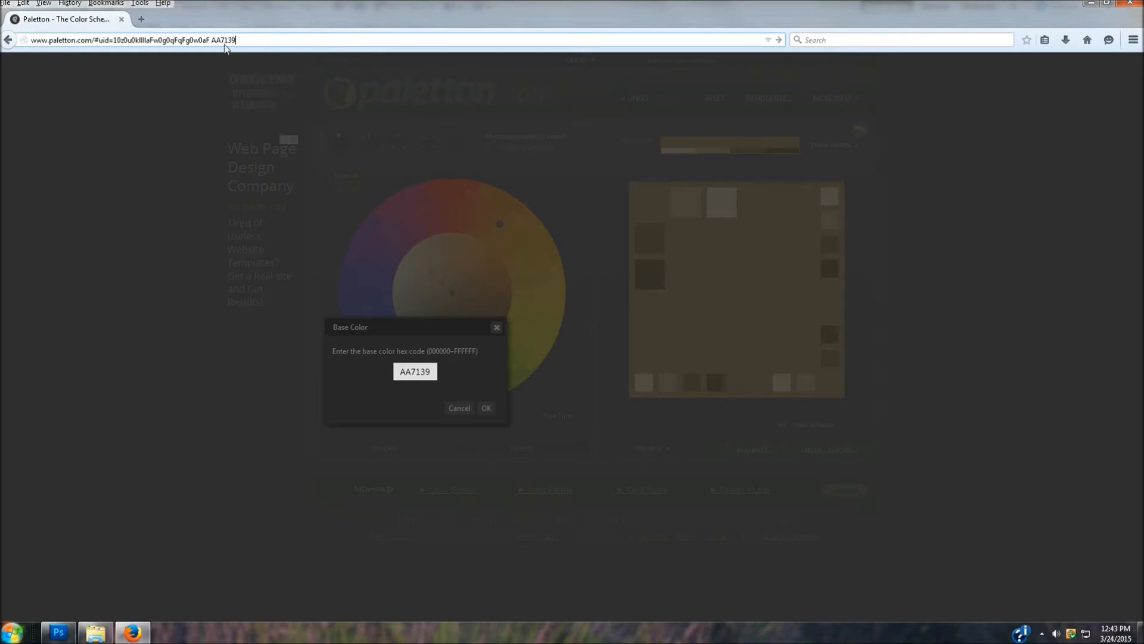
left_click(488, 408)
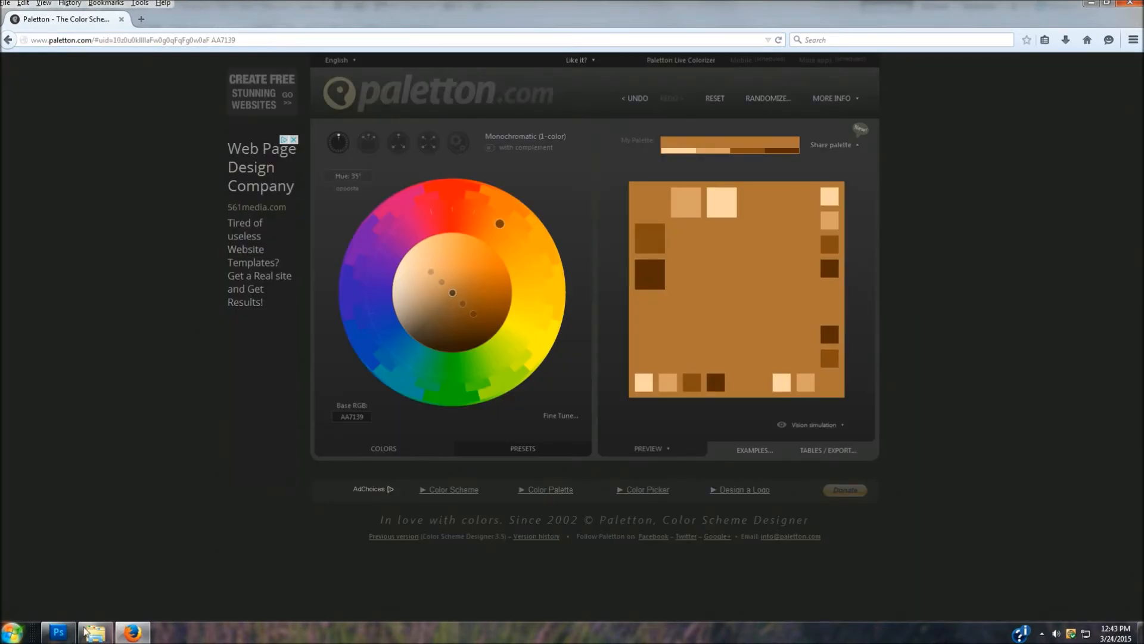
Switch to Photoshop and fill the background with a horizontal blue-to-white gradient from the canvas's left edge to its right edge
left_click(70, 633)
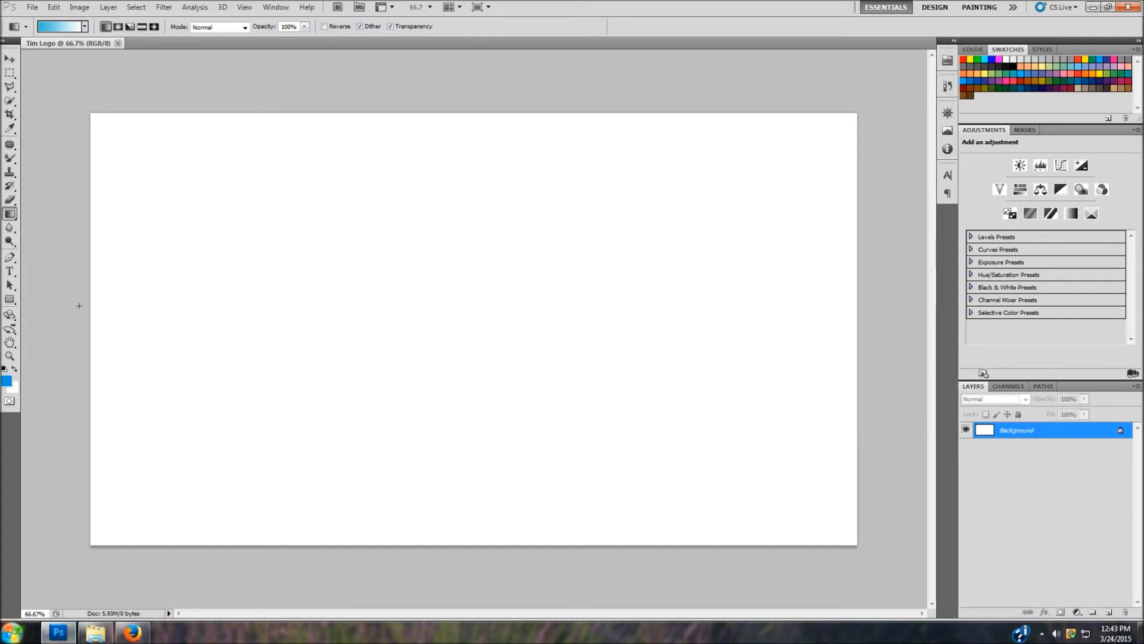
left_click_drag(91, 305, 857, 302)
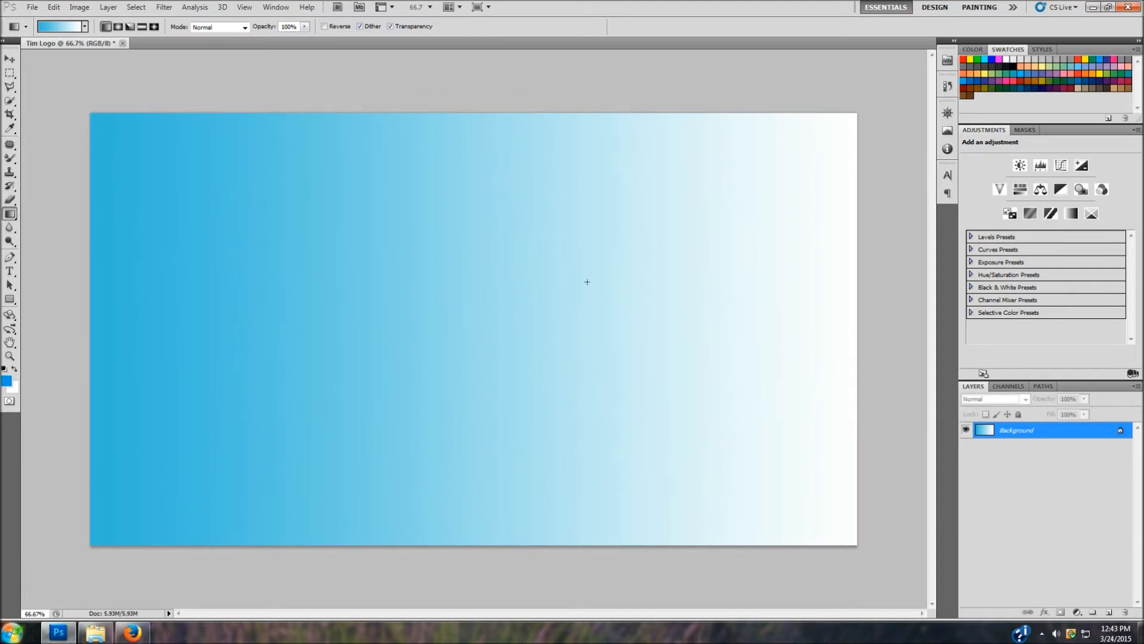
left_click(8, 59)
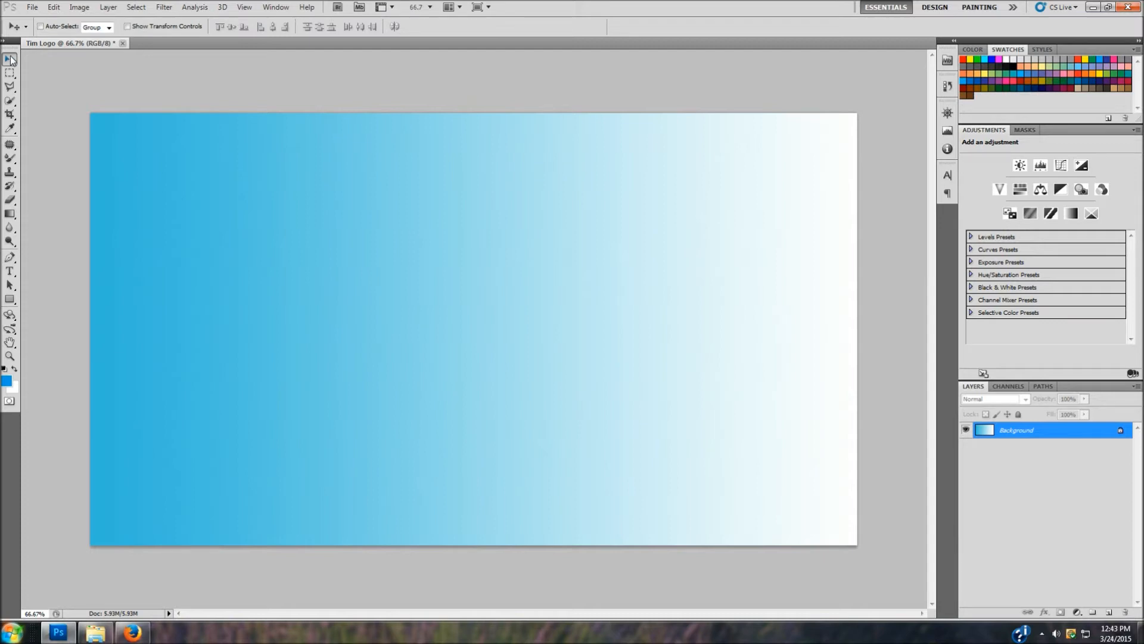
Bring the Oranges PSD file from the Gold Fish Project folder onto the Tim Logo canvas
left_click(98, 635)
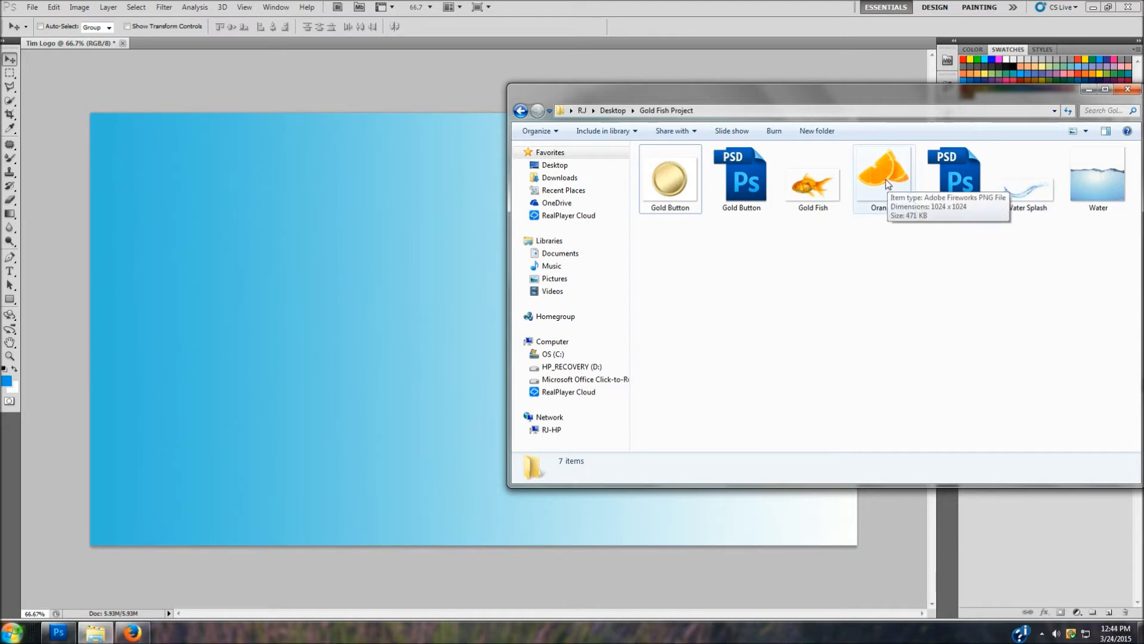
mouse_move(893, 184)
left_mouse_down()
mouse_move(841, 237)
mouse_move(678, 290)
mouse_move(580, 295)
mouse_move(888, 198)
left_mouse_up()
left_click(958, 186)
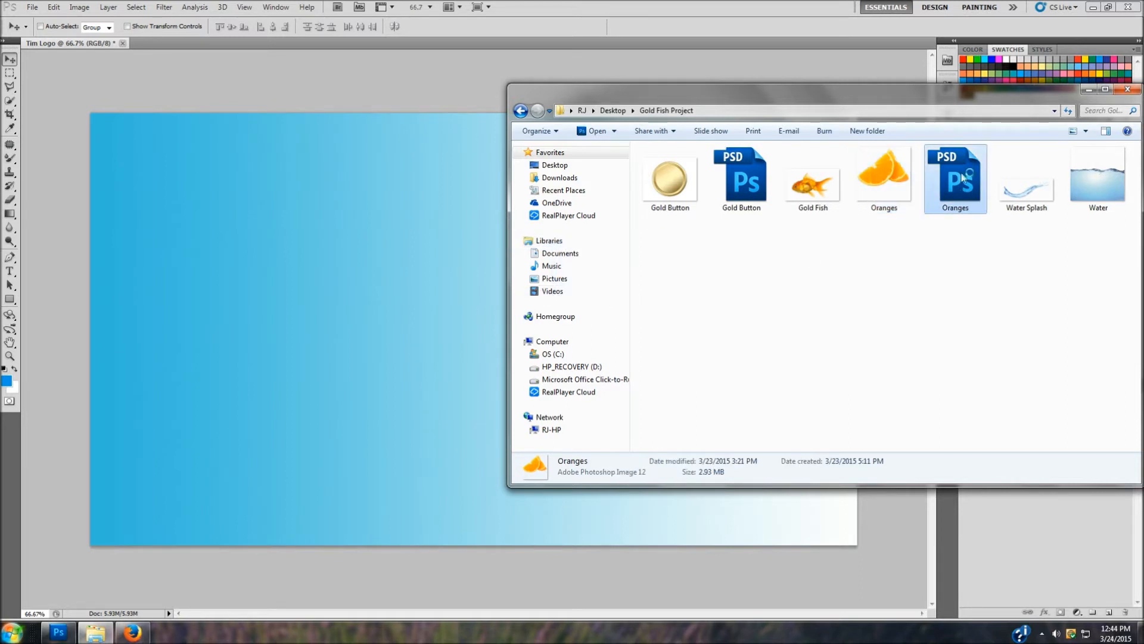
left_click(432, 317)
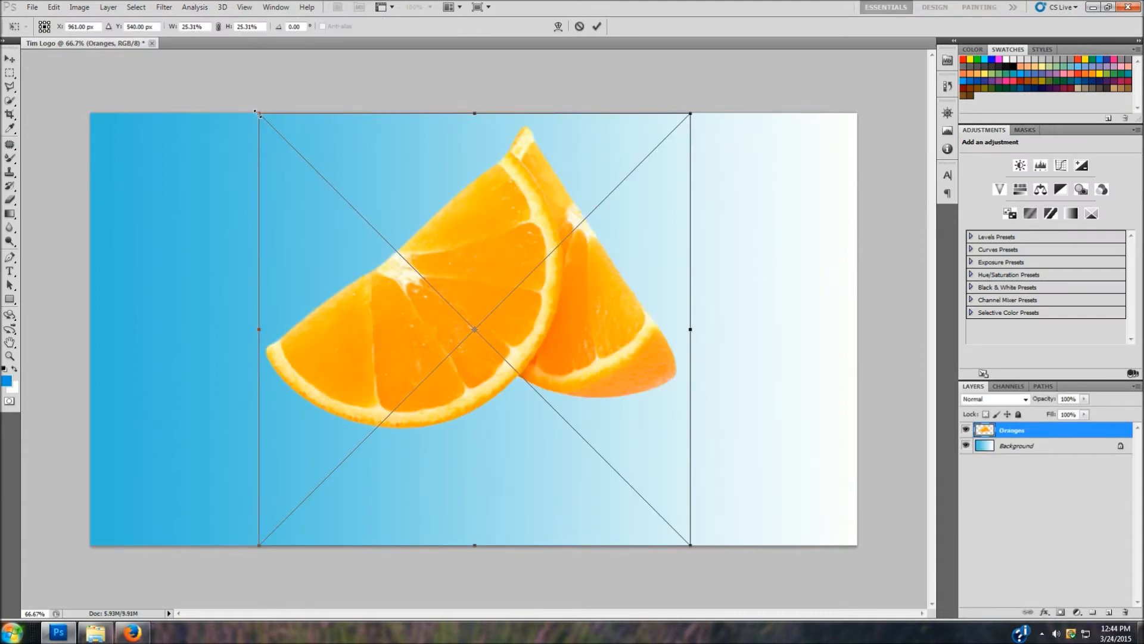
Scale the Oranges image proportionally to about 16.85%, move it near the canvas centre, and commit its placement
left_click_drag(257, 113, 385, 276)
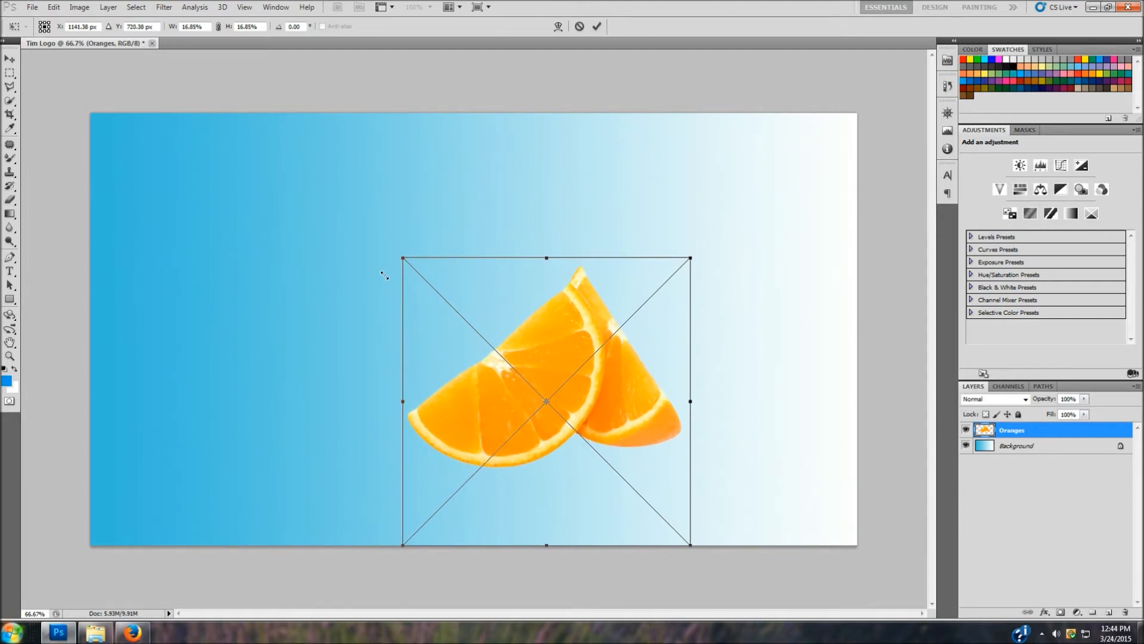
left_click_drag(384, 276, 385, 276)
left_click_drag(570, 343, 526, 289)
right_click(524, 269)
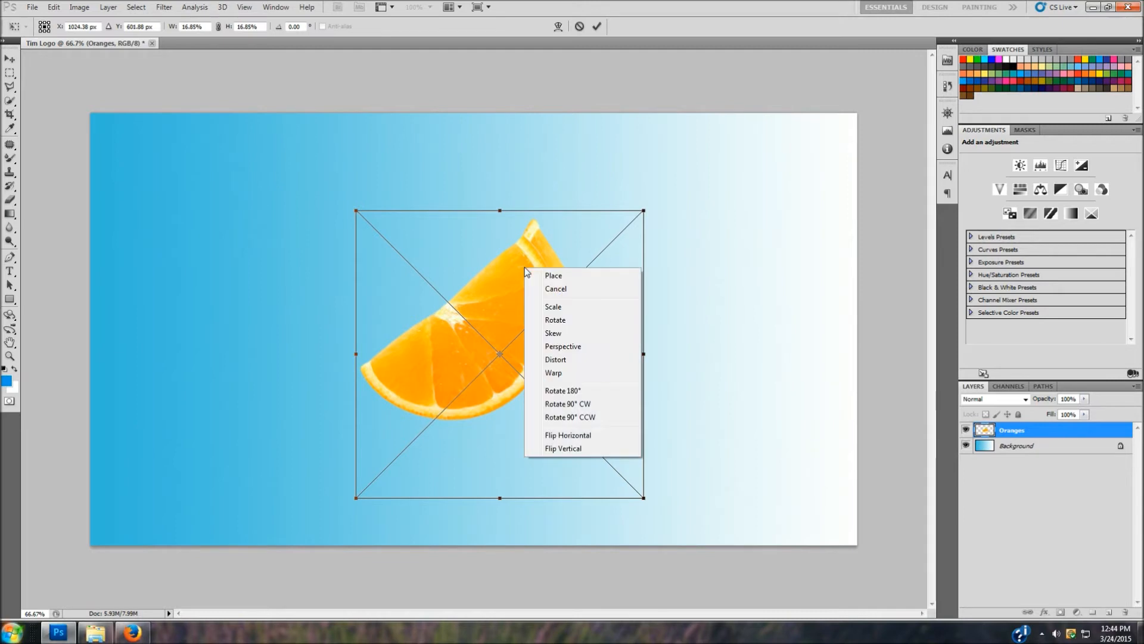
left_click(553, 275)
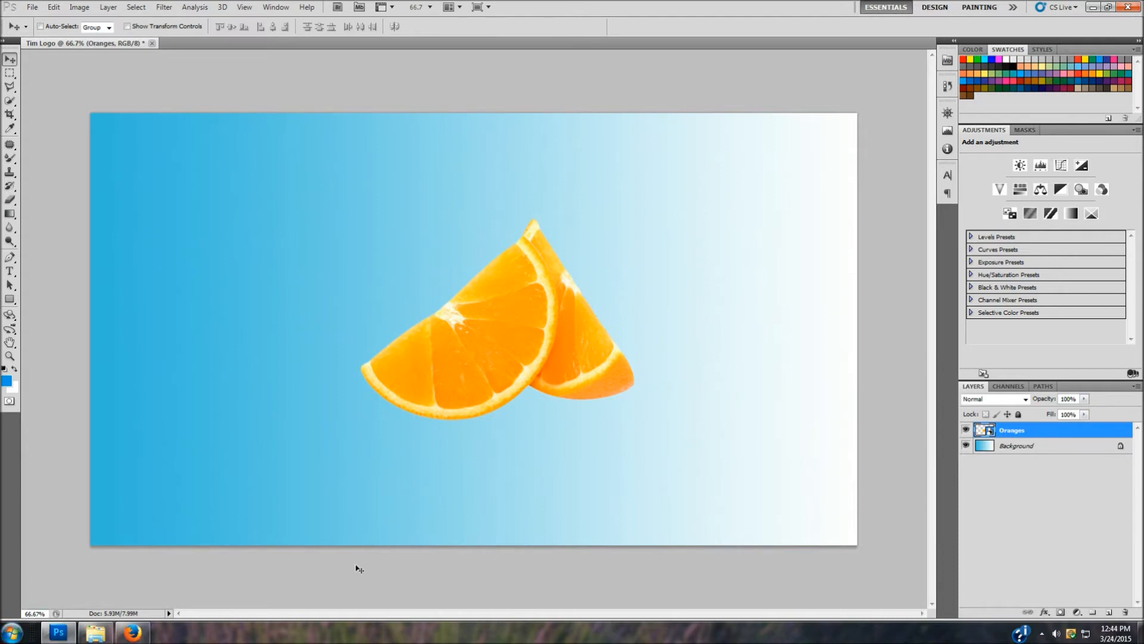
Outline the front orange slice's flesh along the inner edge of its rind with the Polygonal Lasso tool, and try to delete it
type("120")
key("Return")
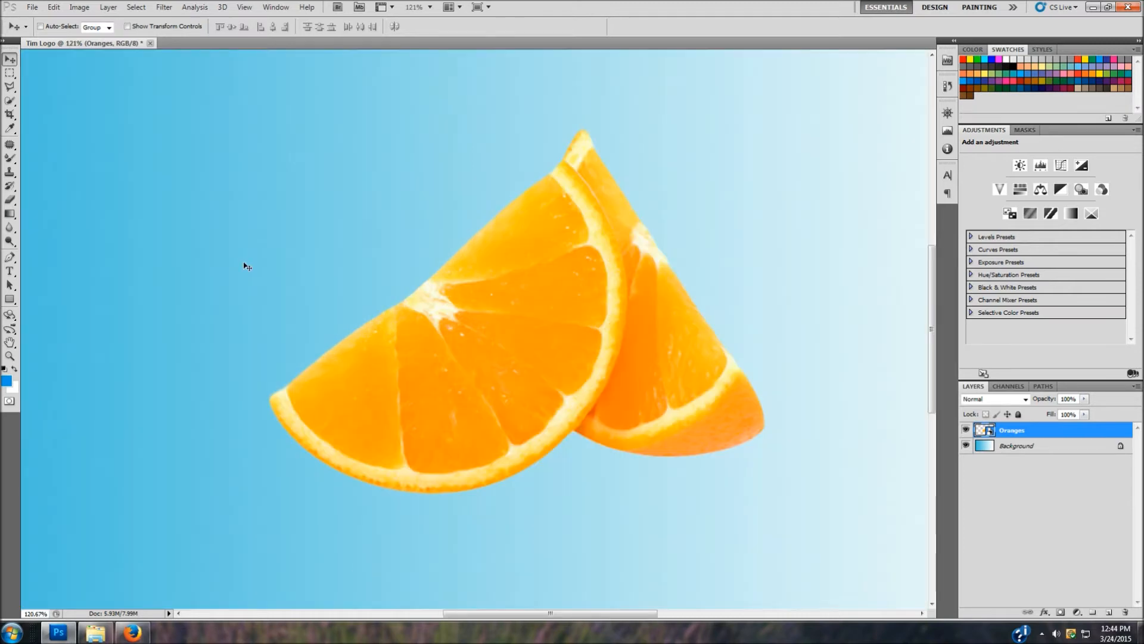
left_click(10, 87)
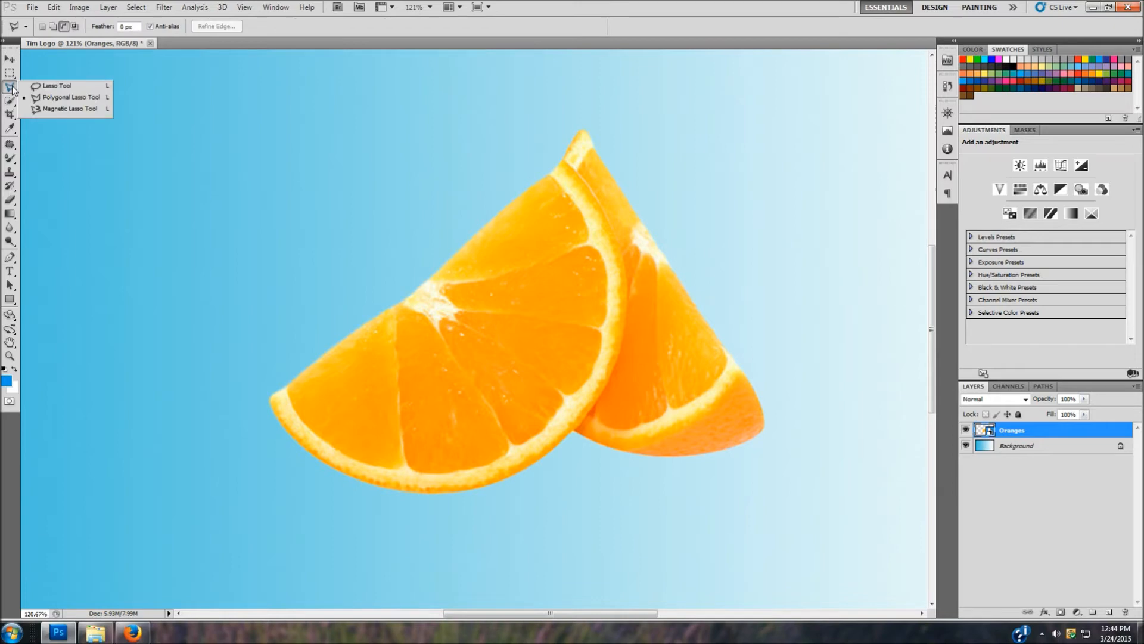
left_click(71, 98)
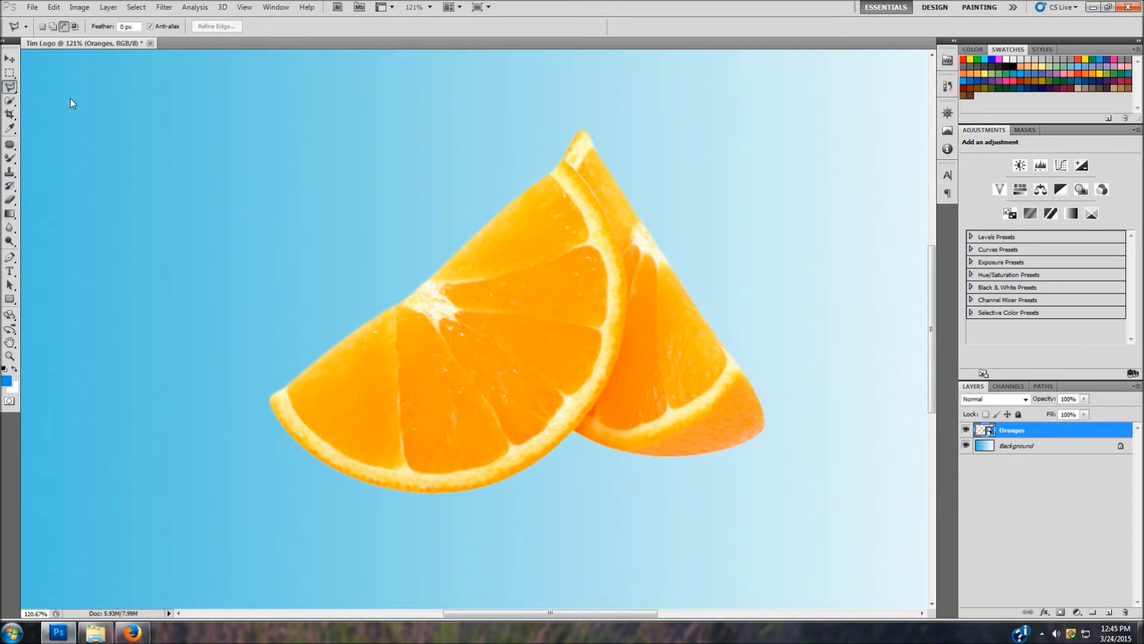
left_click(286, 389)
left_click(306, 423)
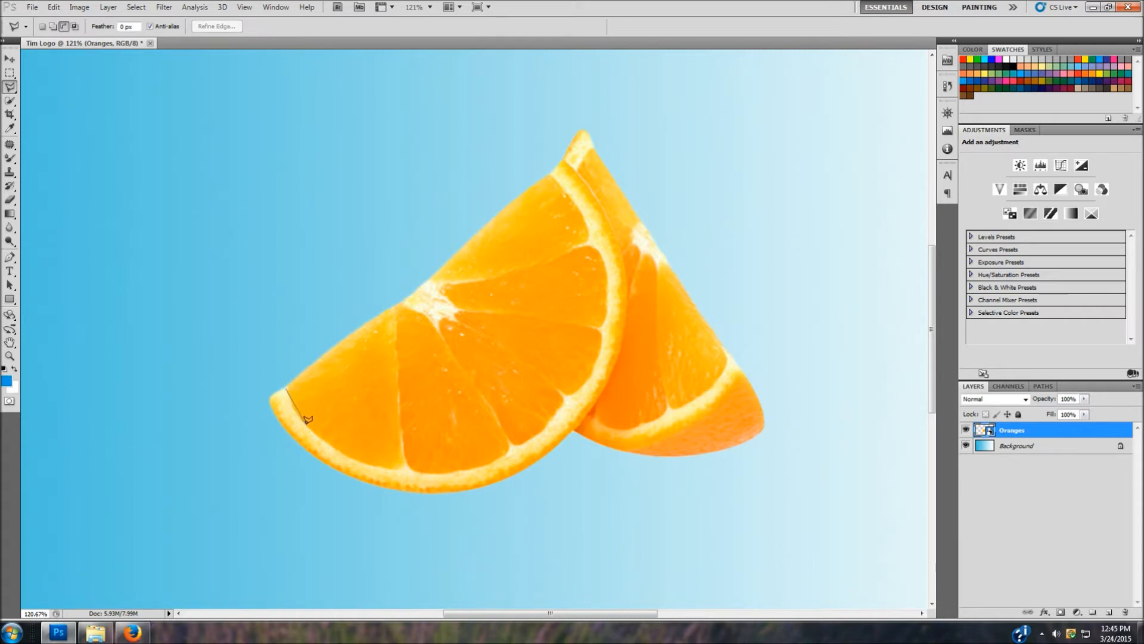
left_click(336, 447)
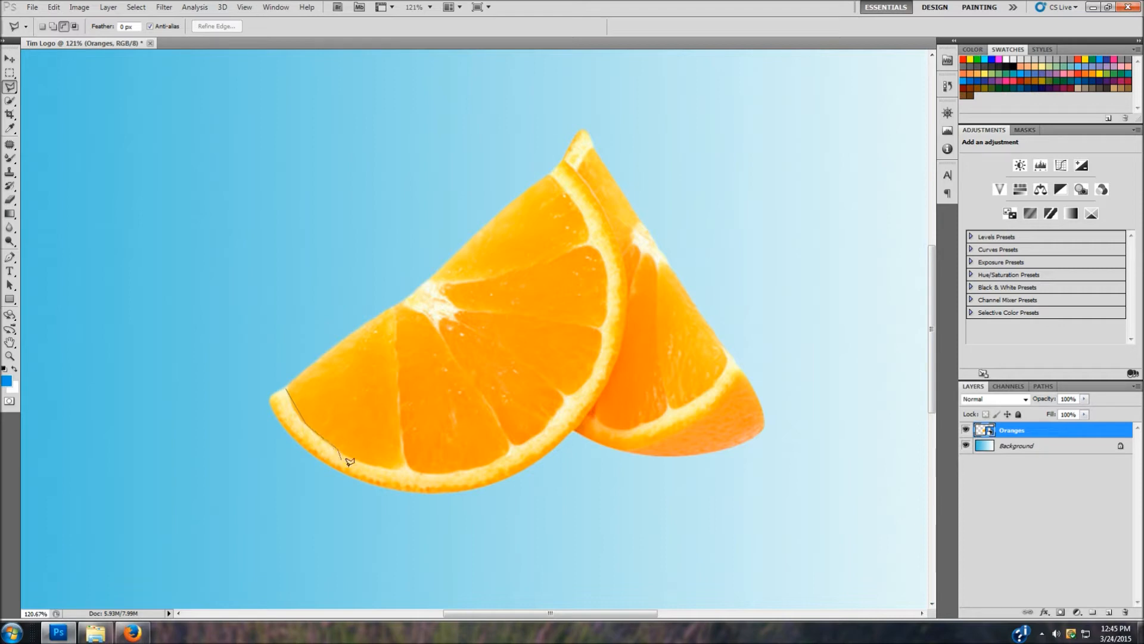
left_click(384, 467)
left_click(496, 461)
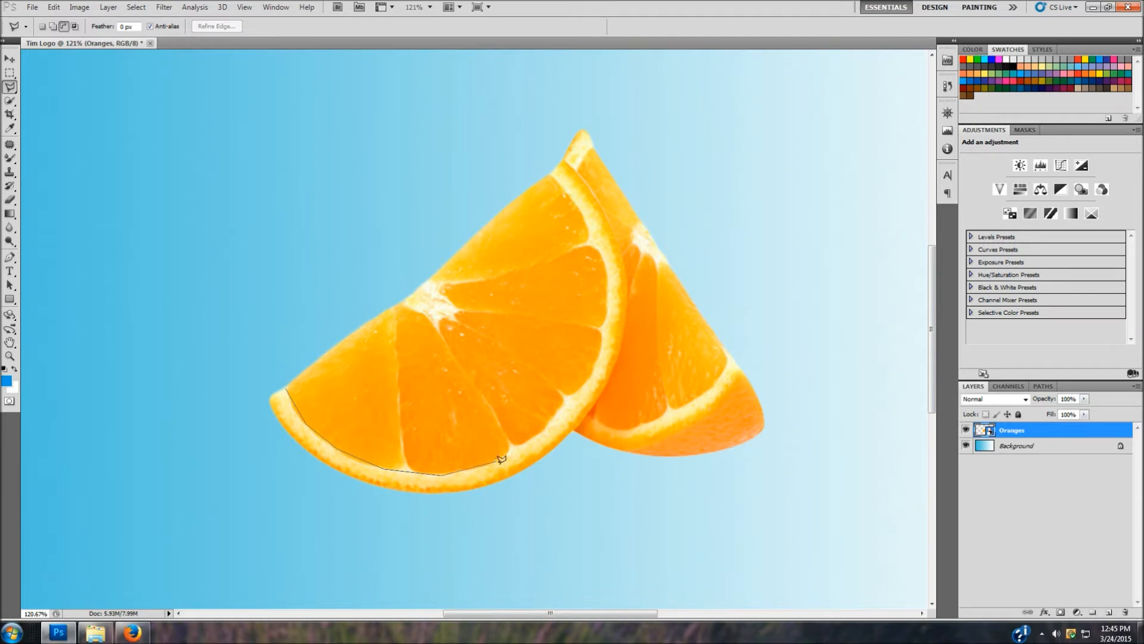
left_click(548, 428)
left_click(582, 385)
left_click(606, 323)
left_click(608, 267)
left_click(591, 224)
left_click(569, 191)
left_click(551, 172)
left_click(177, 208)
left_click(286, 388)
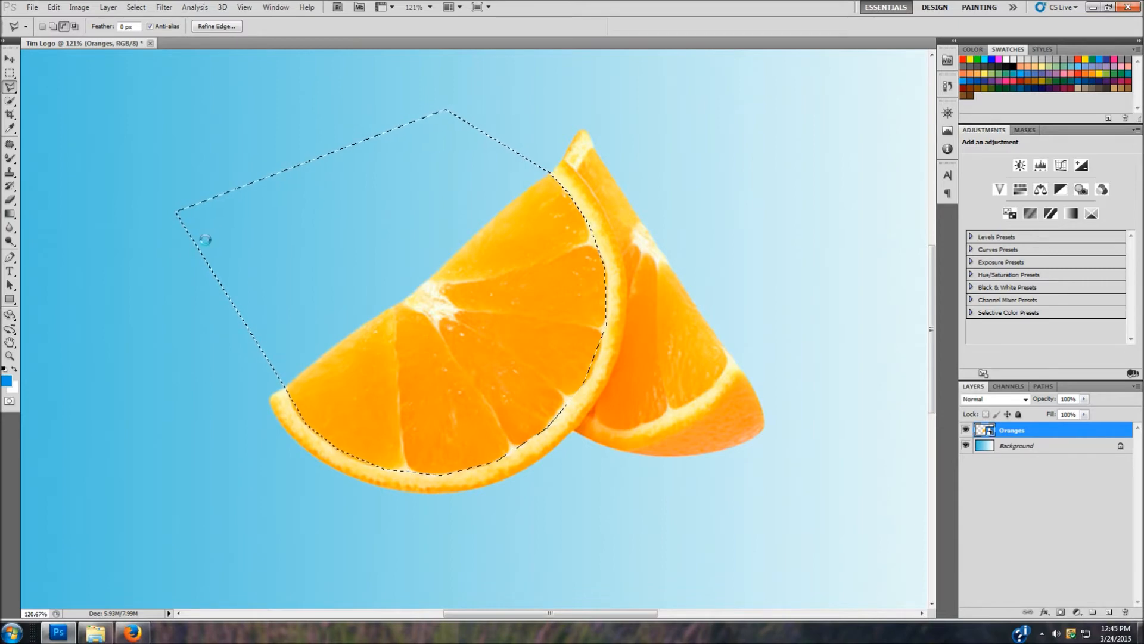
key("Delete")
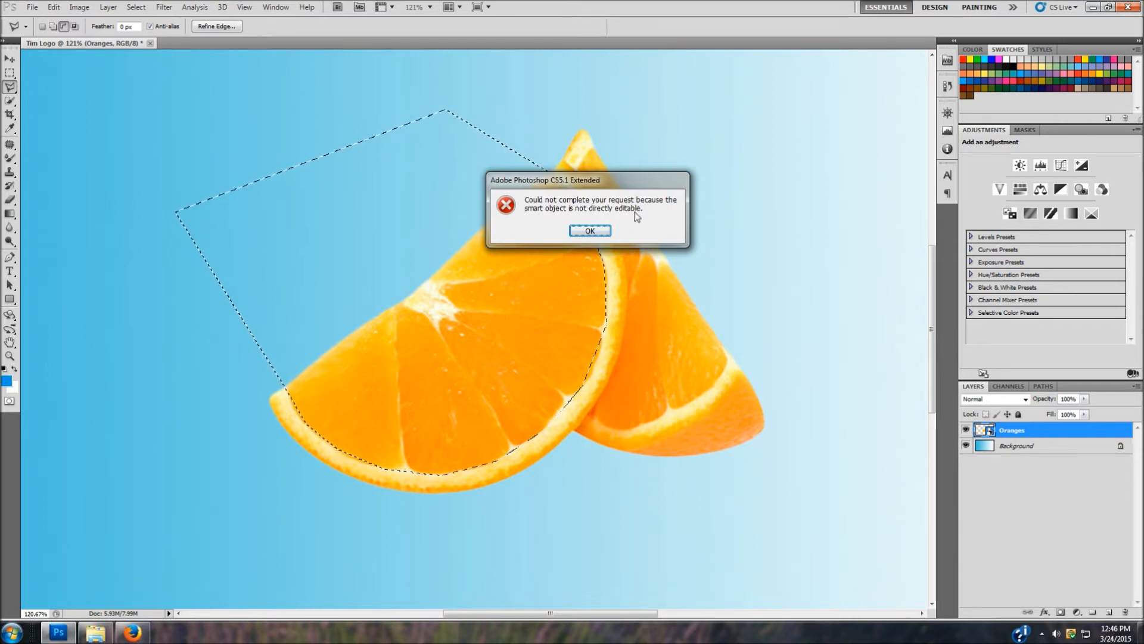
left_click(597, 228)
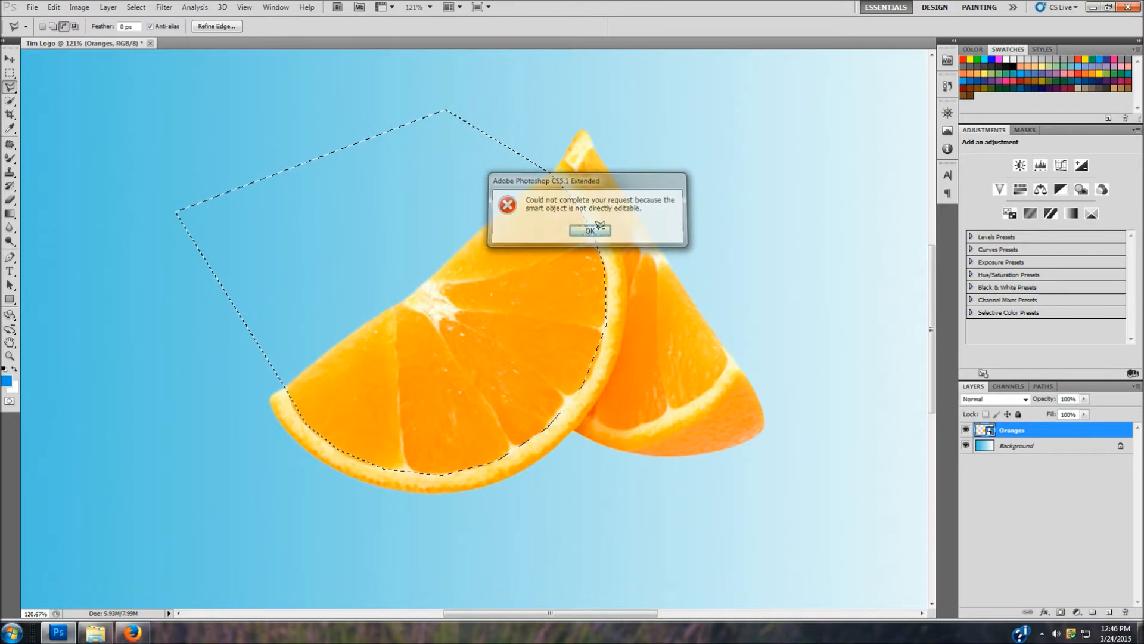
Rasterize the Oranges smart object layer
left_click(85, 9)
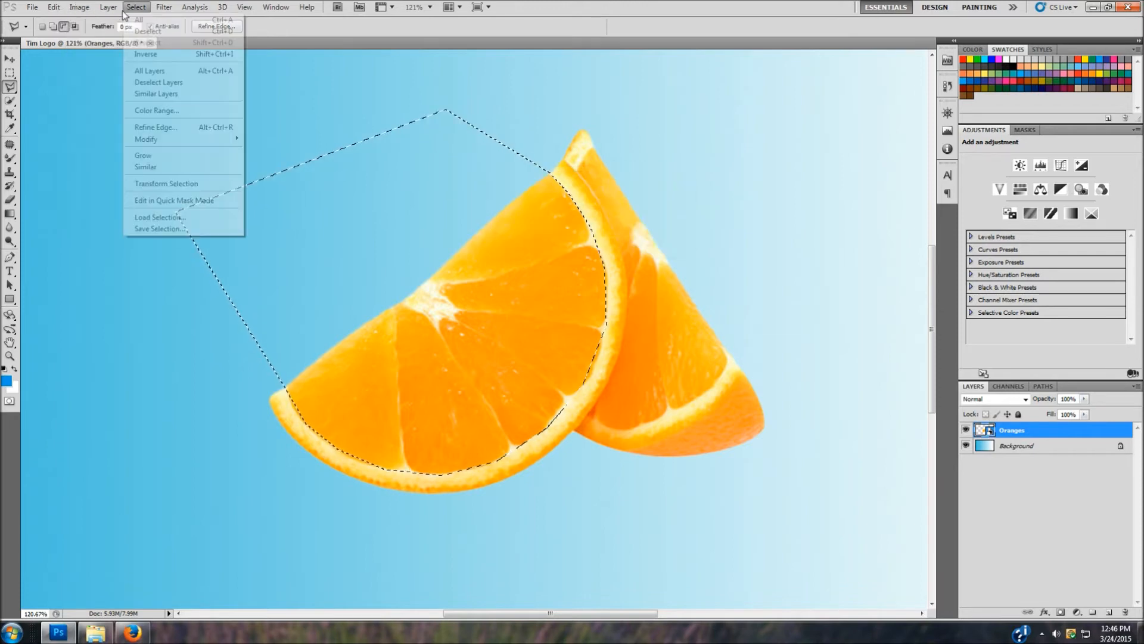
mouse_move(108, 8)
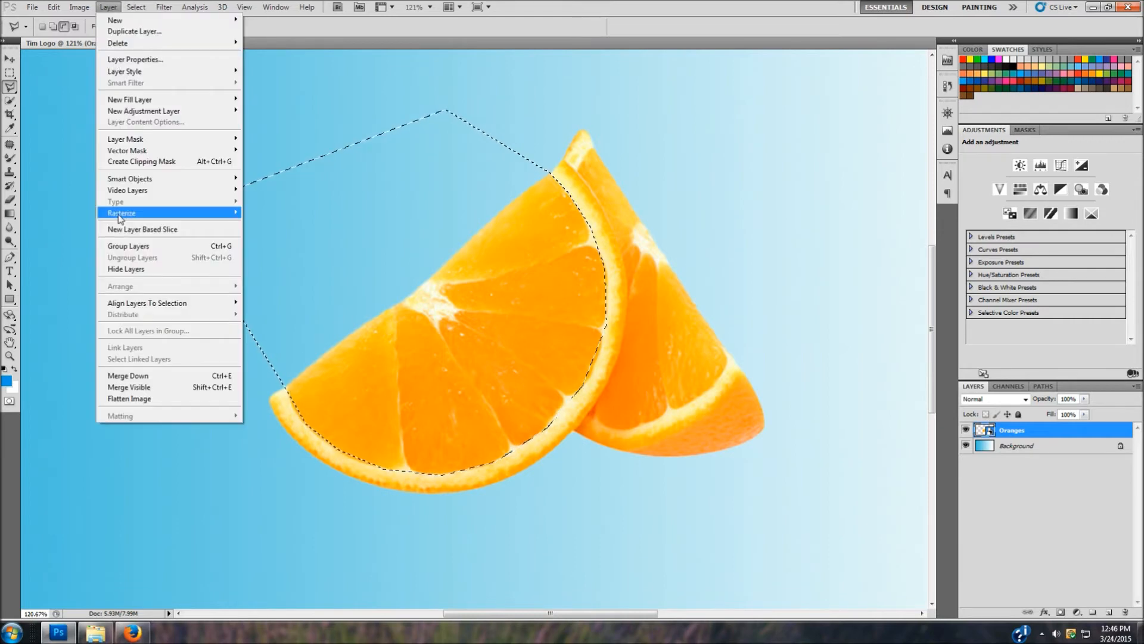
mouse_move(122, 219)
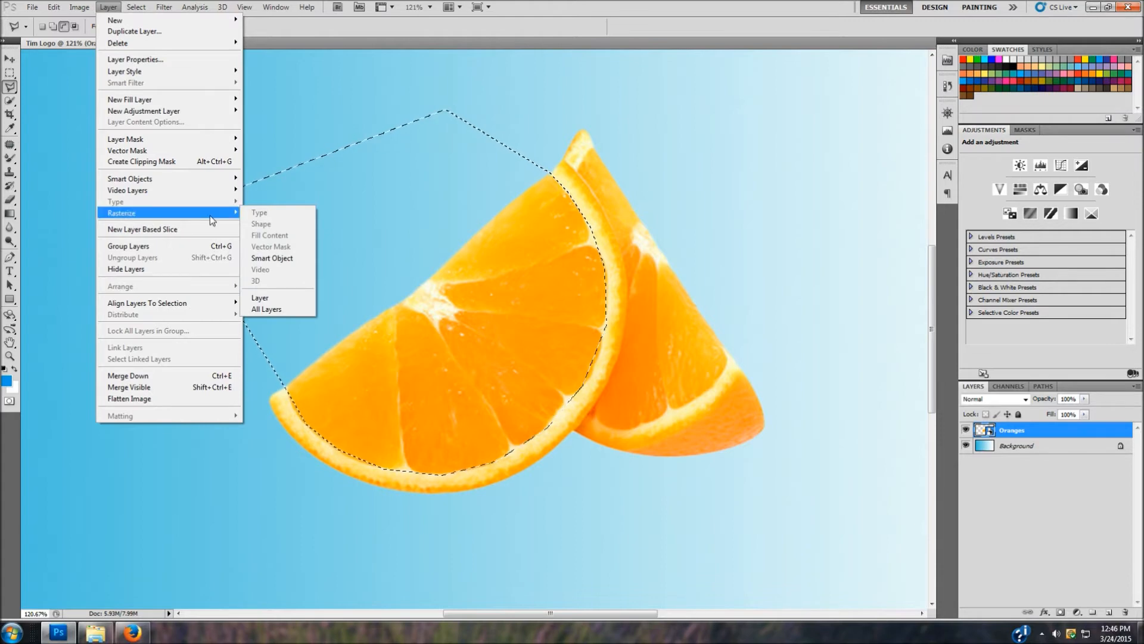
mouse_move(234, 214)
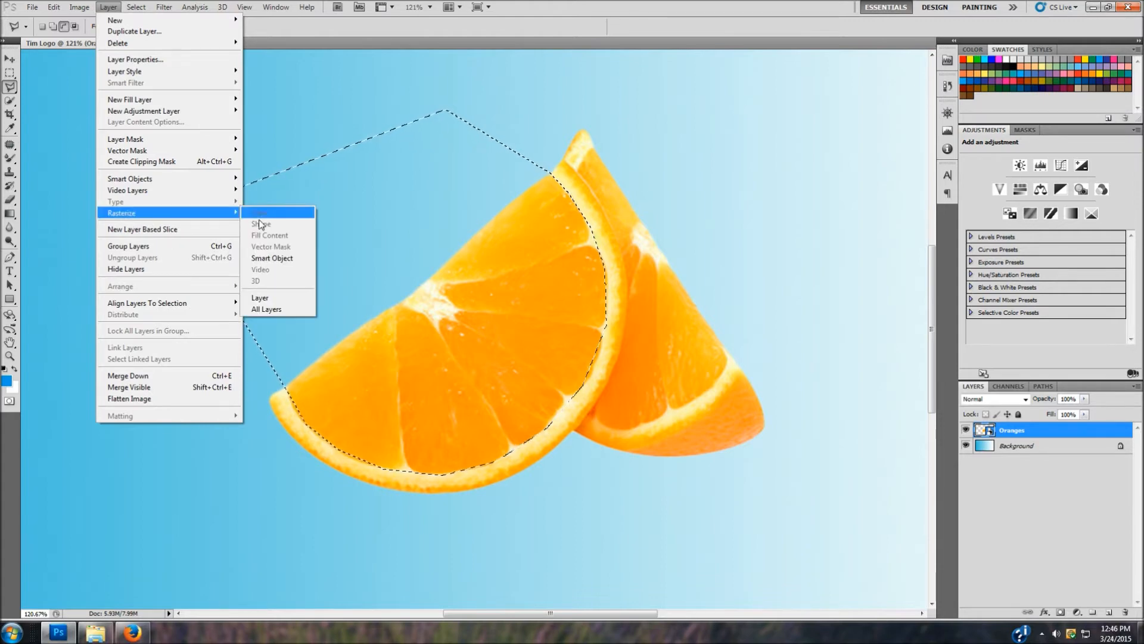
left_click(264, 259)
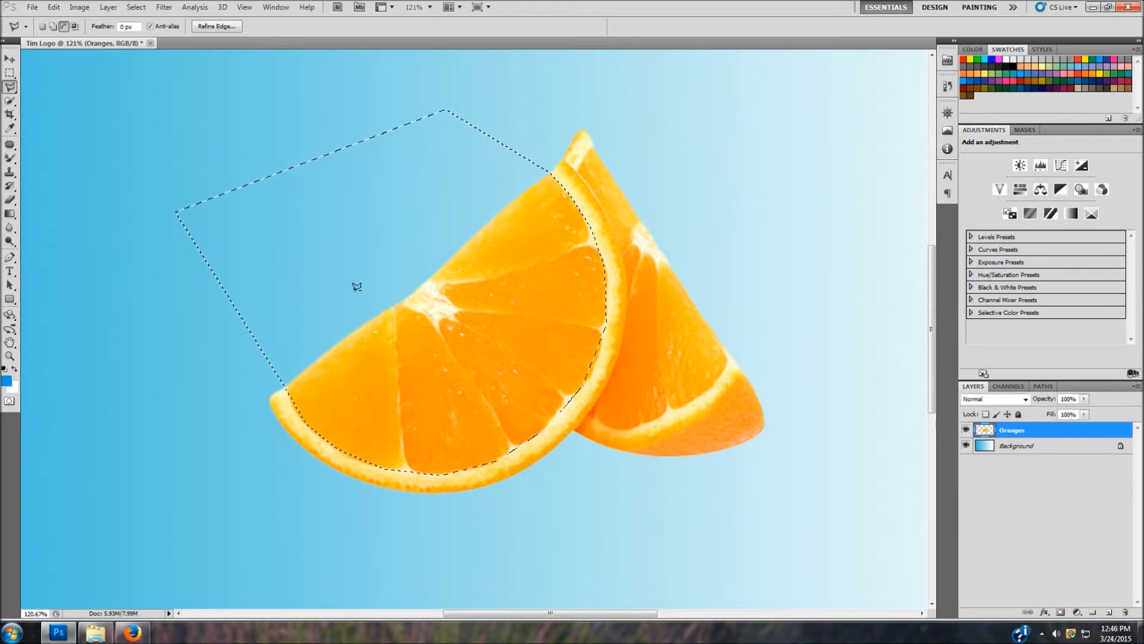
Delete the selected flesh of the front orange slice and clear the selection
key("Delete")
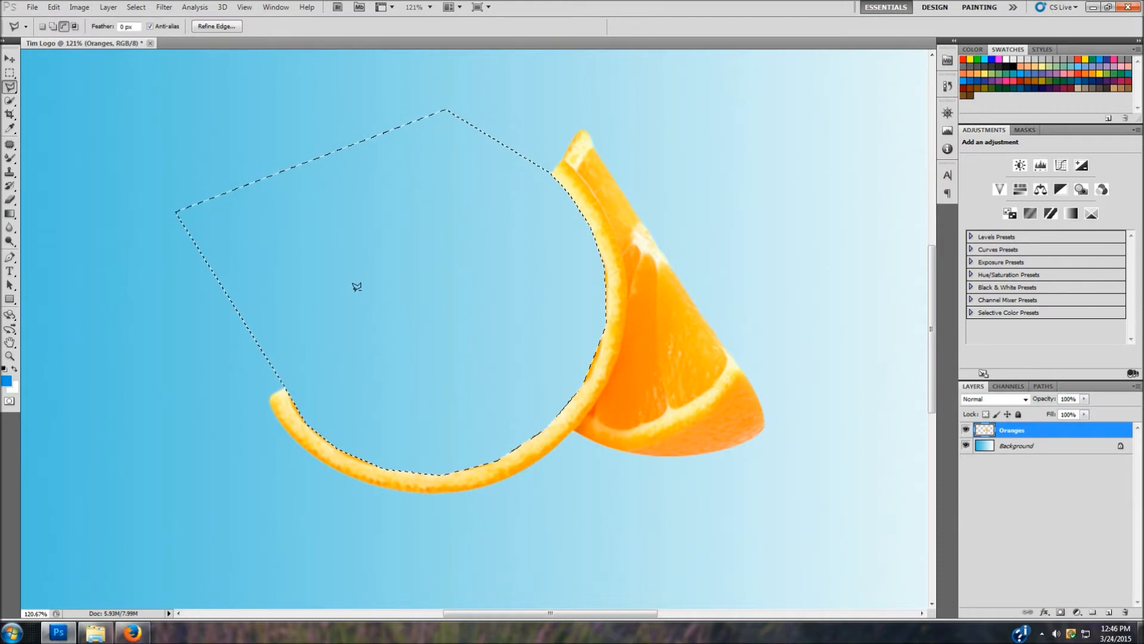
left_click(9, 60)
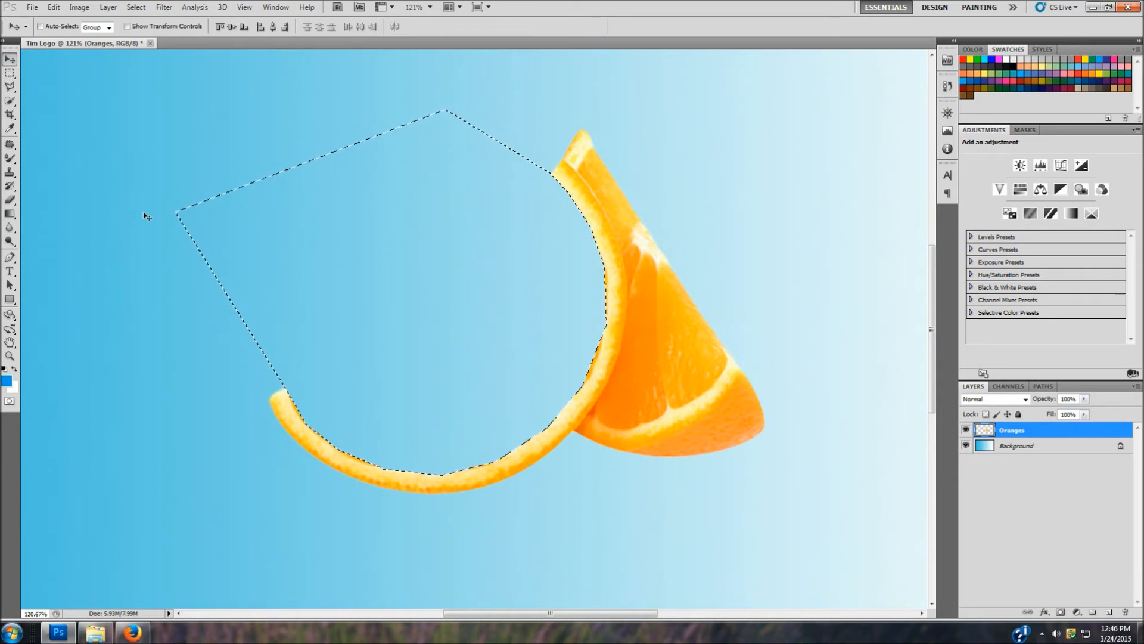
key("ctrl+d")
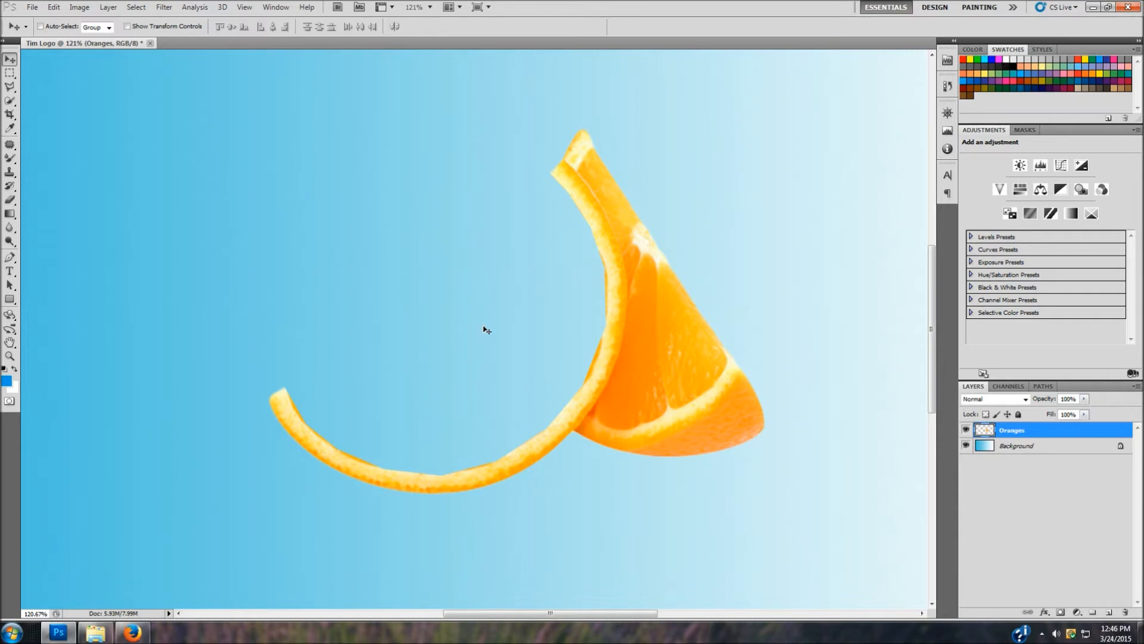
Bring the Water image from the Gold Fish Project folder onto the canvas and scale it proportionally to about 11.39%
left_click(93, 636)
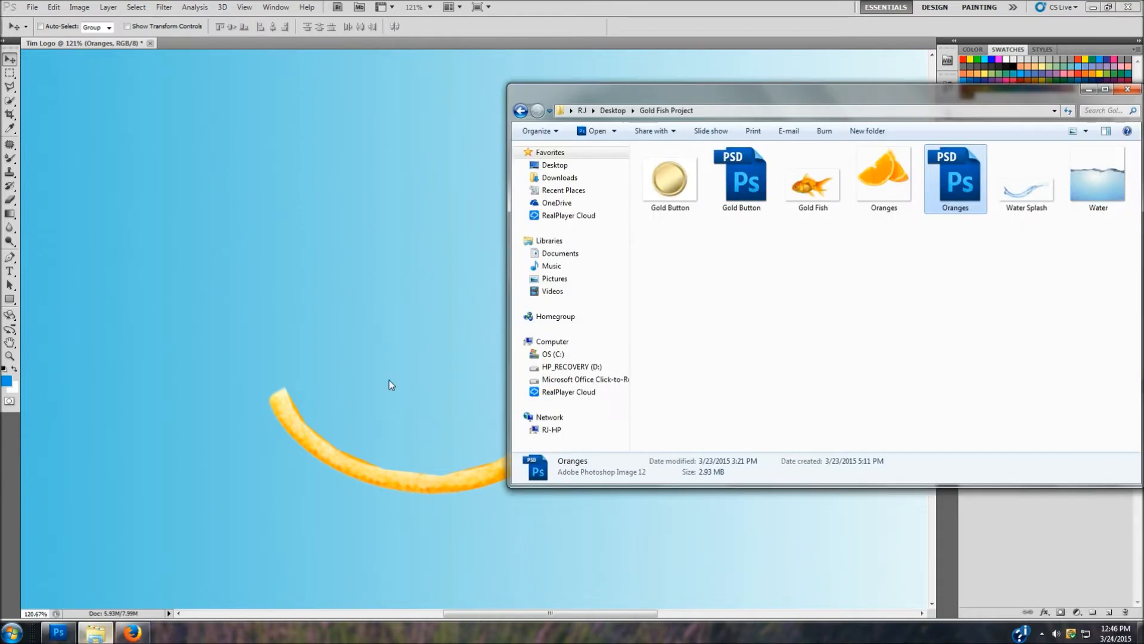
left_click_drag(1109, 175, 403, 238)
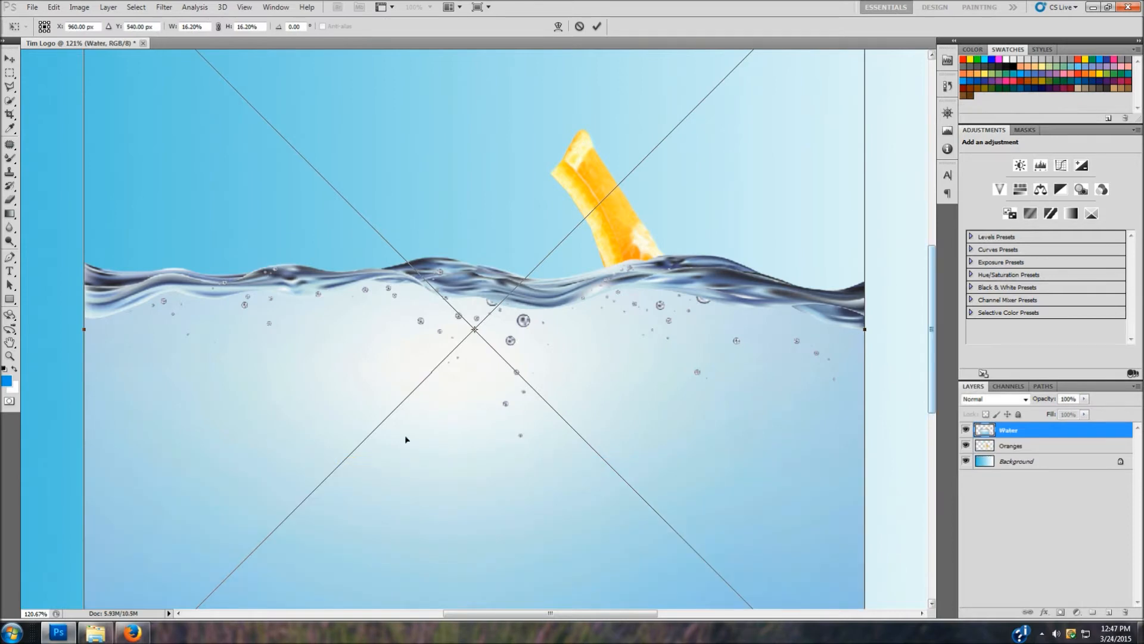
left_click(29, 612)
key("BackSpace")
key("BackSpace")
type("5")
key("Return")
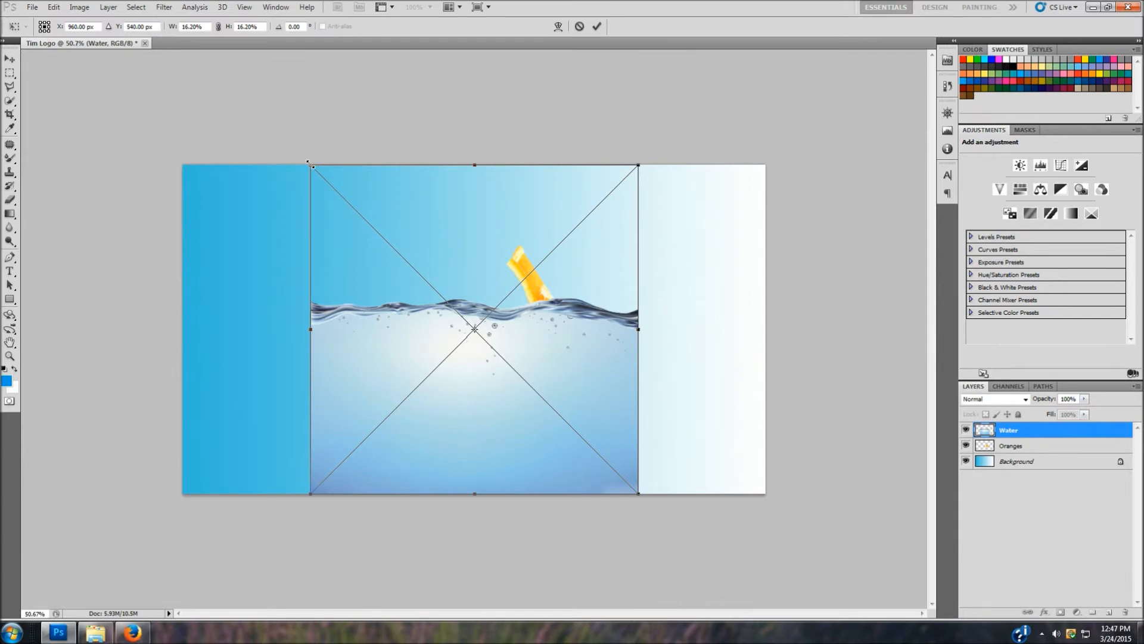
left_click_drag(307, 162, 386, 289)
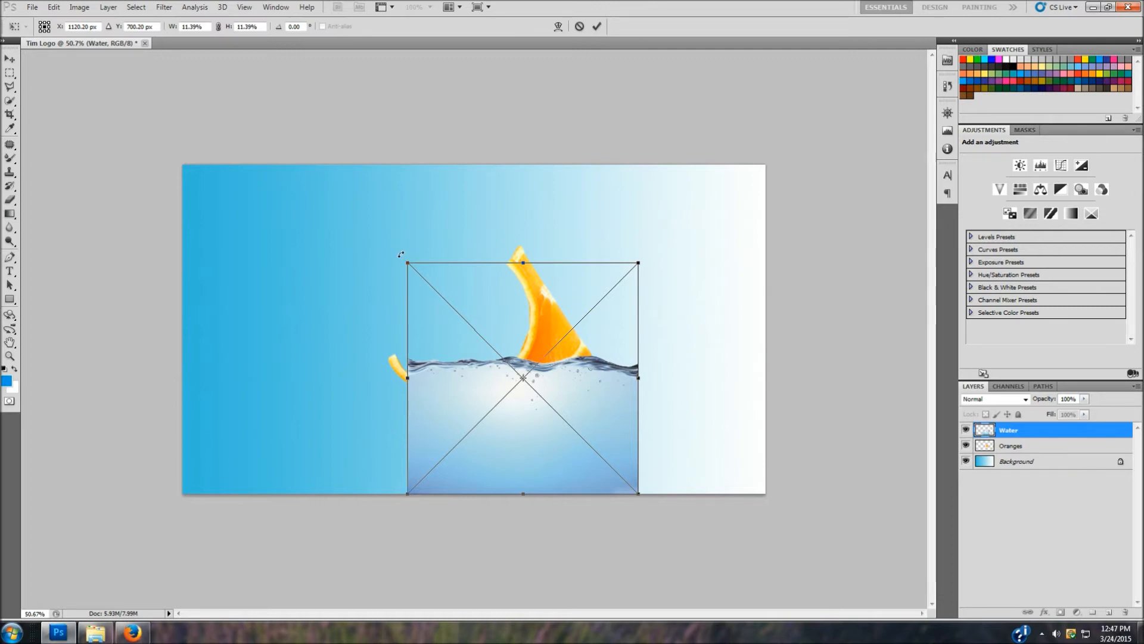
Rotate the Water image to about -34.42°, scale it proportionally to about 8.92%, and move it over the emptied orange slice
left_click_drag(399, 256, 353, 345)
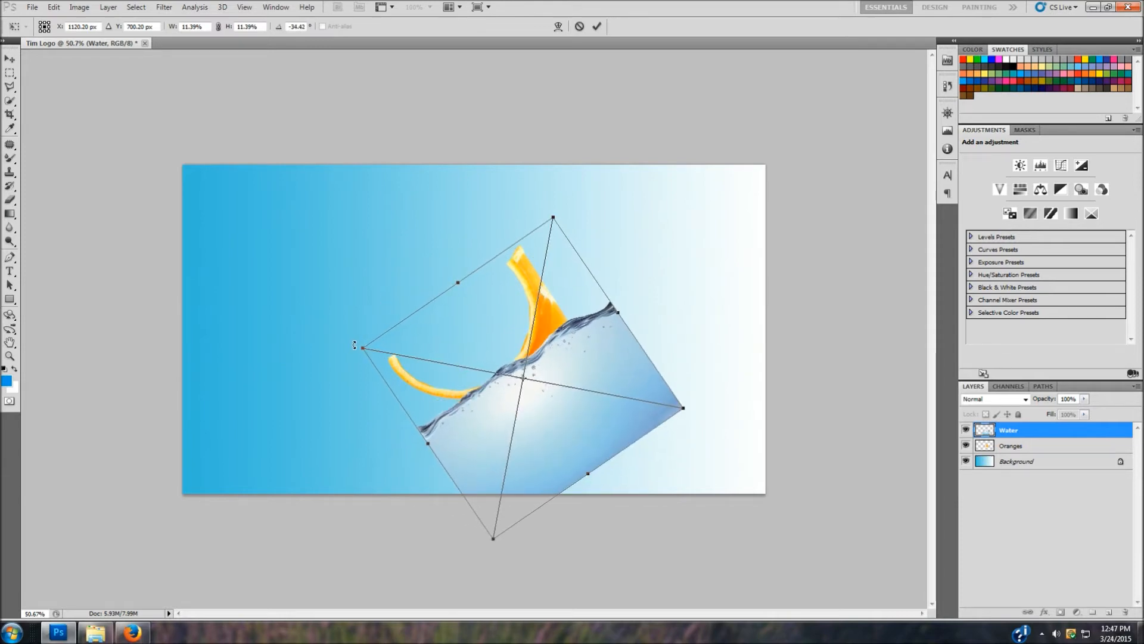
left_click_drag(518, 366, 450, 311)
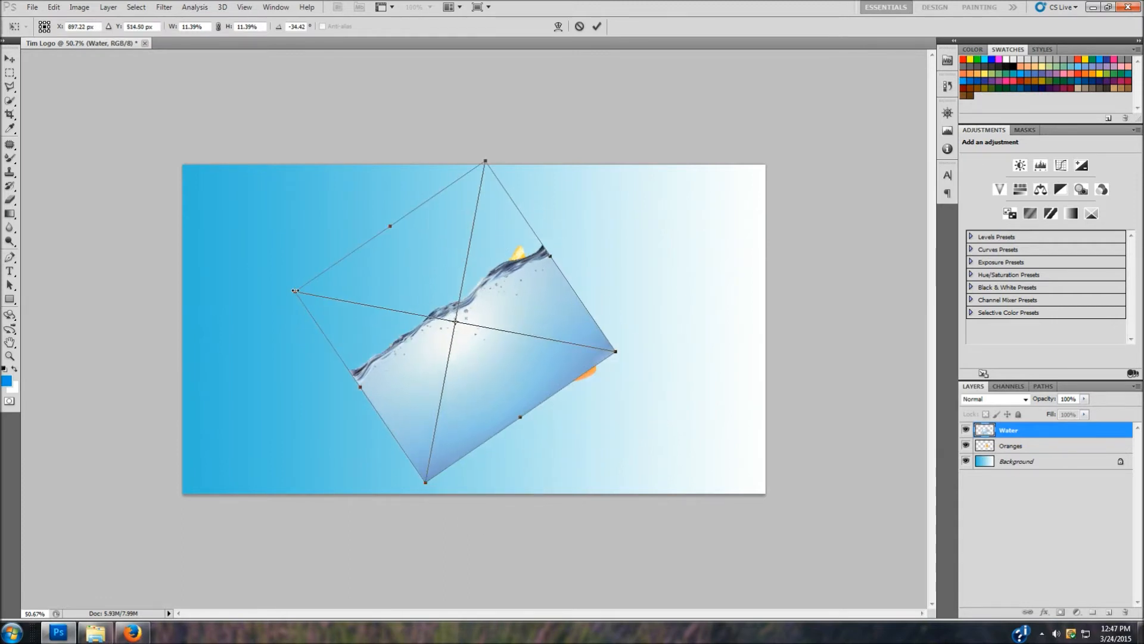
left_click_drag(295, 291, 359, 333)
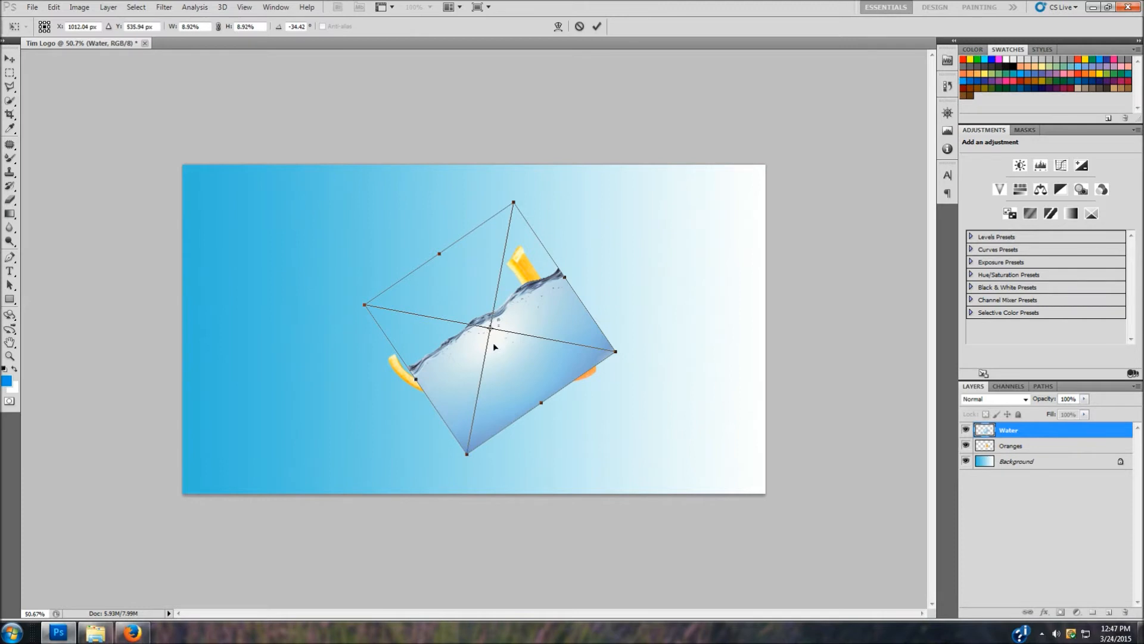
left_click_drag(478, 347, 437, 341)
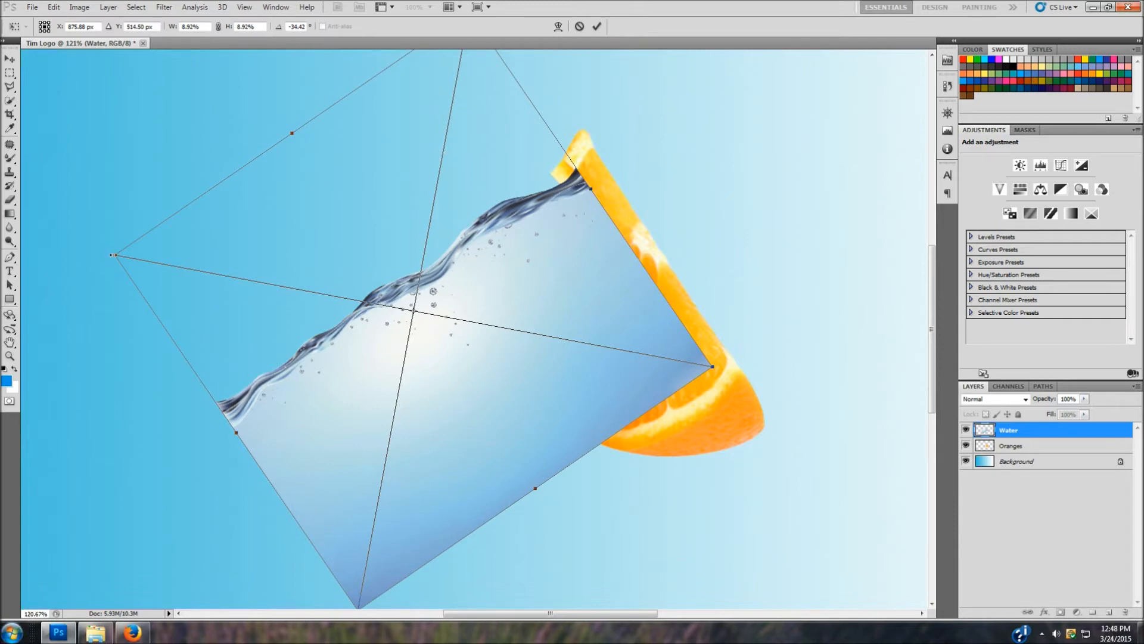
Fit the water surface between the rind's two ends by scaling Water to about 7.97% and rotating it to about -40.54°
left_click_drag(112, 255, 187, 320)
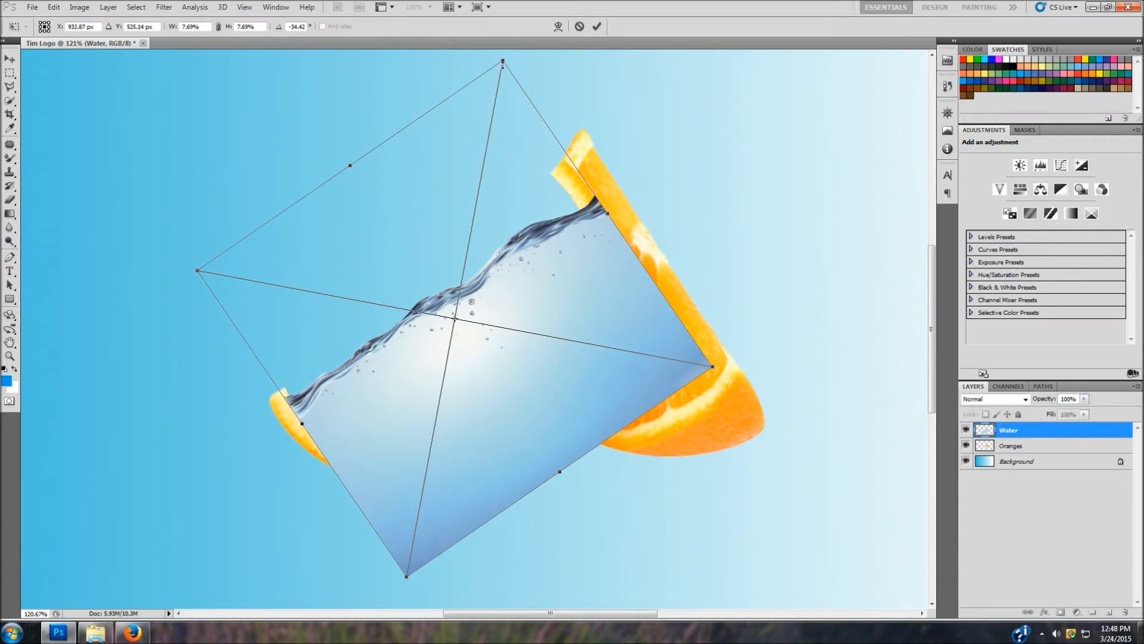
left_click_drag(490, 55, 472, 54)
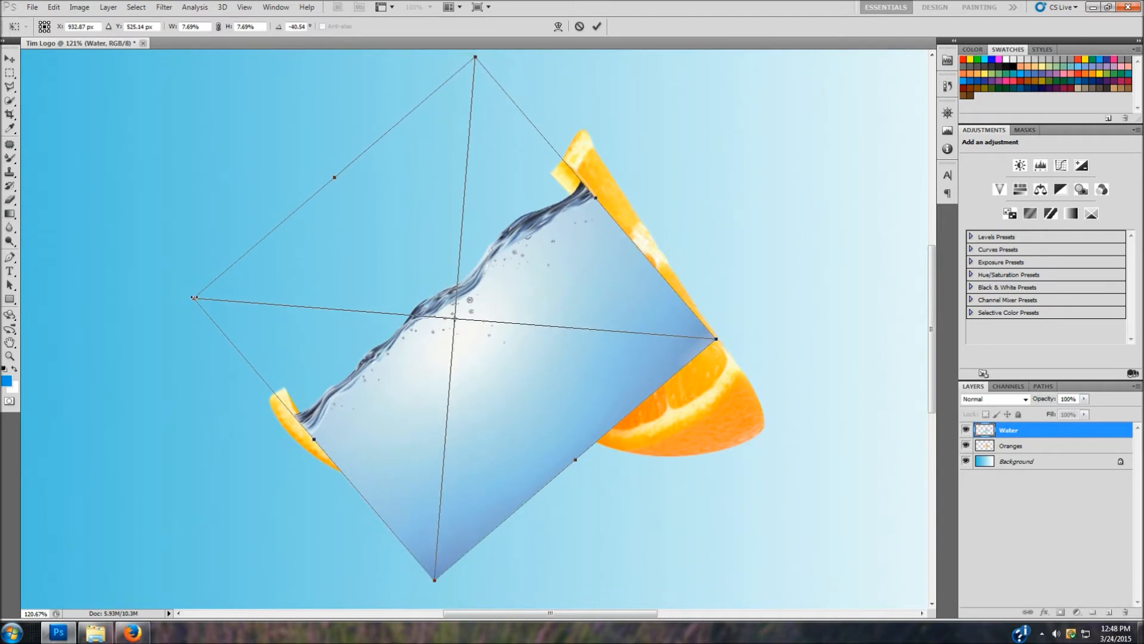
left_click_drag(189, 297, 175, 290)
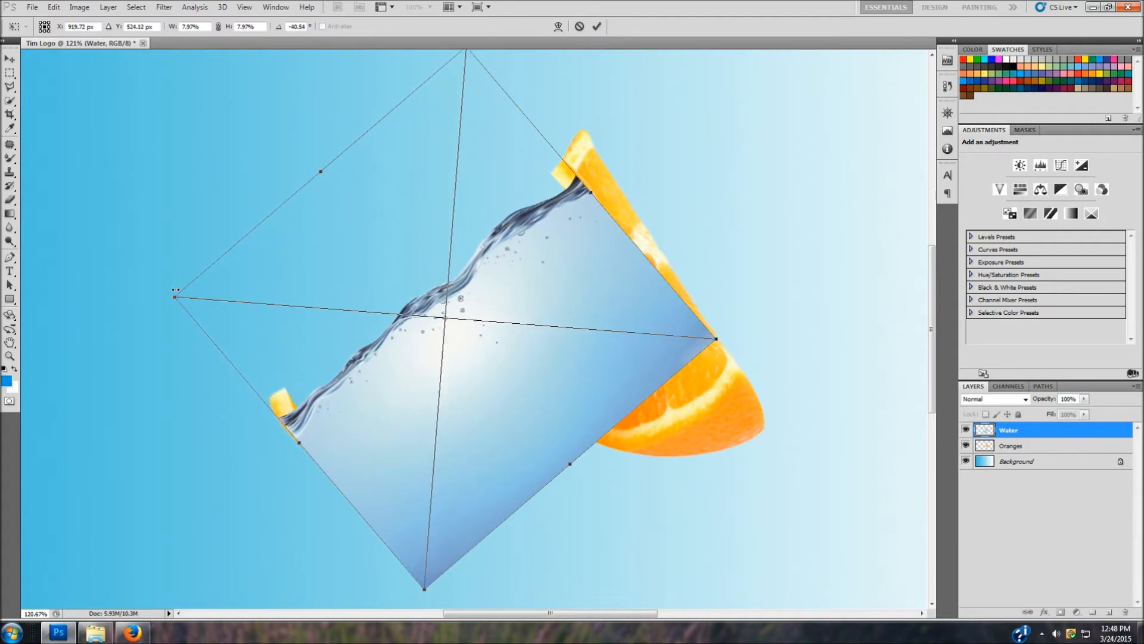
left_click_drag(482, 388, 482, 385)
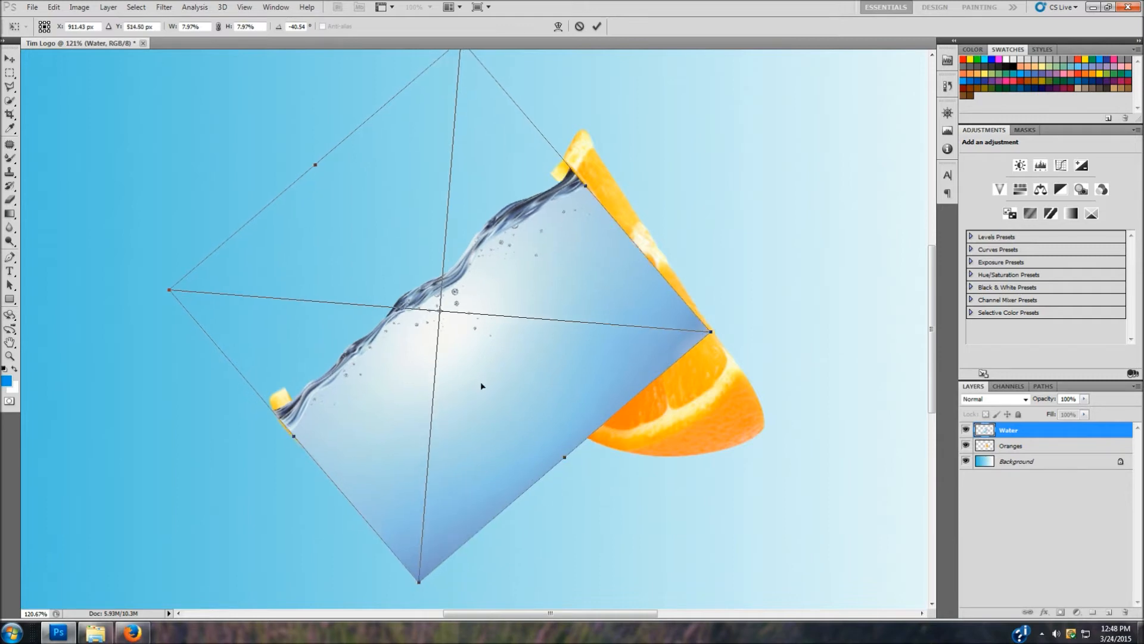
Warp the Water image by pulling its upper corners and upper edge handles inward so the water surface curves down between the rind's ends
right_click(497, 356)
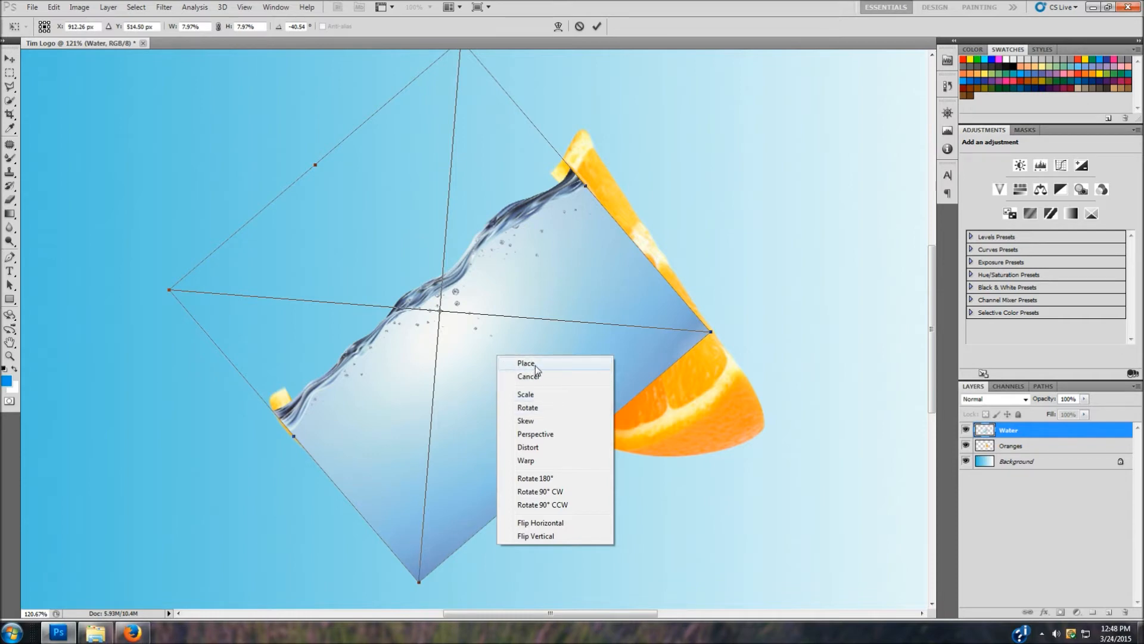
left_click(481, 282)
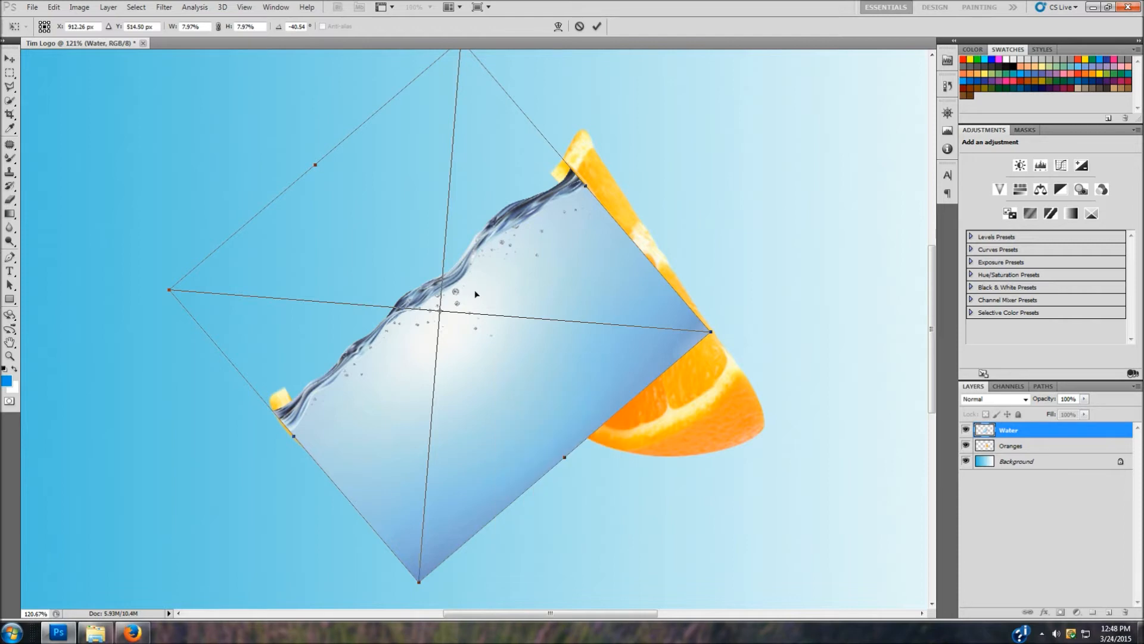
right_click(476, 294)
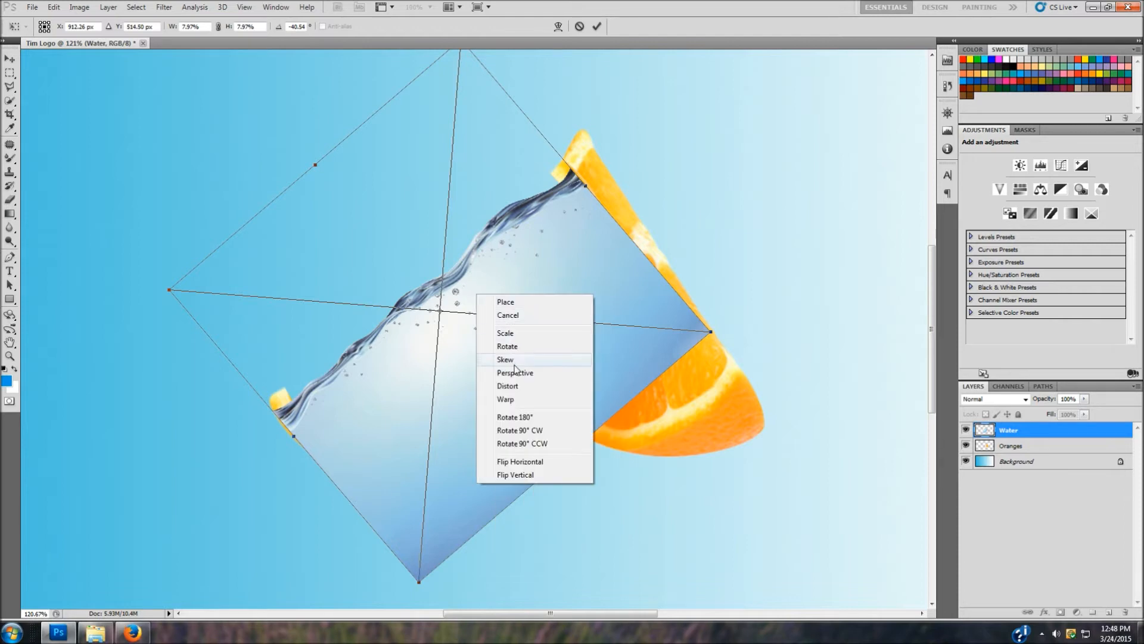
left_click(514, 398)
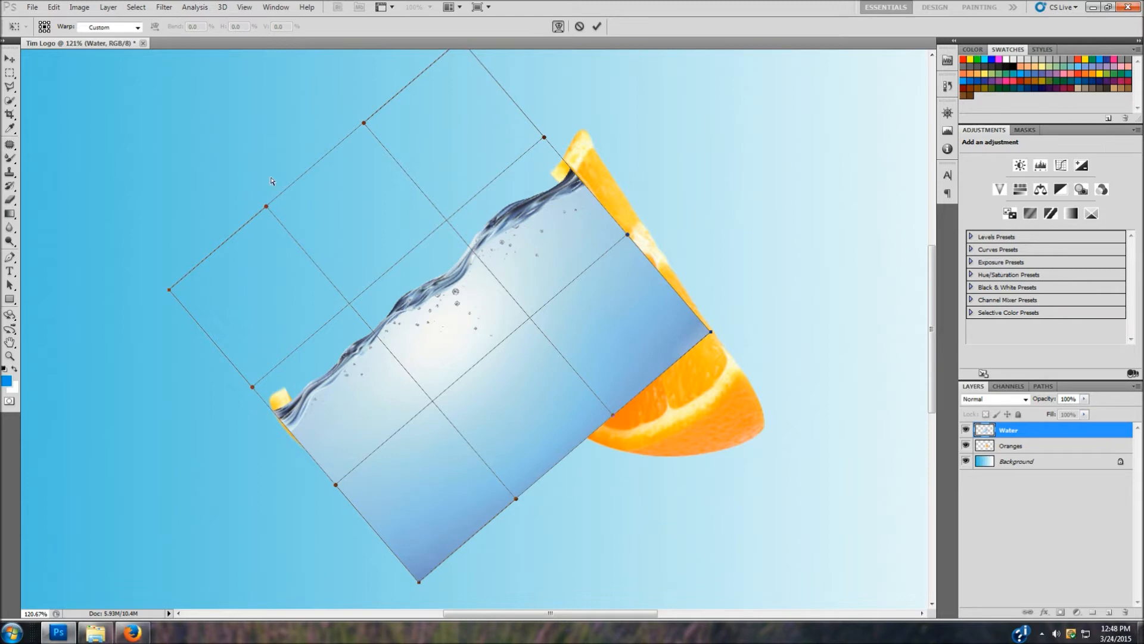
left_click_drag(169, 292, 197, 302)
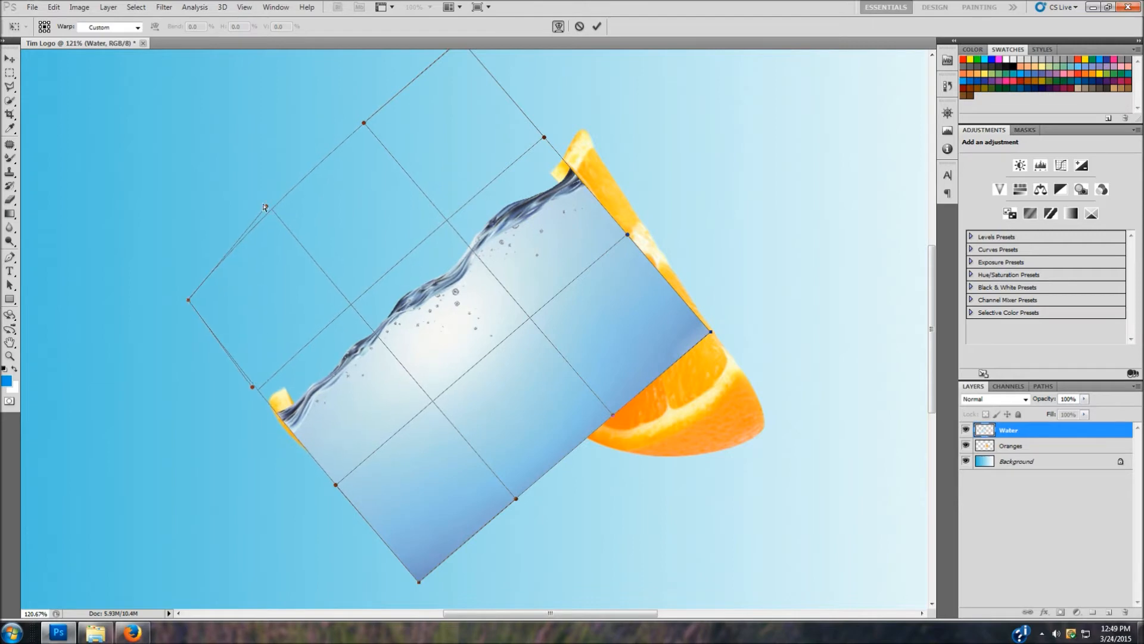
left_click_drag(273, 204, 311, 233)
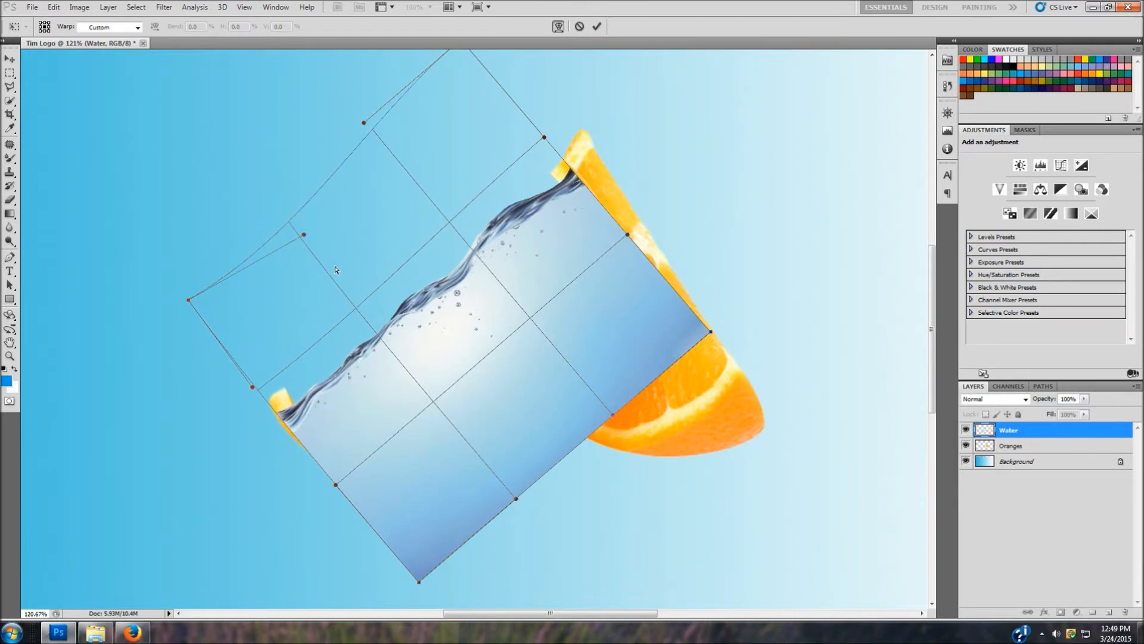
left_click_drag(335, 270, 358, 305)
left_click_drag(374, 330, 374, 339)
left_click_drag(364, 124, 428, 274)
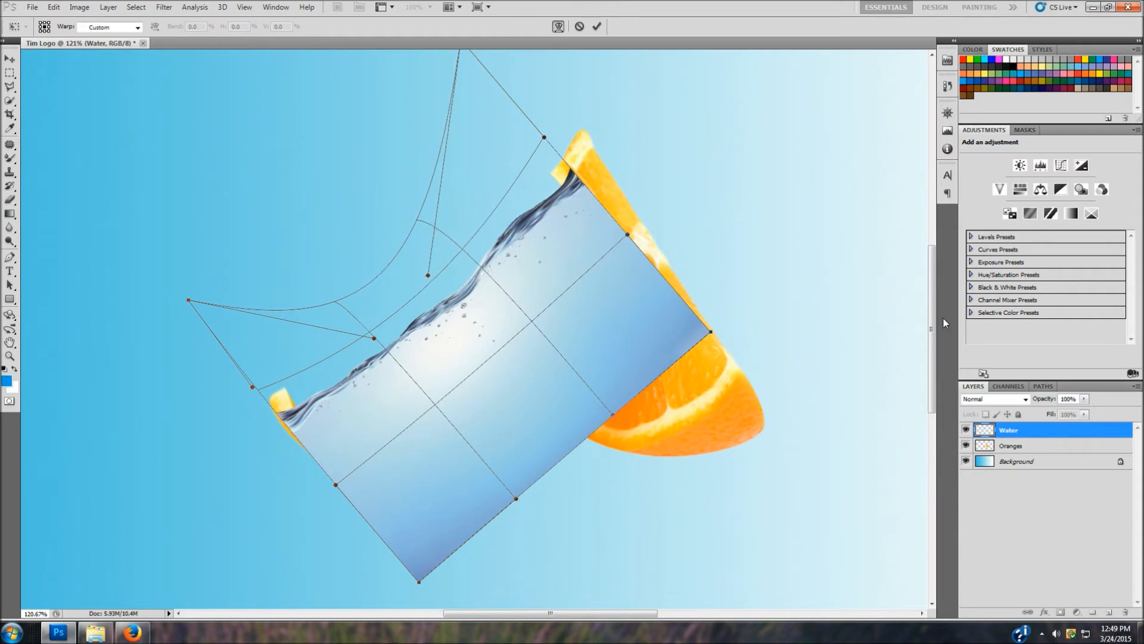
scroll(825, 249, "up", 5)
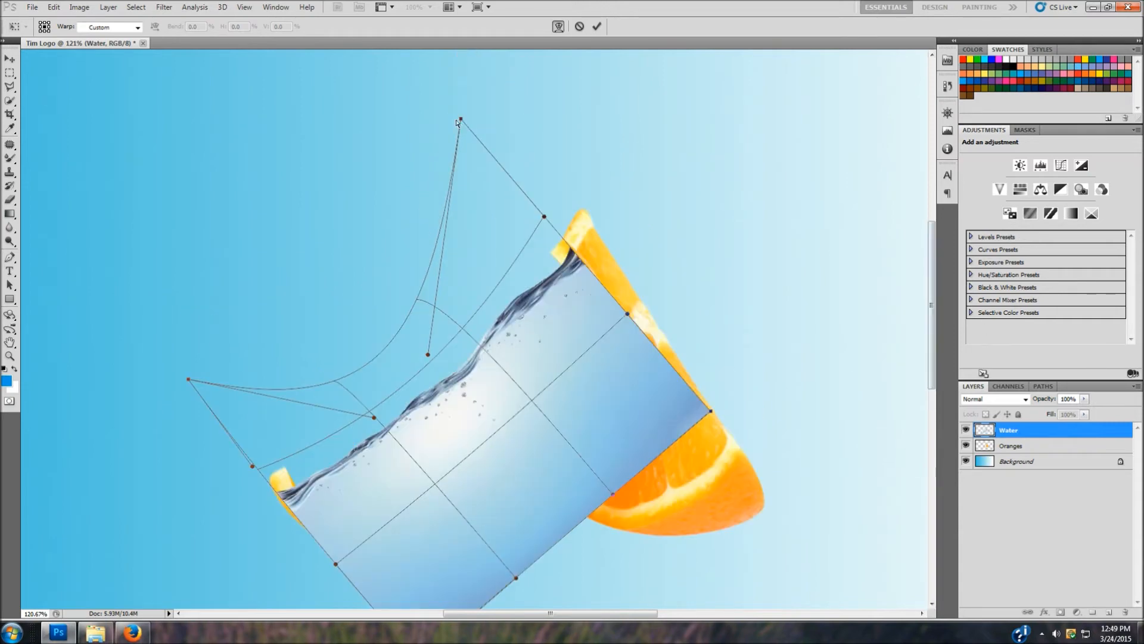
left_click_drag(460, 119, 387, 158)
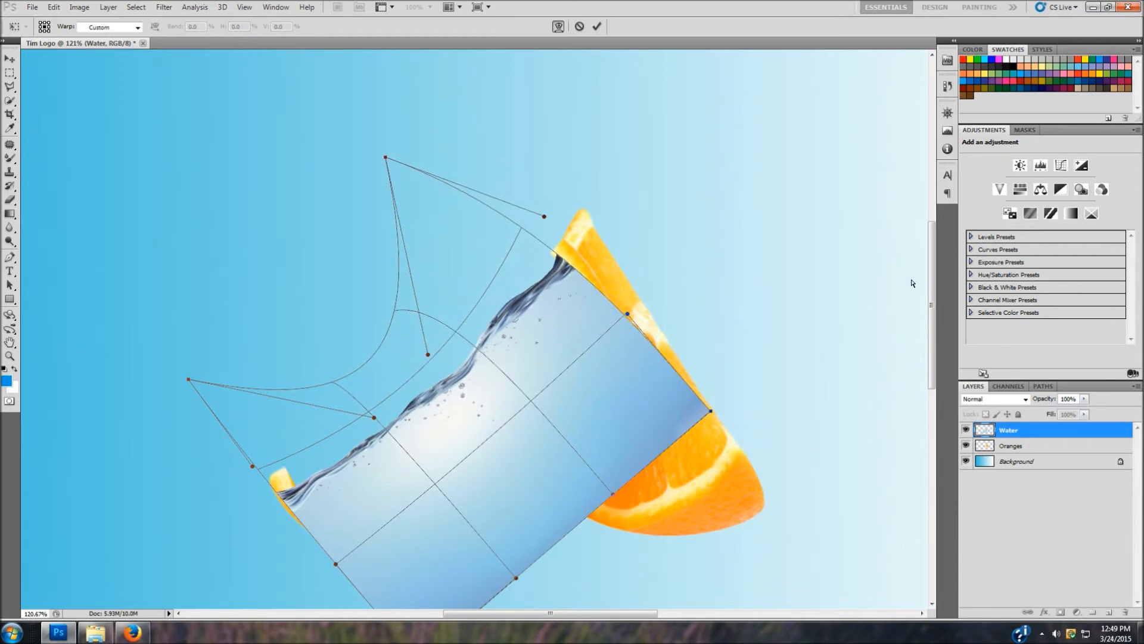
left_click_drag(932, 268, 938, 316)
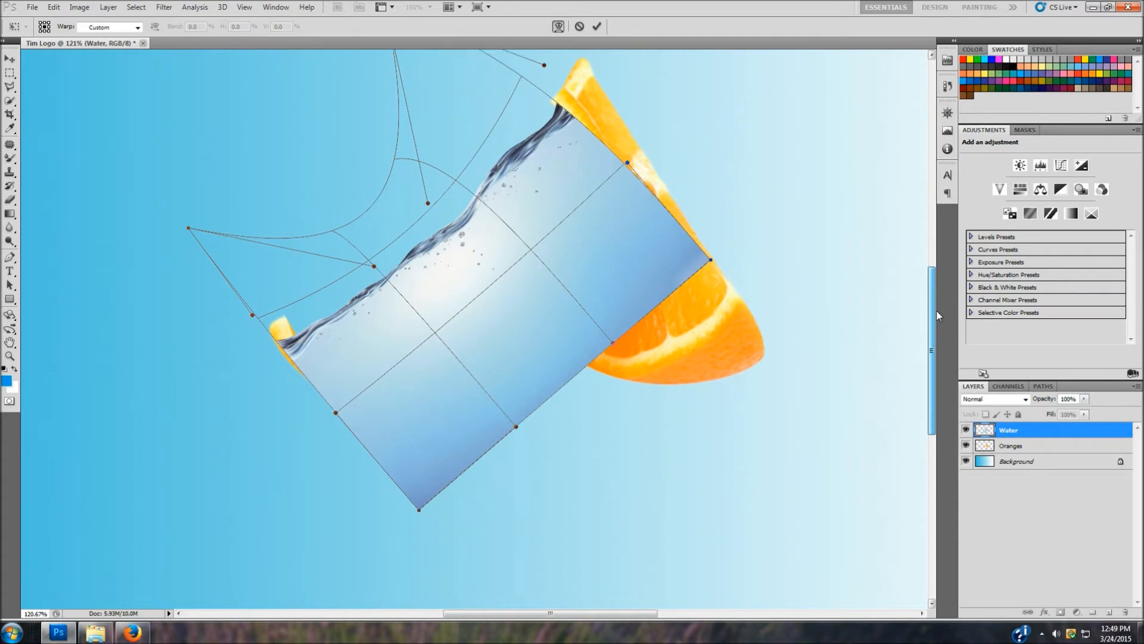
Commit the warped Water placement and move the Water layer below the Oranges layer
right_click(471, 256)
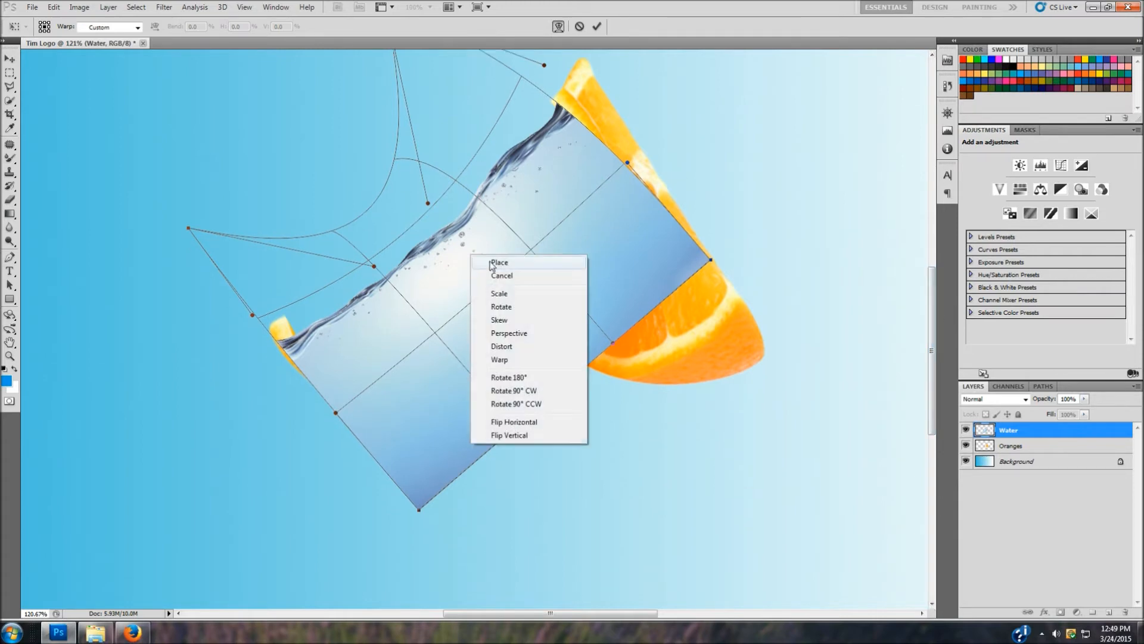
left_click(492, 263)
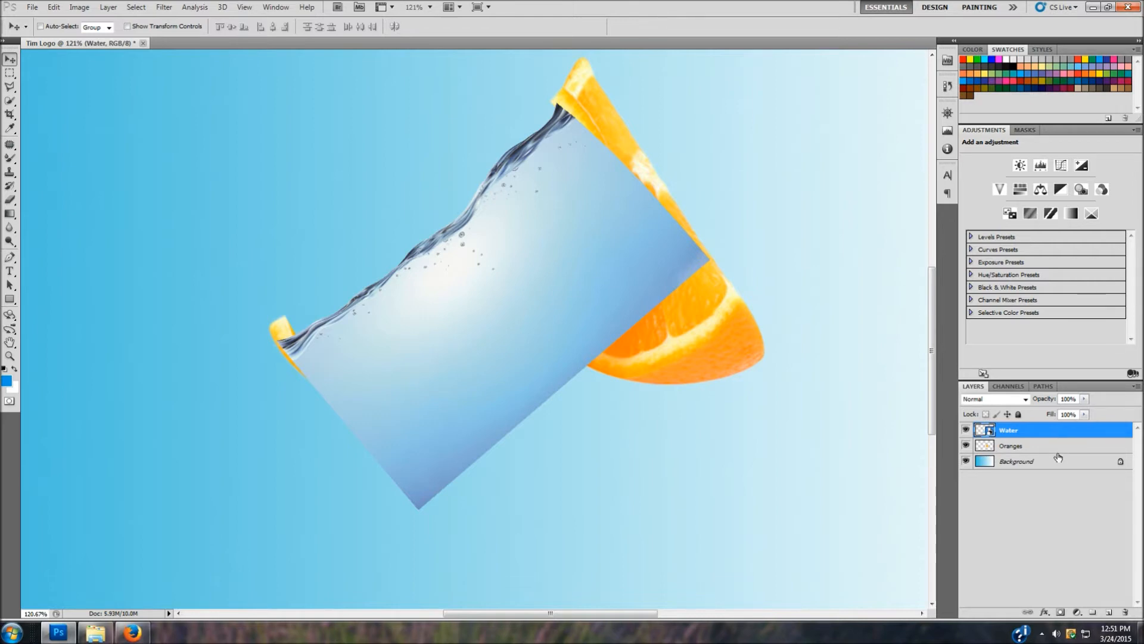
left_click_drag(1037, 430, 1040, 453)
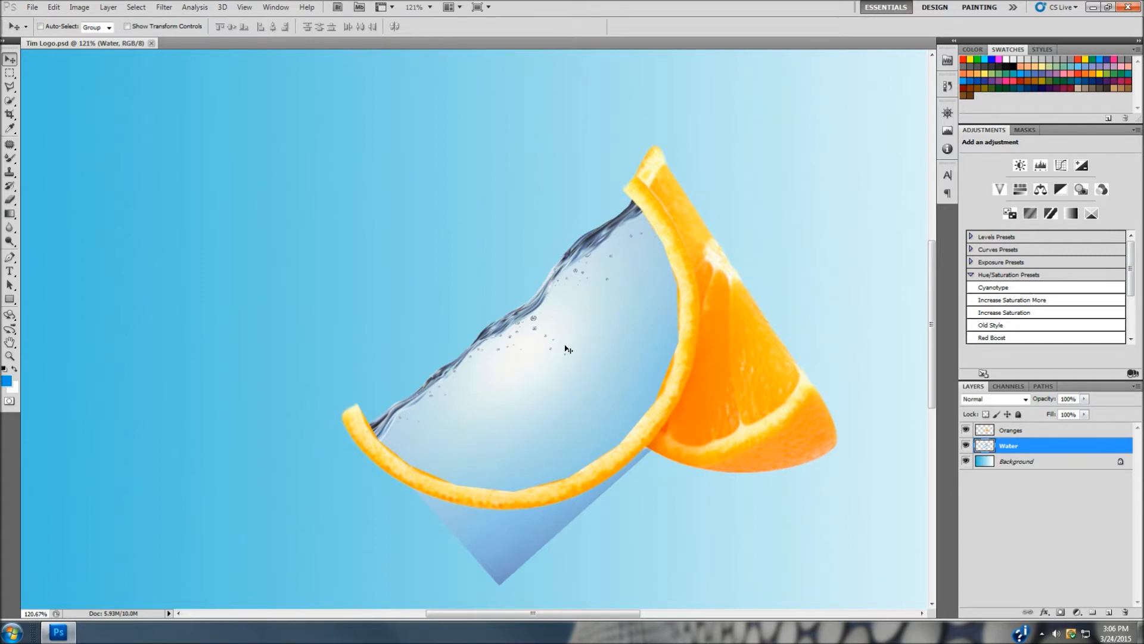
Warp the Water layer so both ends of its surface line reach the outer tips of the orange rind
key("ctrl+t")
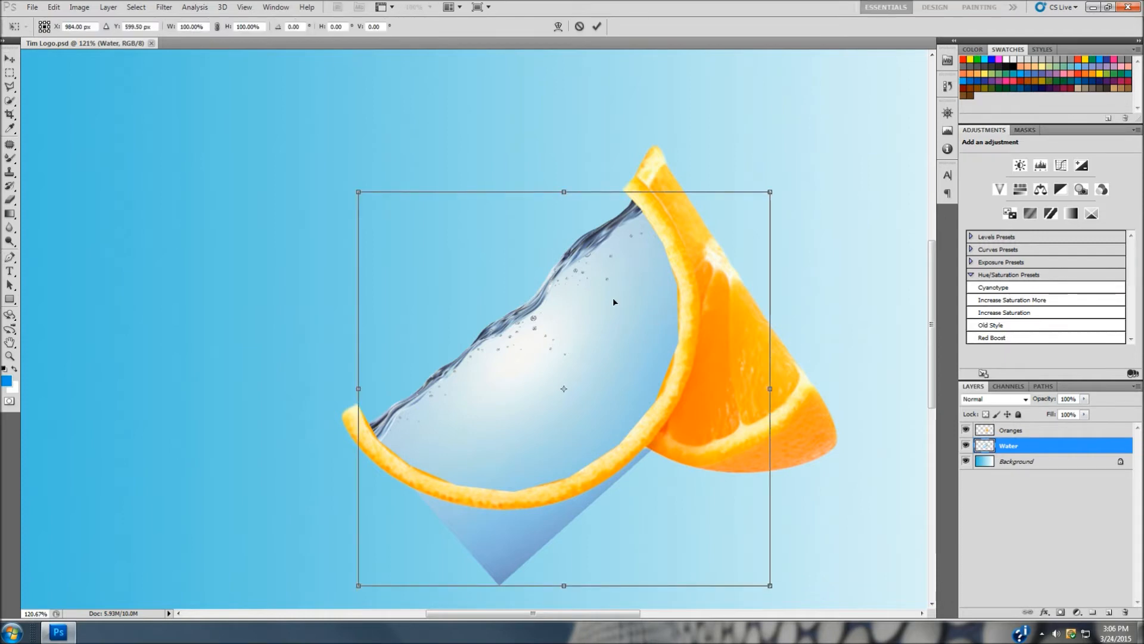
right_click(554, 313)
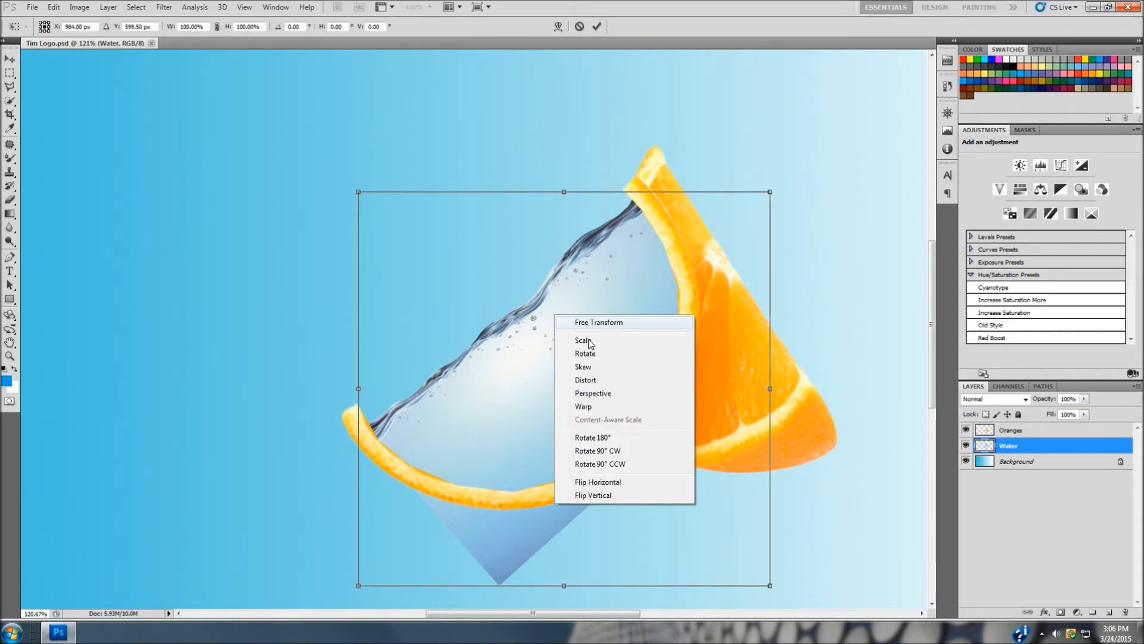
left_click(585, 407)
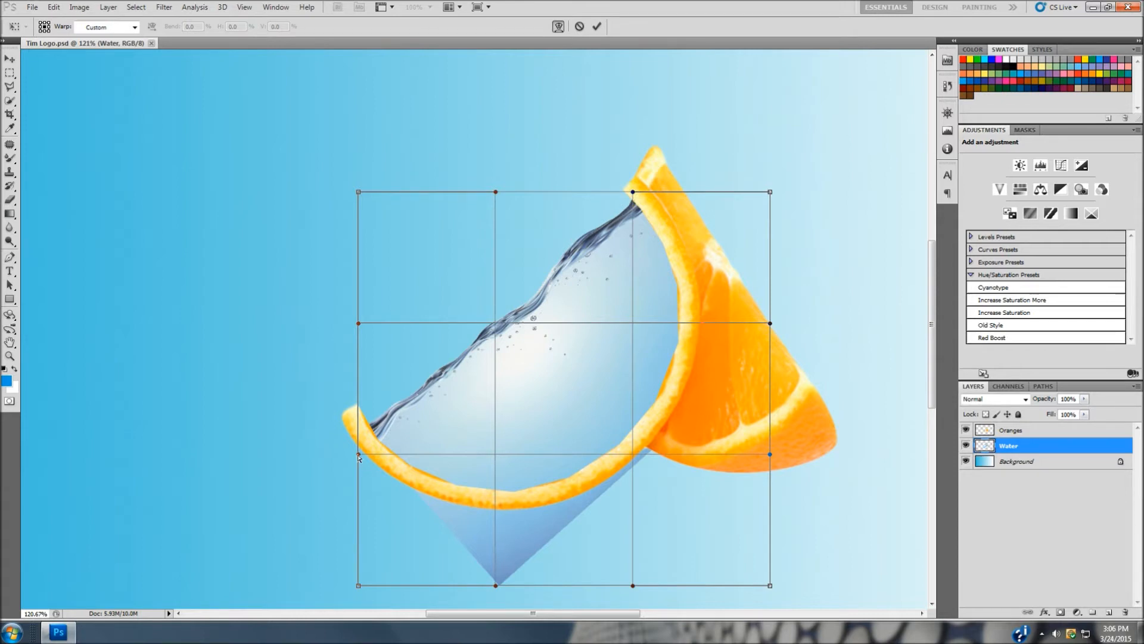
left_click_drag(358, 457, 341, 408)
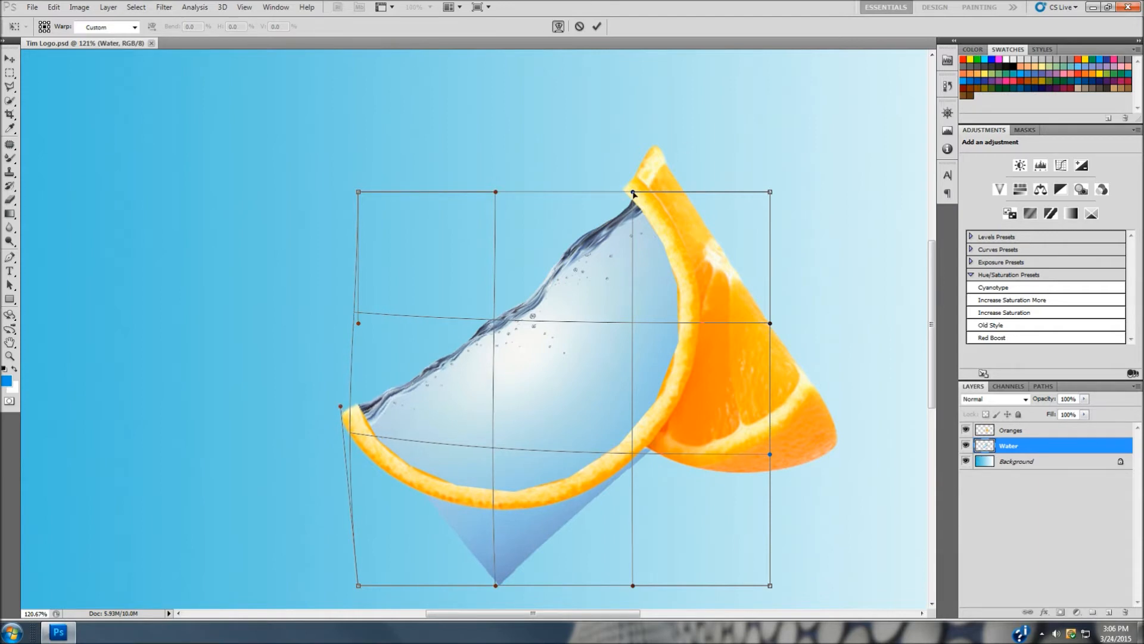
left_click_drag(632, 193, 613, 177)
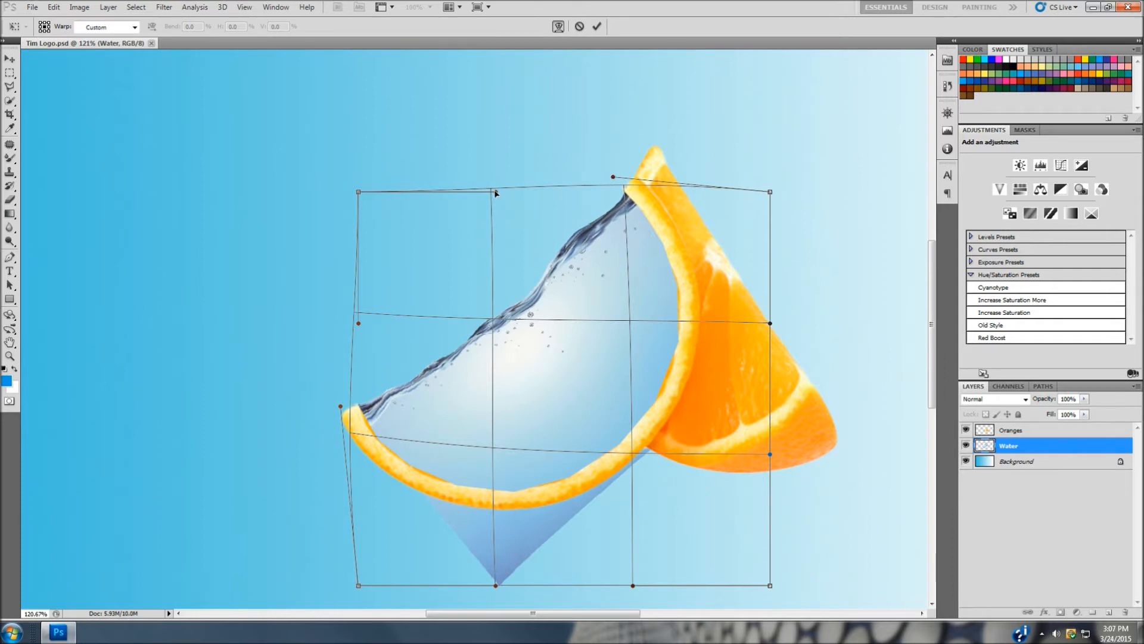
Pull the Water warp's upper edge down in the middle and its upper-right corner up for a deeper curve, and commit the warp
left_click_drag(496, 192, 552, 290)
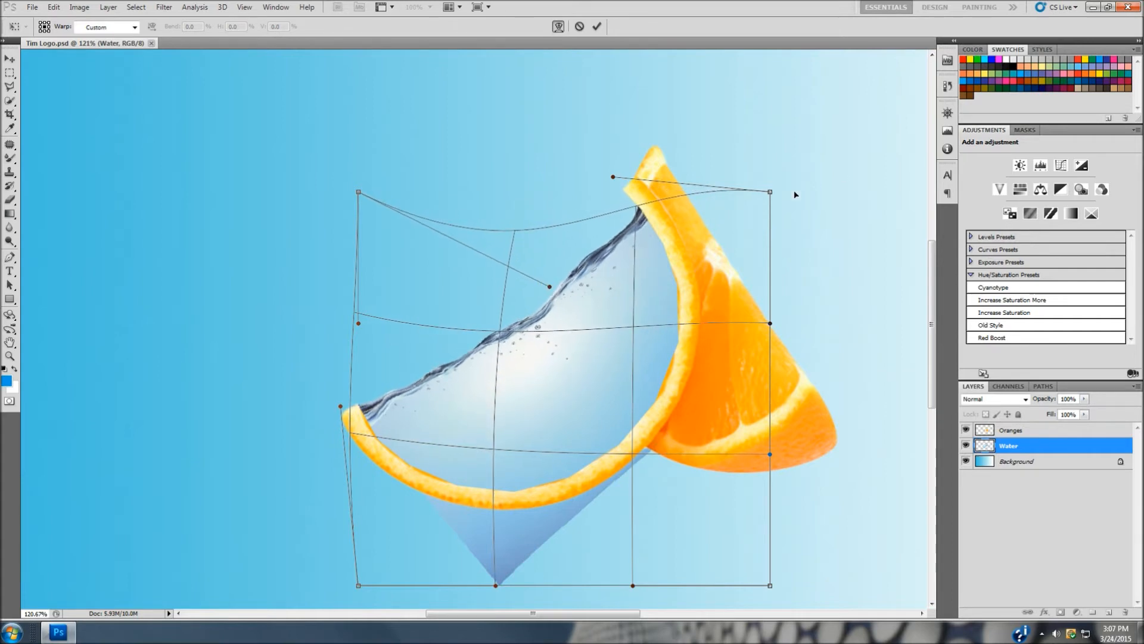
left_click_drag(770, 192, 727, 138)
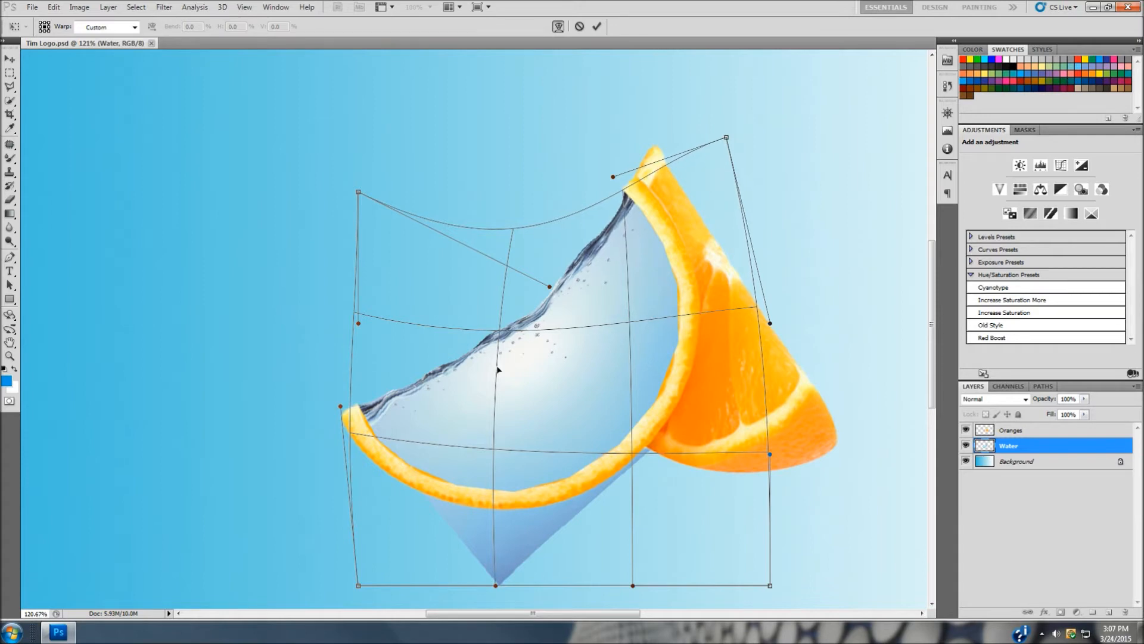
left_click_drag(549, 291, 540, 337)
left_click_drag(727, 138, 738, 106)
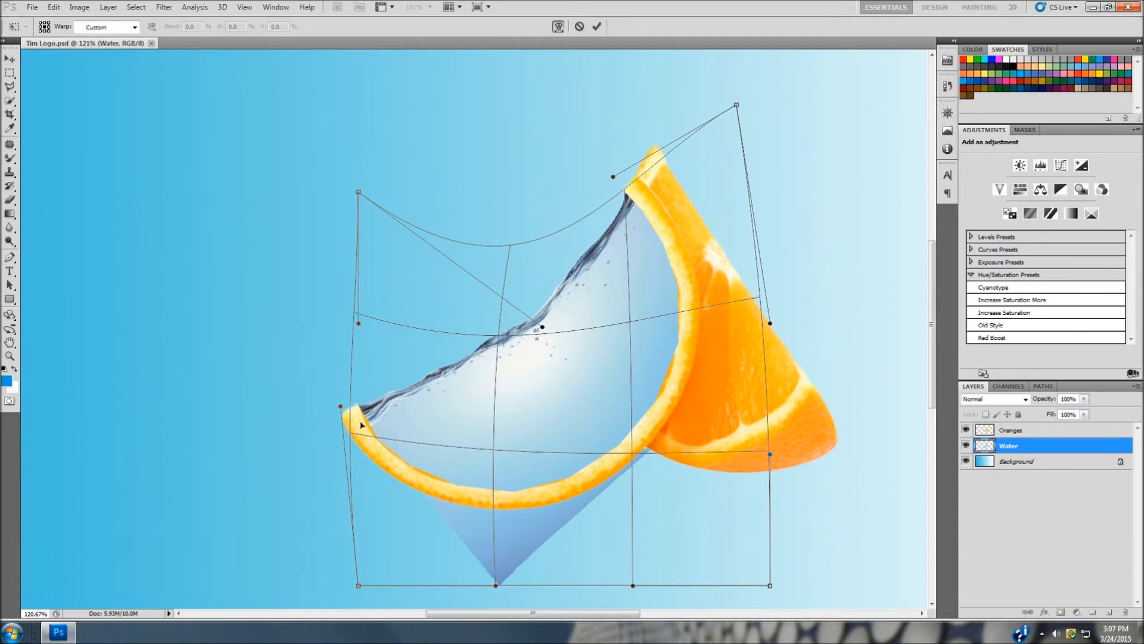
left_click_drag(543, 327, 552, 344)
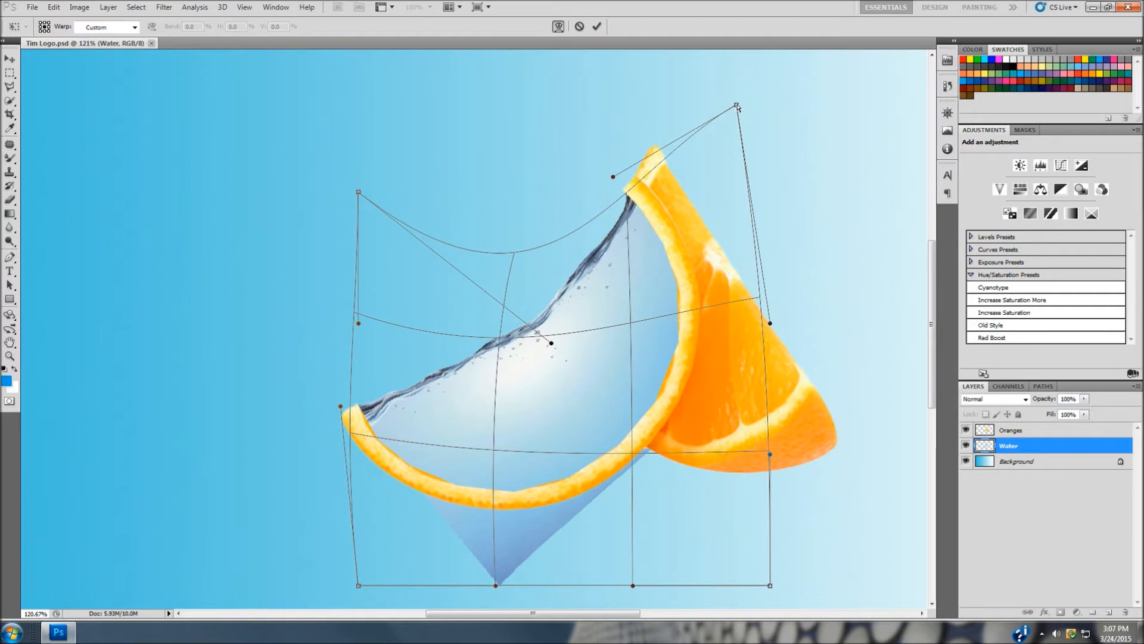
left_click_drag(738, 106, 723, 99)
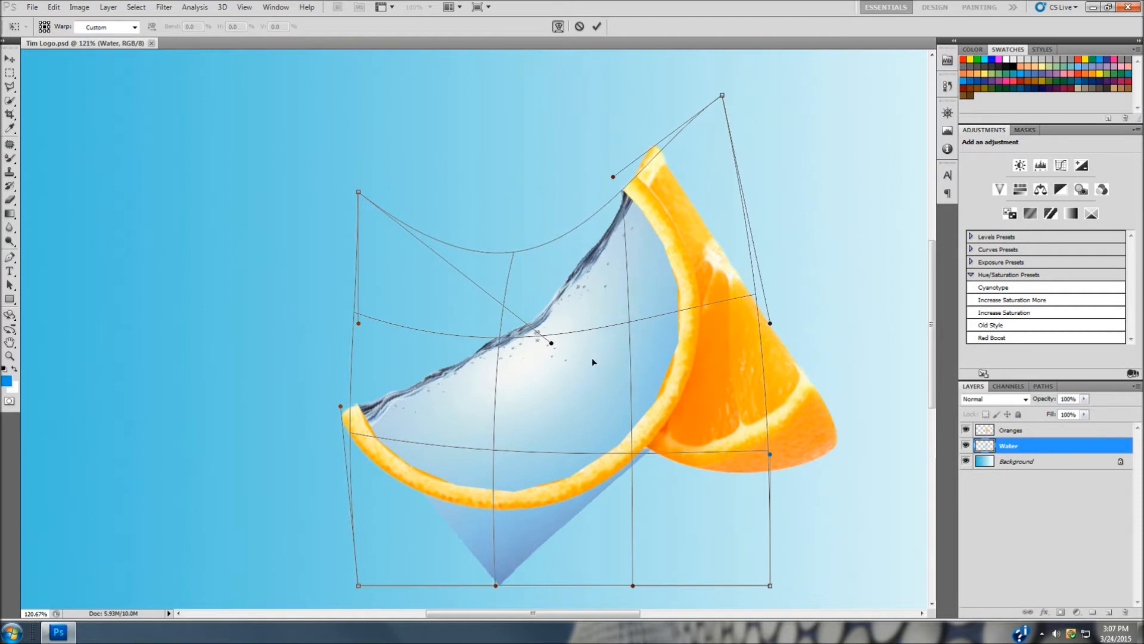
left_click(596, 26)
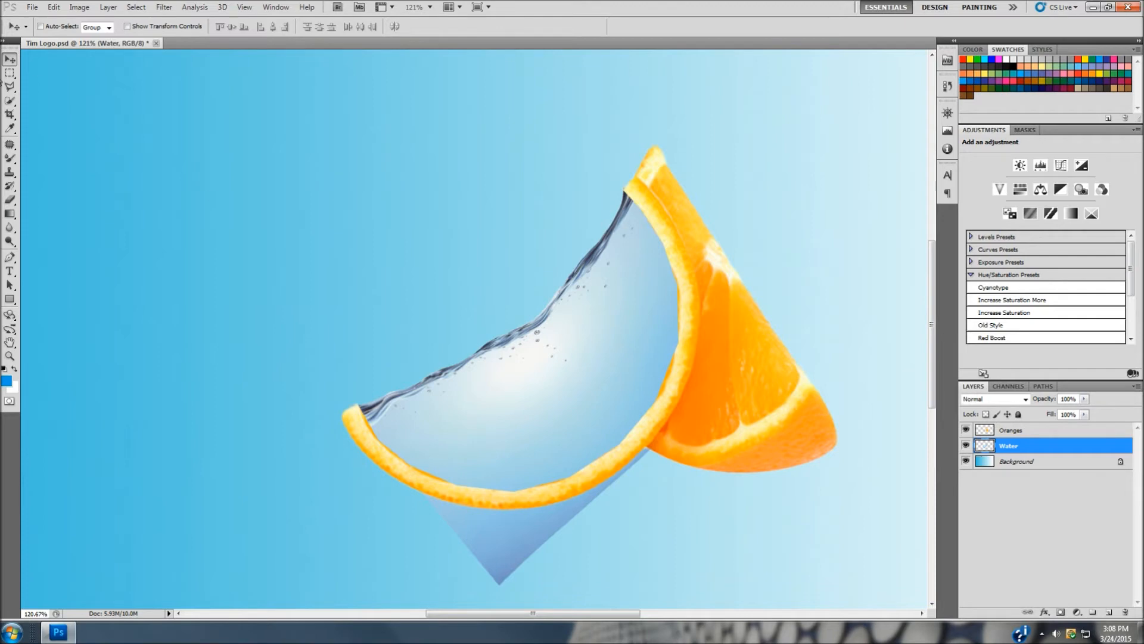
Outline the water sticking out below the rind with the Polygonal Lasso, delete it from the Water layer, and deselect
left_click(10, 87)
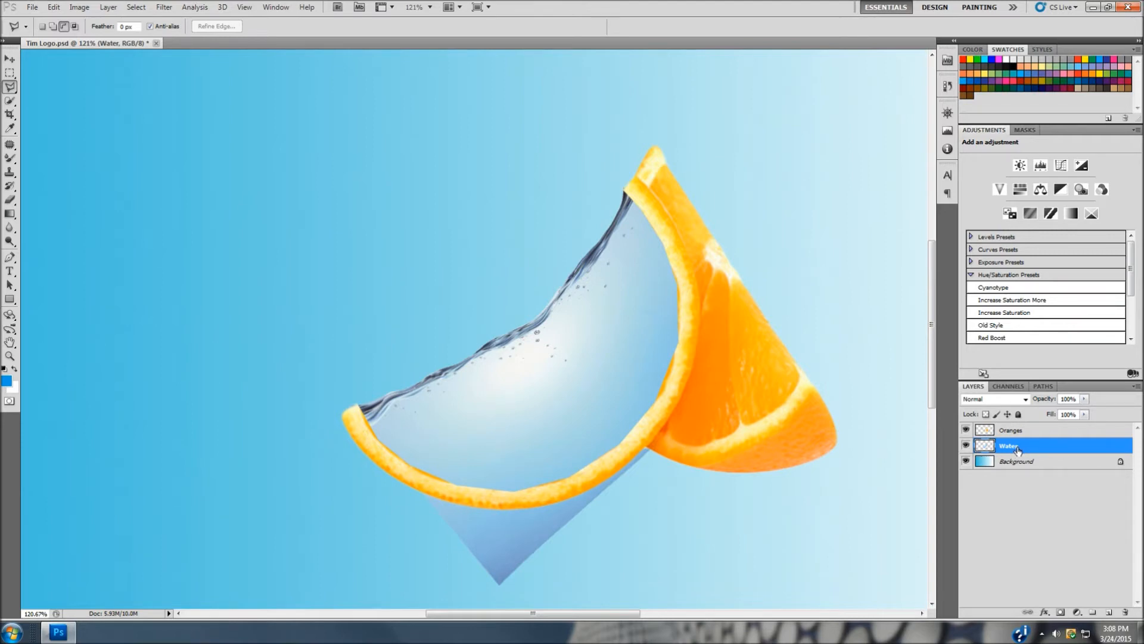
left_click(395, 469)
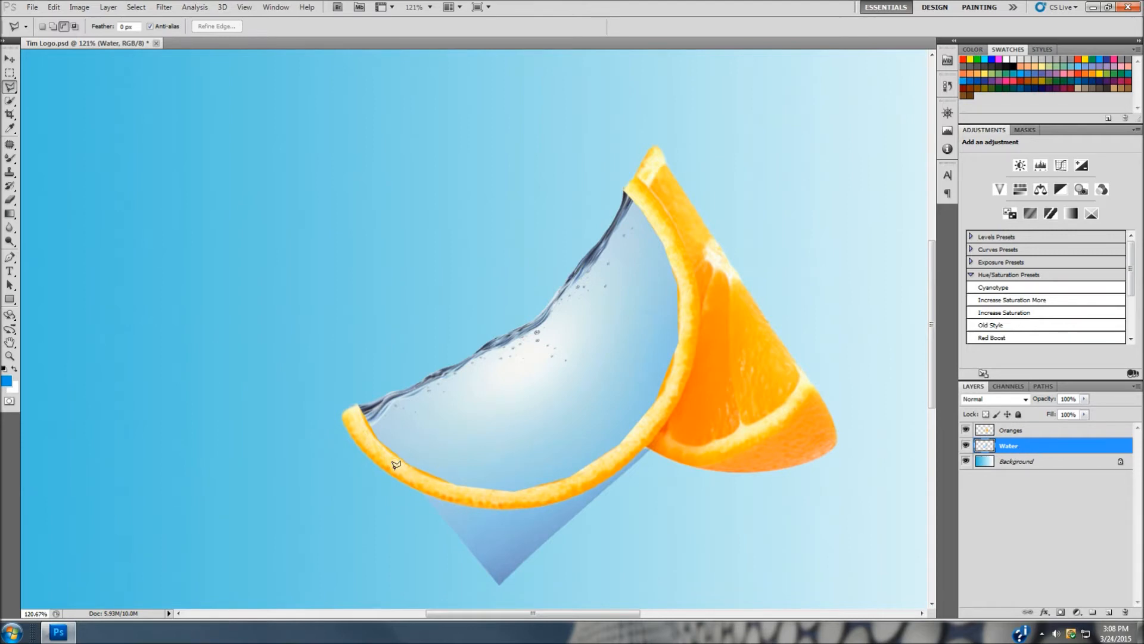
left_click(465, 493)
left_click(556, 490)
left_click(592, 481)
left_click(646, 439)
left_click(689, 520)
left_click(504, 597)
left_click(366, 515)
left_click(396, 465)
left_click(396, 465)
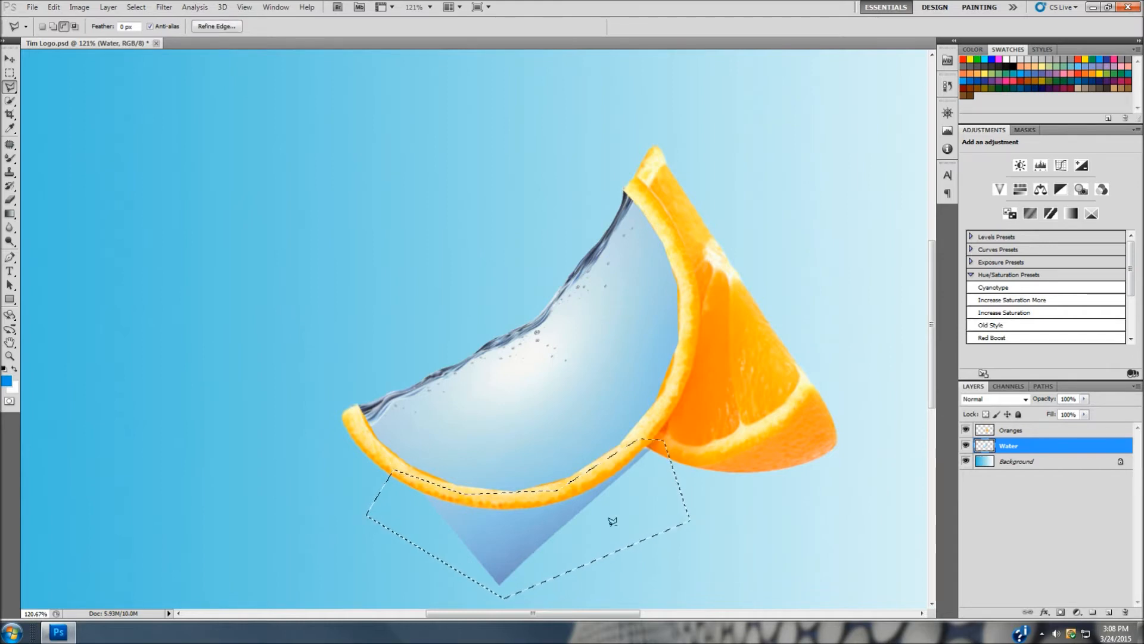
key("Delete")
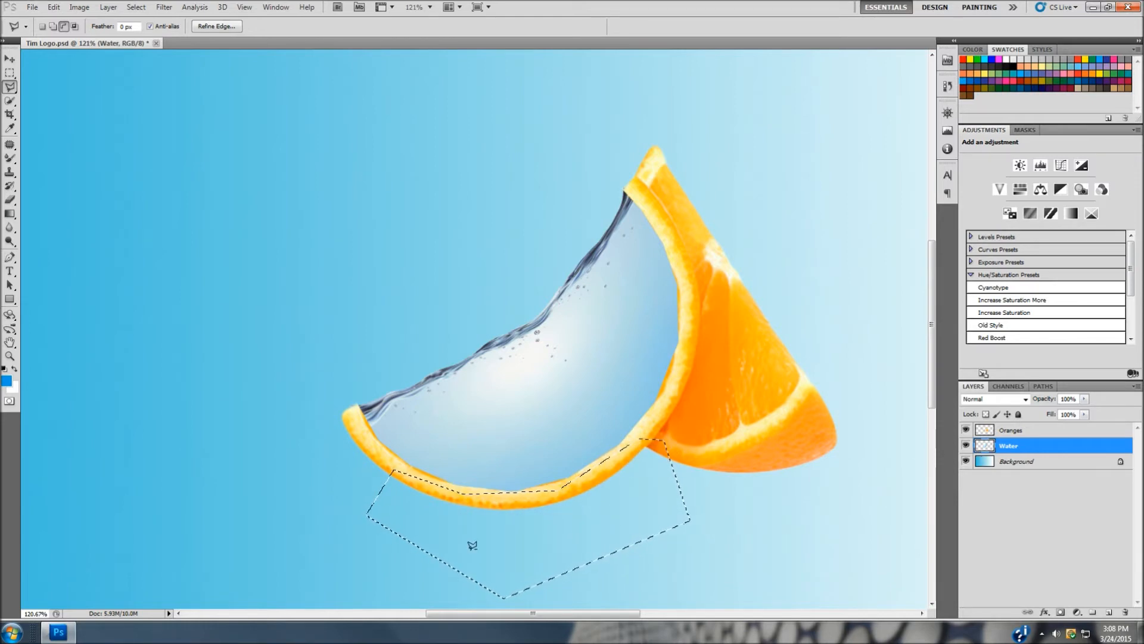
key("ctrl+d")
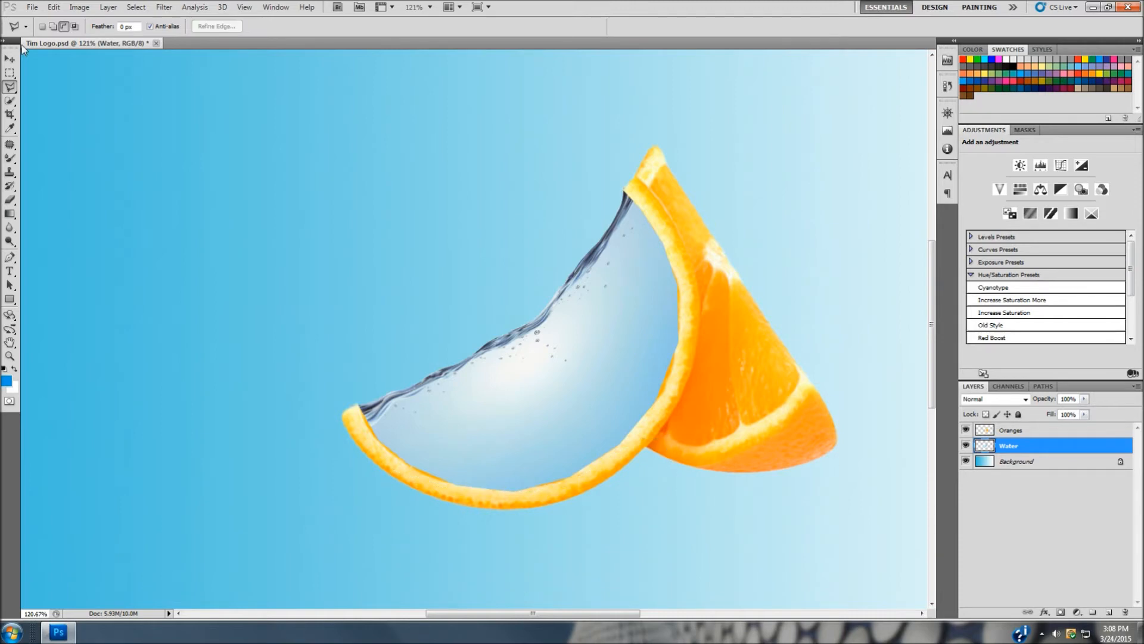
left_click(10, 60)
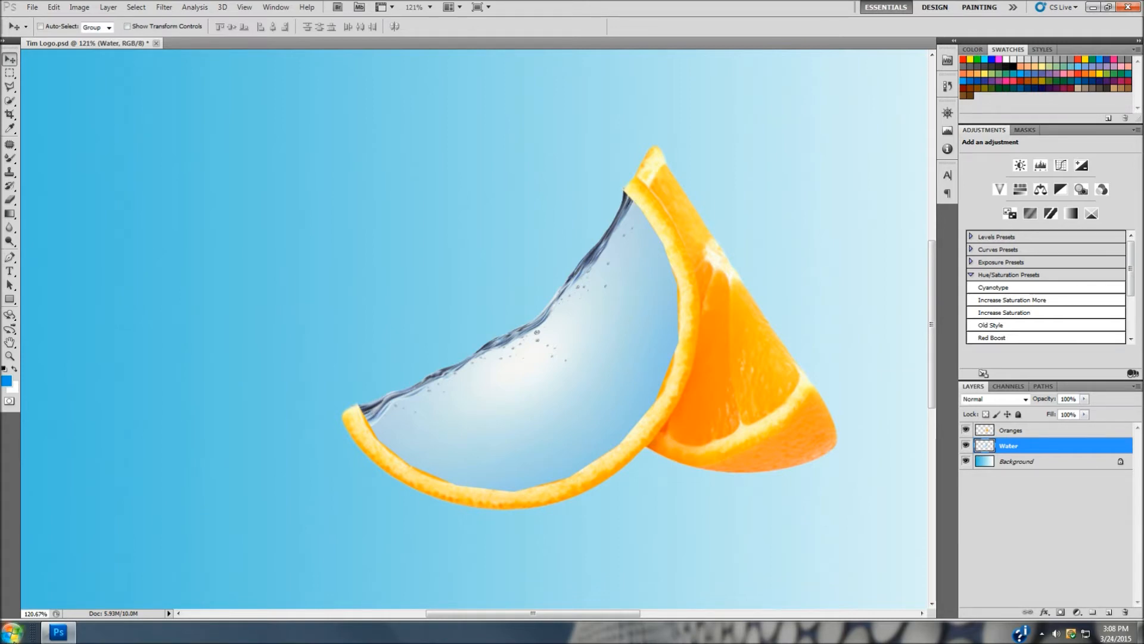
Place the Water Splash image from the desktop's Gold Fish Project folder into the Tim Logo document
left_click(12, 634)
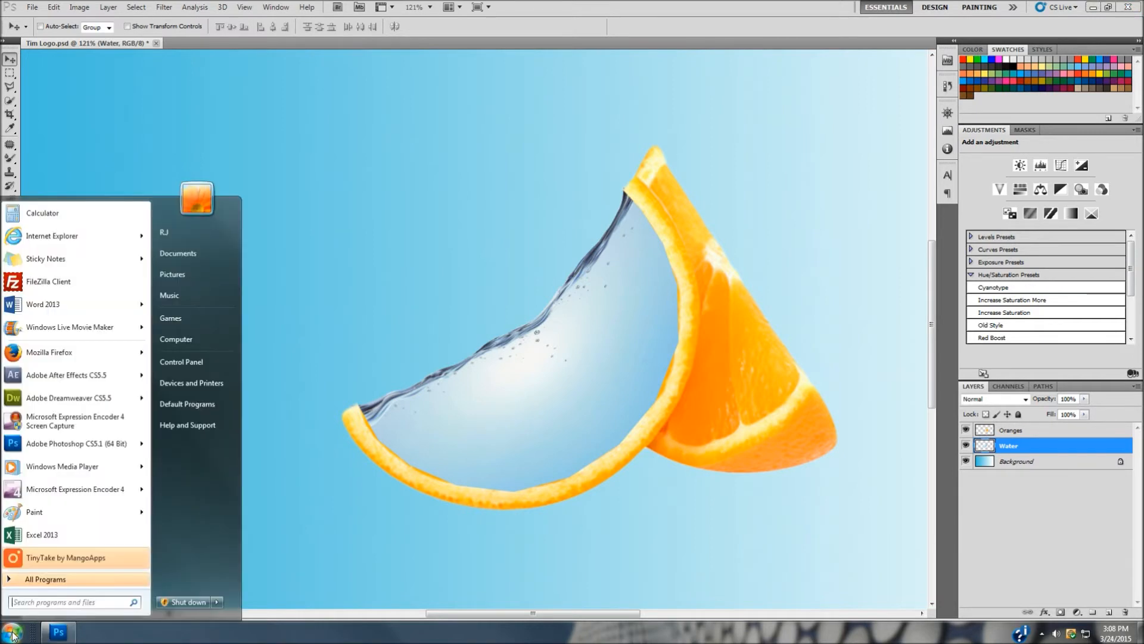
left_click(170, 235)
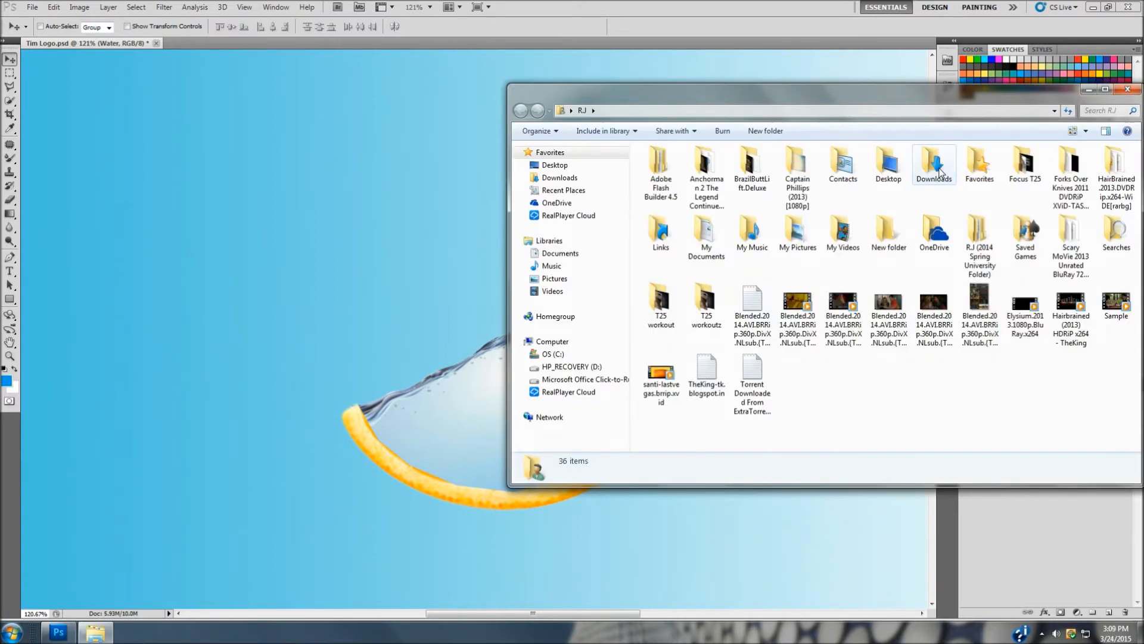
double_click(886, 173)
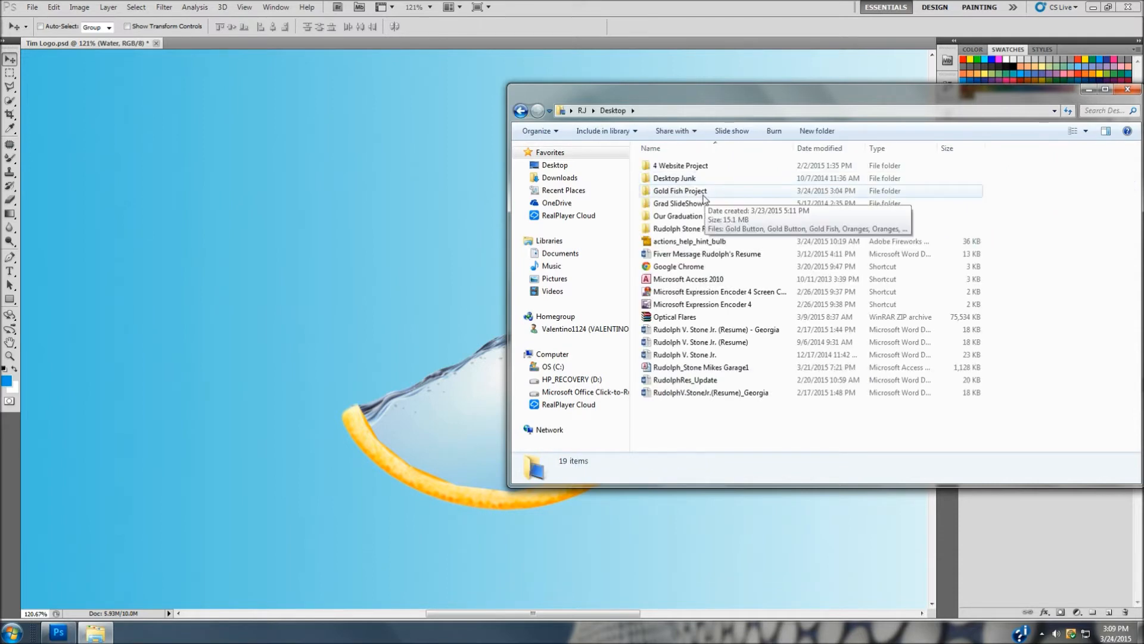
double_click(703, 192)
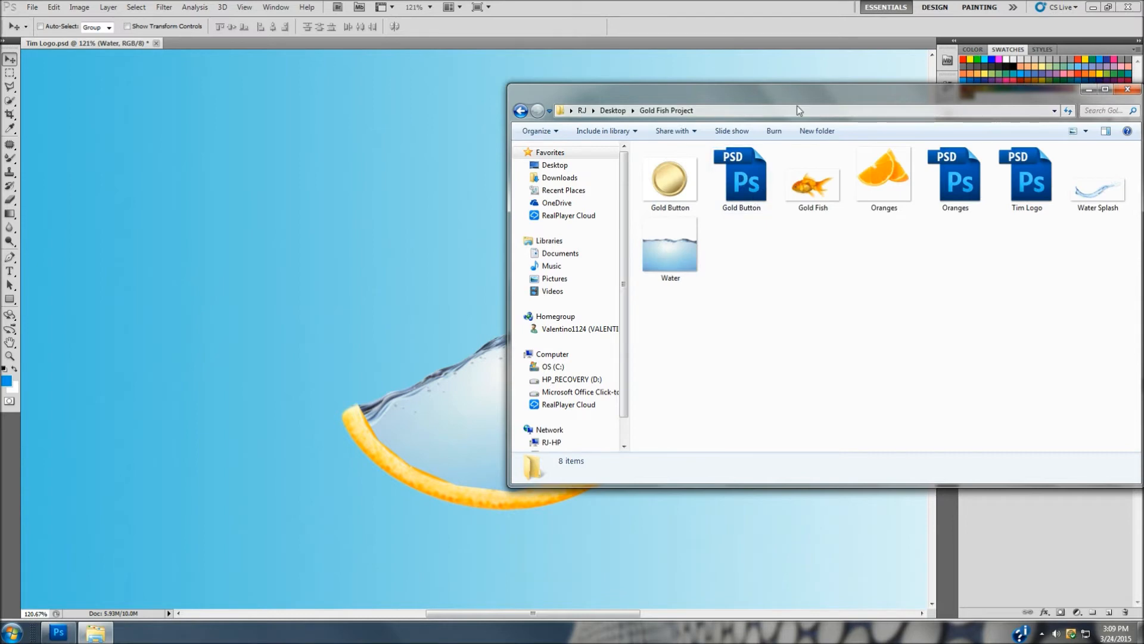
left_click(1108, 185)
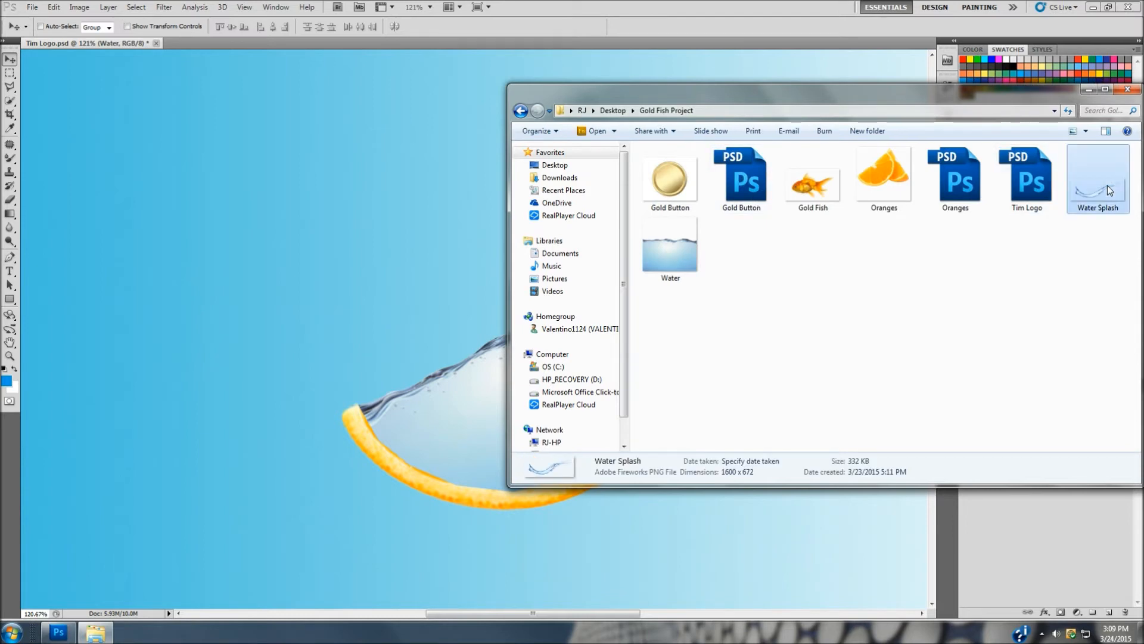
left_click_drag(1108, 185, 316, 315)
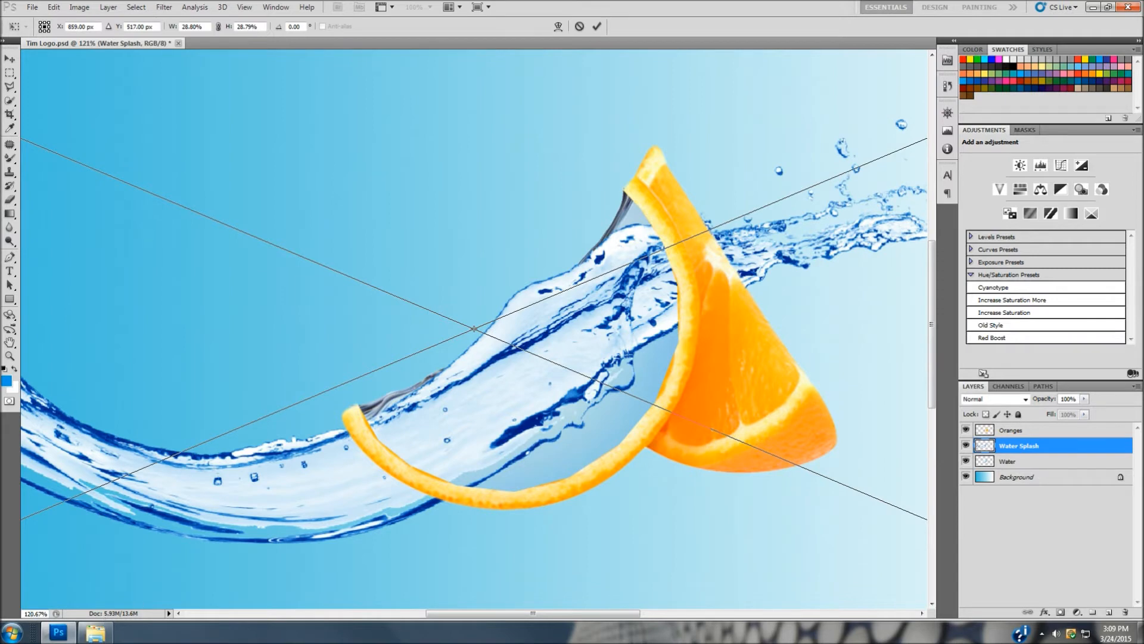
Scale Water Splash proportionally to about 6.84% and move it beside the lower-left end of the water-filled slice
left_click(29, 611)
key("BackSpace")
key("BackSpace")
type("5")
key("Return")
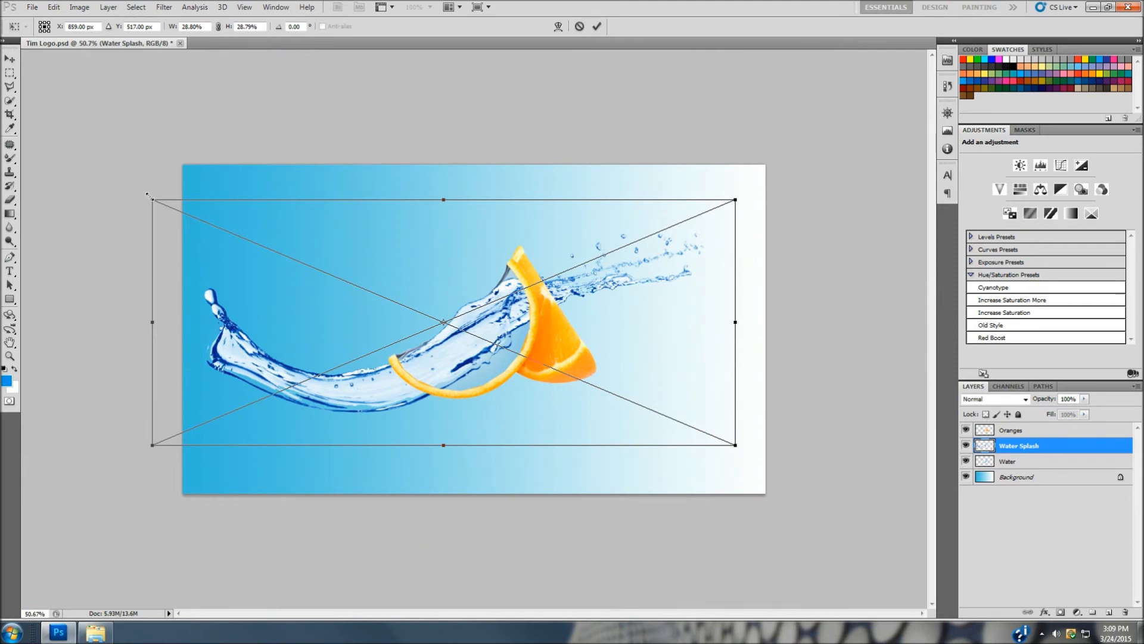
left_click_drag(156, 204, 534, 467)
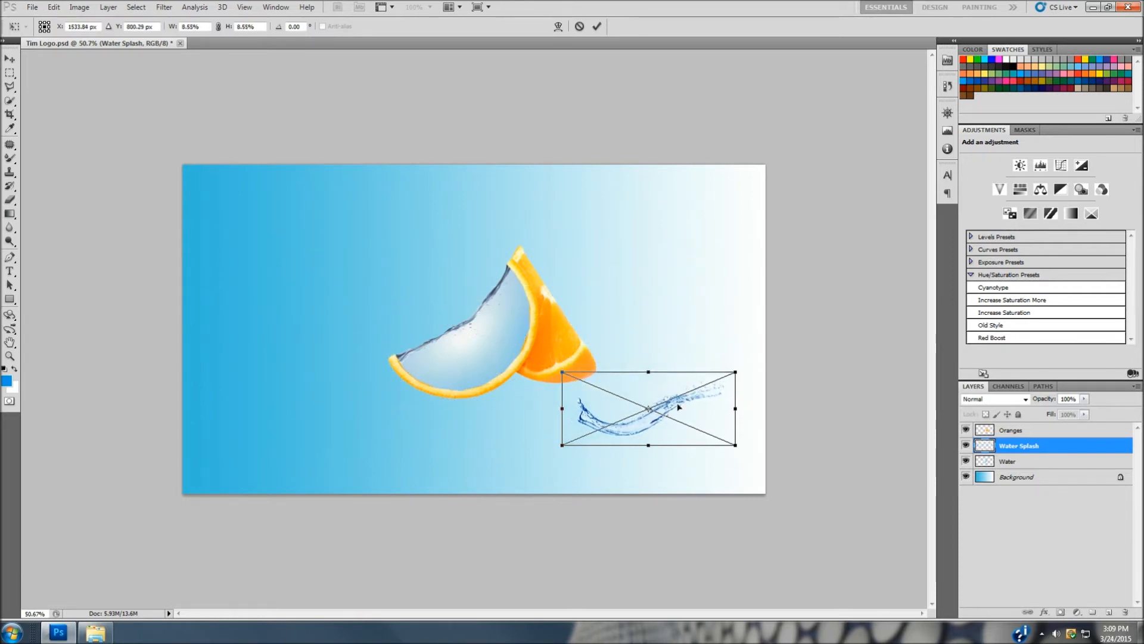
left_click_drag(608, 391, 317, 328)
left_click_drag(403, 336, 421, 334)
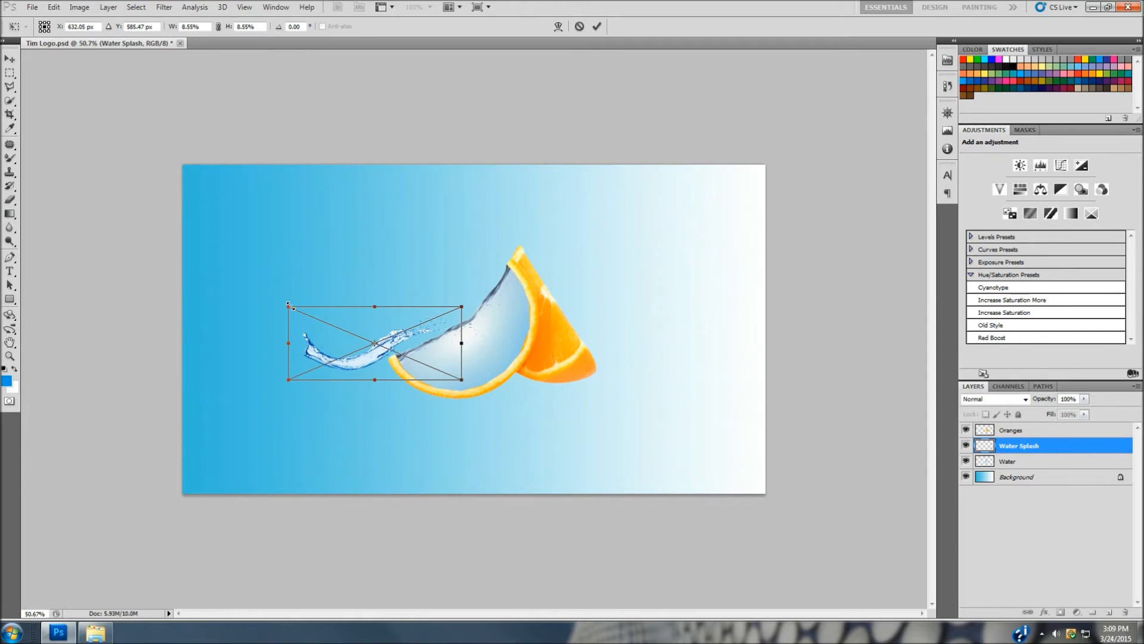
left_click_drag(289, 304, 320, 325)
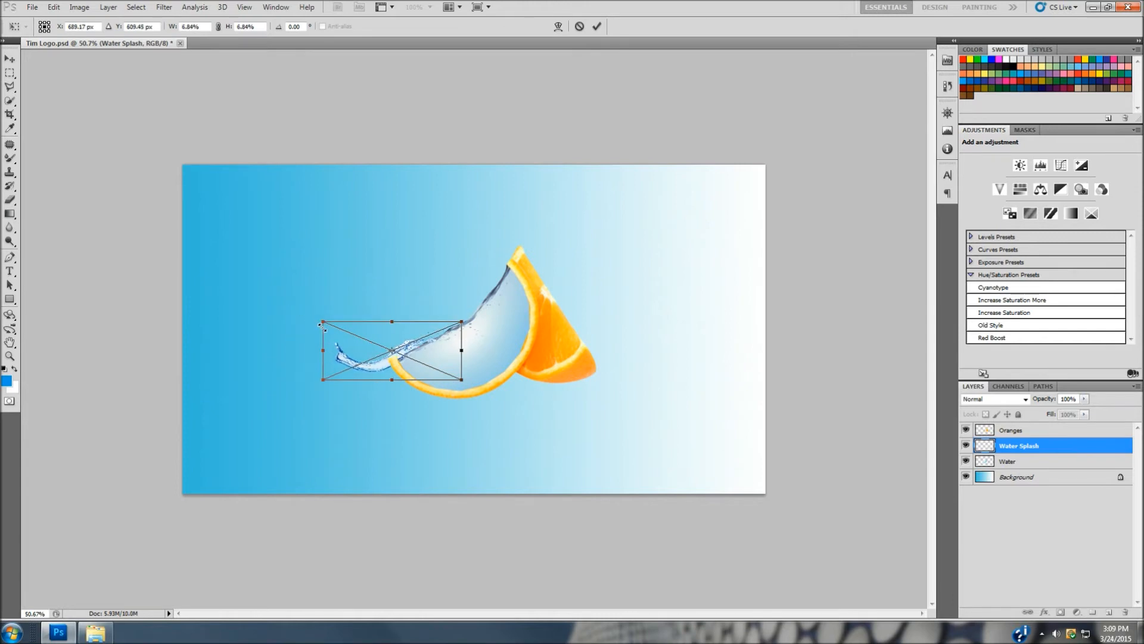
left_click_drag(387, 332, 366, 322)
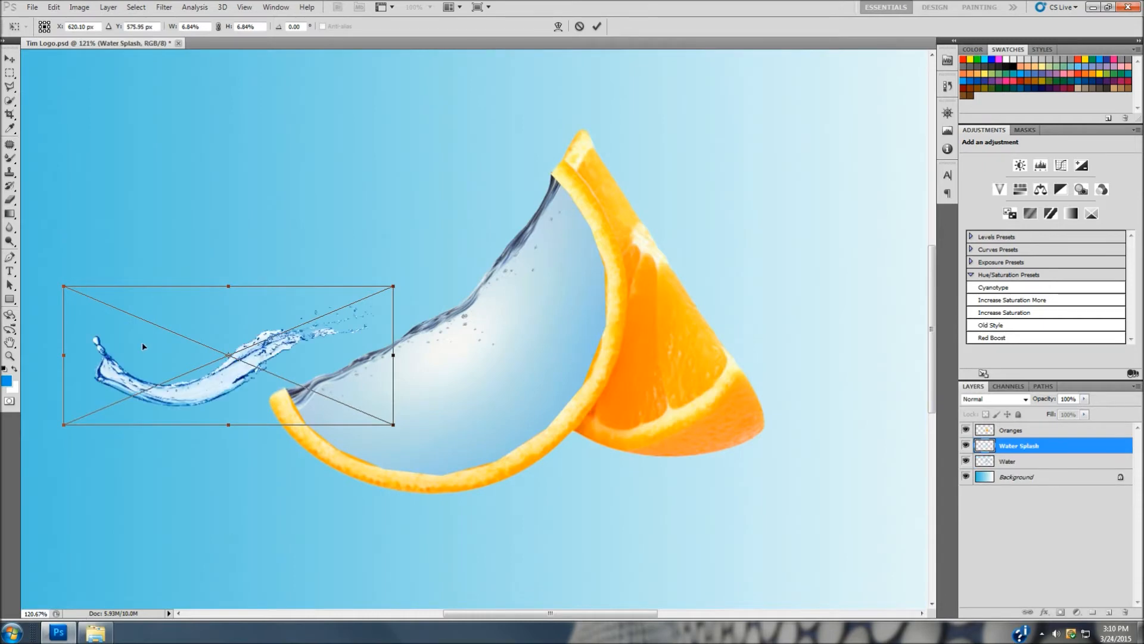
Flip Water Splash horizontally, move it so its splash tip meets the rind's lower-left end, and commit the placement
left_click_drag(158, 352, 189, 362)
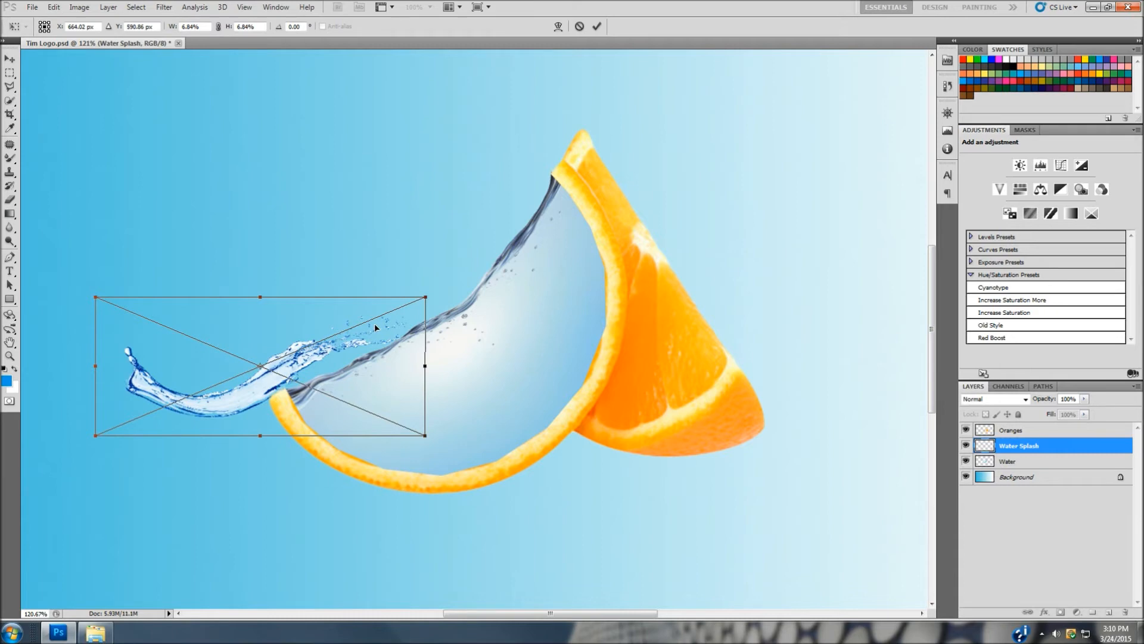
left_click_drag(155, 359, 158, 334)
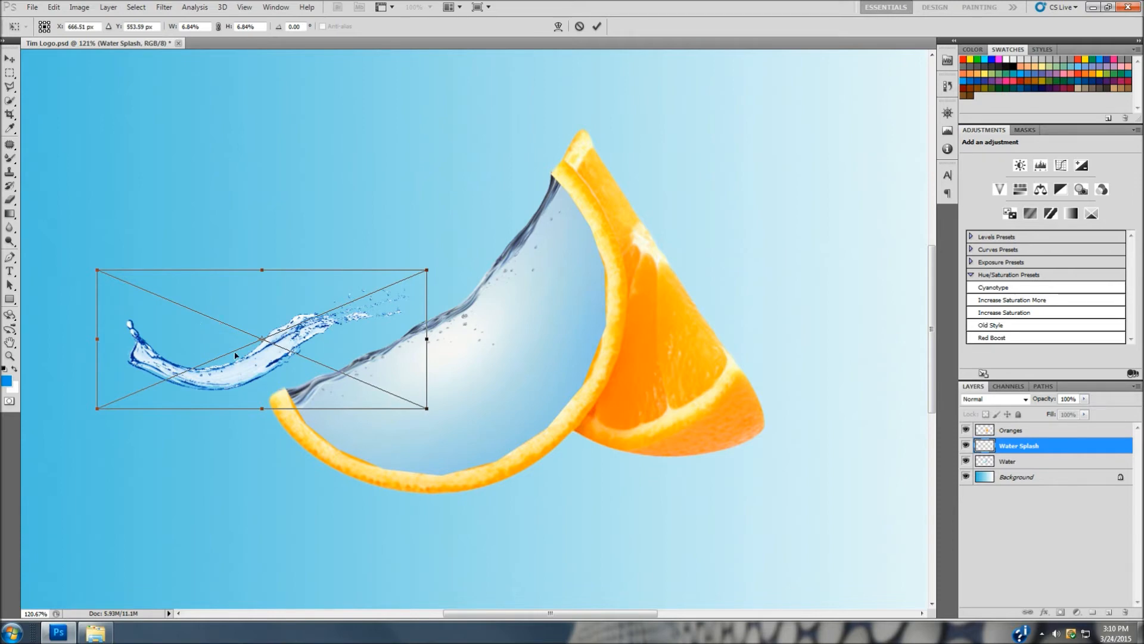
right_click(257, 361)
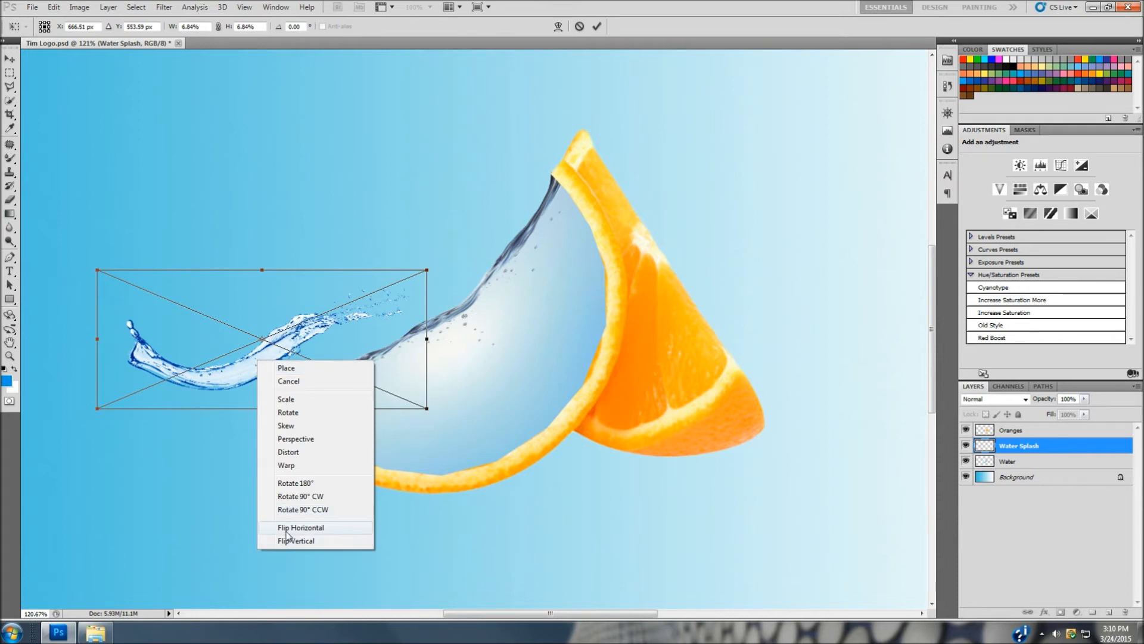
left_click(326, 528)
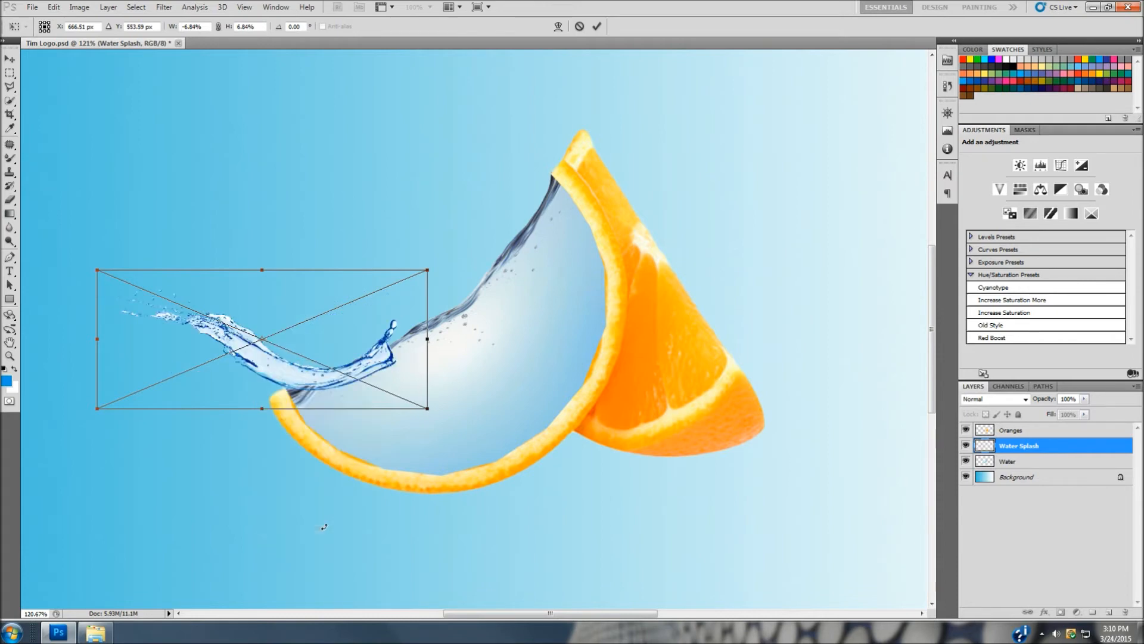
left_click_drag(382, 360, 290, 403)
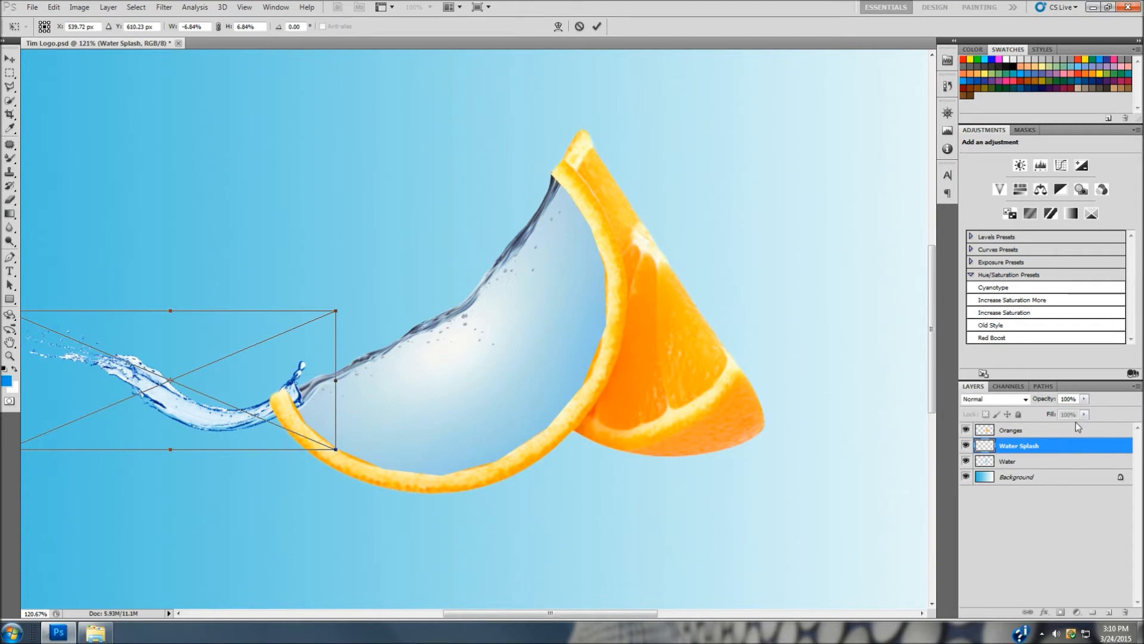
right_click(209, 346)
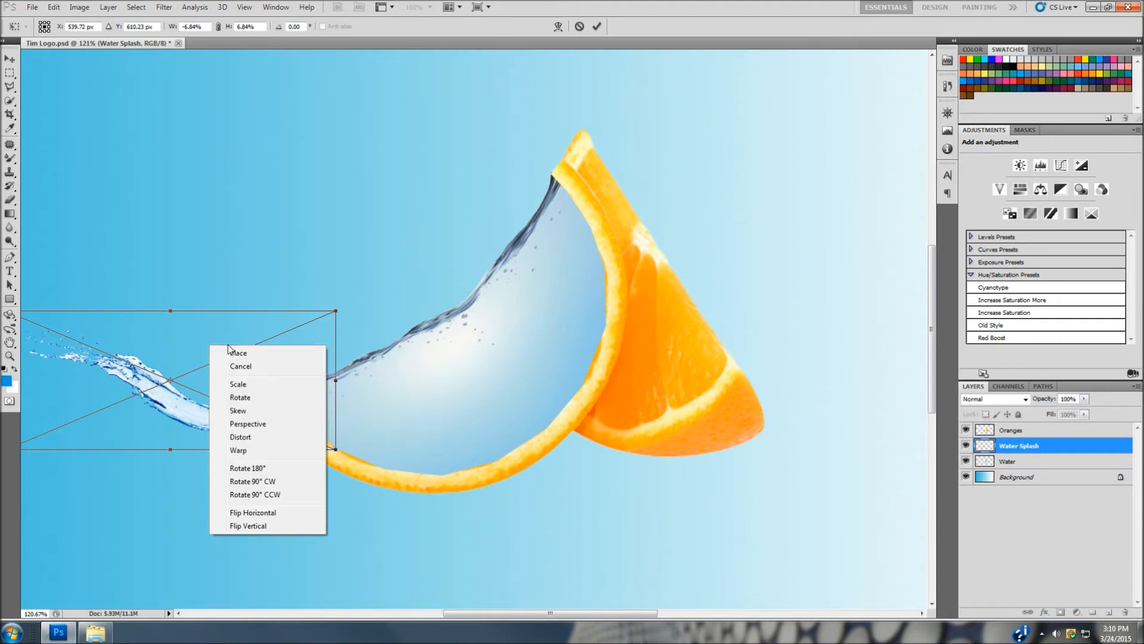
left_click(239, 353)
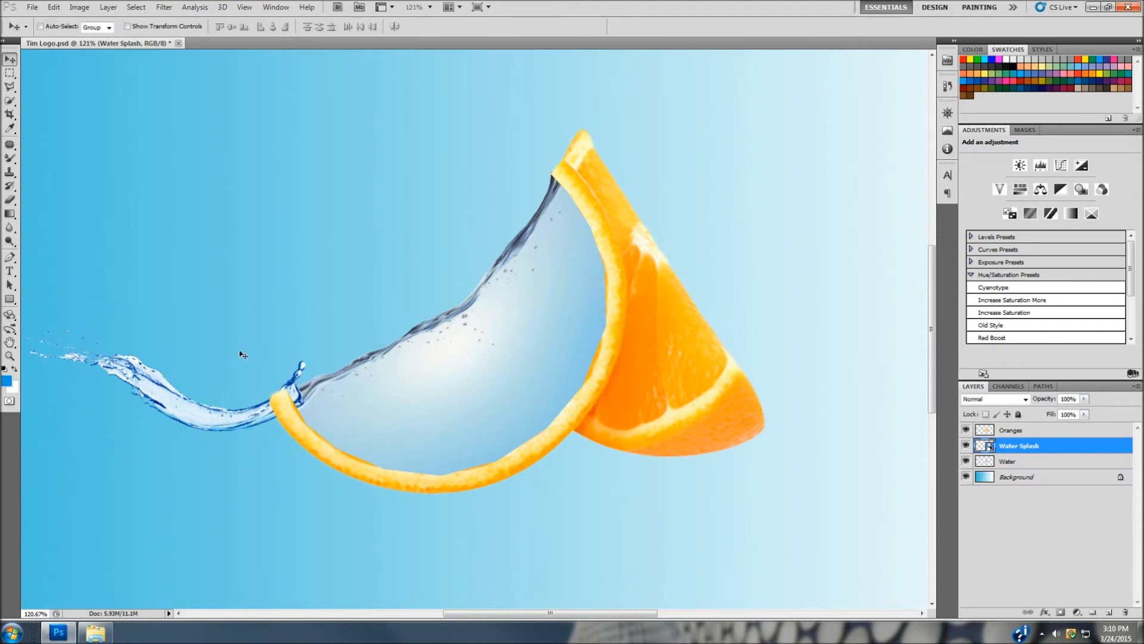
Bring the Water Splash layer above Oranges and rasterize it for erasing with a soft 29 px Eraser
left_click_drag(1067, 450, 1065, 425)
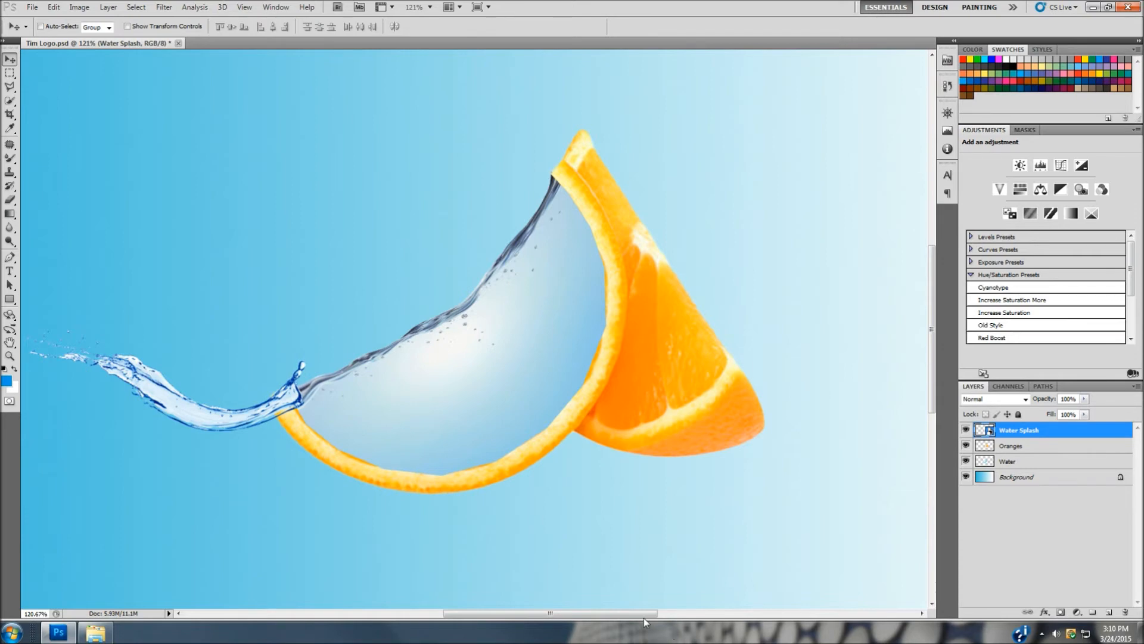
left_click_drag(637, 618, 611, 620)
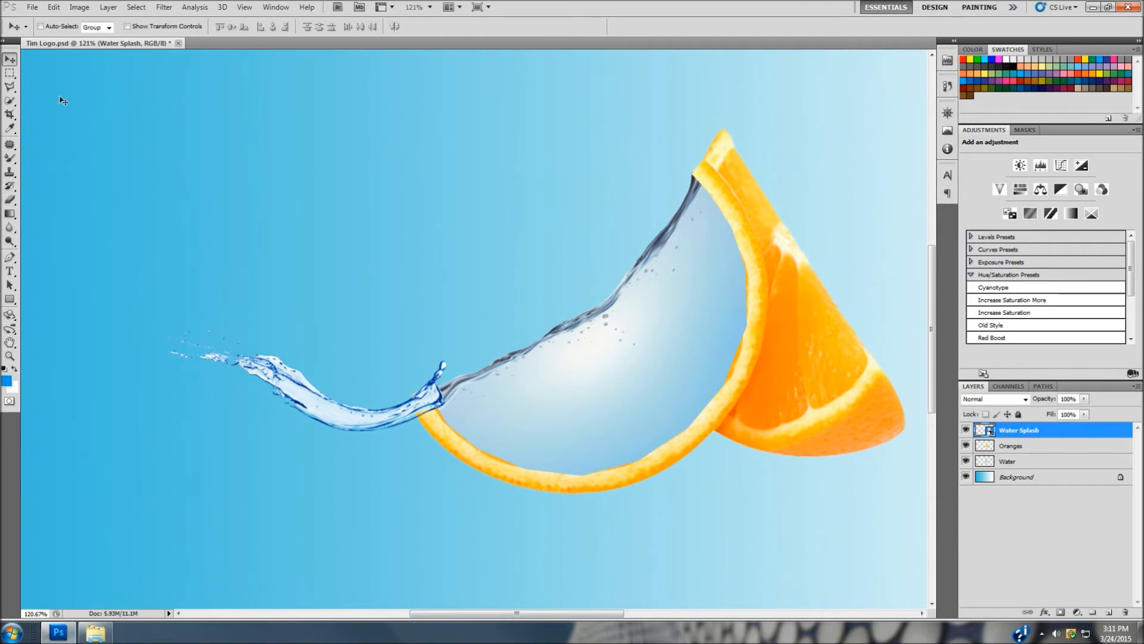
left_click(12, 200)
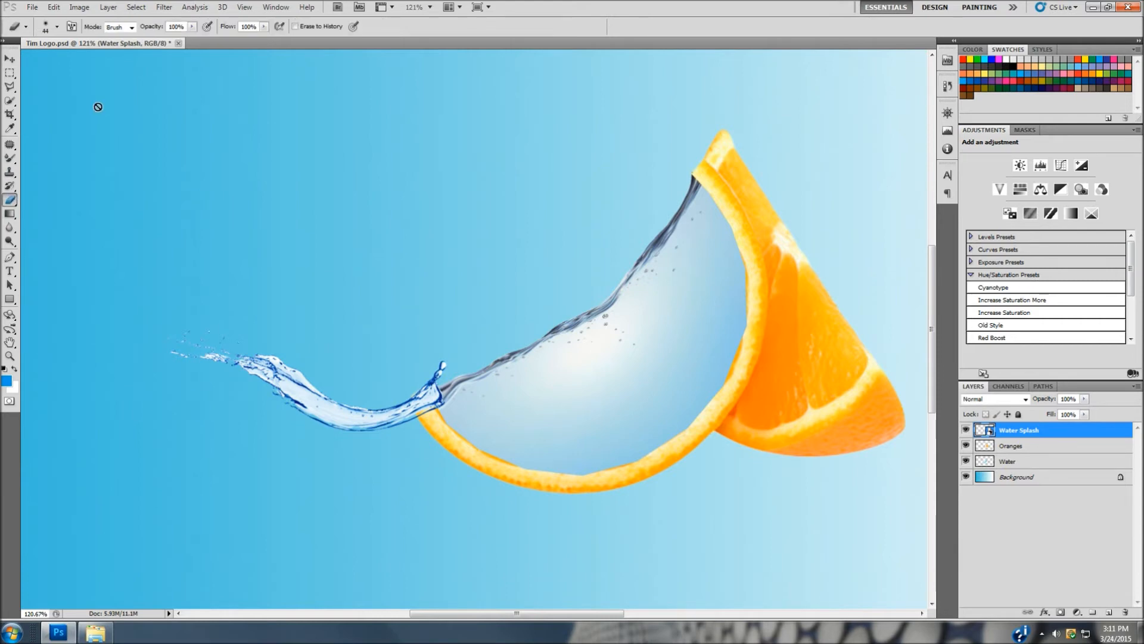
left_click(58, 27)
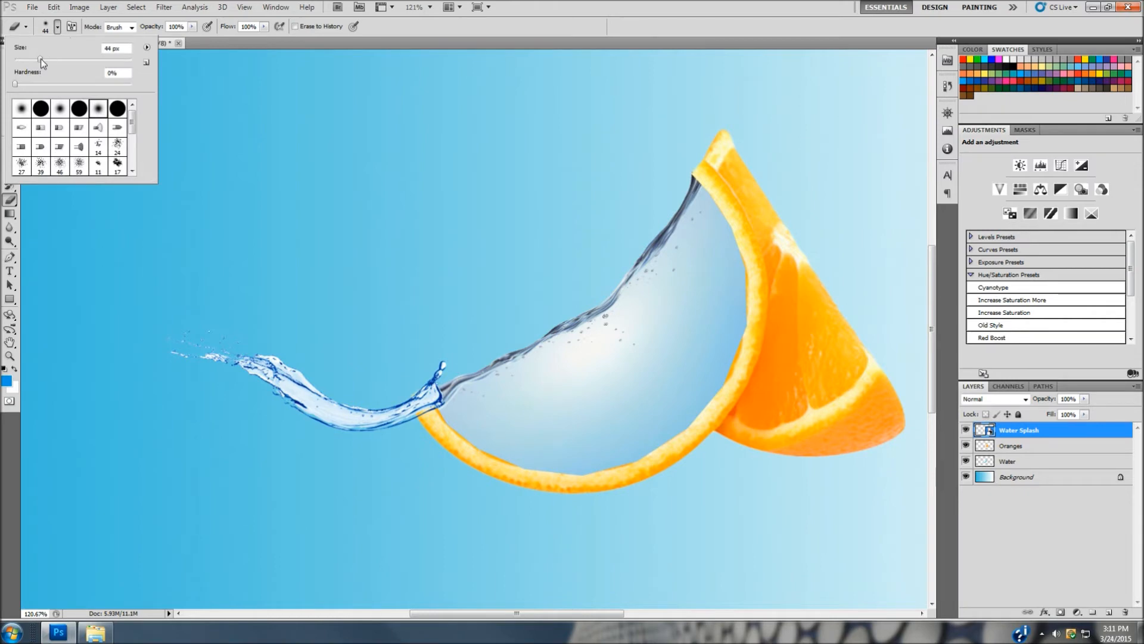
left_click_drag(41, 59, 31, 62)
left_click(215, 110)
left_click(218, 109)
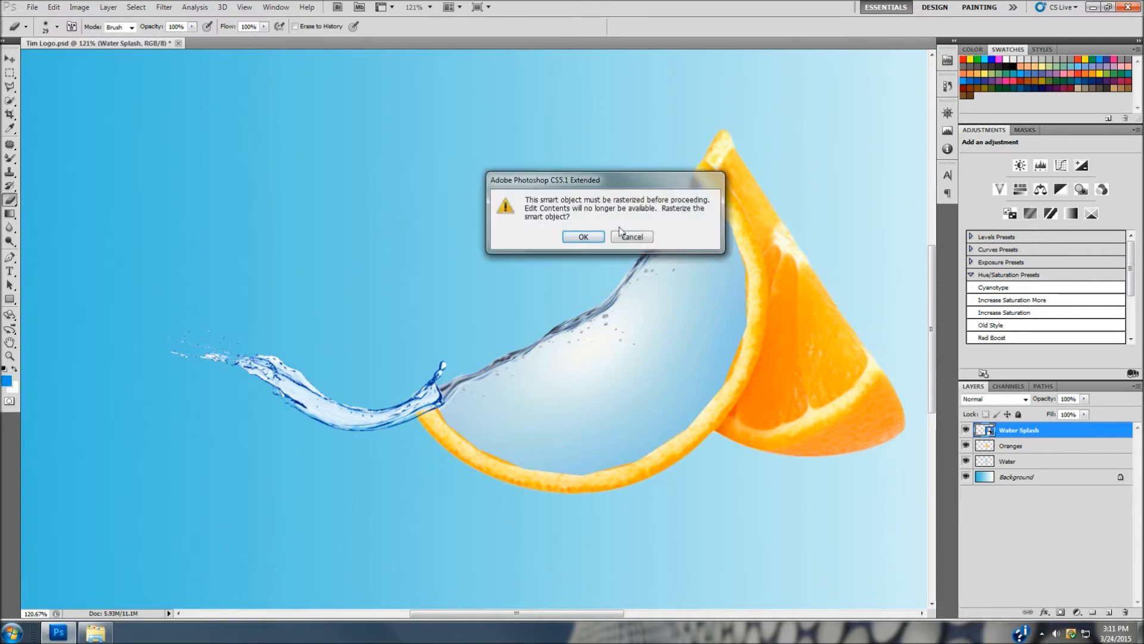
left_click(584, 234)
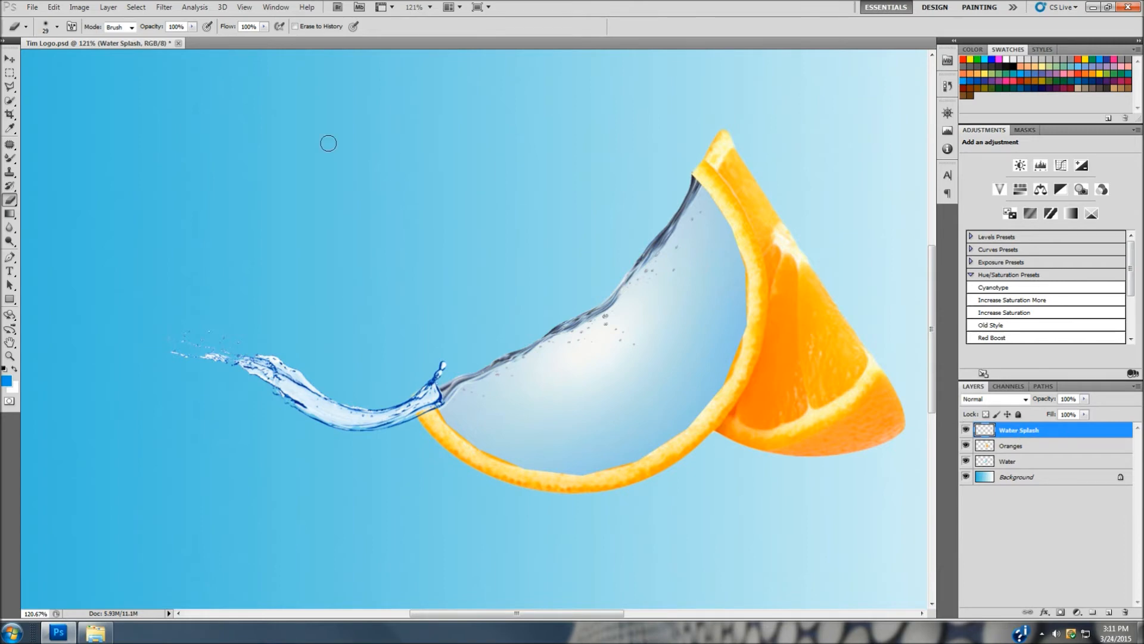
Erase the upright splash tip and the water overlapping the rind's lower-left end on the Water Splash layer
left_click(108, 7)
left_click_drag(441, 363, 439, 370)
left_click_drag(441, 384, 423, 394)
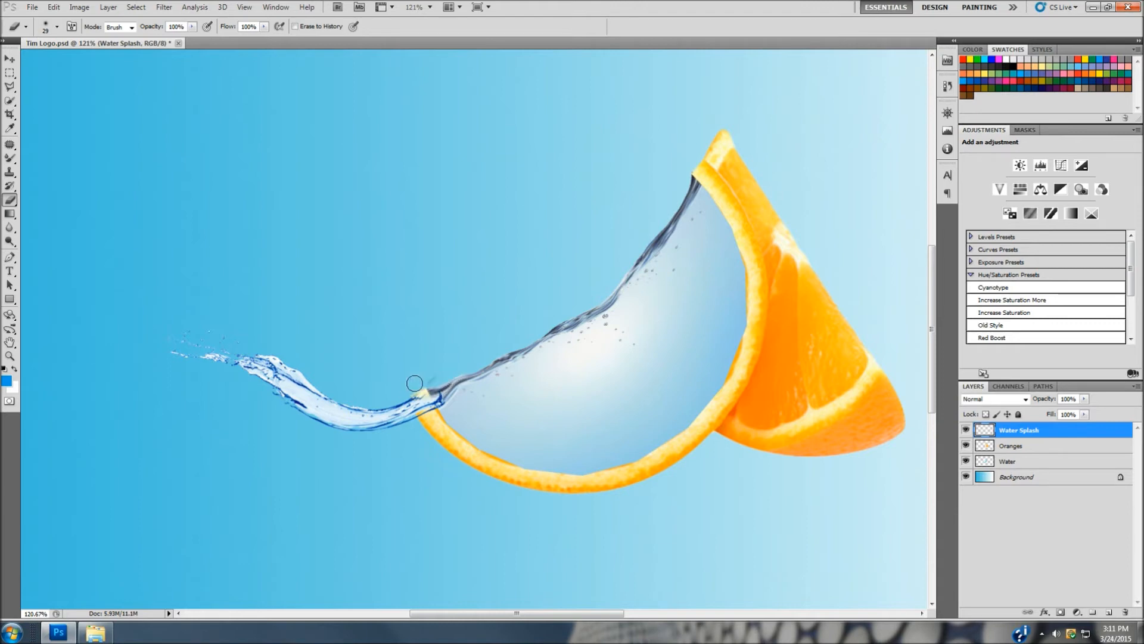
mouse_move(433, 392)
left_mouse_down()
mouse_move(440, 399)
mouse_move(424, 386)
left_mouse_up()
Nudge Water Splash slightly up and right so its end lines up with the water surface in the slice
left_click(9, 59)
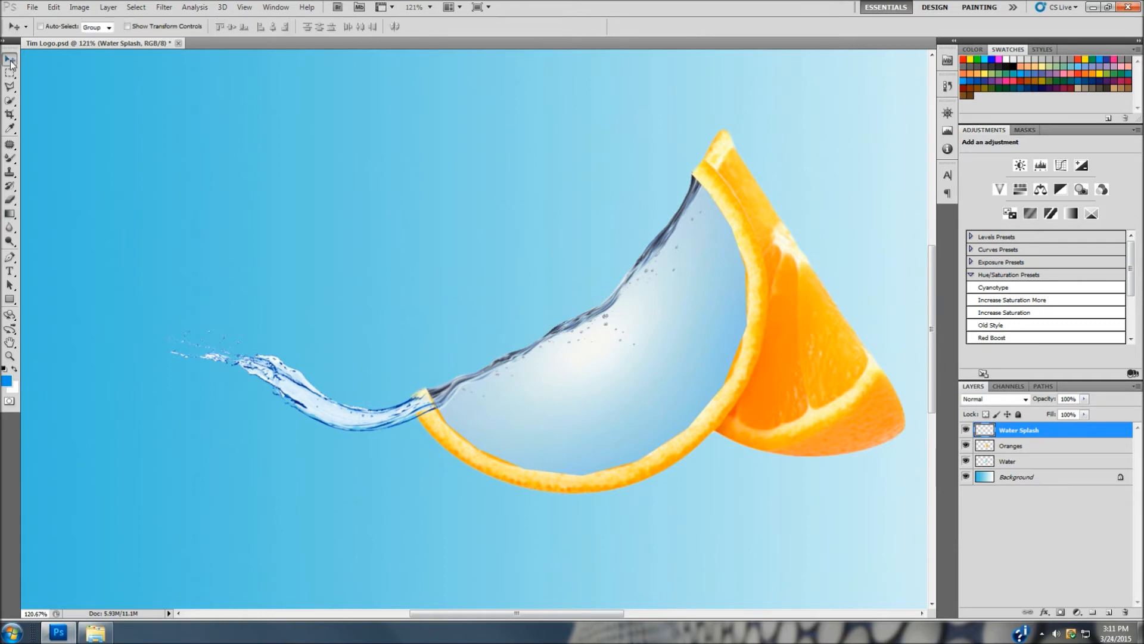
left_click_drag(334, 413, 338, 412)
key("shift+Up")
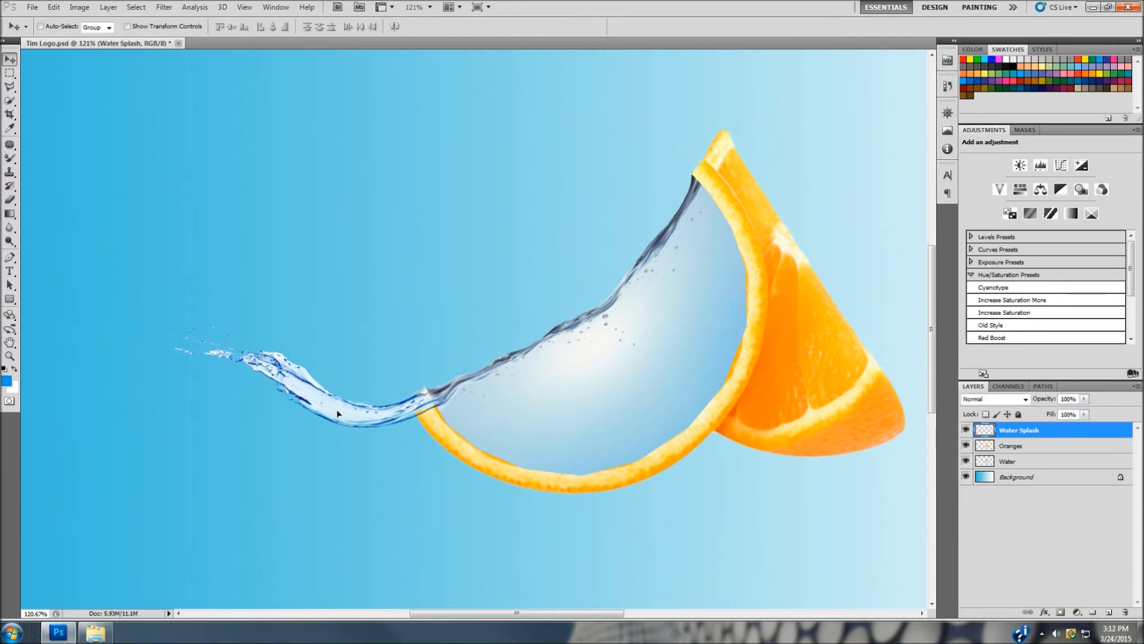
left_click_drag(338, 413, 339, 412)
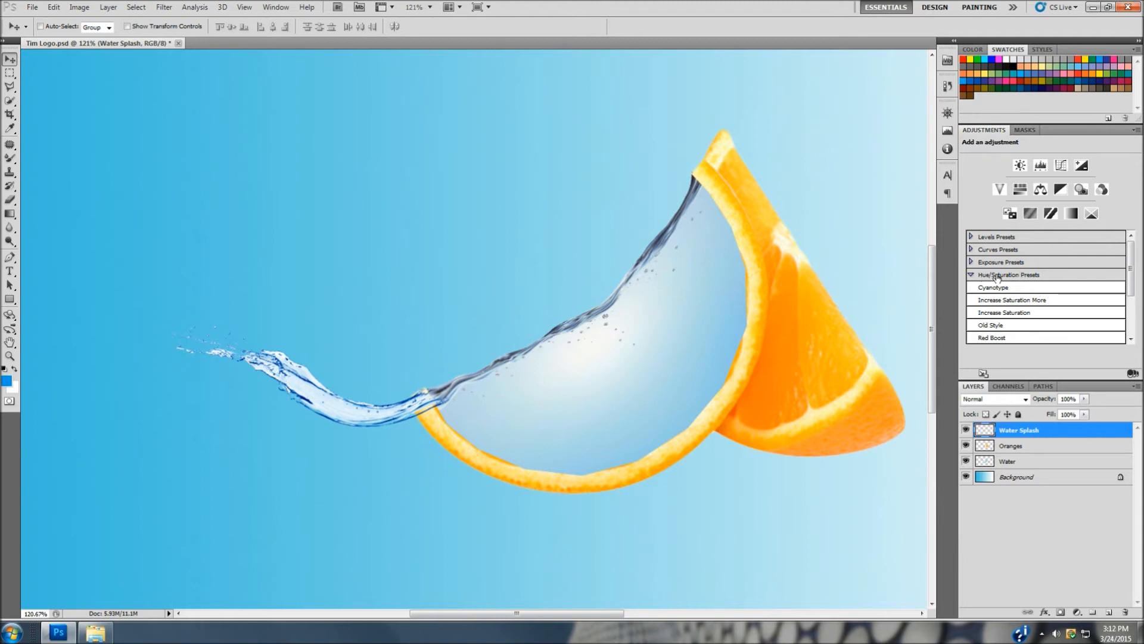
Add a Hue/Saturation adjustment with Saturation +9 and place it between the Water and Background layers
left_click(1001, 314)
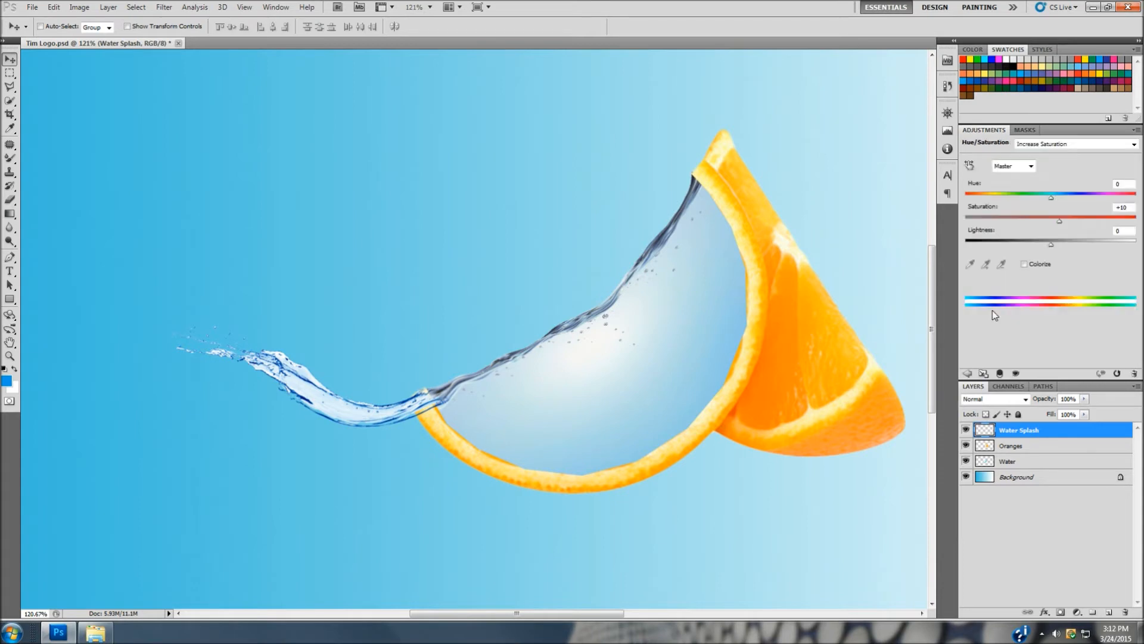
left_click(1058, 221)
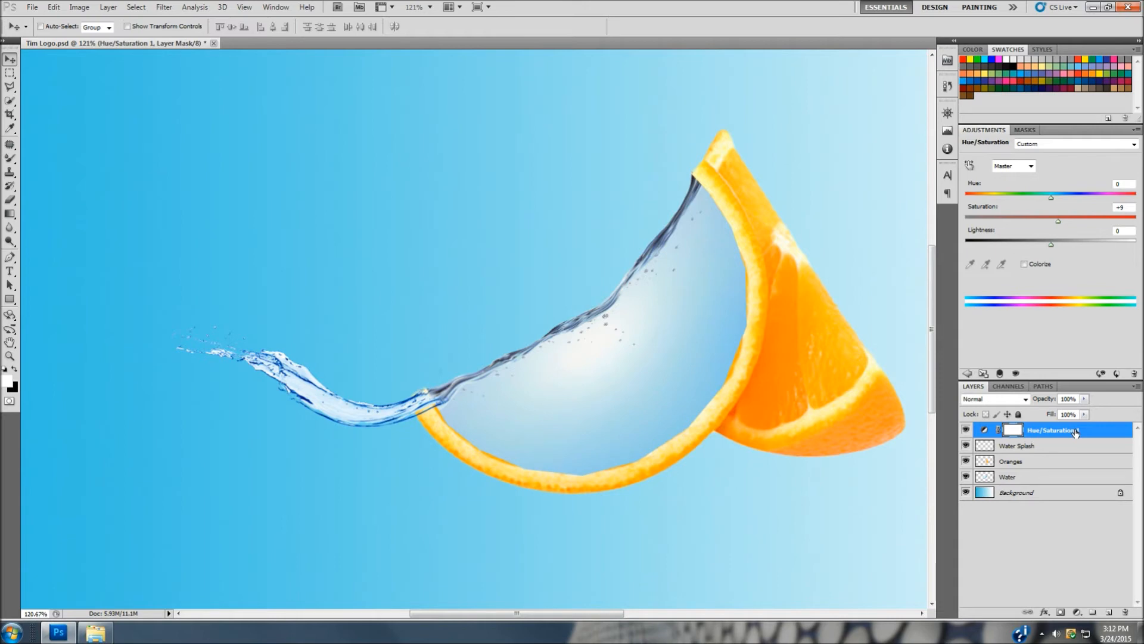
left_click_drag(1076, 431, 1079, 483)
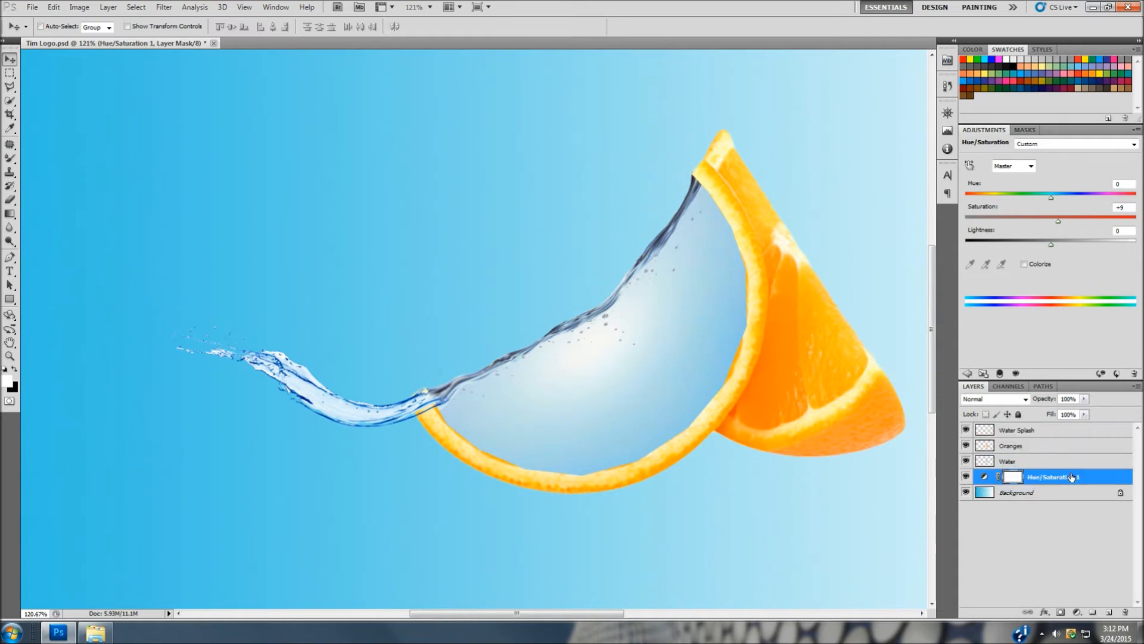
Move Water Splash directly above Background and add a Hue/Saturation adjustment over it with Saturation -60
left_click_drag(1057, 433, 1069, 483)
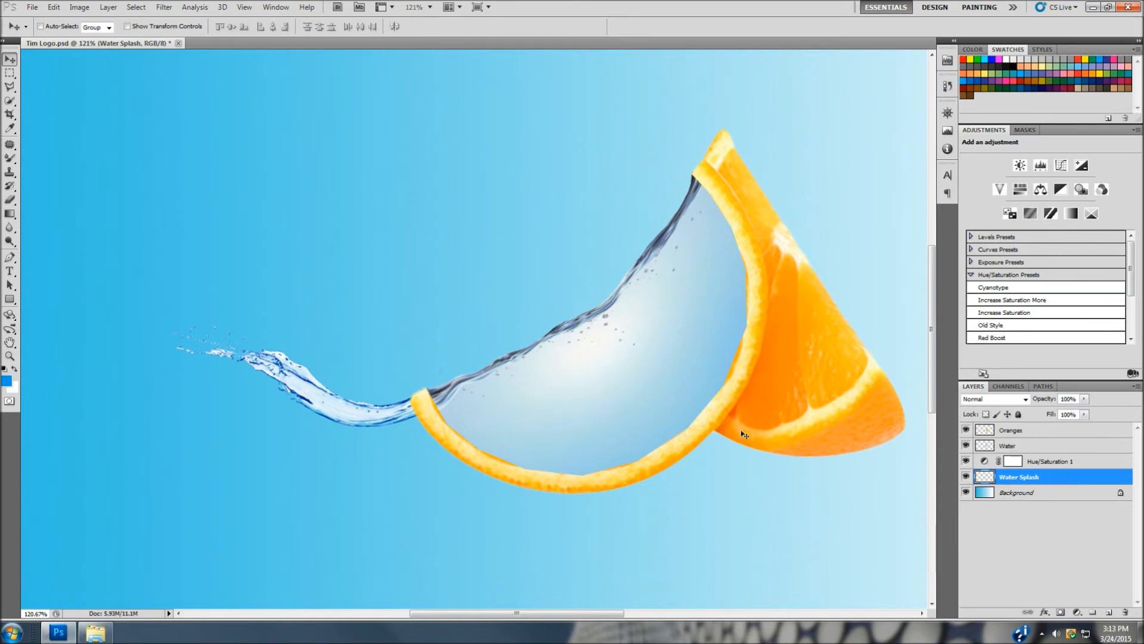
left_click(1006, 313)
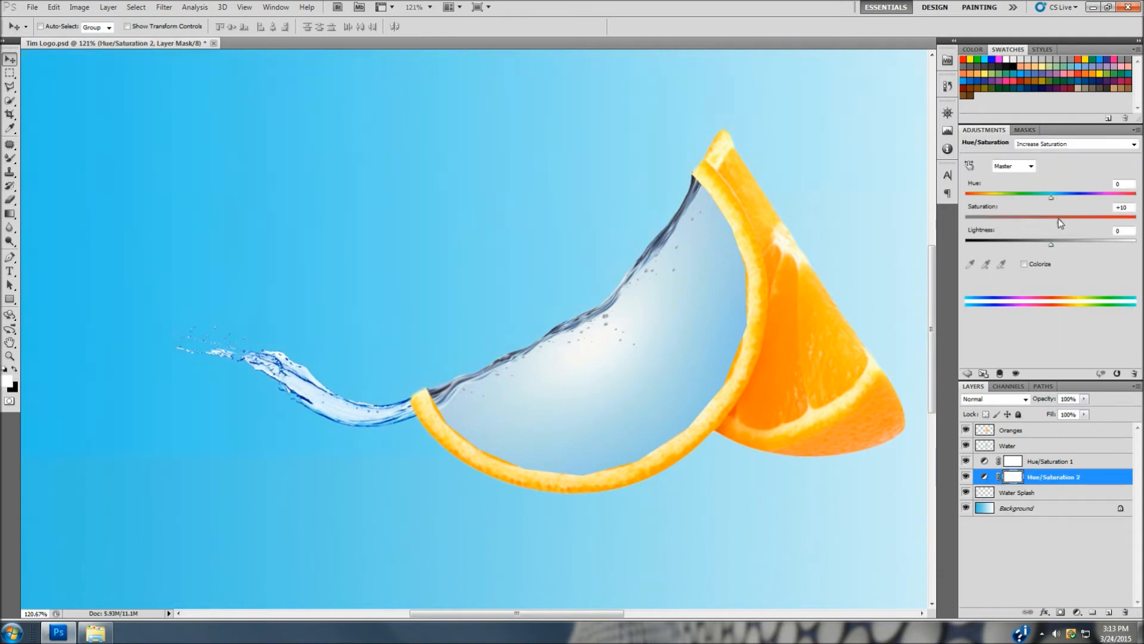
left_click_drag(1059, 222, 1027, 225)
Delete the Hue/Saturation 1 adjustment layer
left_click(1091, 462)
right_click(1108, 463)
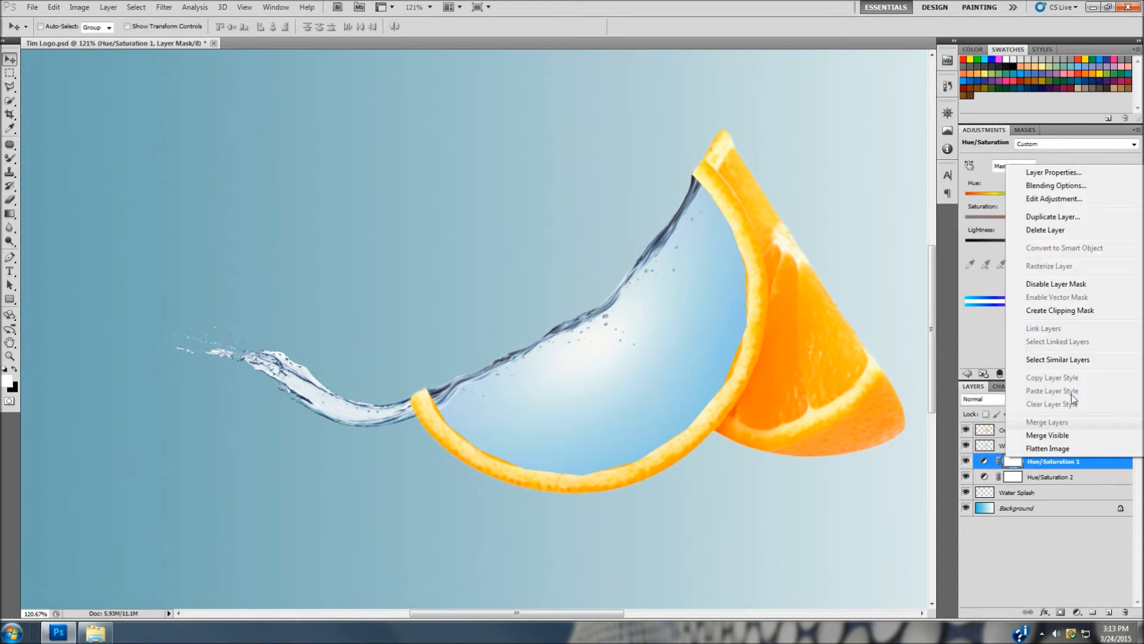
left_click(1061, 230)
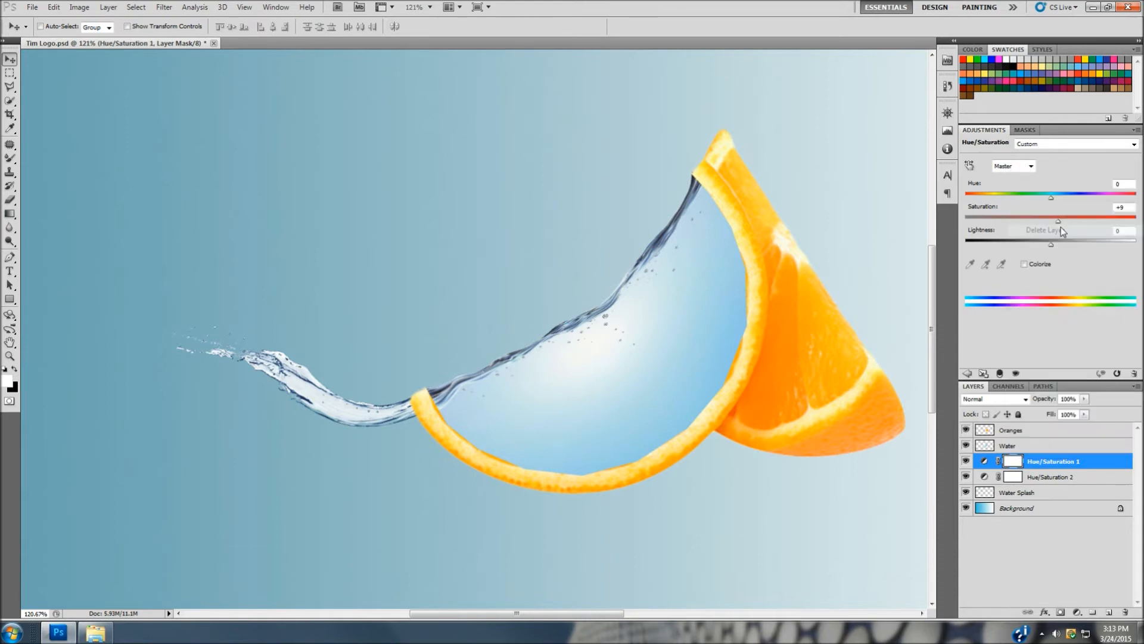
key("Return")
Try the Hue/Saturation 2 adjustment at the top of the layer stack, and return it to just above Water Splash
left_click(1079, 466)
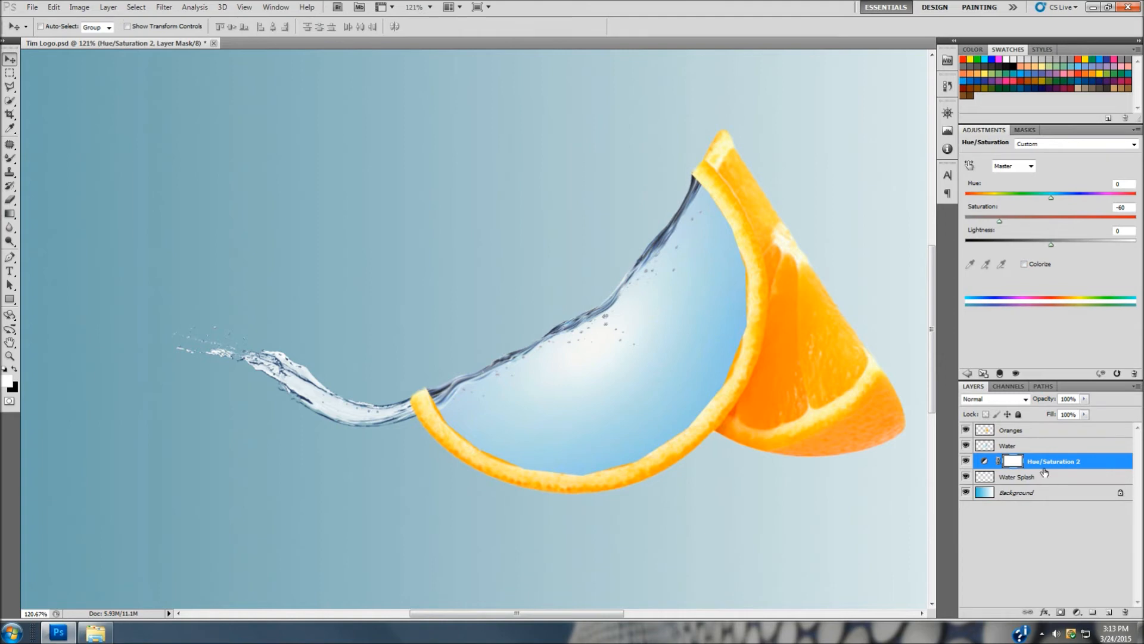
left_click_drag(1097, 464, 1092, 424)
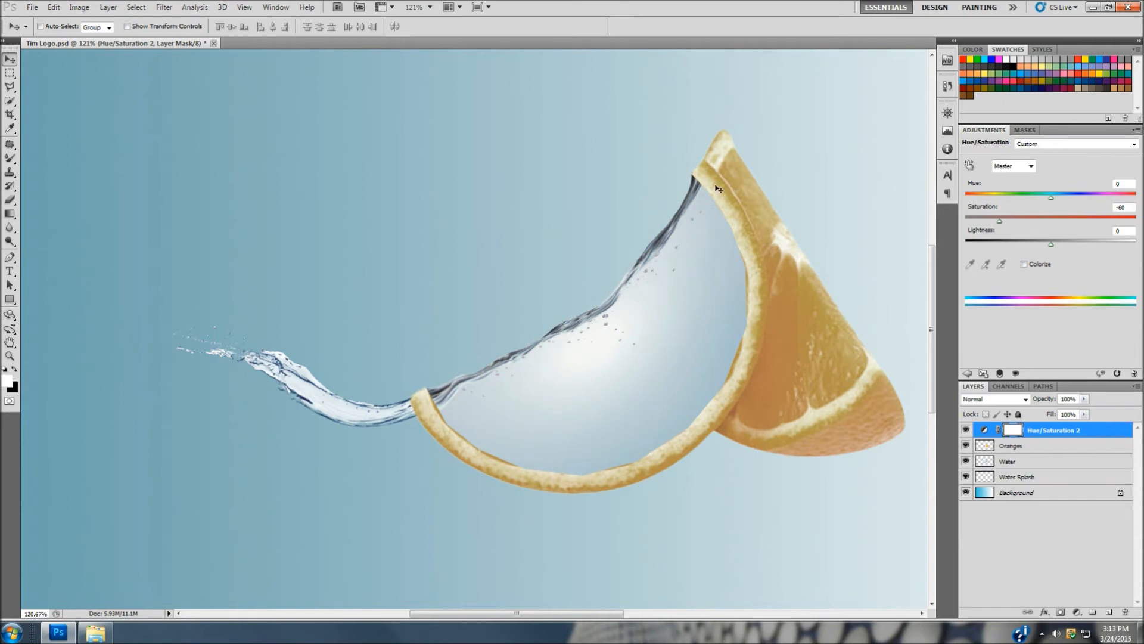
left_click_drag(1098, 434, 1098, 471)
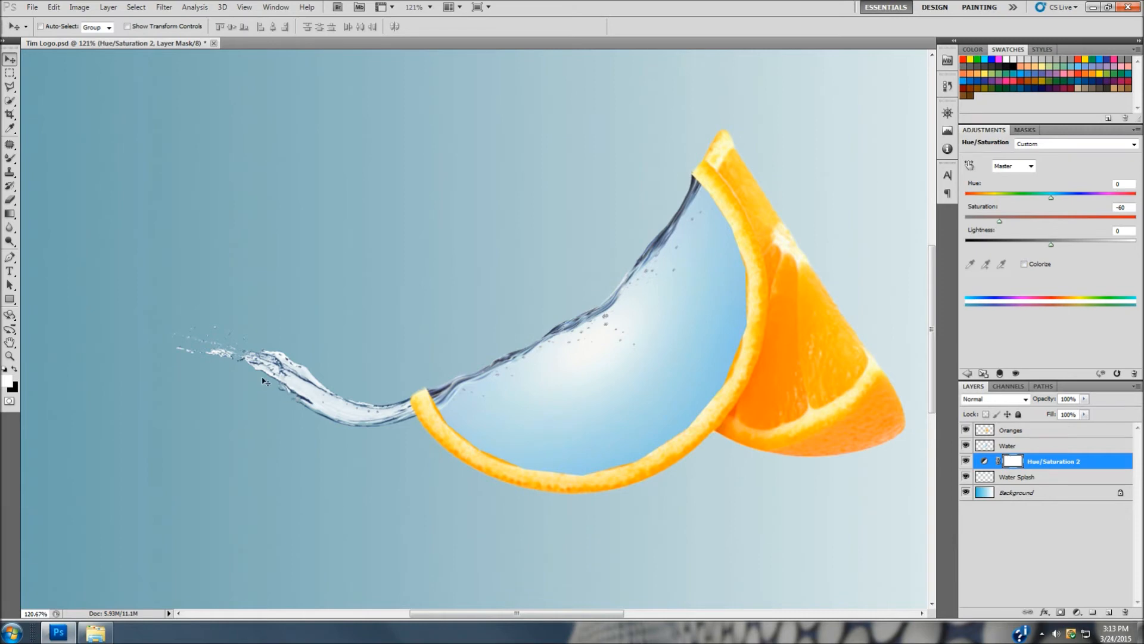
Try Water Splash above the Hue/Saturation 2 adjustment, and return it to just below the adjustment
left_click(1063, 480)
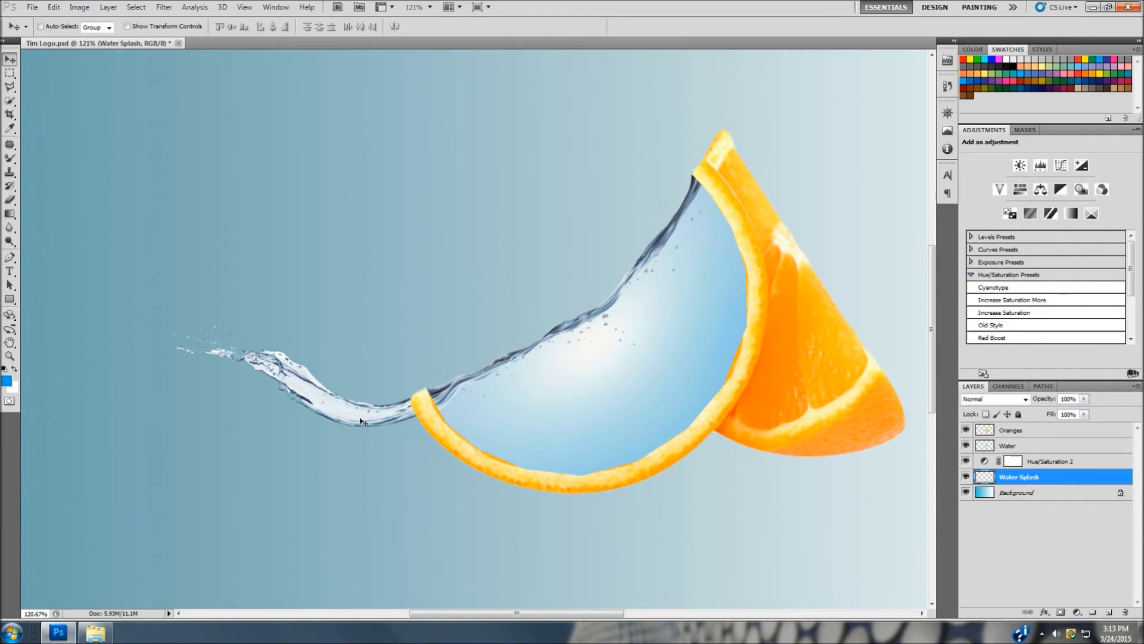
left_click_drag(1065, 480, 1069, 457)
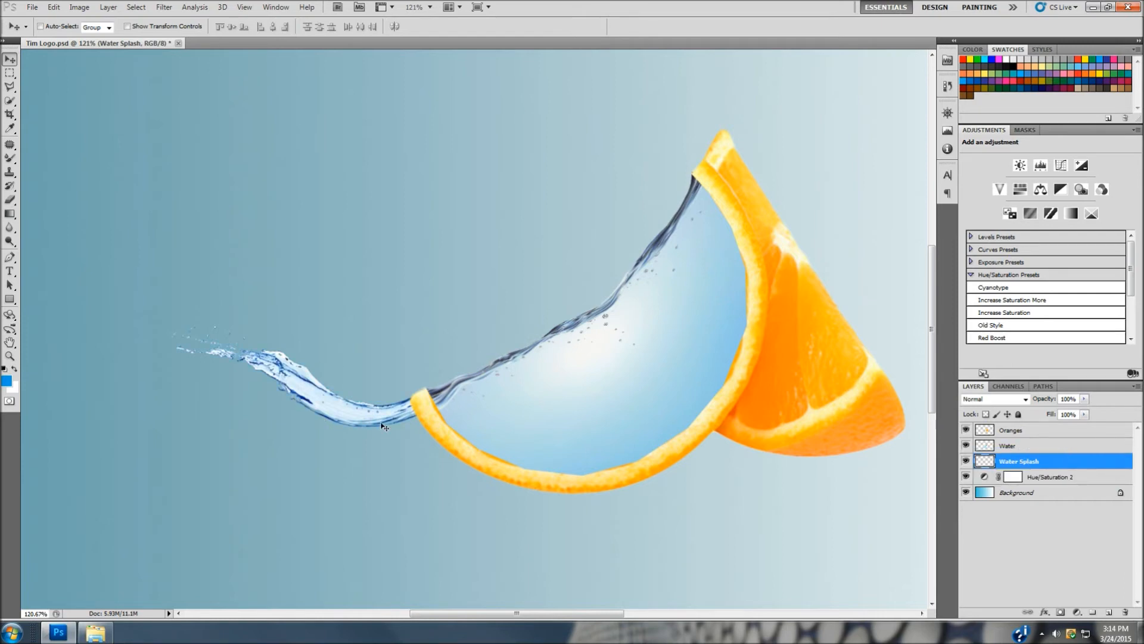
left_click_drag(1065, 477, 1067, 488)
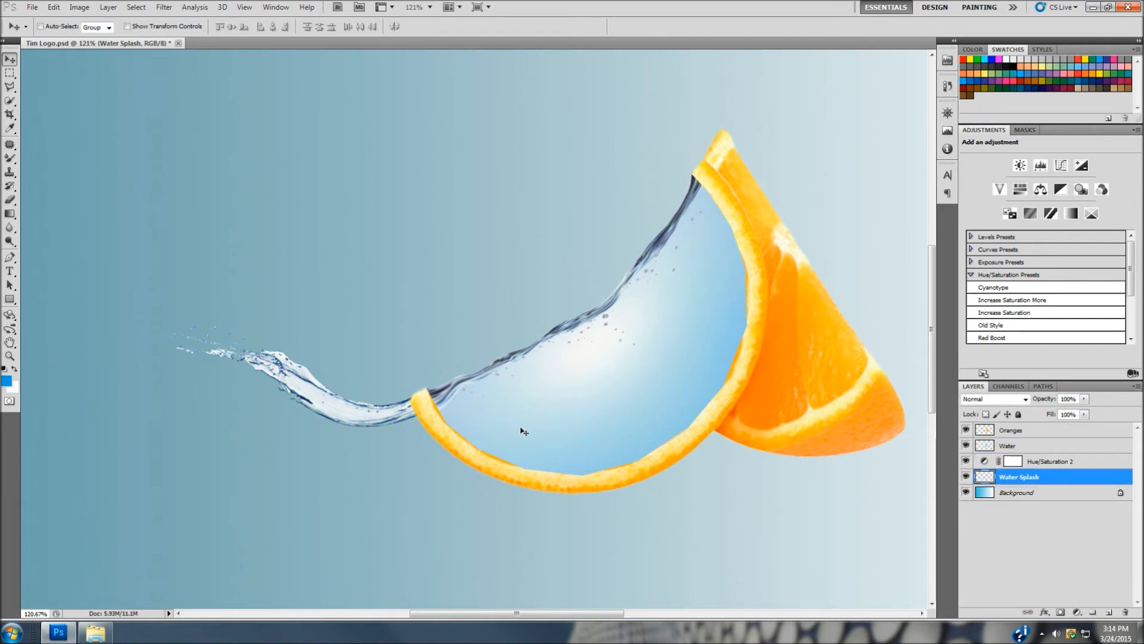
Merge Hue/Saturation 2 with Water Splash and move the merged layer above Oranges
left_click(1088, 461)
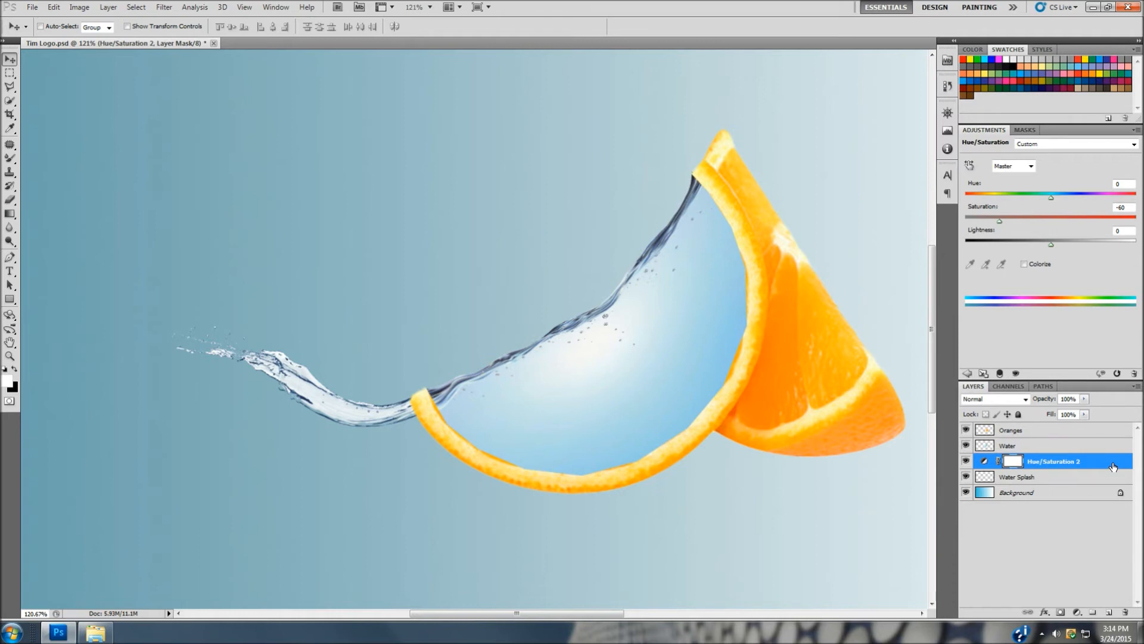
left_click(1046, 481, "shift")
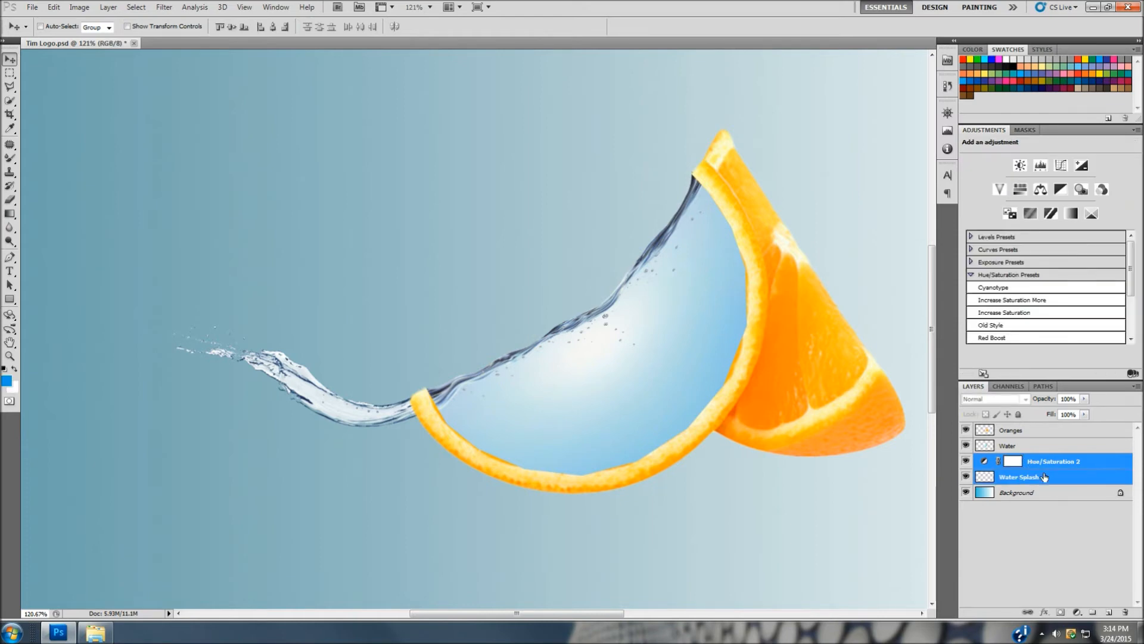
right_click(1113, 464)
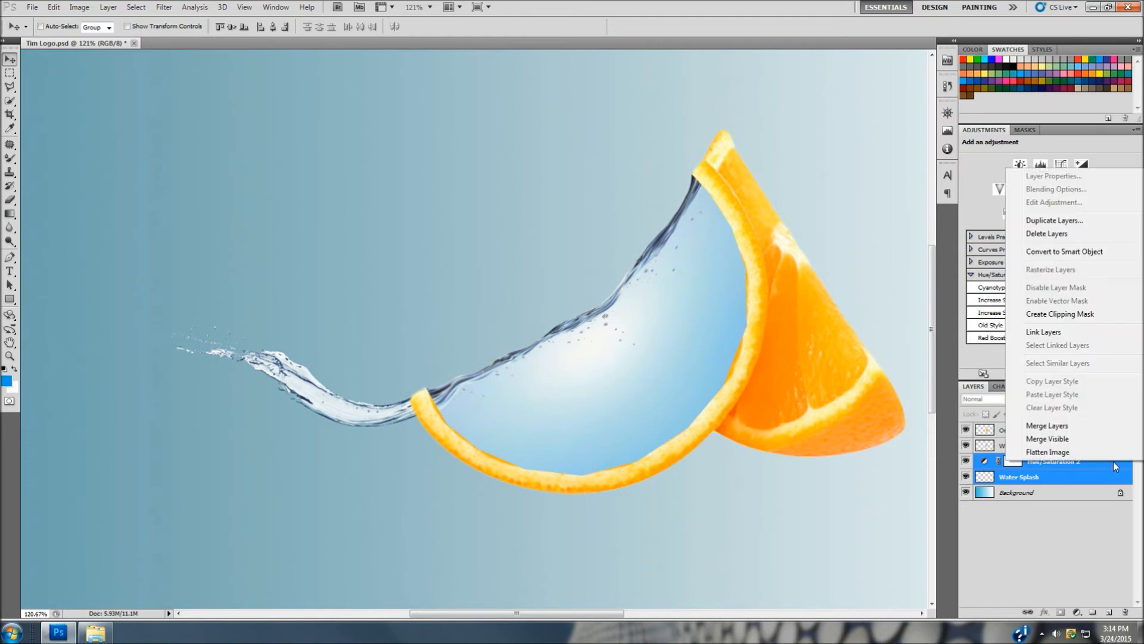
left_click(1070, 428)
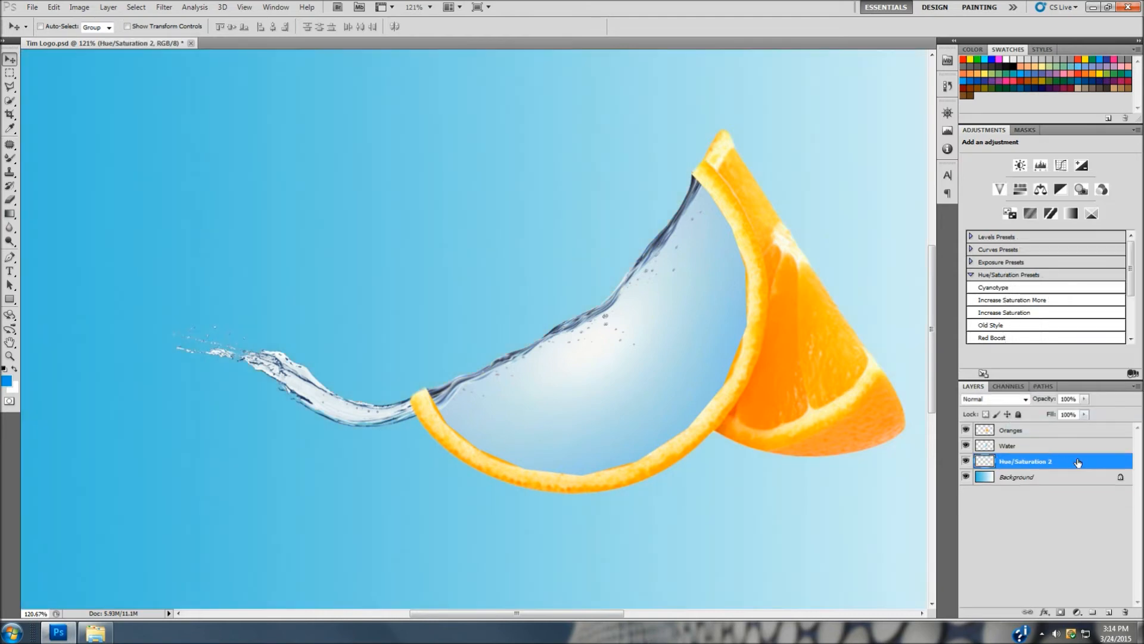
left_click_drag(1086, 465, 1087, 430)
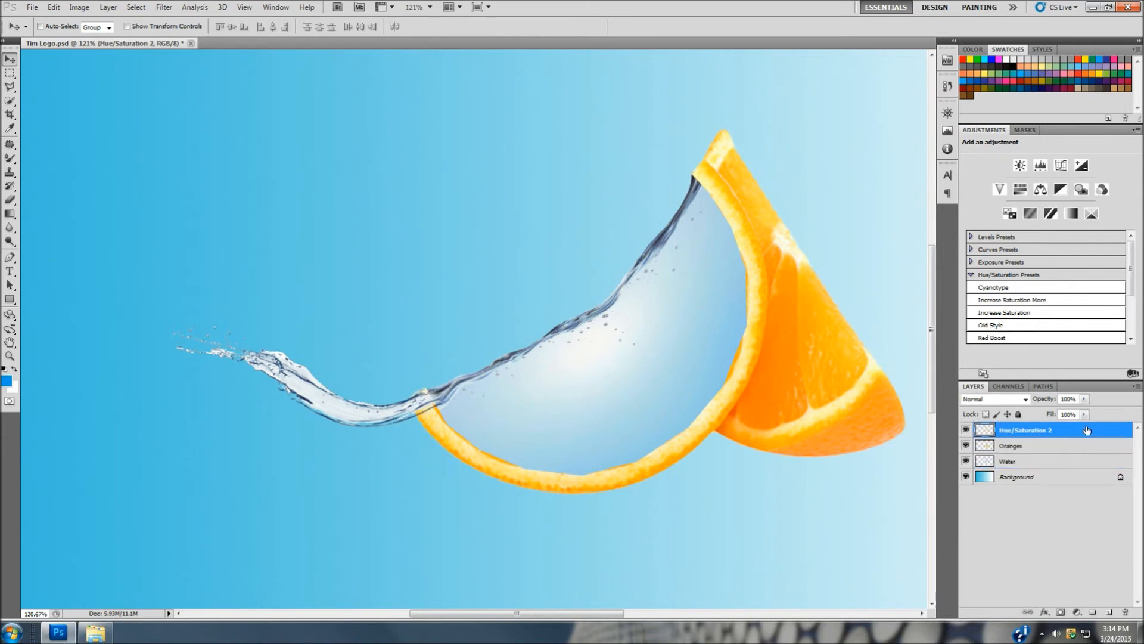
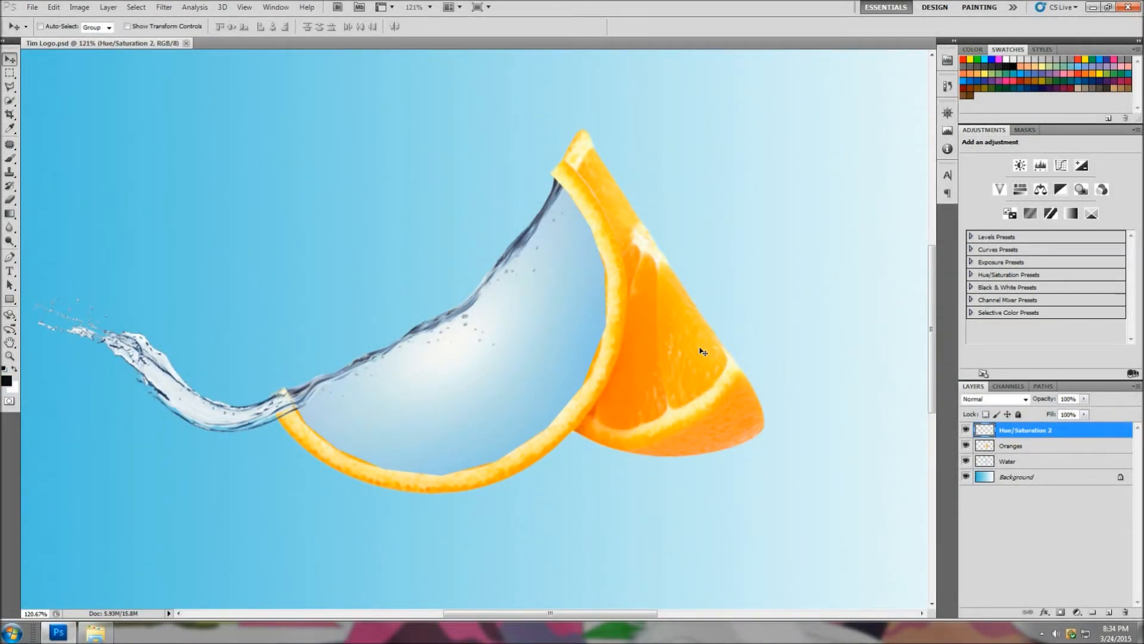
Place the Gold Fish image from the file window into the Tim Logo document
key("alt+Tab")
left_click_drag(773, 208, 369, 248)
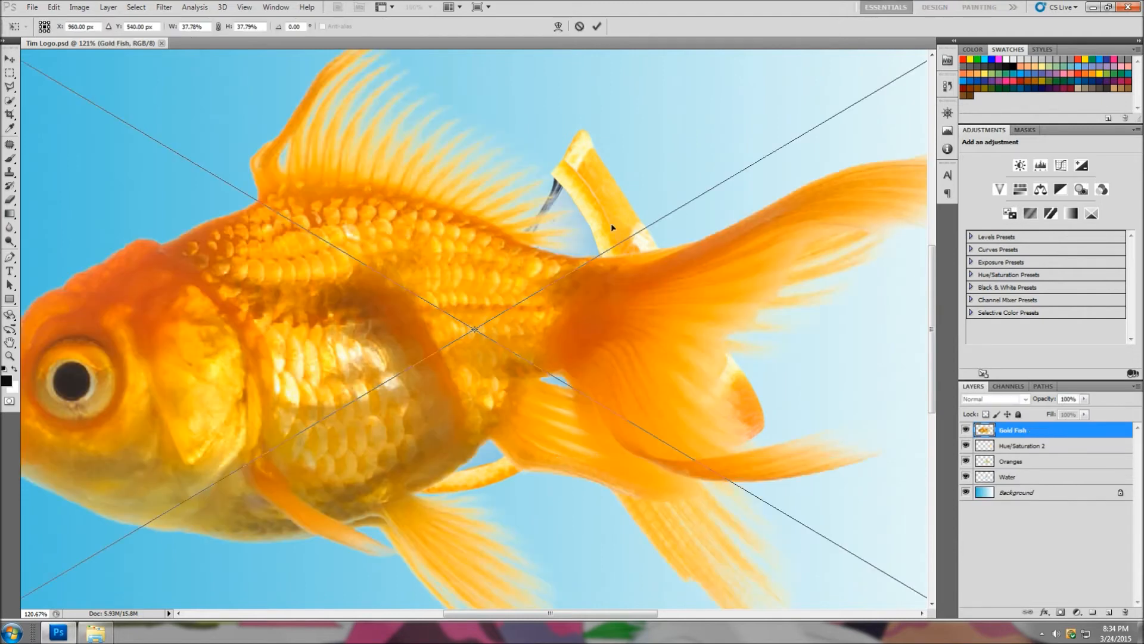
Scale Gold Fish proportionally to about 5.82% and move it just above the junction of the splash and the water-filled slice
left_click(30, 610)
key("BackSpace")
key("BackSpace")
type("5")
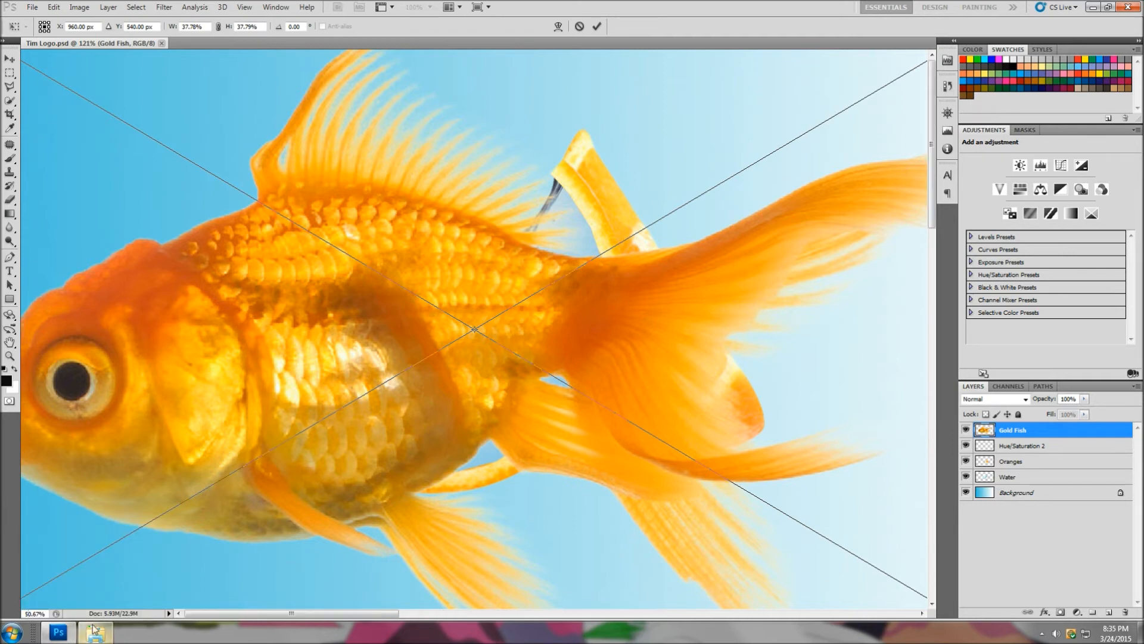
key("Return")
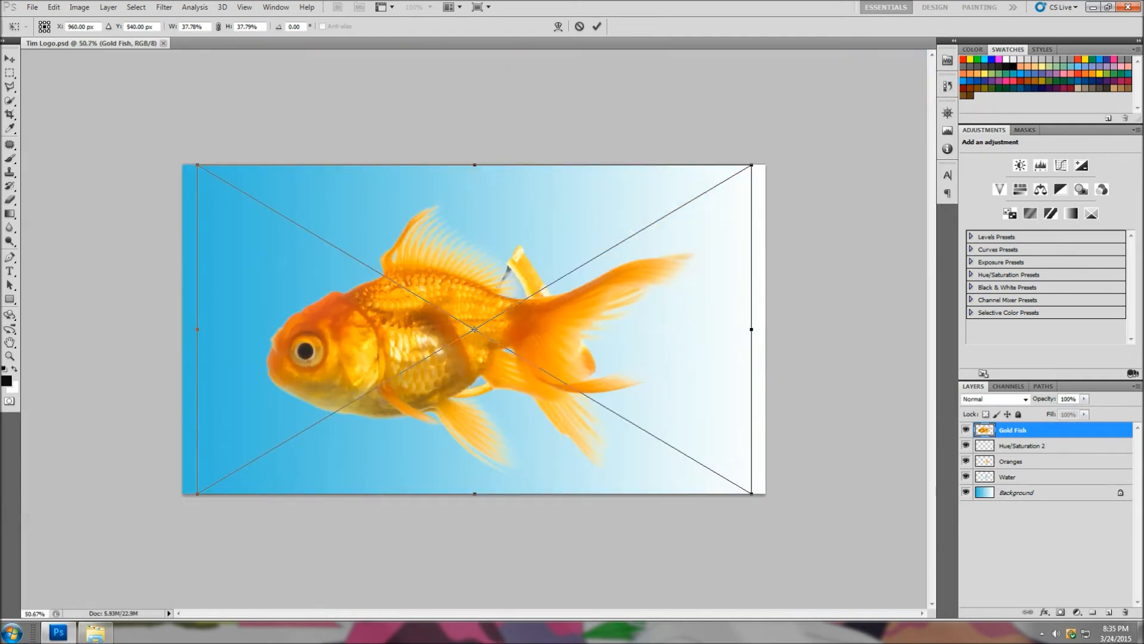
left_click_drag(197, 165, 447, 314)
left_click_drag(478, 396, 640, 486)
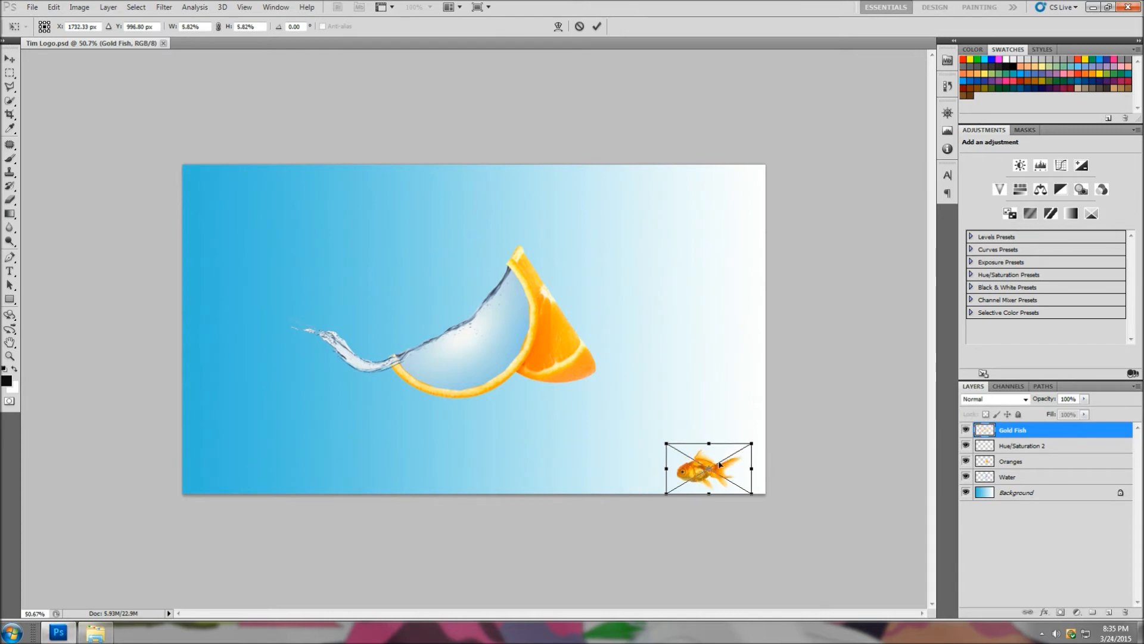
left_click_drag(718, 475, 440, 380)
left_click_drag(410, 299, 410, 303)
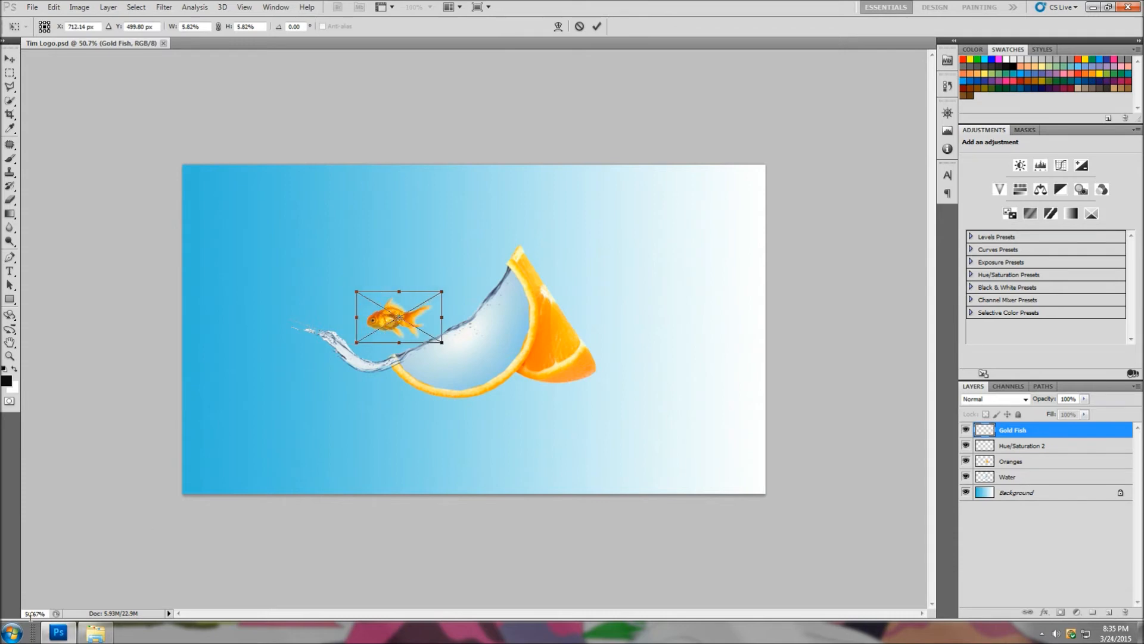
Scale Gold Fish proportionally down to about 3.72% above the water-filled slice and commit its placement
left_click(29, 613)
key("BackSpace")
type("12")
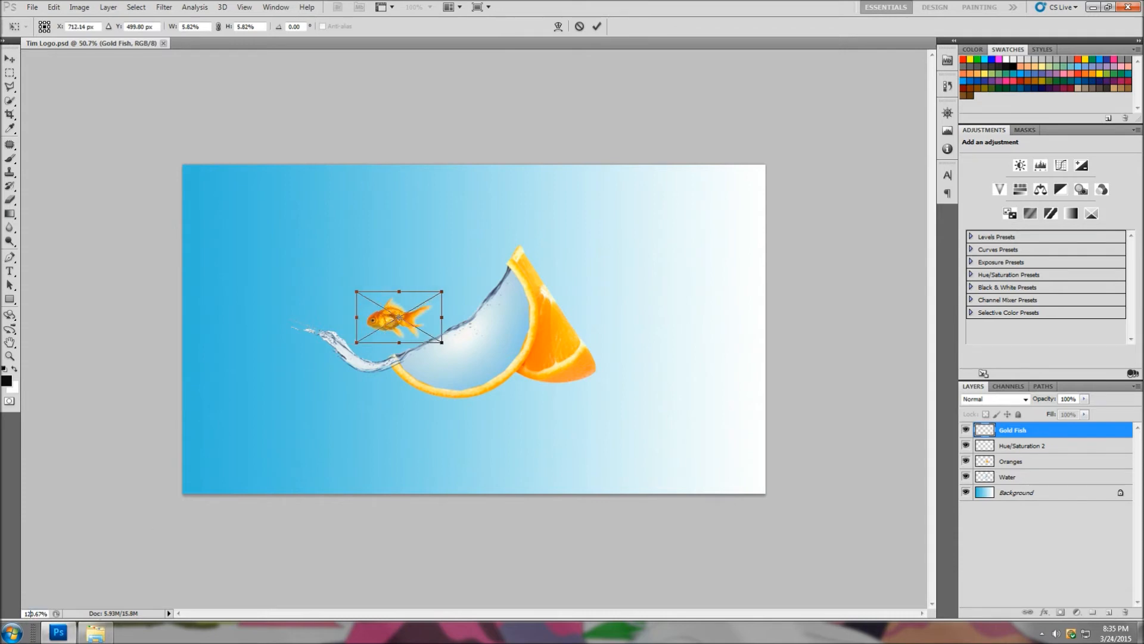
key("Return")
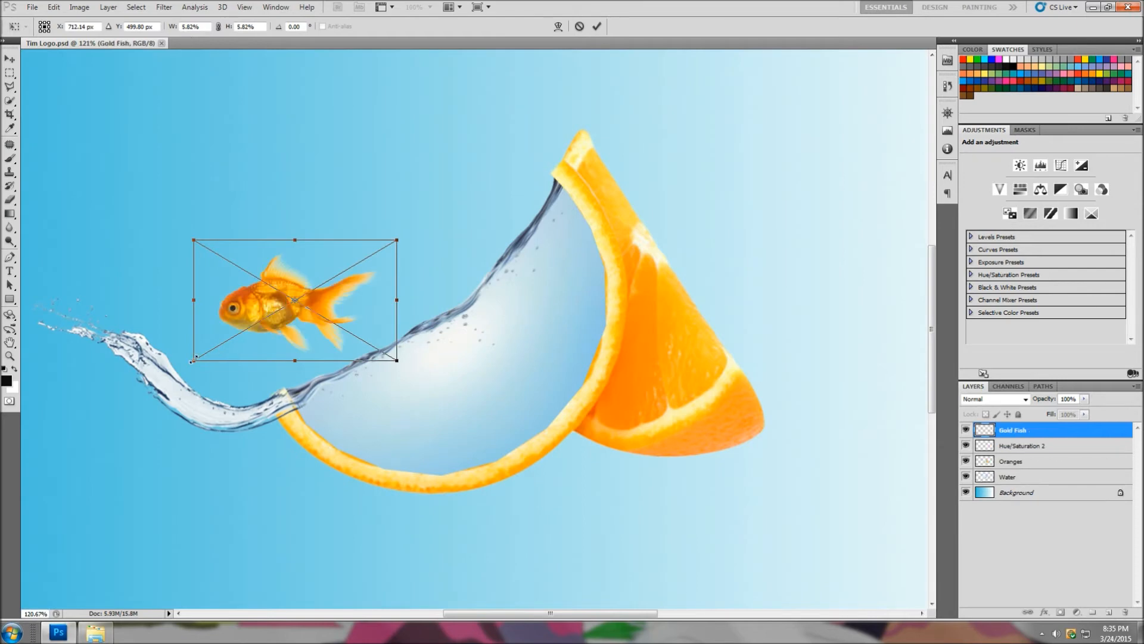
left_click_drag(201, 354, 264, 312)
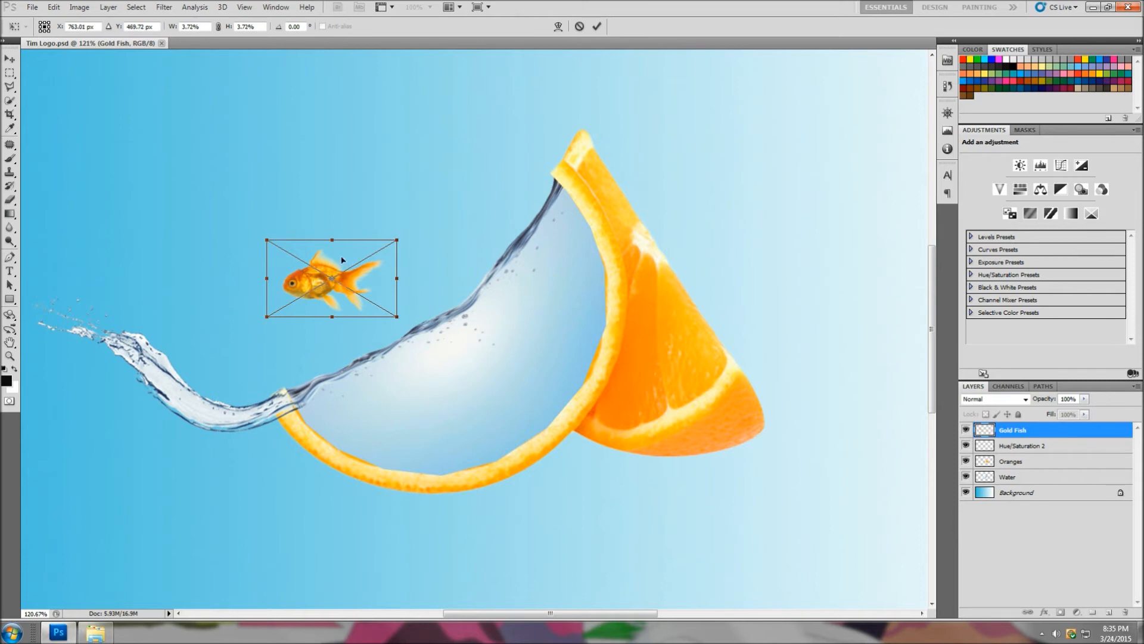
right_click(332, 262)
left_click(359, 271)
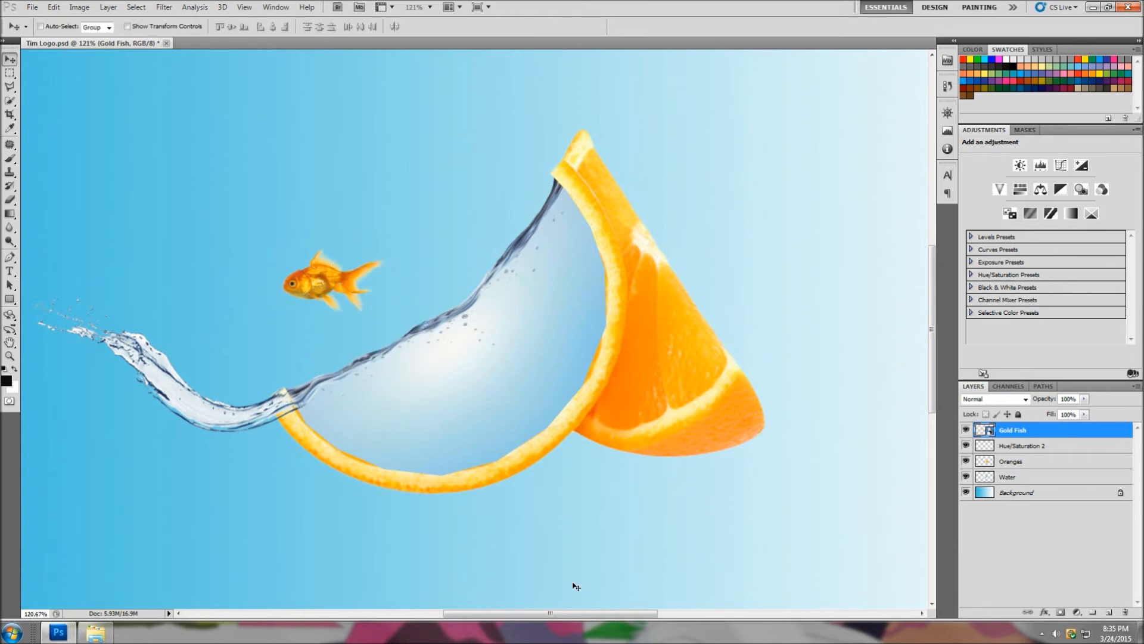
Try Gold Fish at the outer tip of the water splash, nudging it slightly down so its tail meets the droplets
left_click_drag(564, 616, 489, 614)
left_click_drag(590, 291, 276, 304)
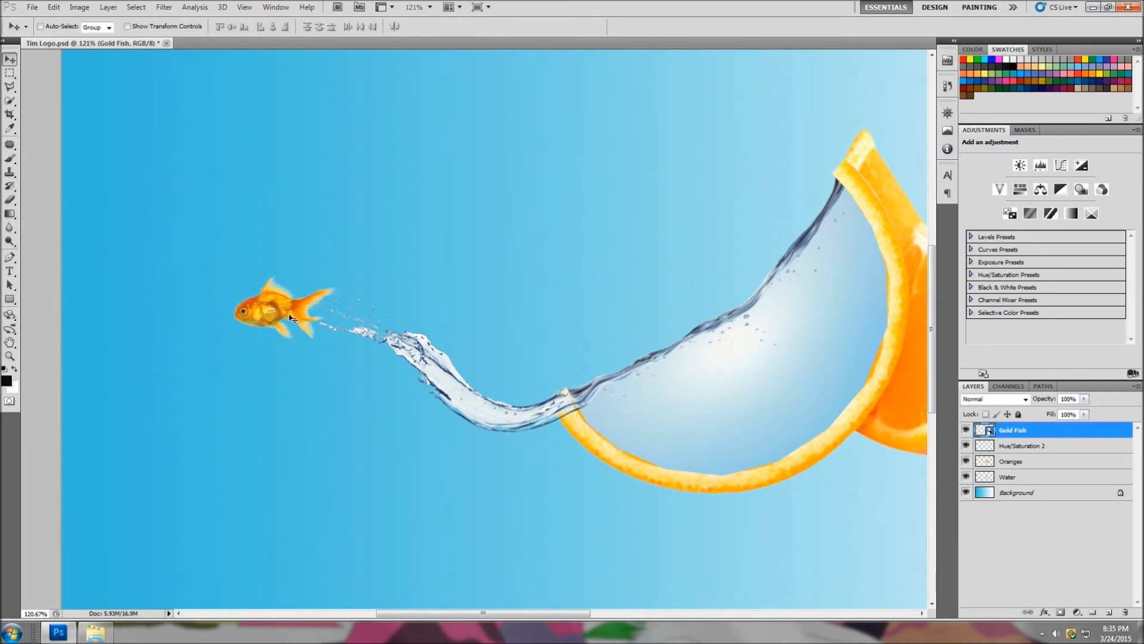
key("Down")
key("Down")
key("Down")
key("Down")
key("Down")
key("Down")
key("Up")
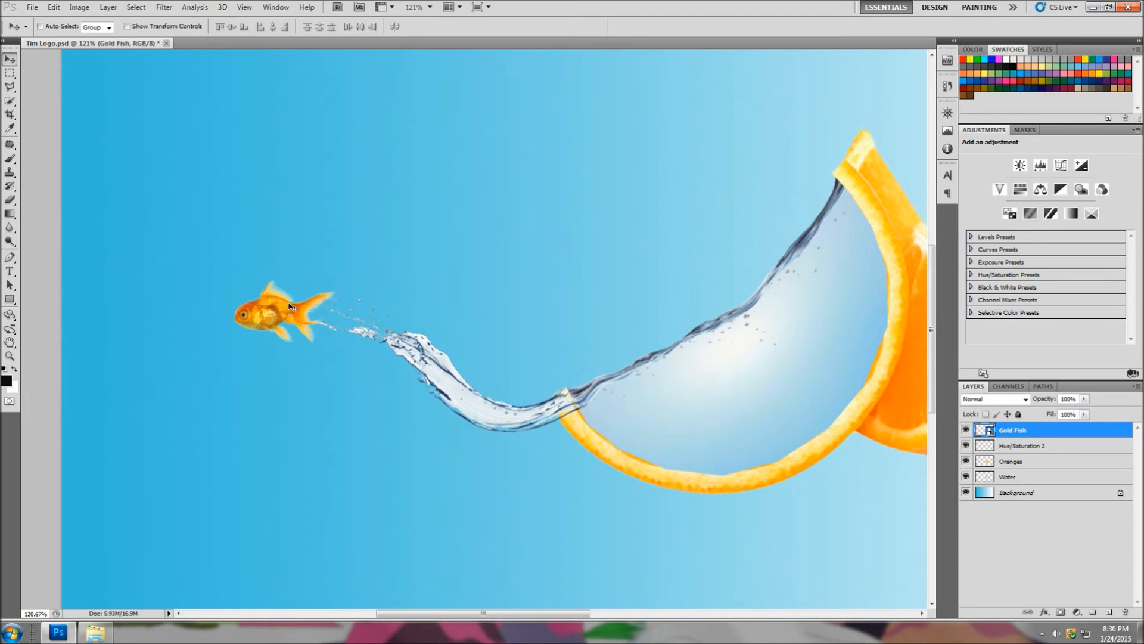
Enlarge Gold Fish proportionally to about 4% and move it into the water inside the orange slice
key("ctrl+t")
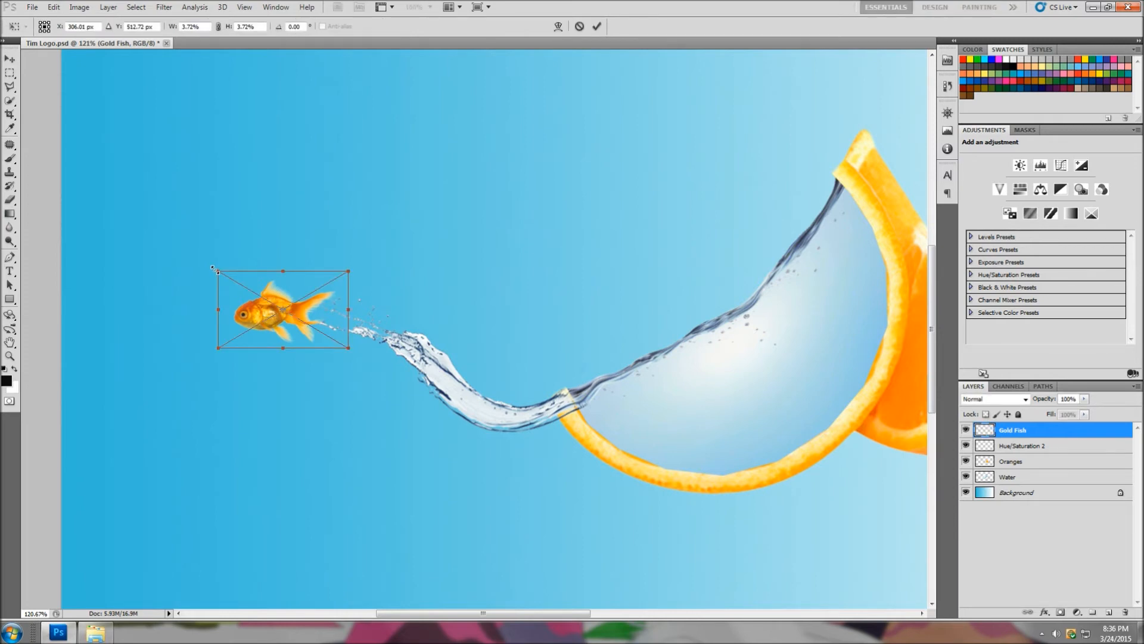
left_click_drag(212, 266, 207, 259)
right_click(283, 286)
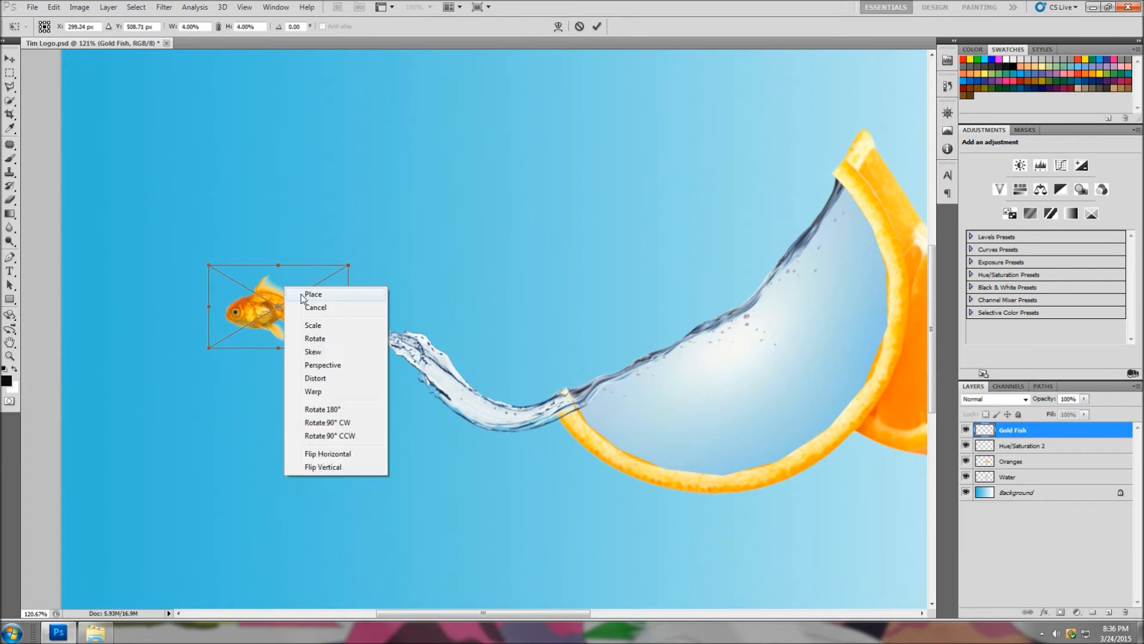
left_click(303, 295)
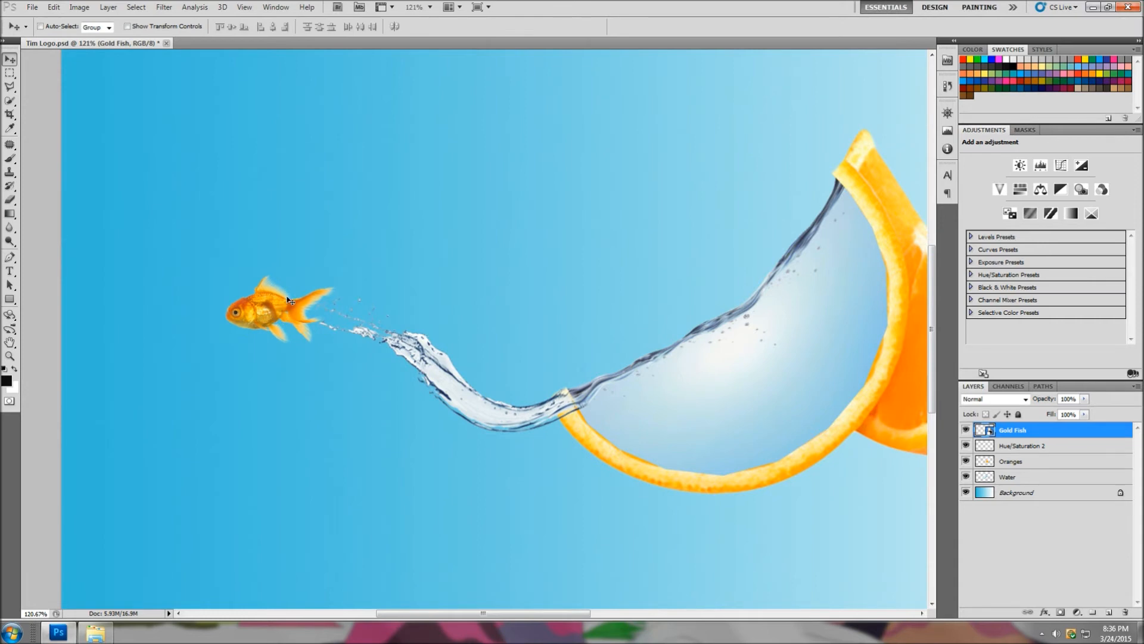
left_click_drag(258, 312, 726, 403)
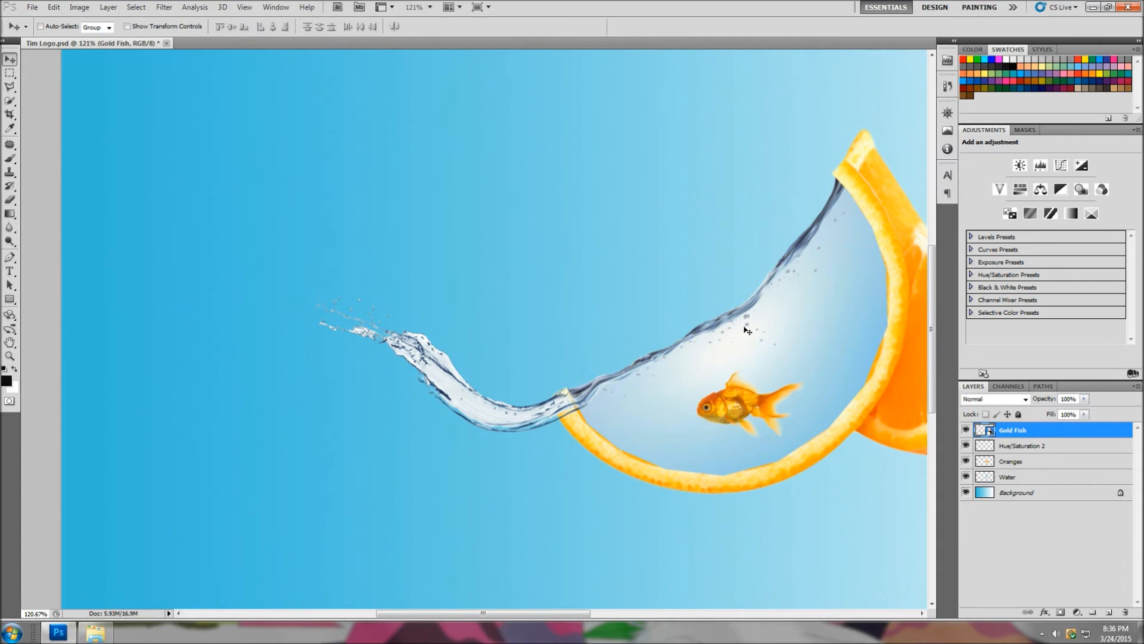
Rasterize the Gold Fish smart object layer
left_click_drag(423, 612, 484, 611)
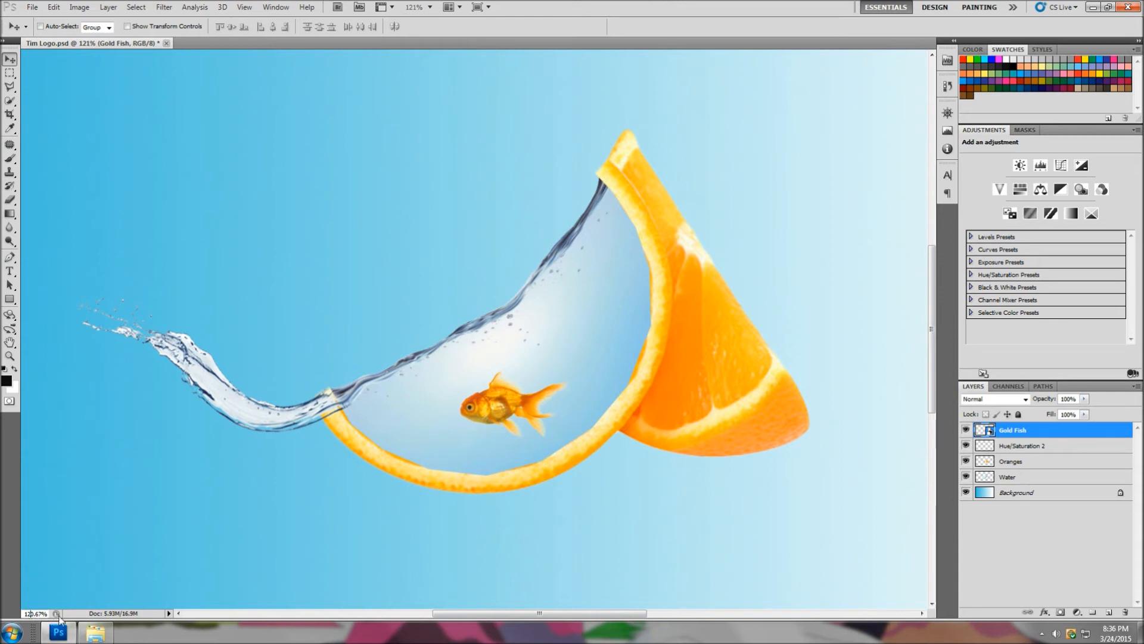
key("BackSpace")
key("BackSpace")
type("5")
key("Return")
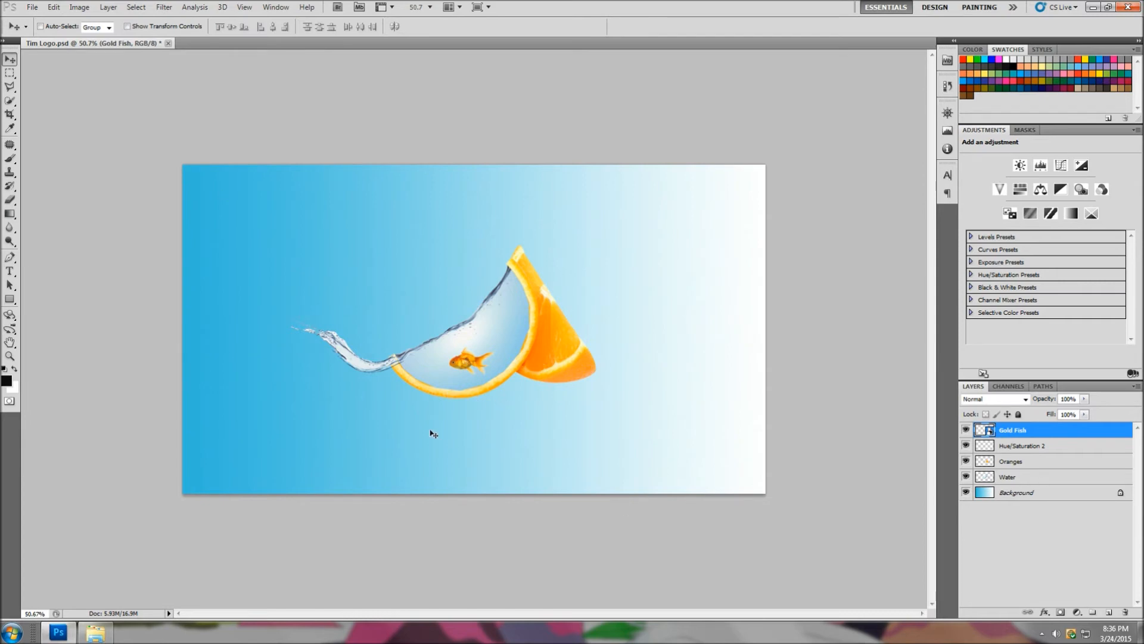
left_click(8, 162)
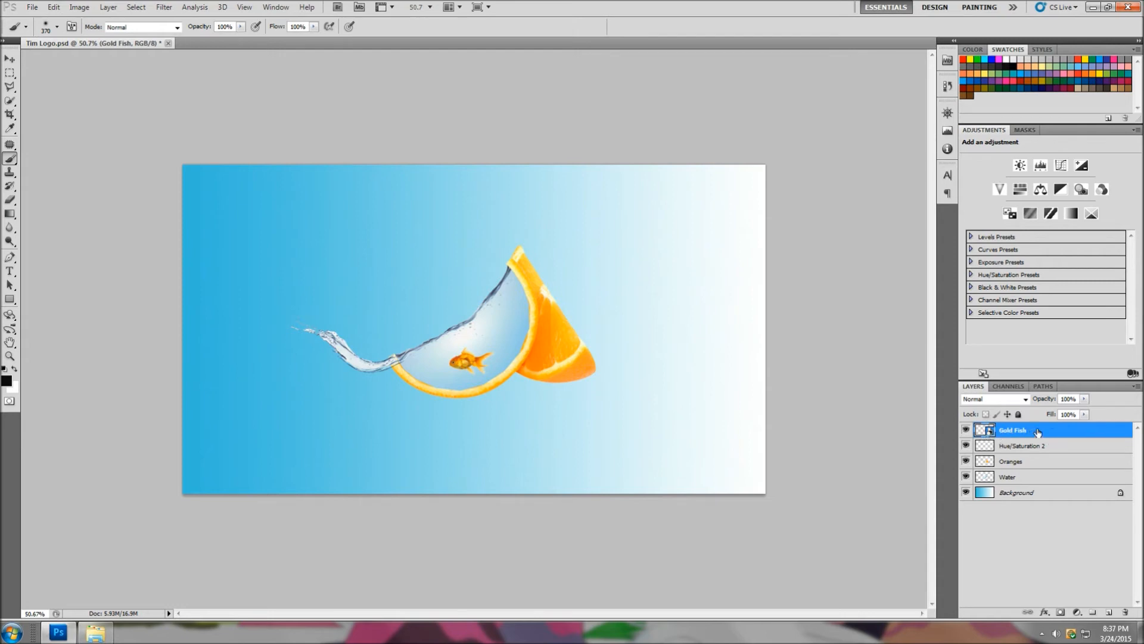
left_click(108, 8)
mouse_move(149, 214)
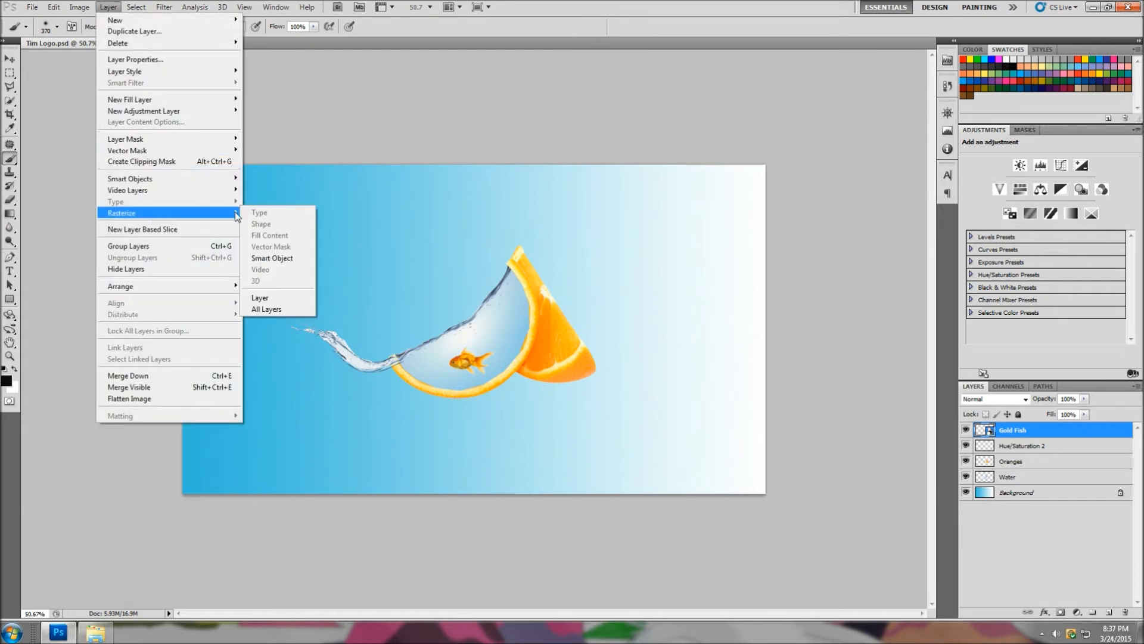
left_click(270, 258)
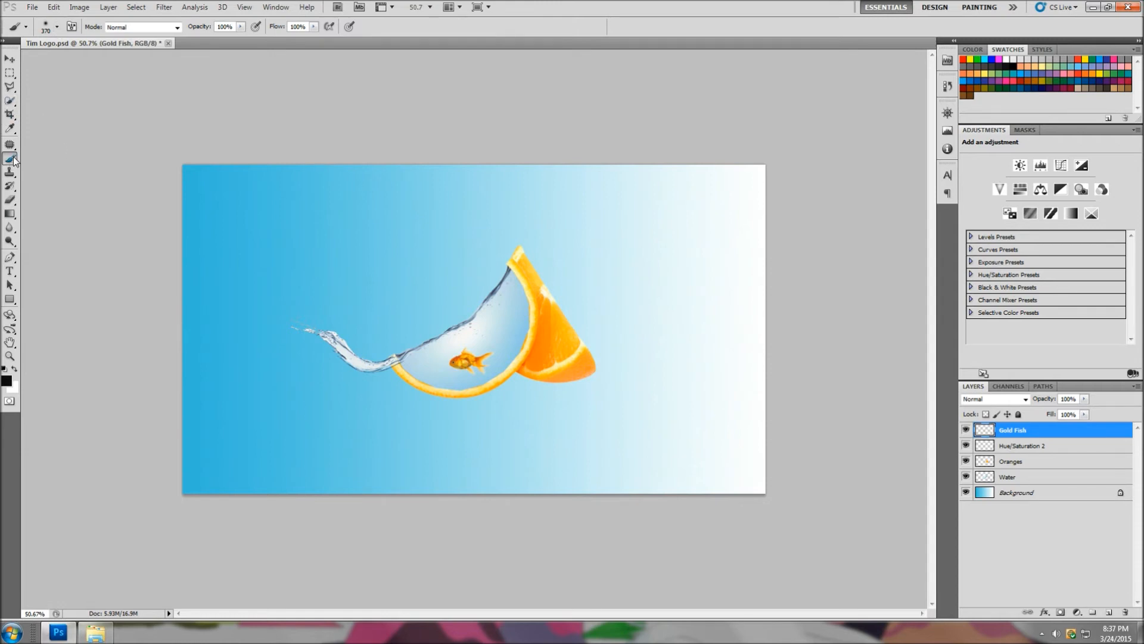
Add a new layer above Gold Fish and paint one soft black spot over the goldfish with a 370 px brush at 0% hardness
left_click(58, 27)
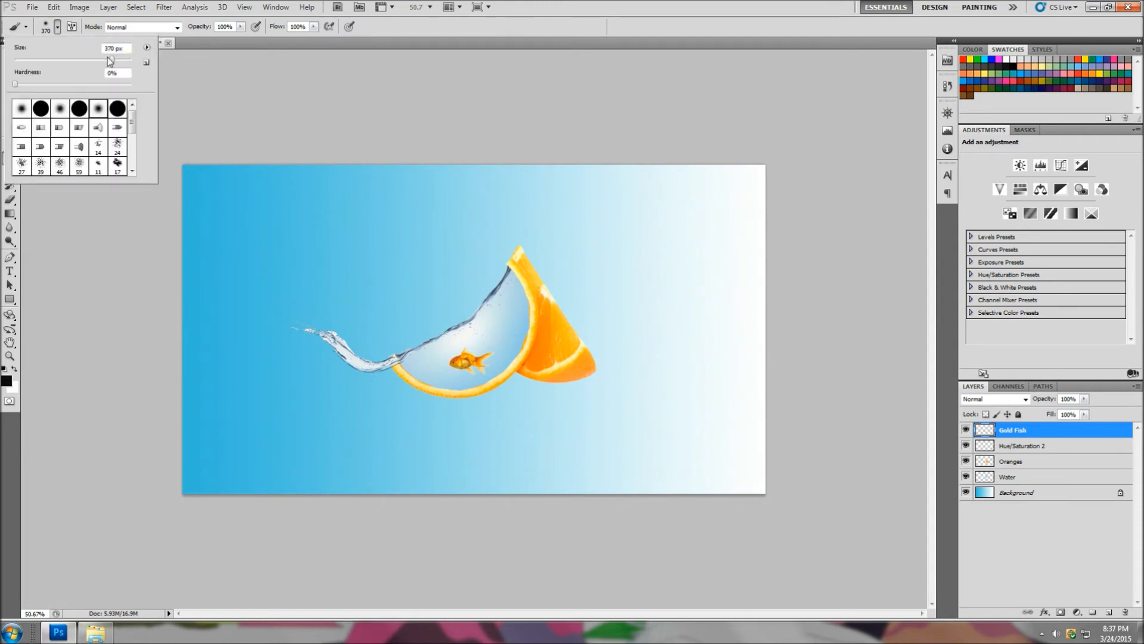
left_click_drag(109, 60, 101, 59)
left_click_drag(103, 63, 113, 62)
left_click(1109, 615)
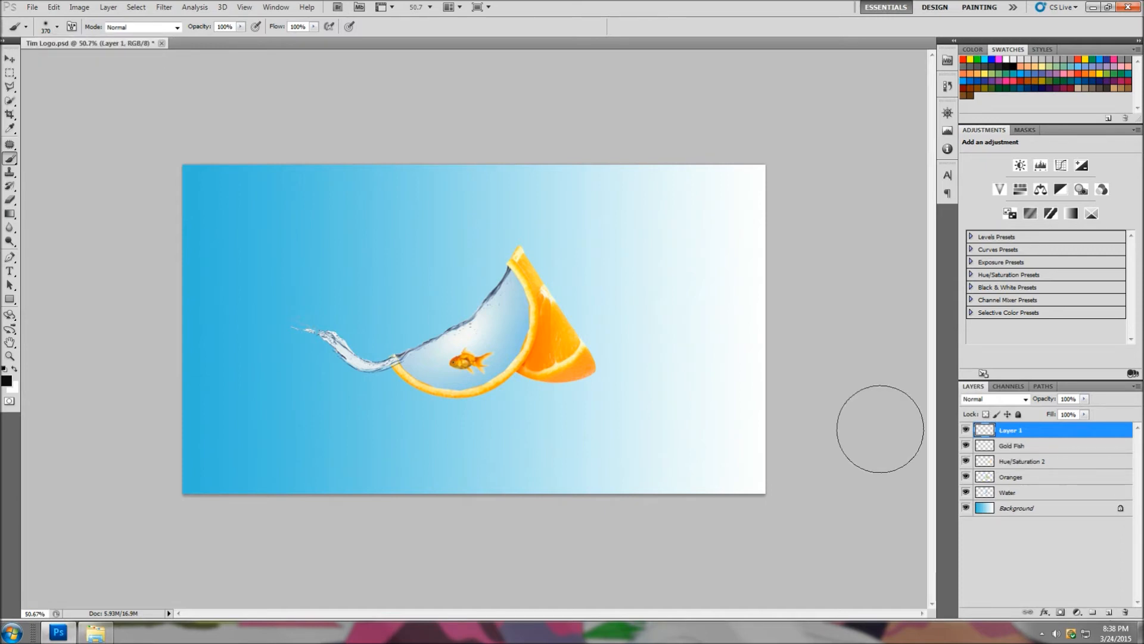
left_click(473, 373)
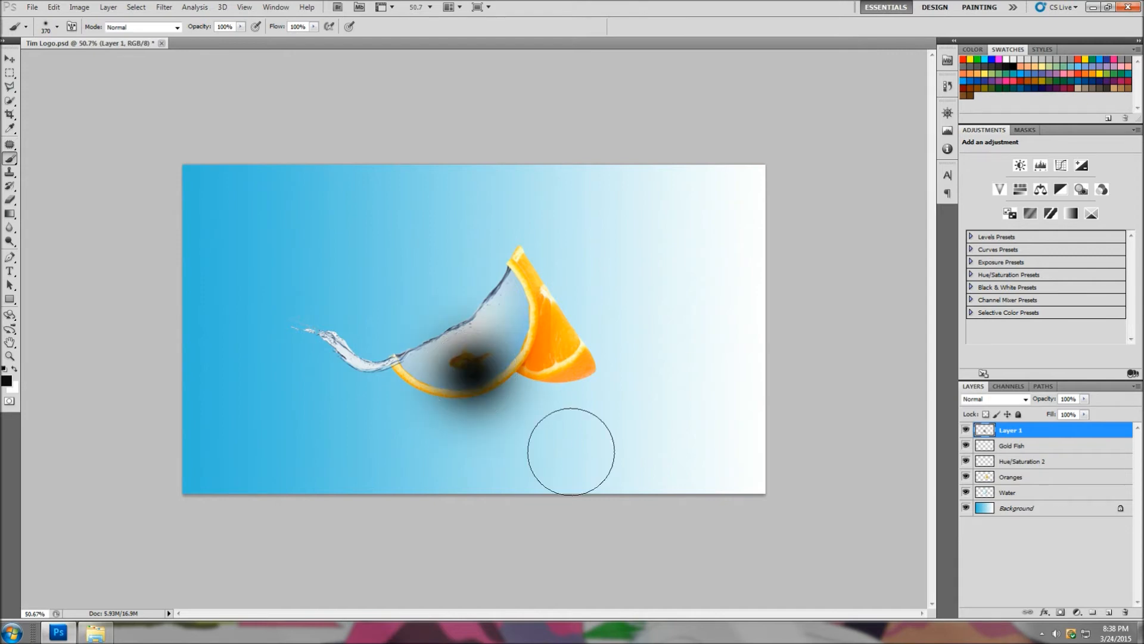
Transform the black spot into a flat ellipse about 24.87% of its height, placed beneath the bowl-shaped orange slice
left_click(10, 59)
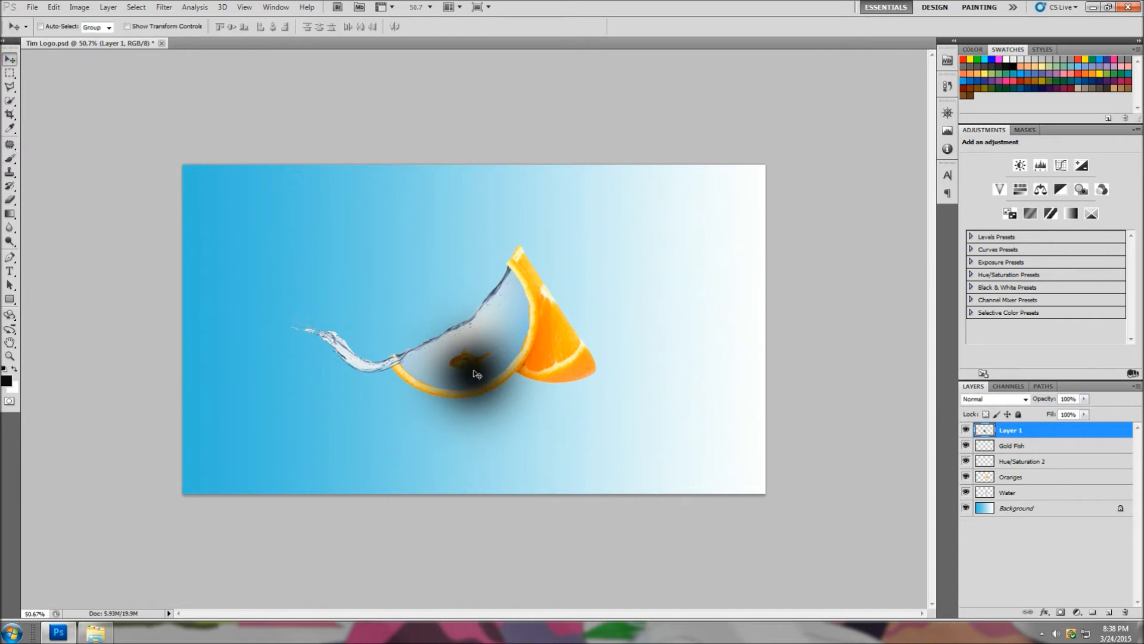
key("ctrl+t")
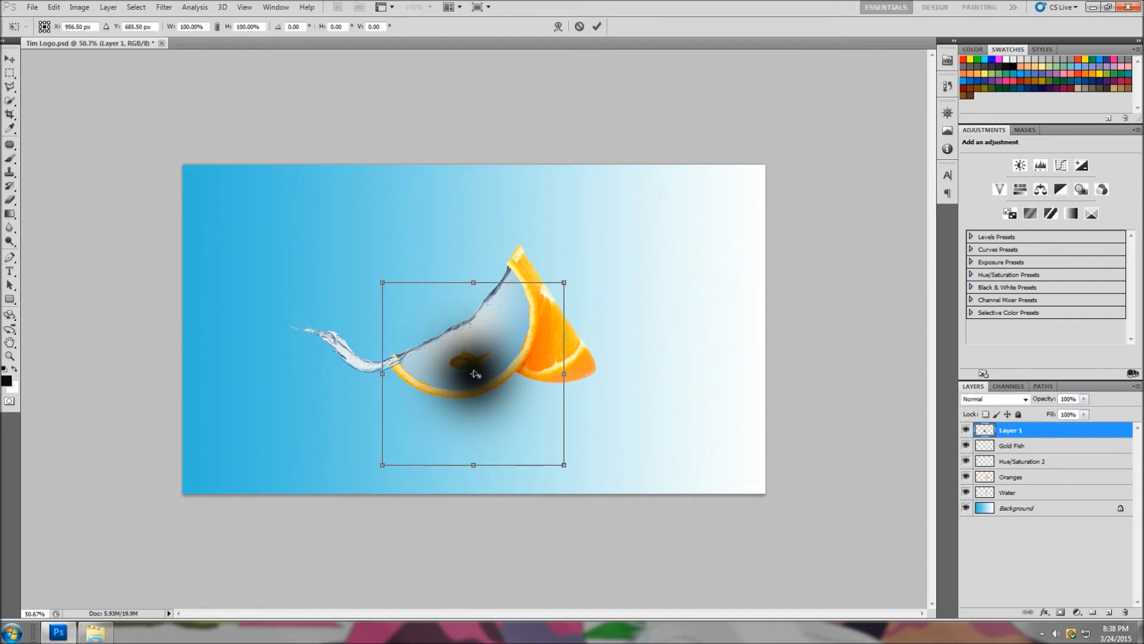
left_click_drag(478, 461, 492, 403)
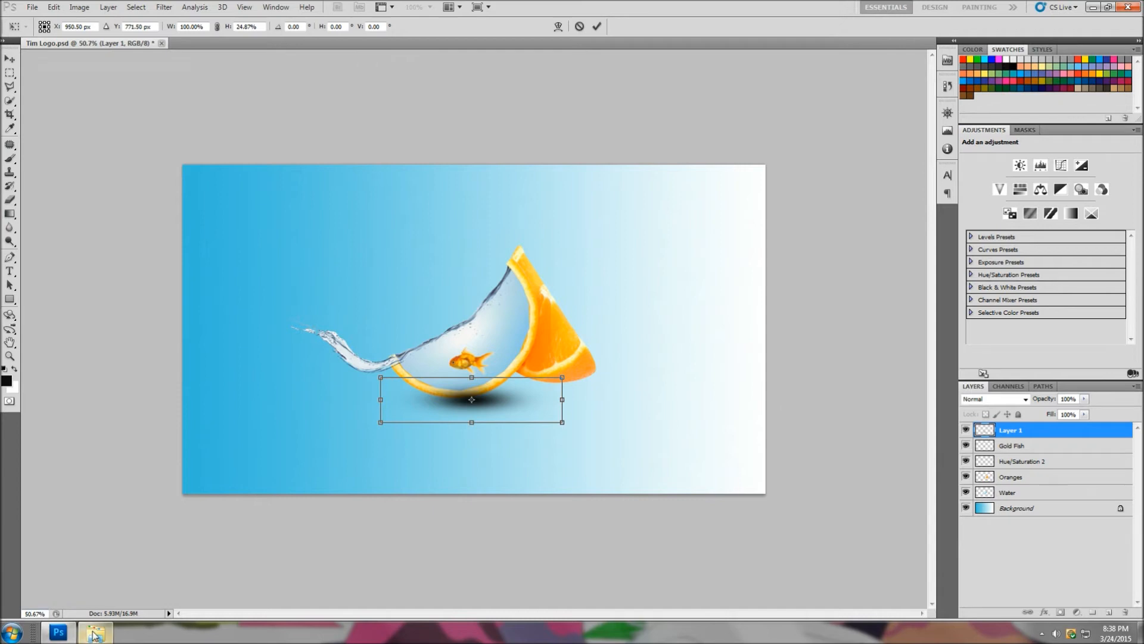
type("2")
key("Return")
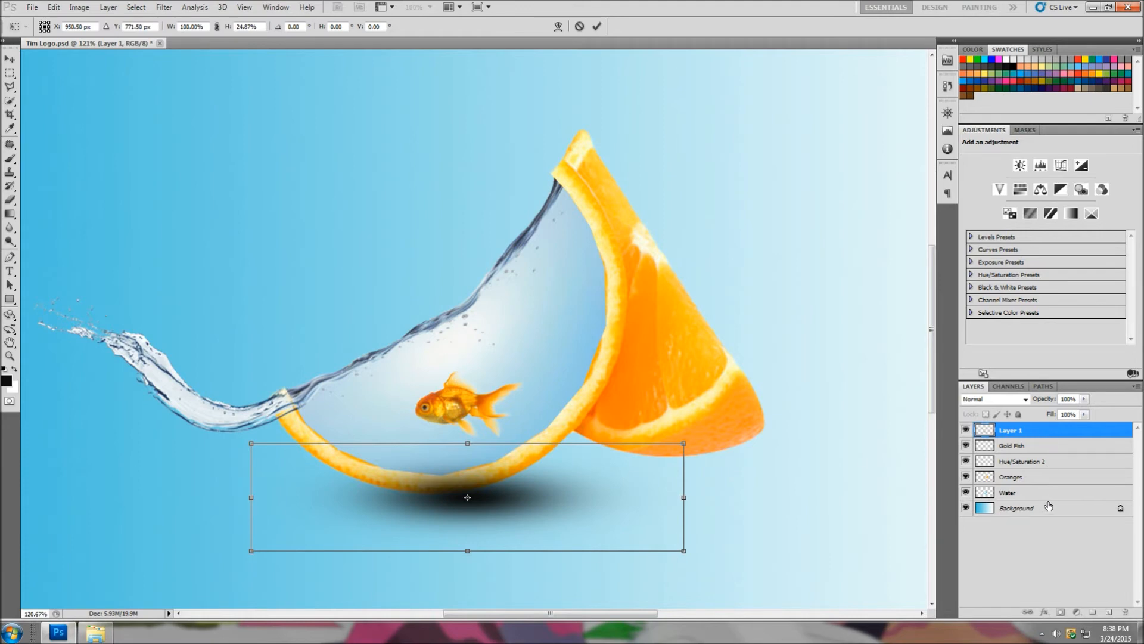
right_click(513, 490)
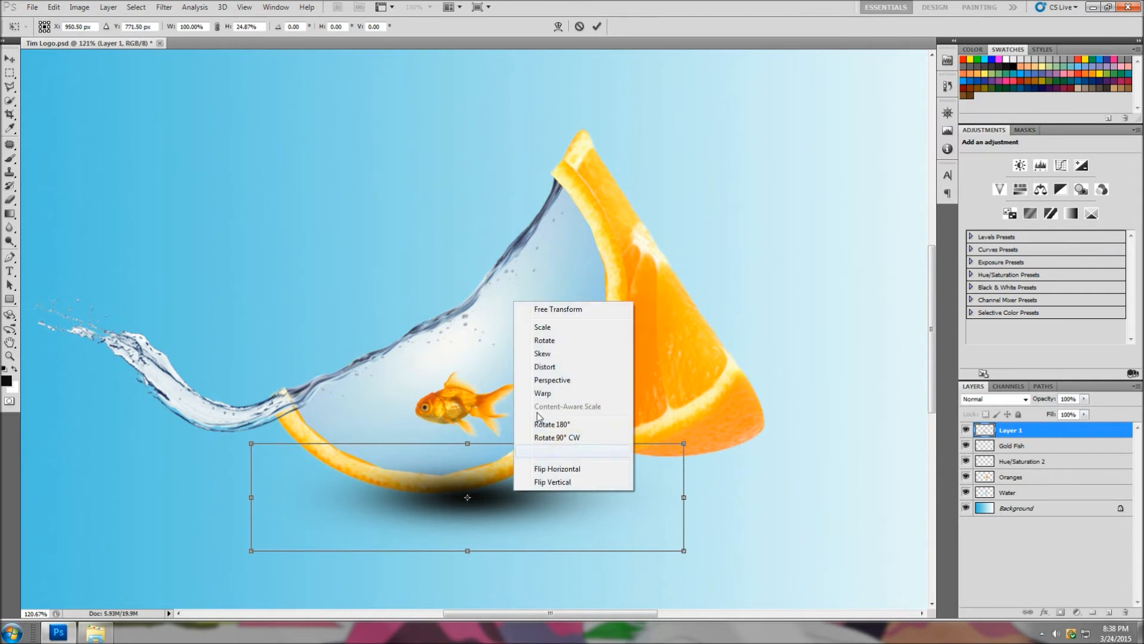
left_click(472, 515)
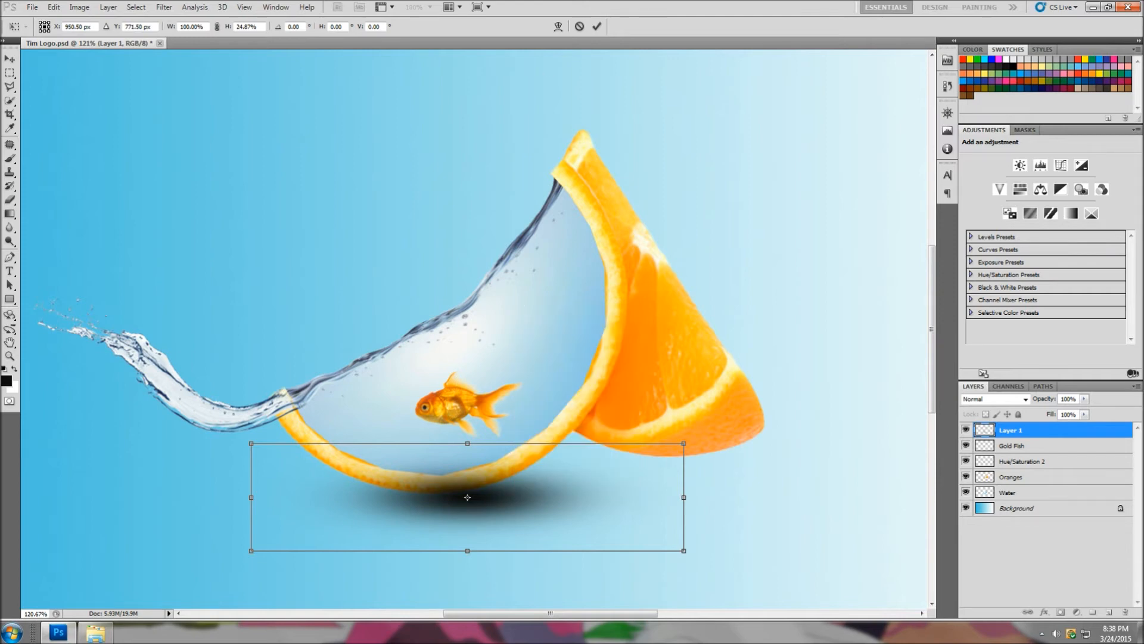
left_click(596, 26)
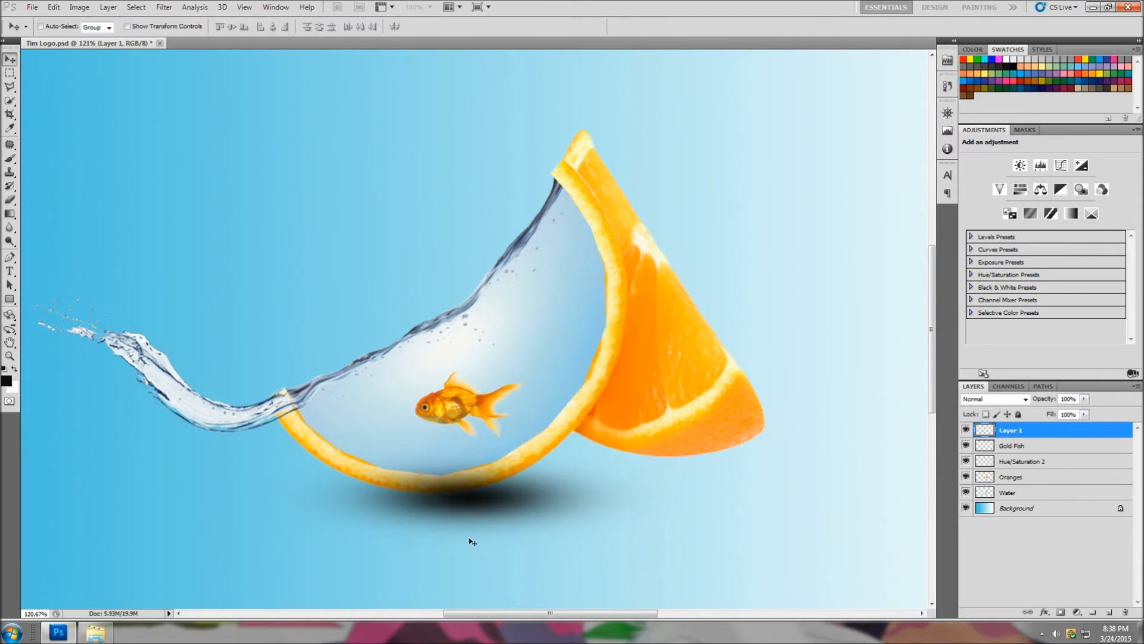
Rename Layer 1 as Shadow and place it directly above the Background layer
double_click(1047, 433)
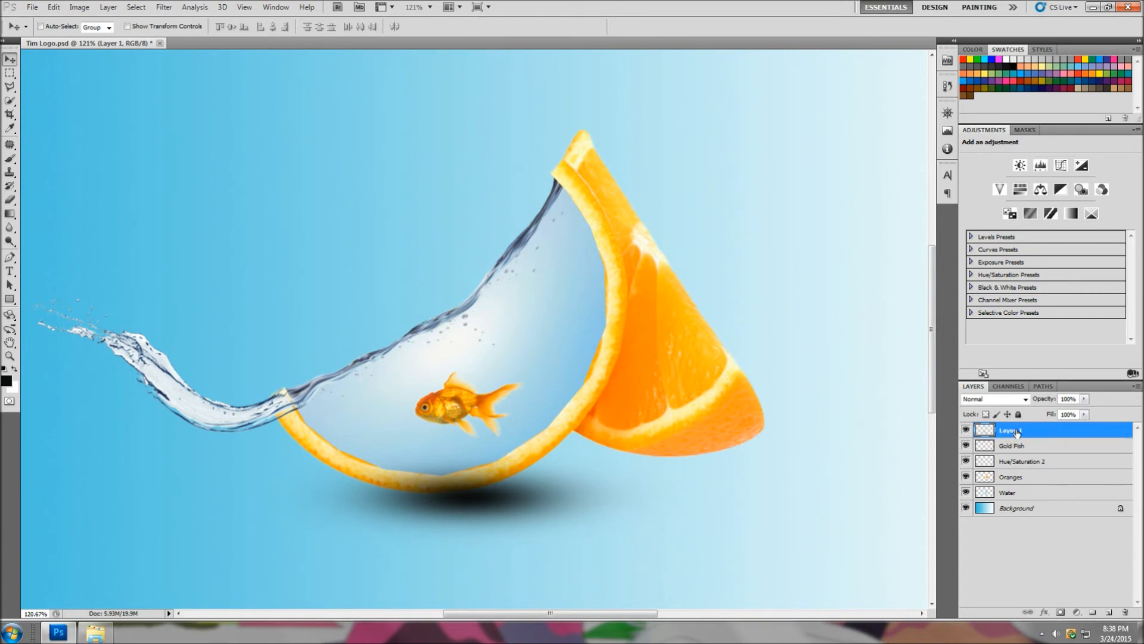
double_click(1016, 431)
key("BackSpace")
type("Shadow")
left_click(1047, 434)
left_click_drag(1047, 434, 1072, 504)
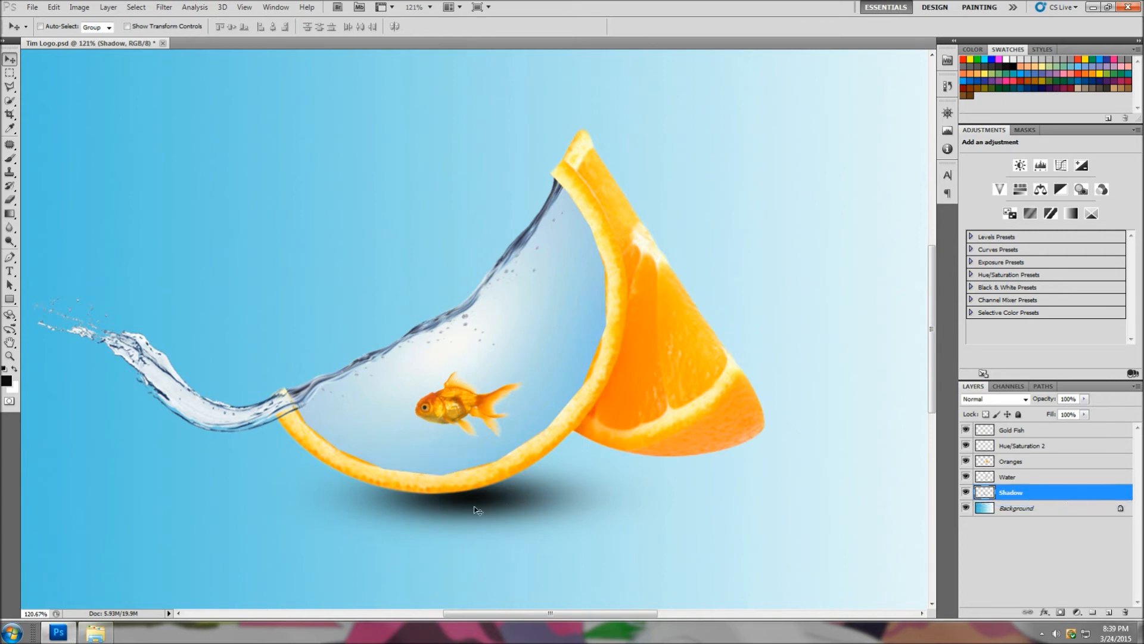
Move the shadow slightly up under the bowl-shaped slice and stretch it to about 153.55% width
mouse_move(476, 510)
left_mouse_down()
mouse_move(464, 492)
mouse_move(488, 493)
left_mouse_up()
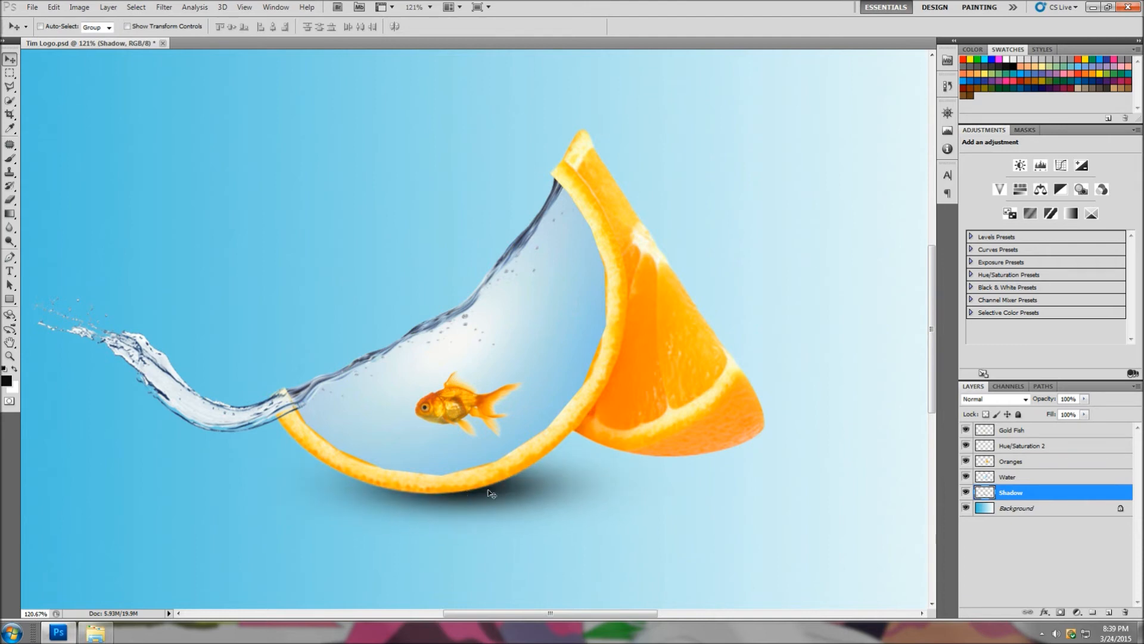
key("ctrl+t")
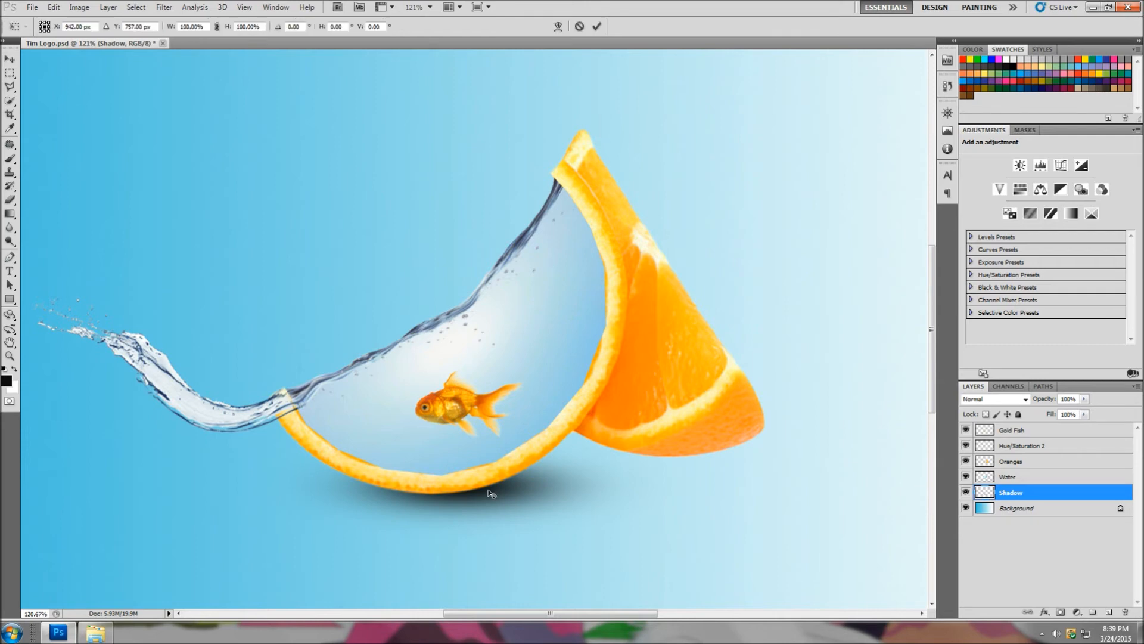
left_click_drag(669, 486, 697, 483)
left_click_drag(248, 487, 101, 471)
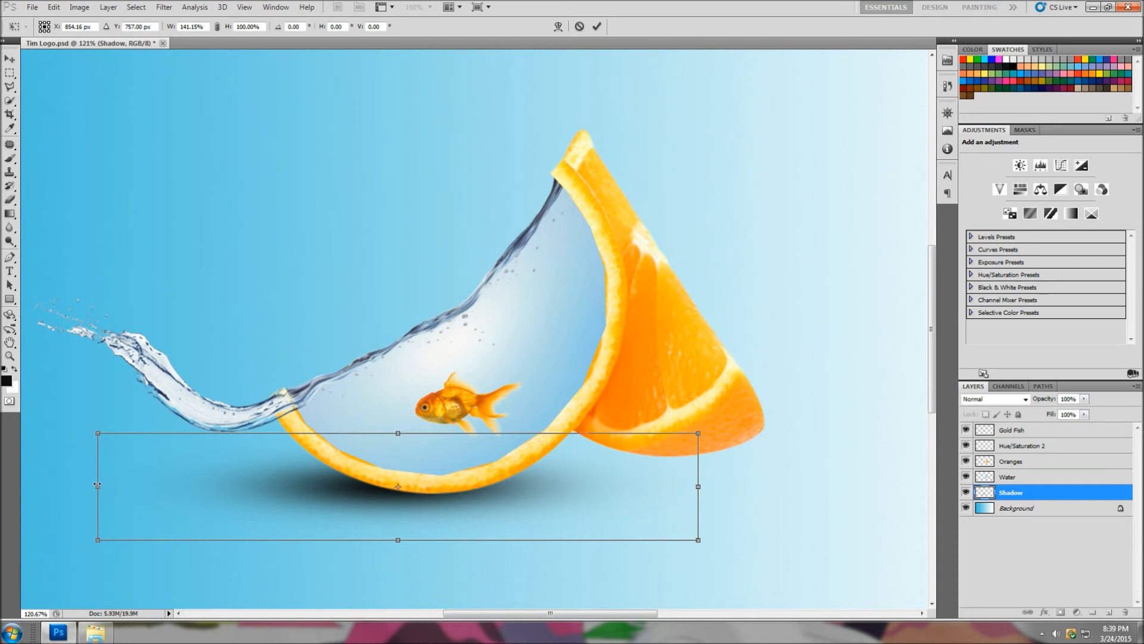
left_click_drag(93, 485, 88, 485)
left_click_drag(703, 485, 742, 486)
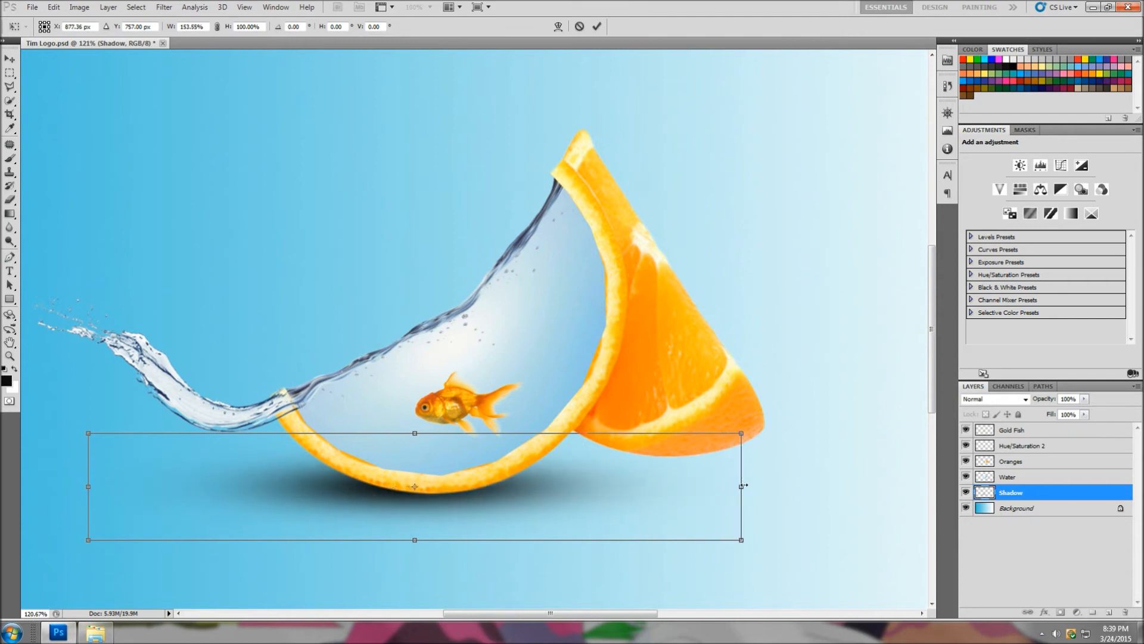
right_click(546, 474)
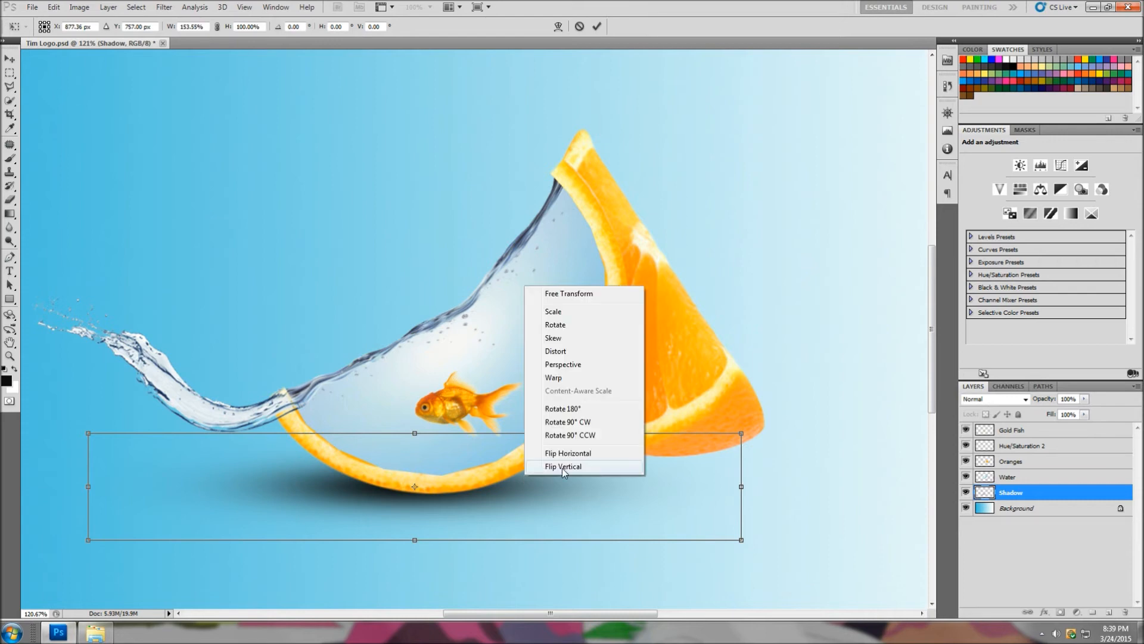
left_click(578, 328)
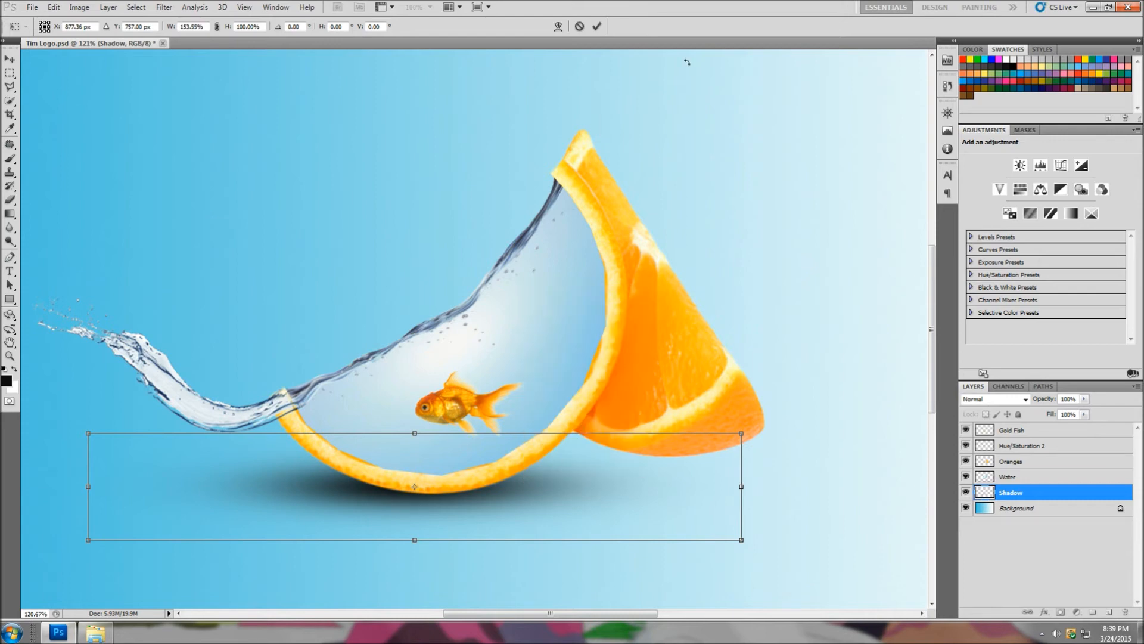
left_click(596, 26)
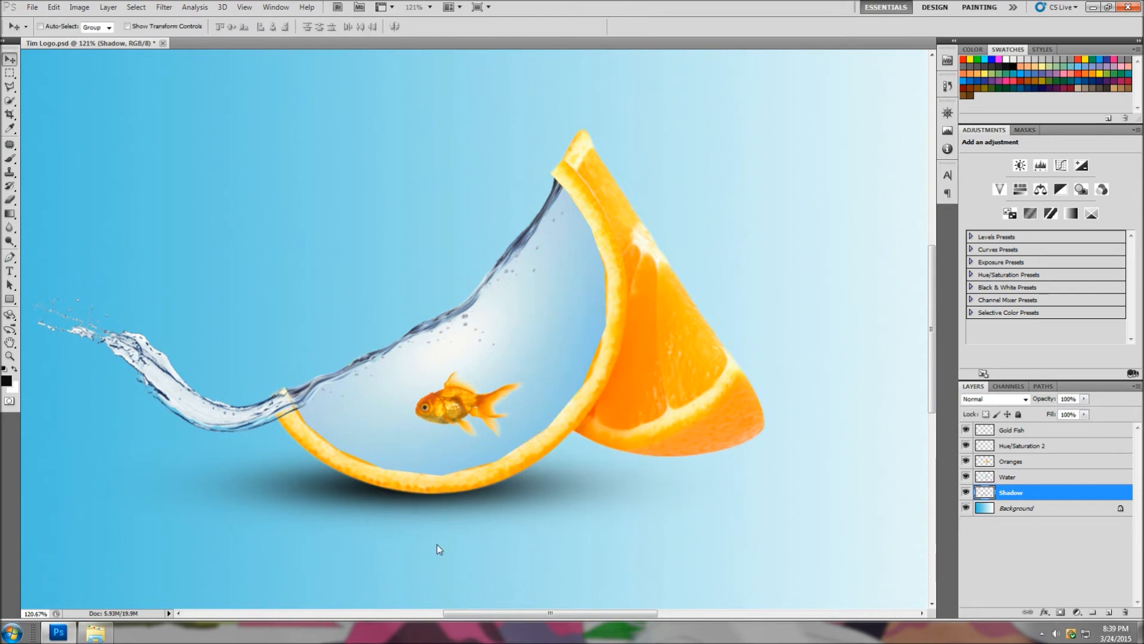
Duplicate the Shadow layer within Tim Logo.psd
right_click(1055, 495)
left_click(1049, 495)
right_click(1048, 494)
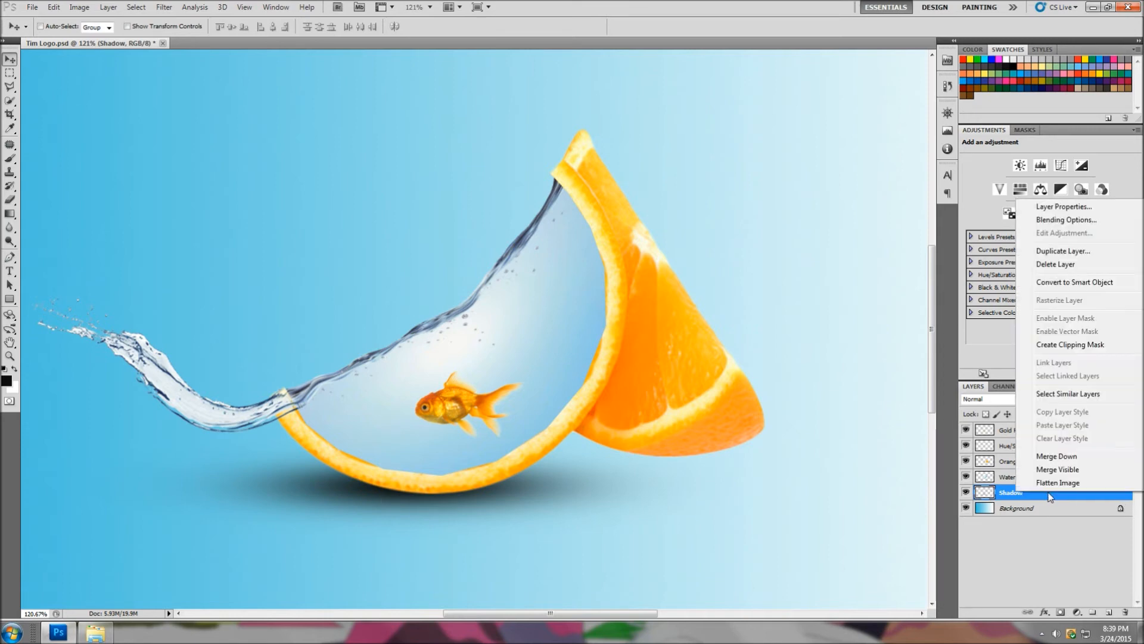
left_click(1054, 253)
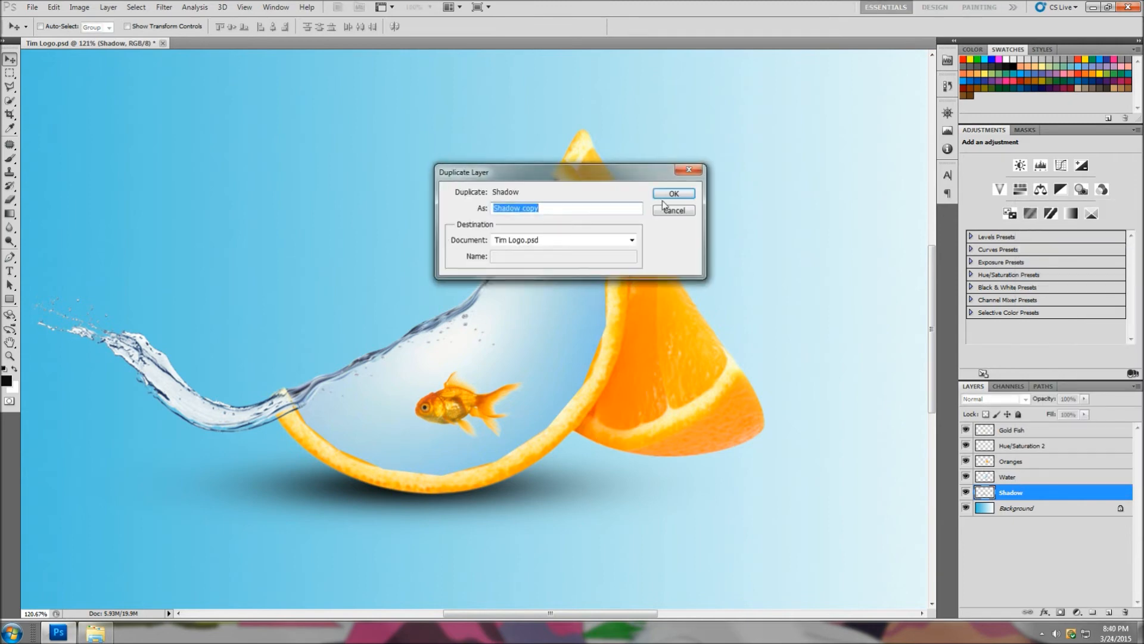
left_click(672, 193)
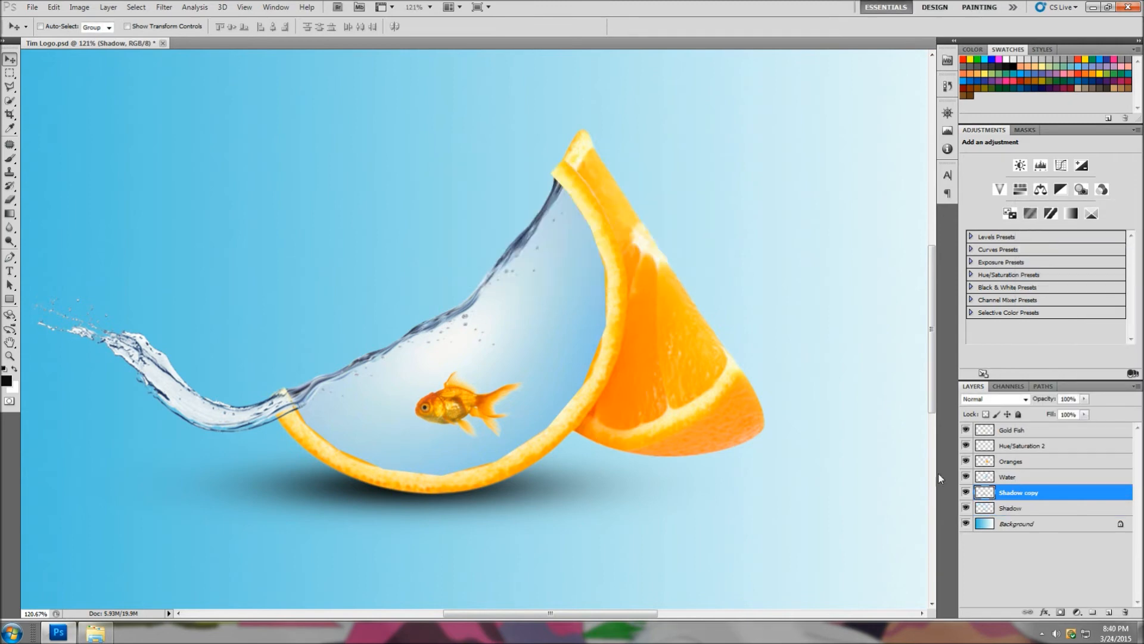
Move the duplicated shadow beneath the rear orange wedge and scale it to about 51.91% width and 85.14% height
left_click_drag(402, 503, 638, 467)
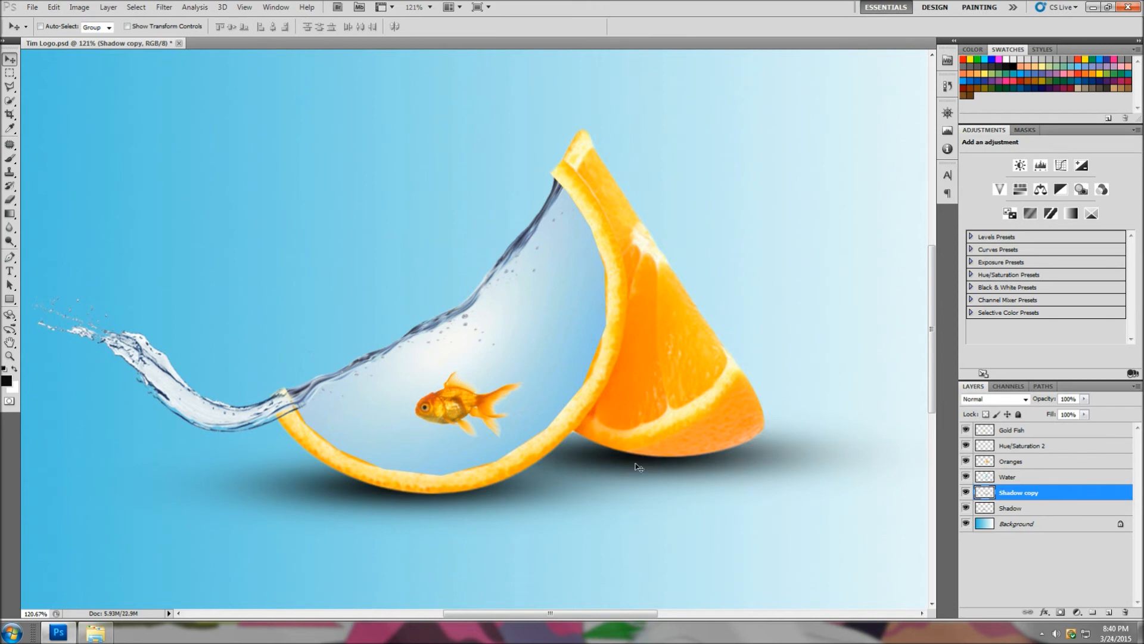
key("ctrl+t")
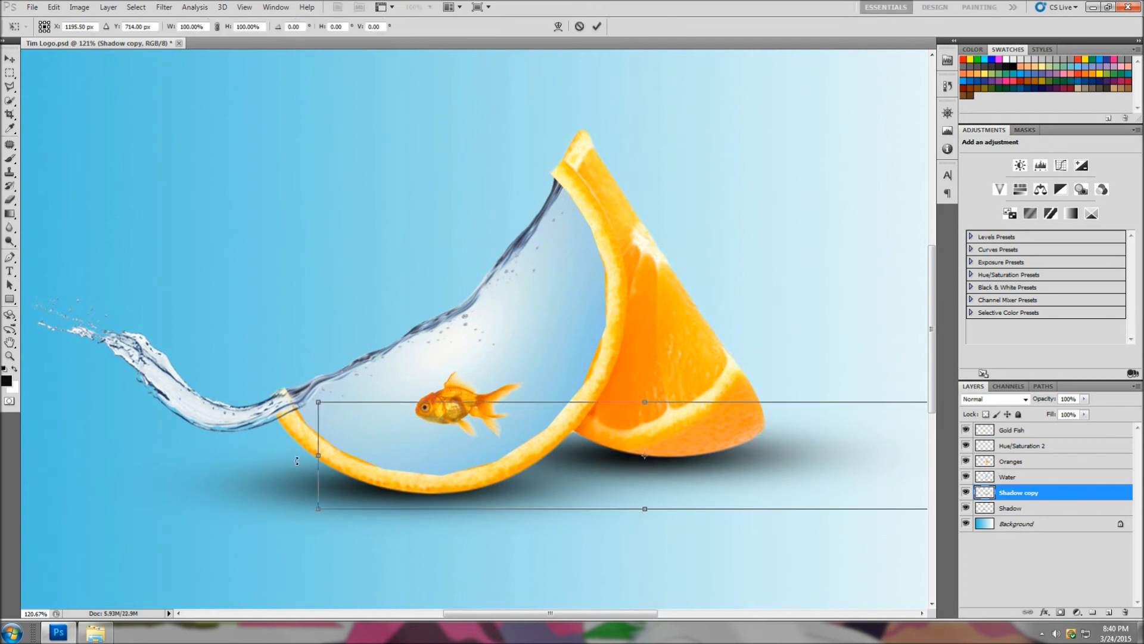
left_click_drag(319, 465, 497, 448)
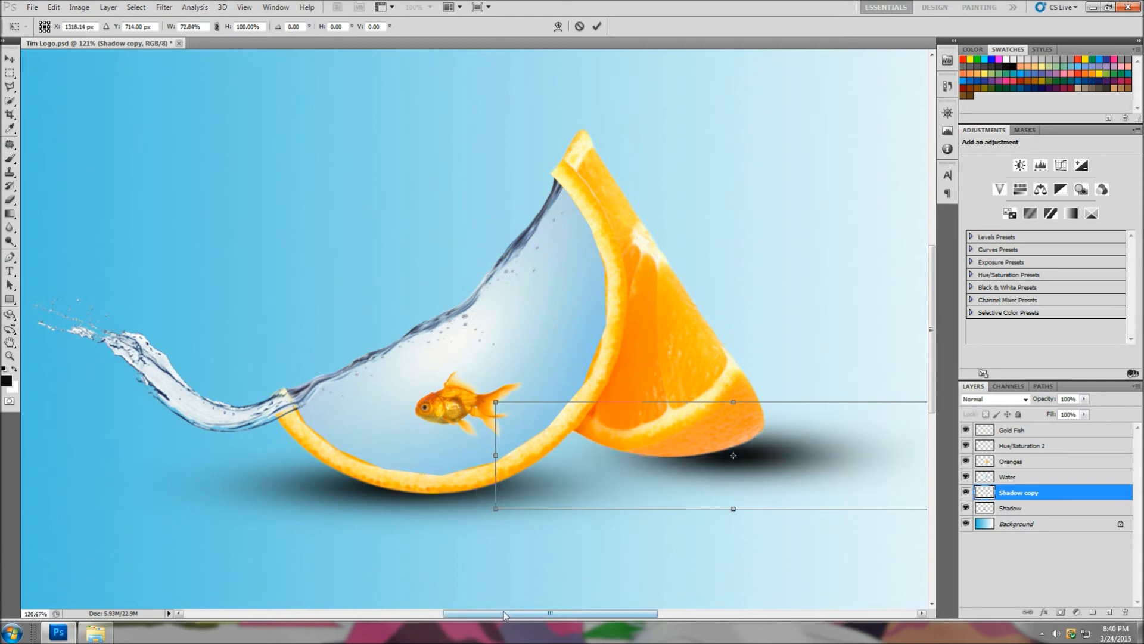
left_click_drag(504, 615, 584, 614)
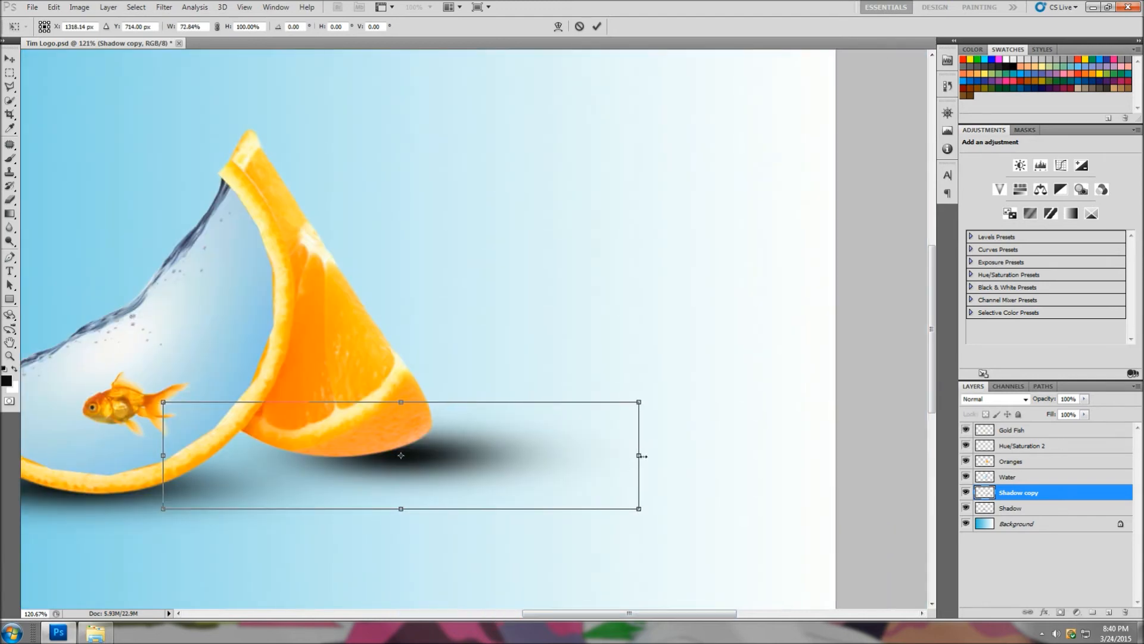
left_click_drag(642, 455, 505, 465)
left_click_drag(378, 484, 333, 479)
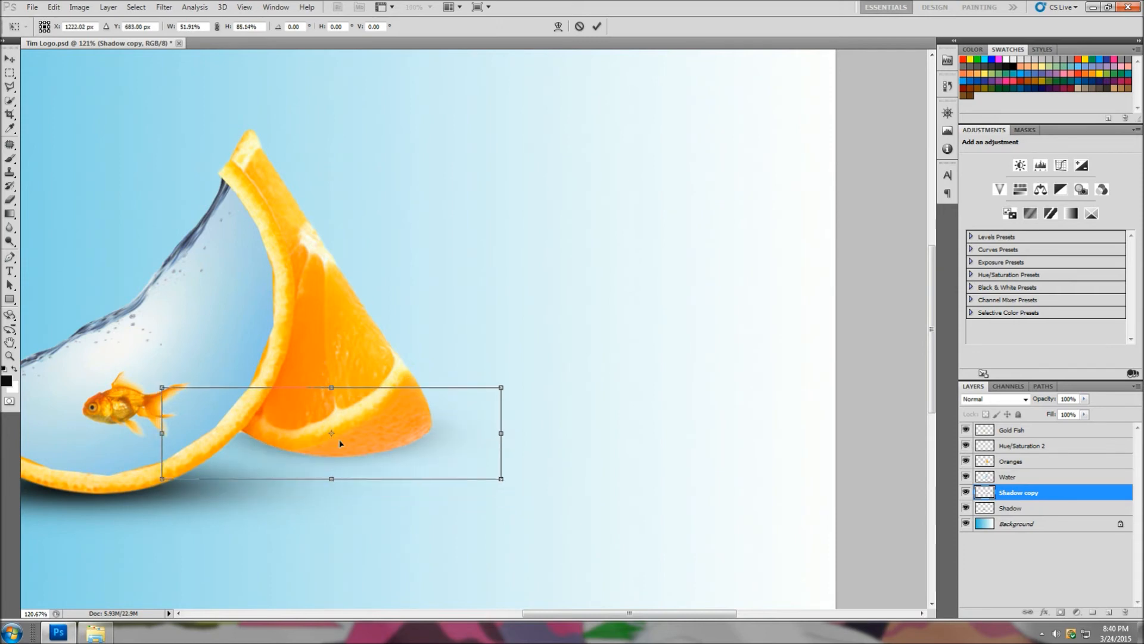
left_click_drag(373, 441, 374, 463)
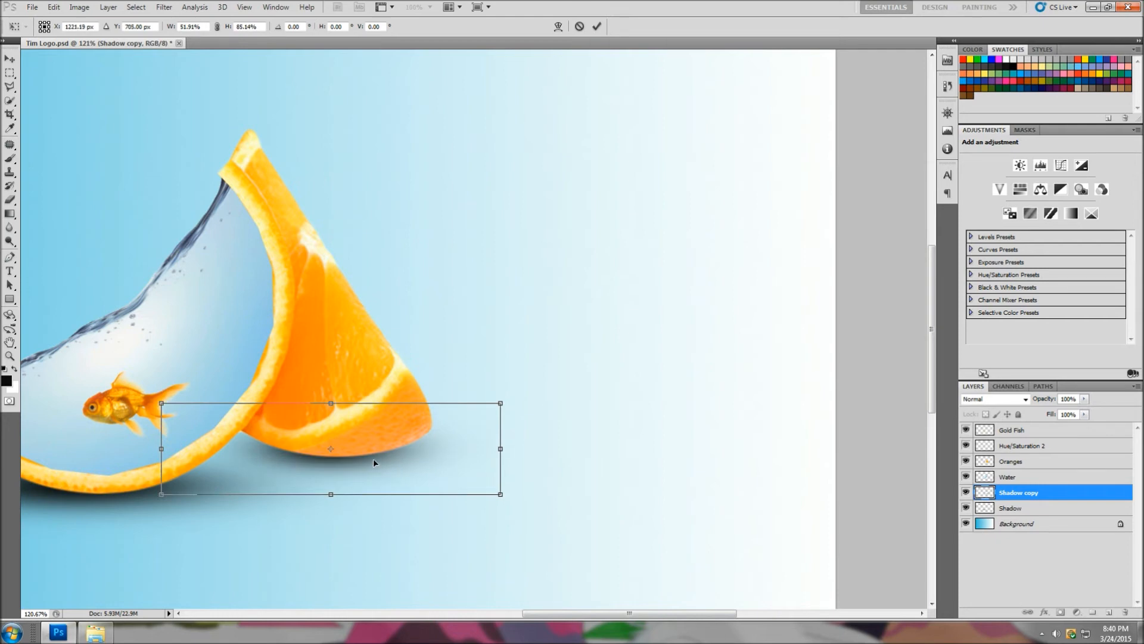
Nudge the duplicated shadow left beneath the rear orange wedge, scale it to about 45.98% width and 91.85% height, and apply the transform
left_click_drag(165, 447, 205, 448)
key("Left")
key("Left")
key("Left")
key("Left")
key("Left")
key("Left")
key("Left")
key("Left")
key("Left")
key("Left")
key("Left")
key("Left")
key("Left")
key("Left")
key("Left")
key("Left")
key("Left")
key("Left")
key("Left")
key("Left")
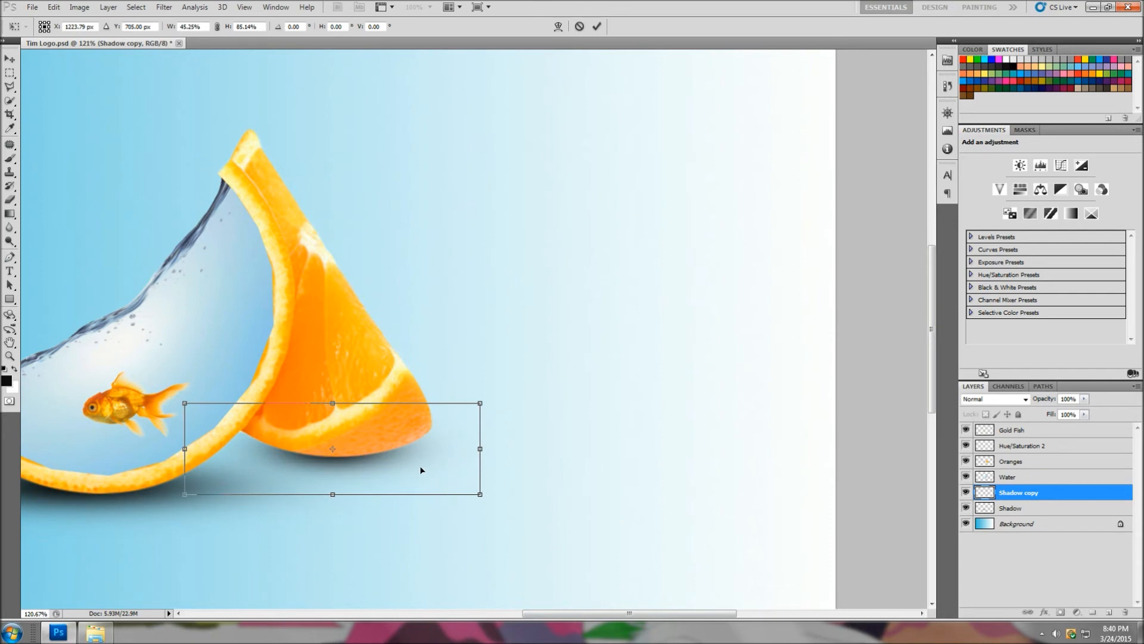
left_click_drag(476, 448, 486, 448)
left_click_drag(332, 497, 335, 502)
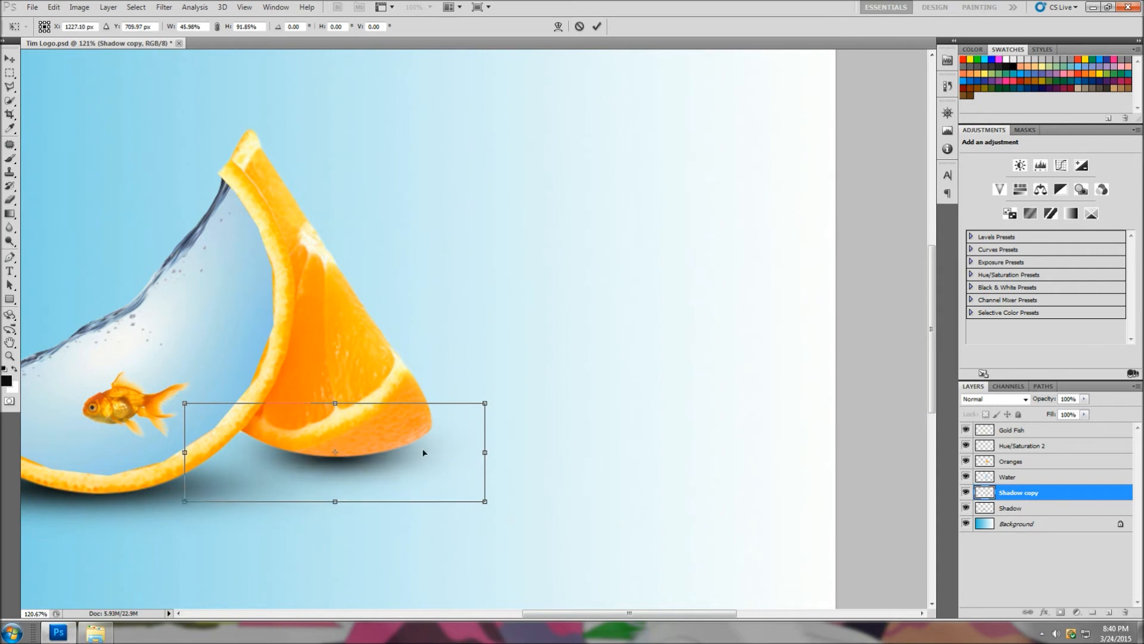
left_click(595, 26)
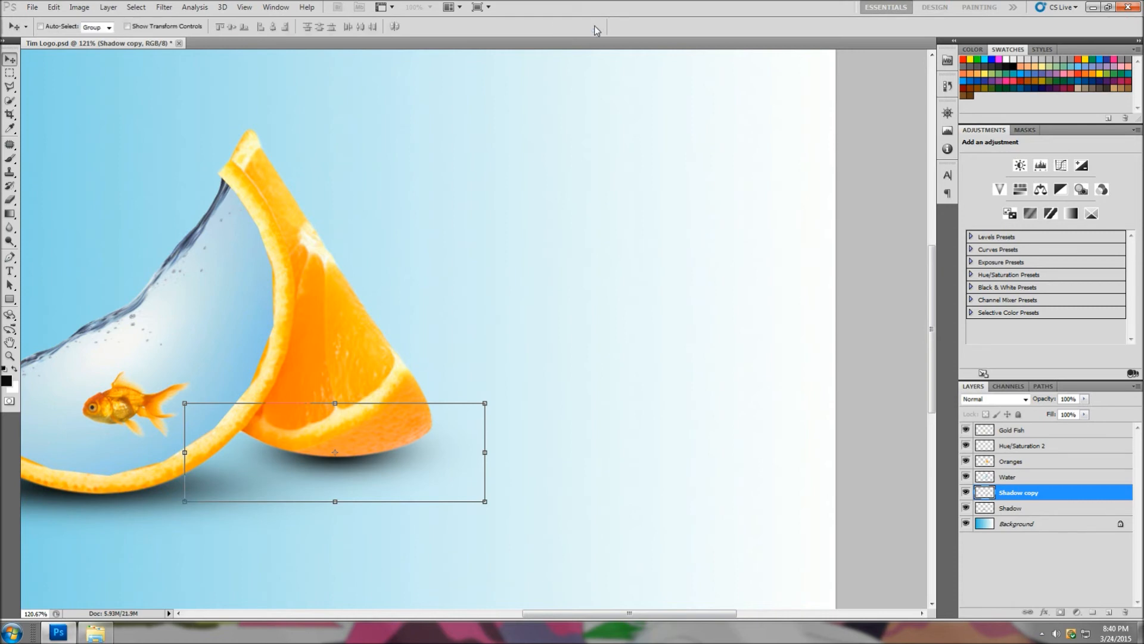
Add a centred black text line "TIM'S" in Trajan Pro Bold 24 pt below the bowl-shaped slice and start a second line
left_click_drag(570, 612, 530, 621)
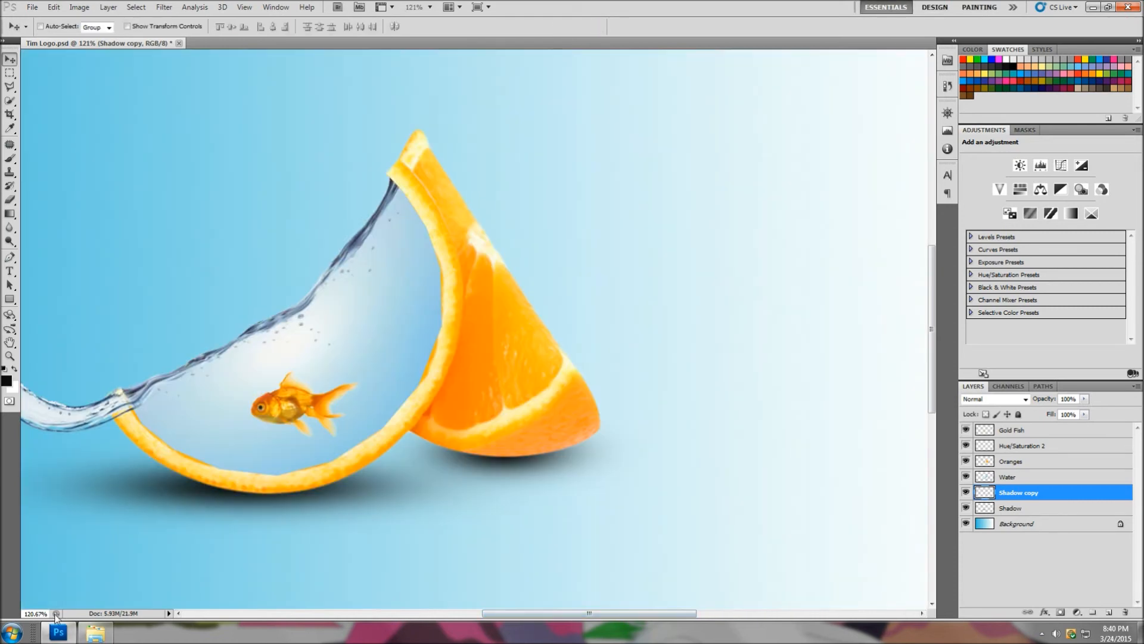
left_click(31, 615)
key("BackSpace")
key("BackSpace")
type("5")
key("Return")
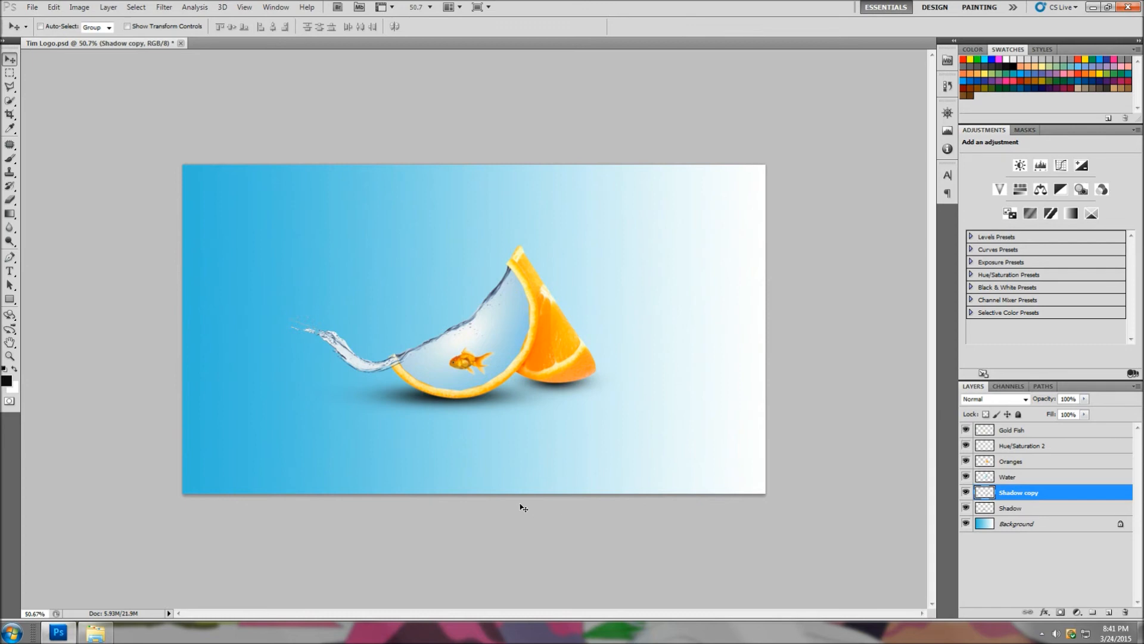
left_click(9, 274)
left_click(439, 425)
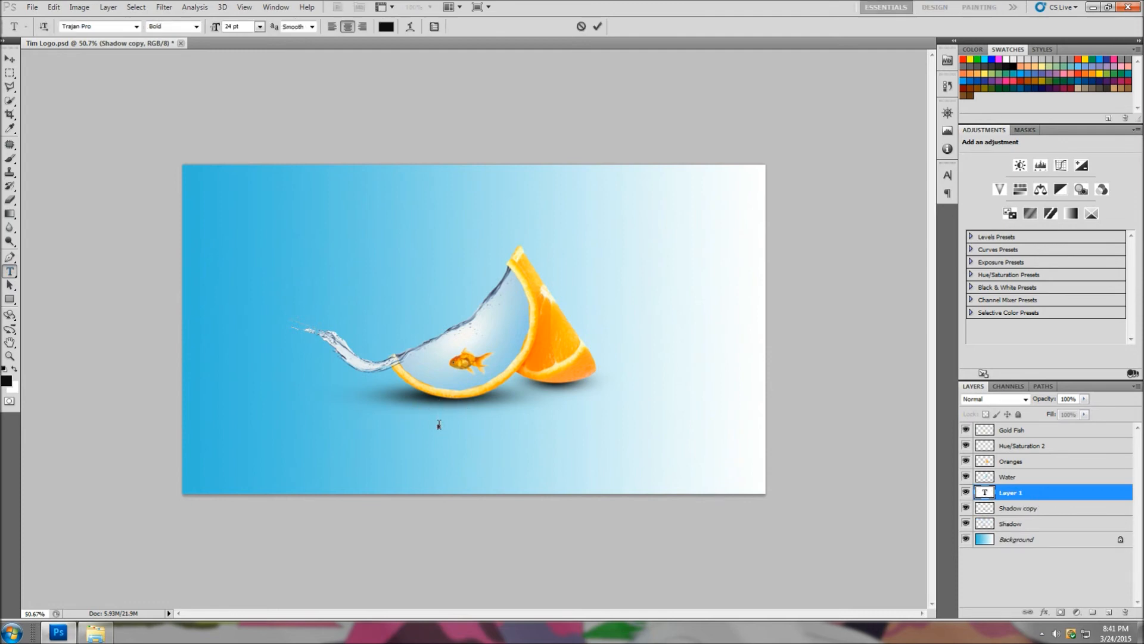
type("TIM")
type("'S")
key("Return")
Enter "PET STORE" as the second line of the text
type("F")
key("BackSpace")
type("PRE")
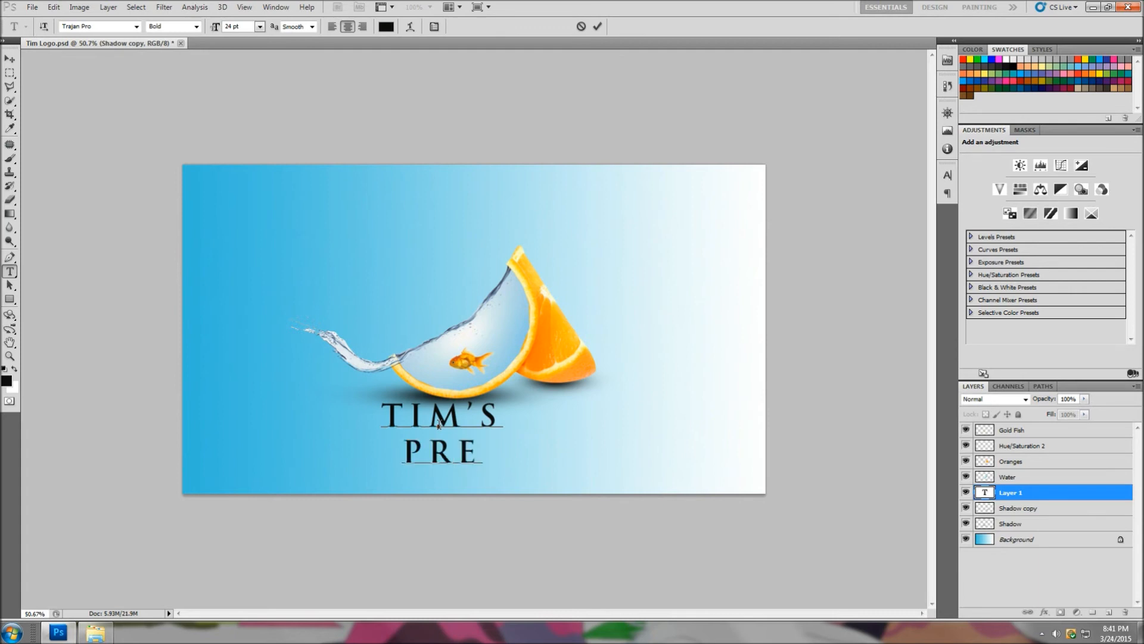
key("BackSpace")
key("BackSpace")
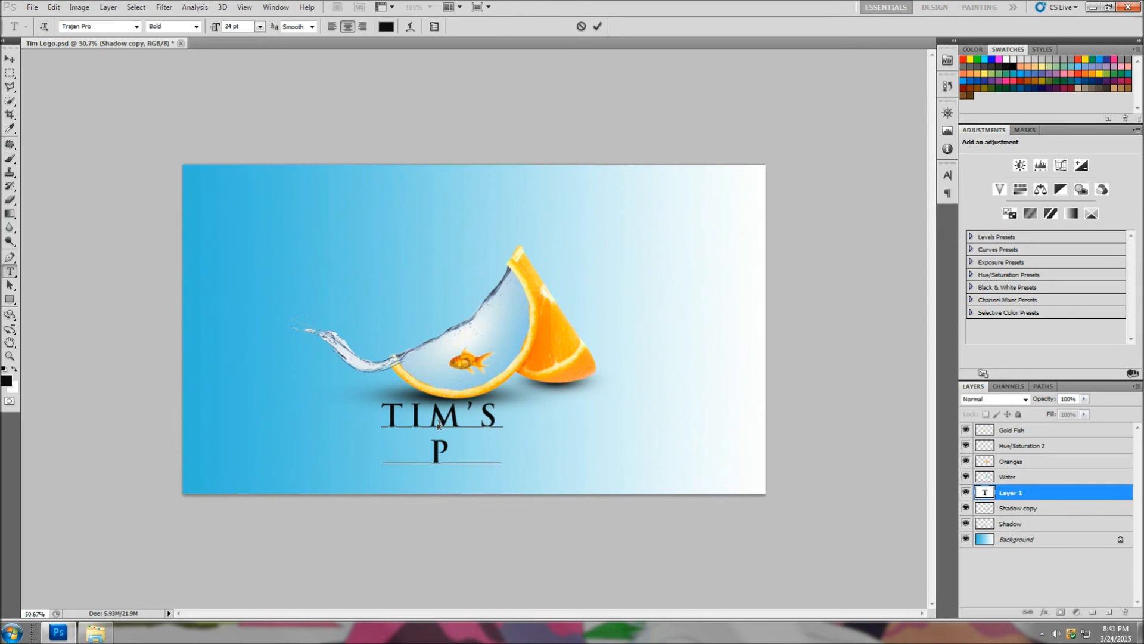
type("ET STORE")
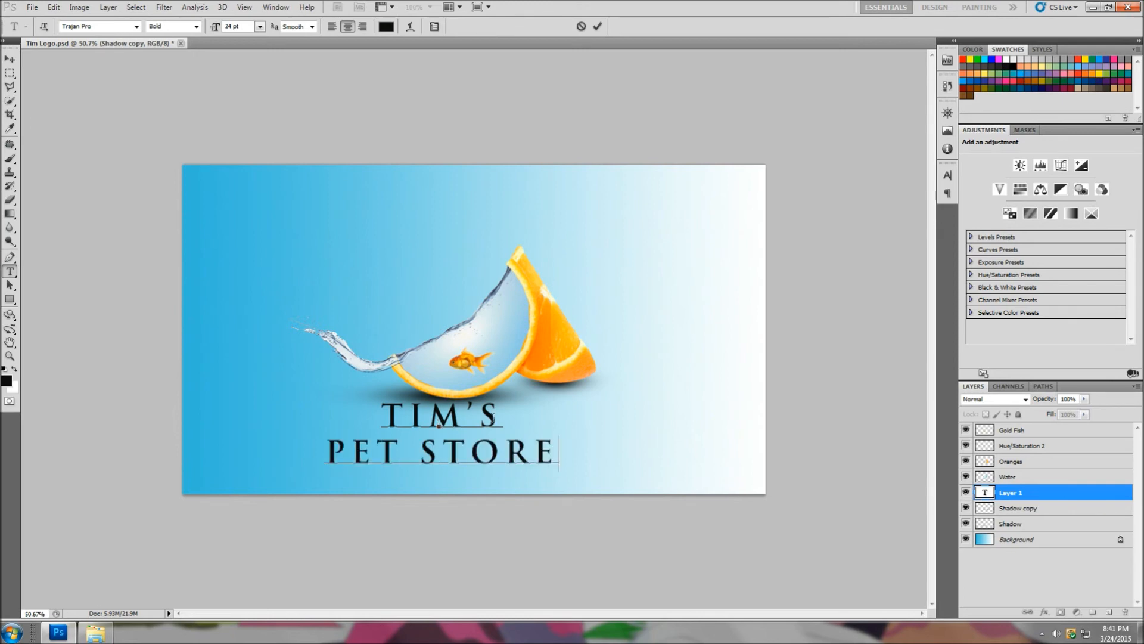
Replace the word PET in the second line with "FRESH FISH"
left_click(422, 446)
key("BackSpace")
key("BackSpace")
key("BackSpace")
key("BackSpace")
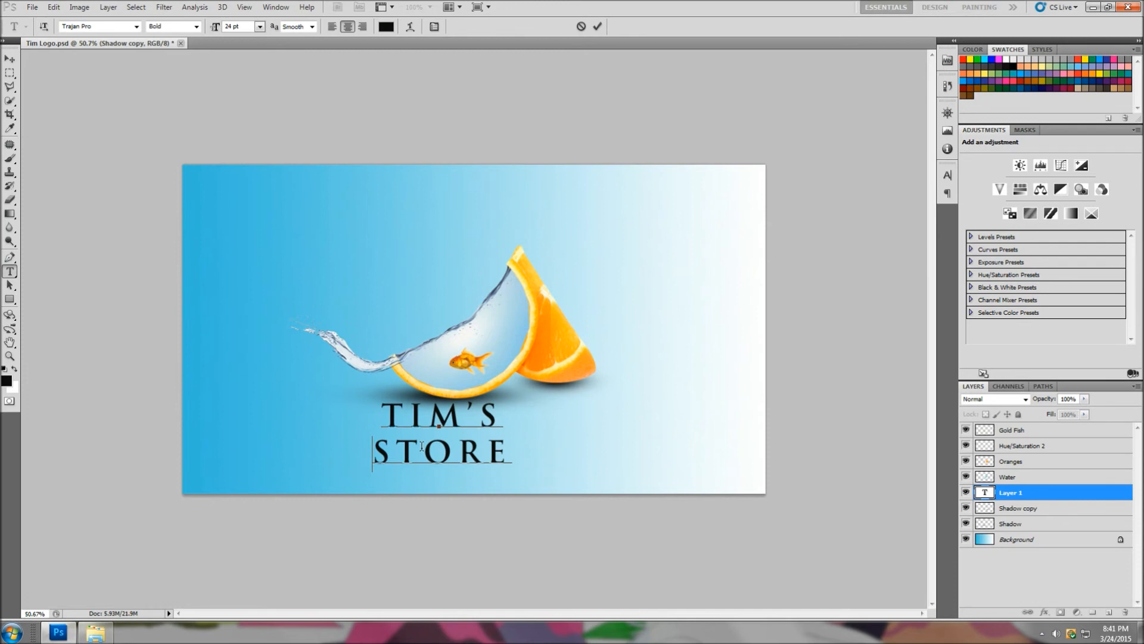
type("FRESH")
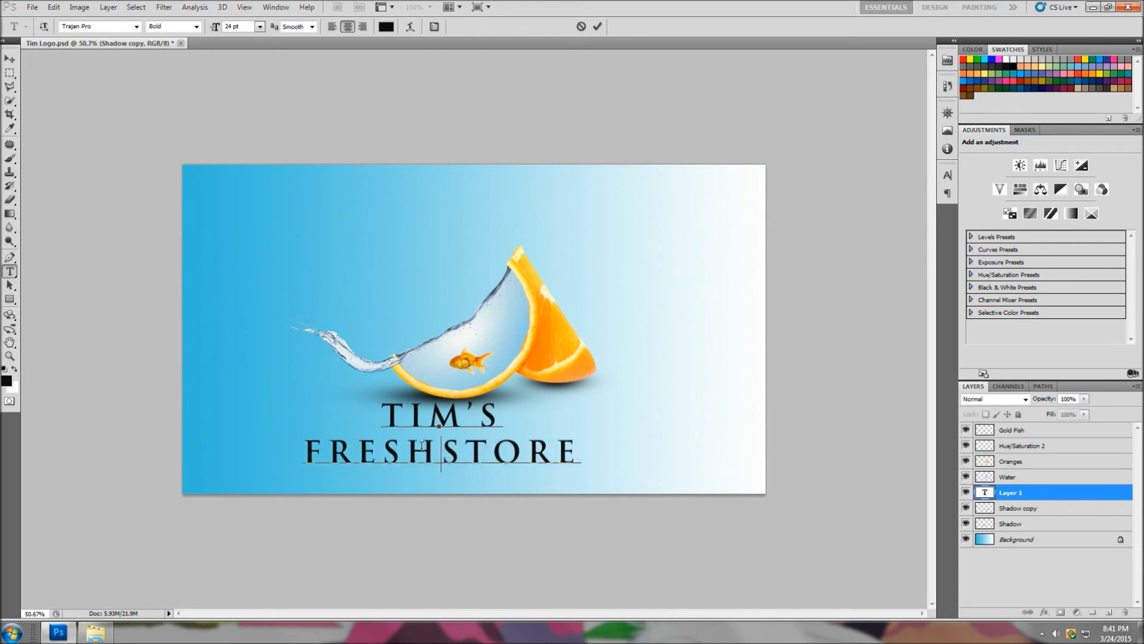
type(" F")
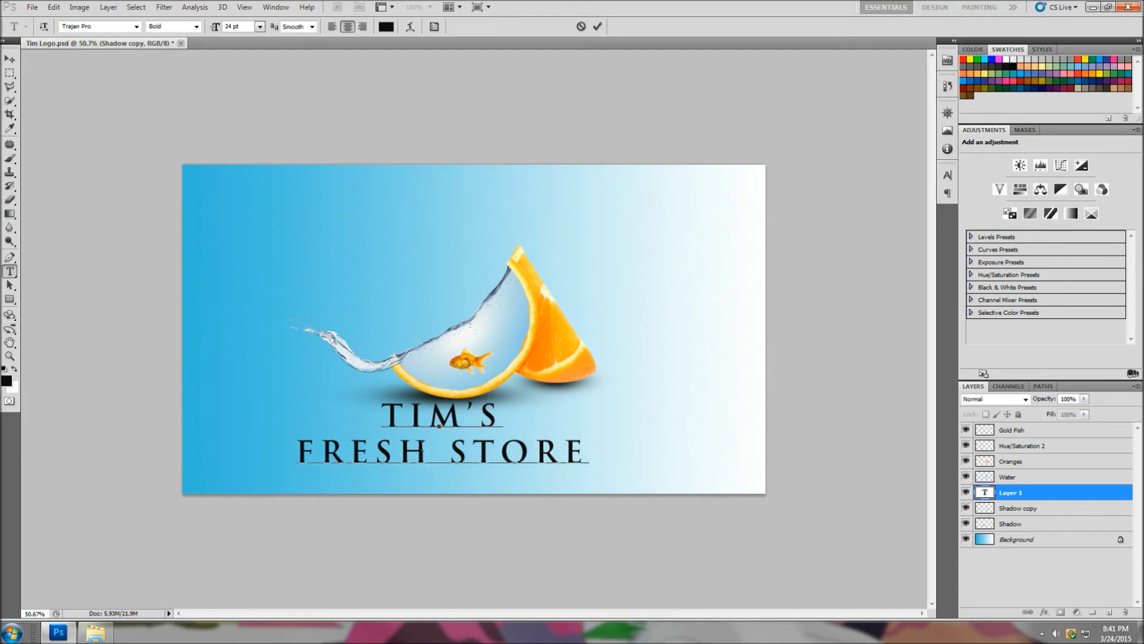
type("IS")
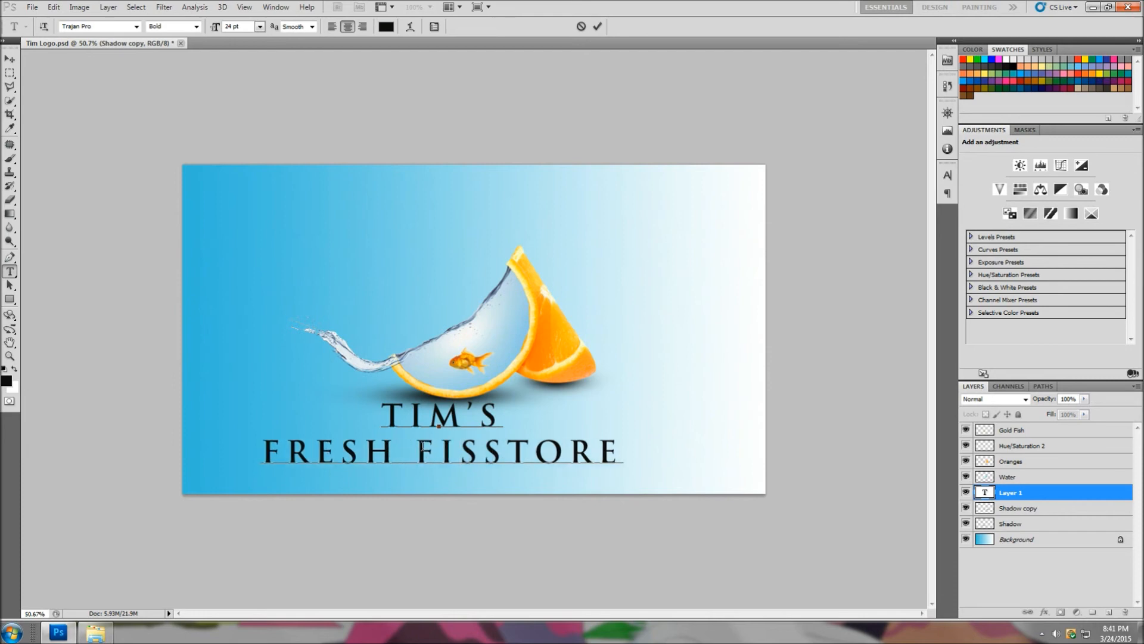
type("H")
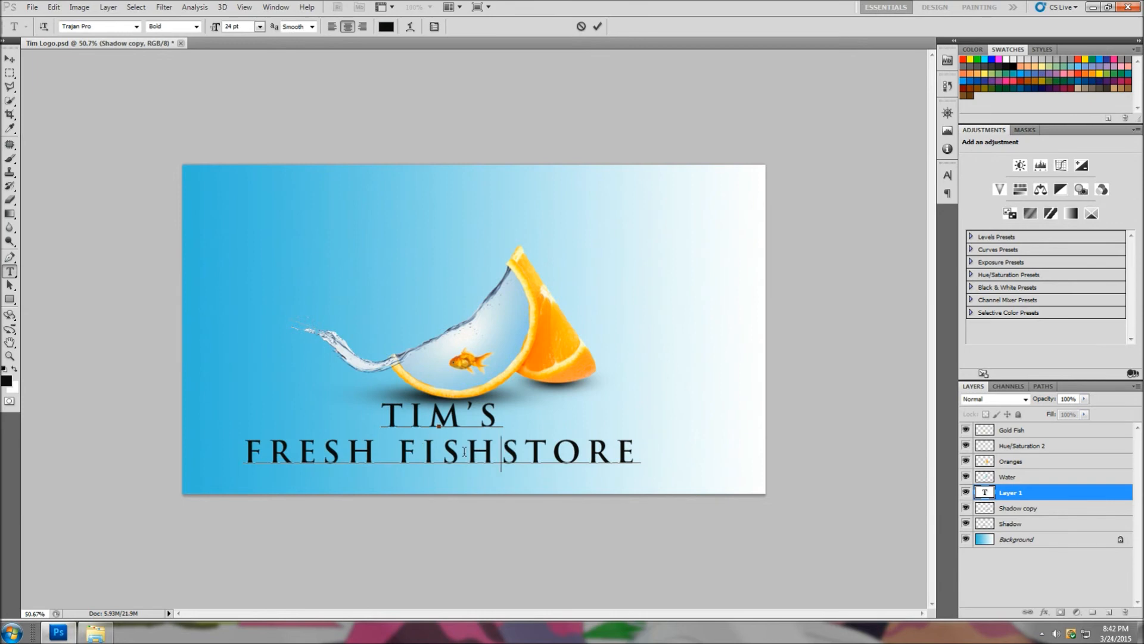
Replace the entire second line of the text with "FRESH FISH MARKET"
left_click_drag(464, 451, 497, 452)
left_click(632, 451)
left_click_drag(620, 453, 245, 451)
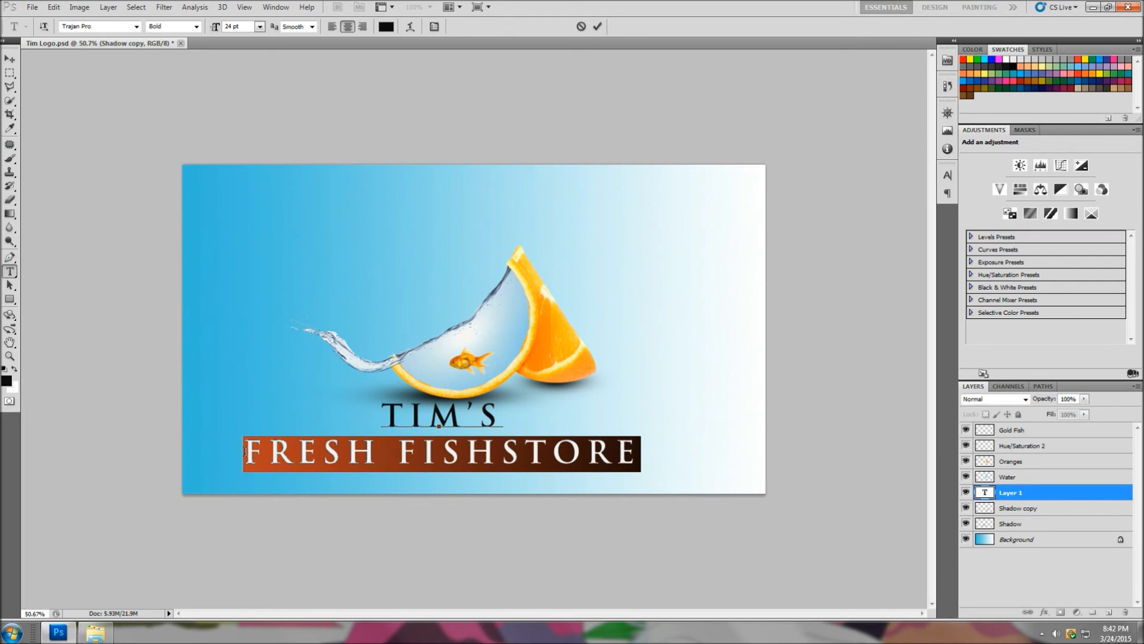
key("BackSpace")
type("FRSH")
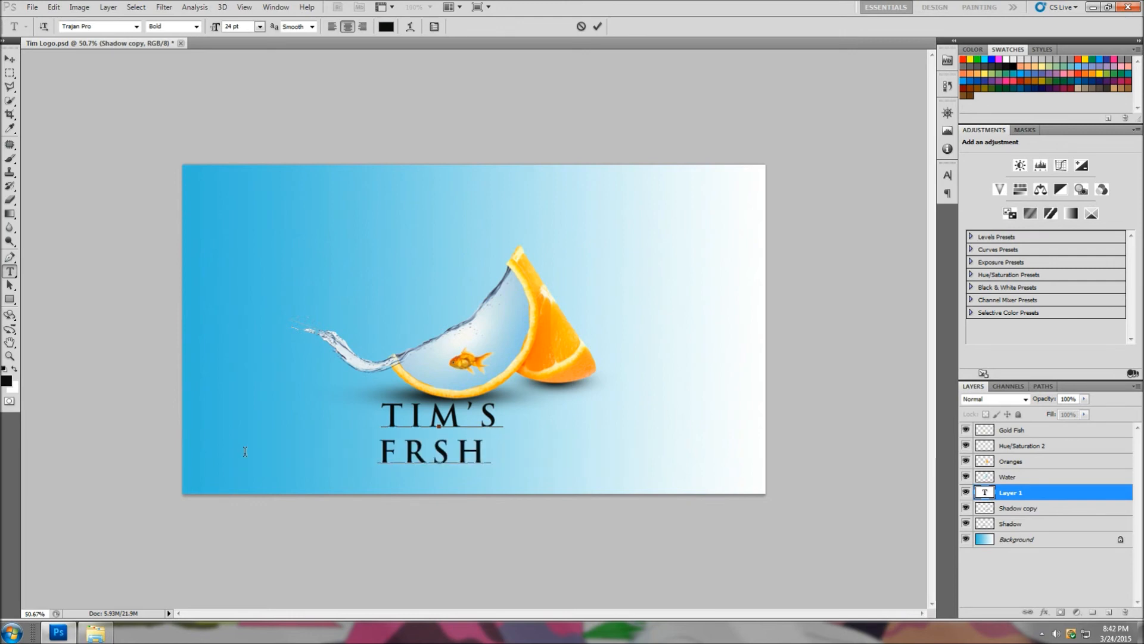
key("BackSpace")
key("BackSpace")
key("BackSpace")
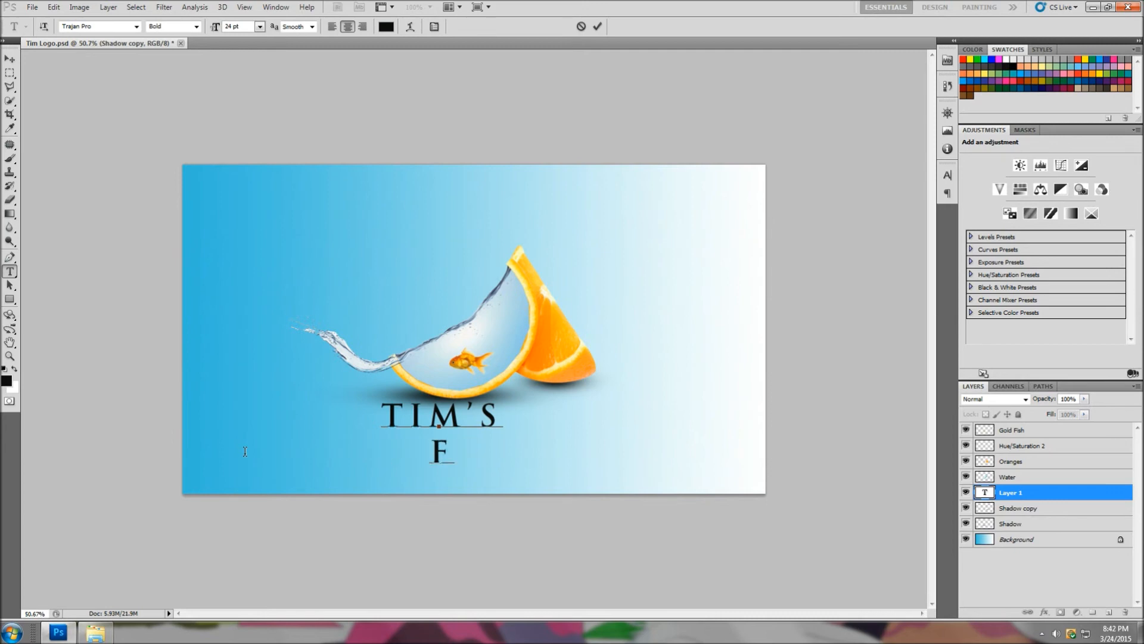
type("RE")
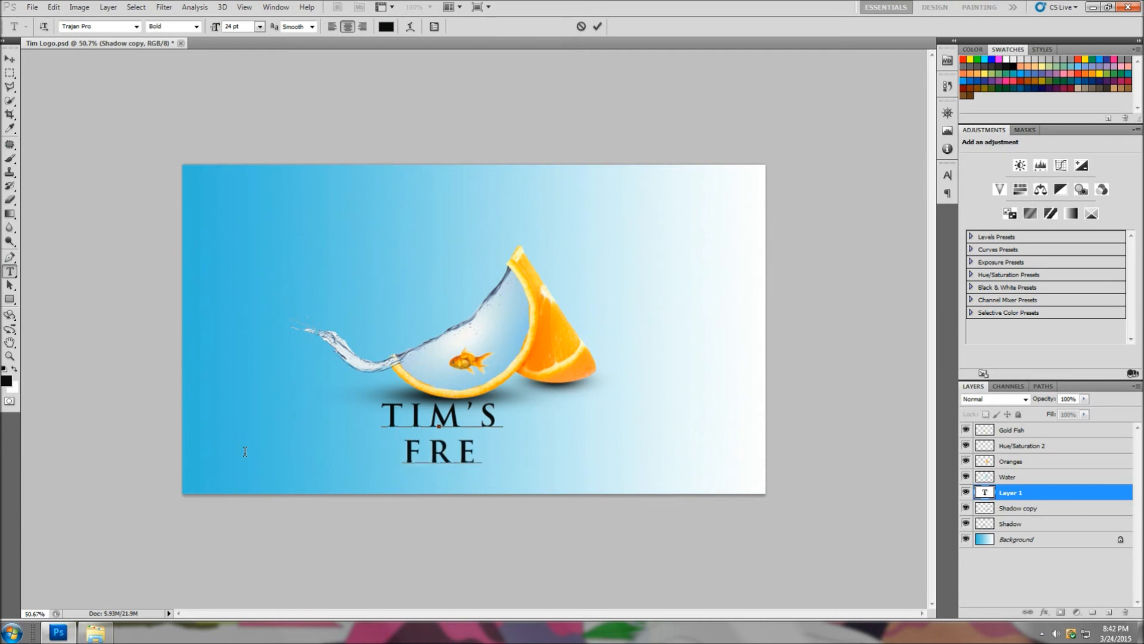
type("SH ")
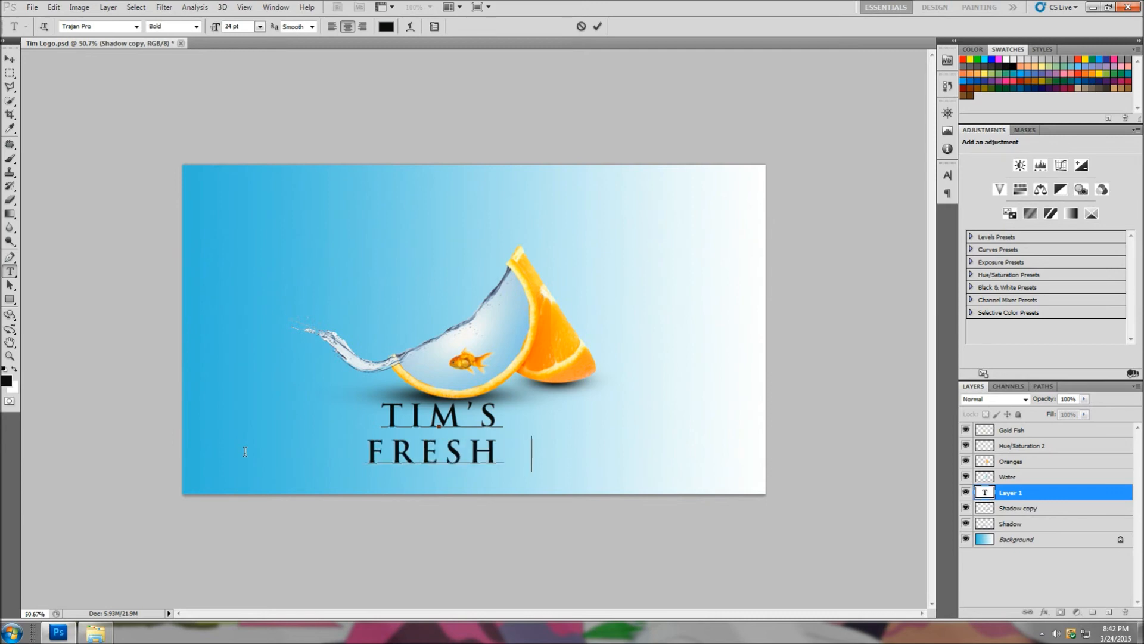
type("FISH MARKET")
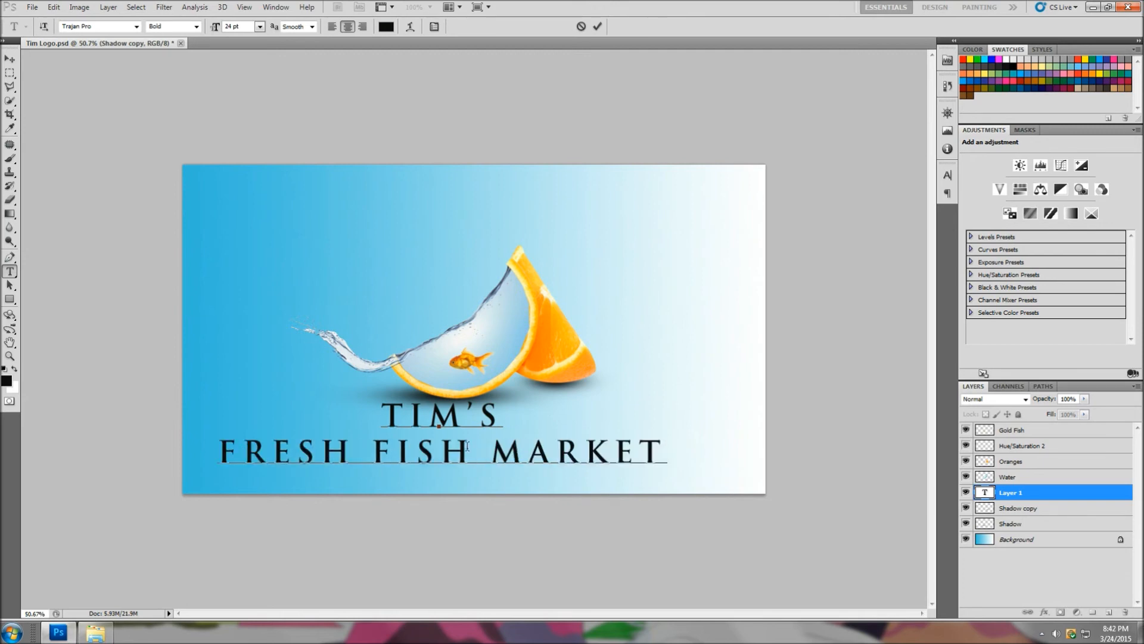
Select the FRESH FISH MARKET line and show its character formatting settings
left_click_drag(654, 451, 223, 452)
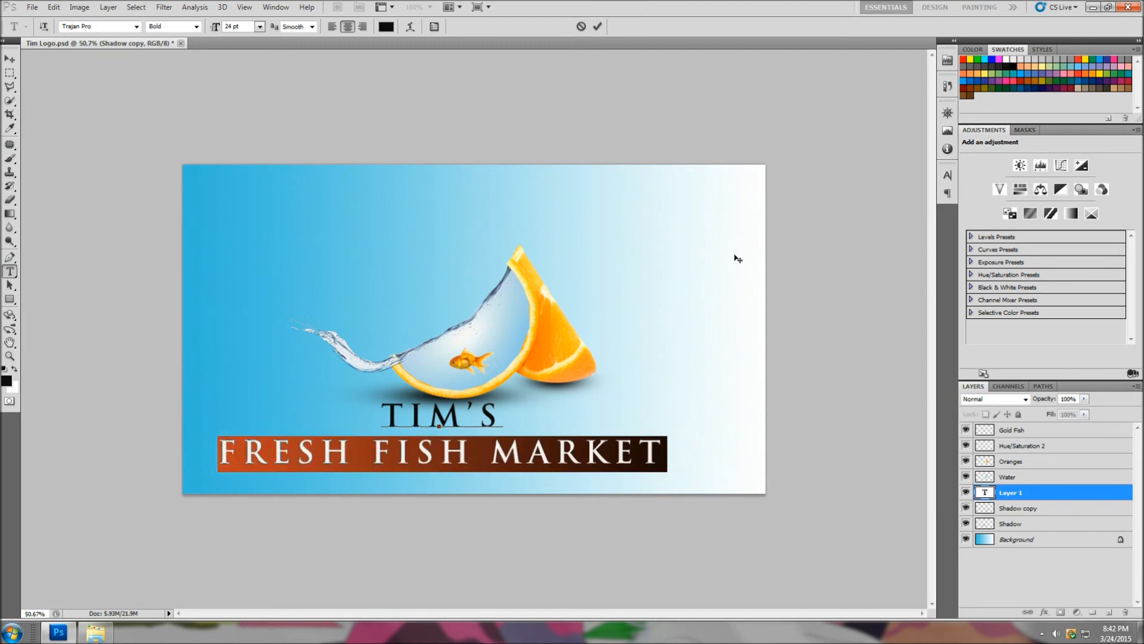
left_click(948, 176)
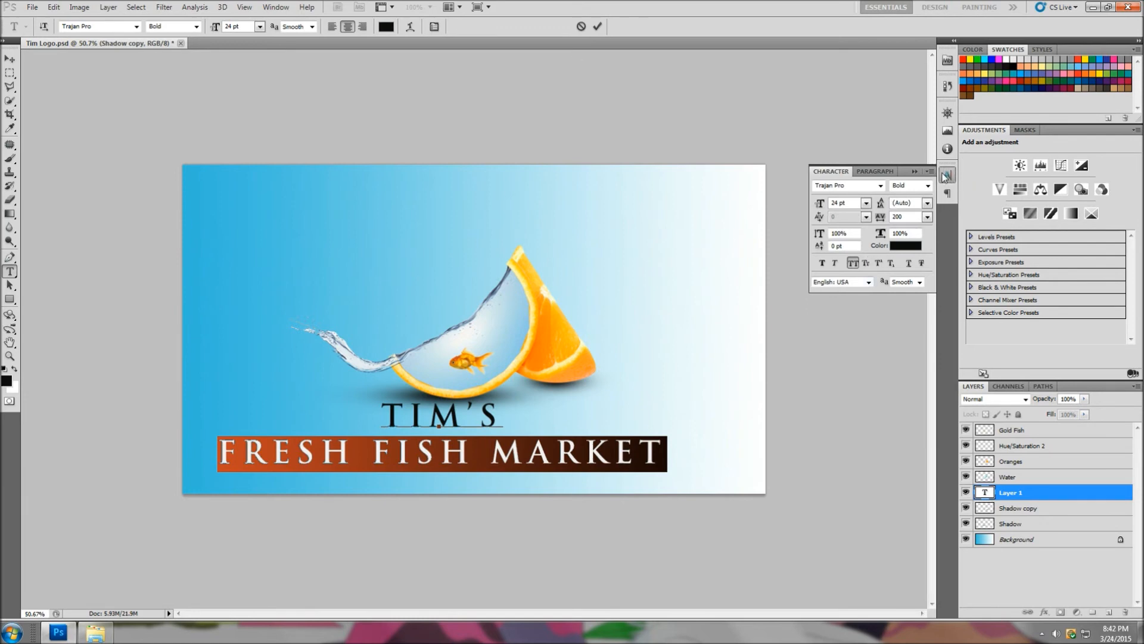
left_click(168, 8)
mouse_move(235, 9)
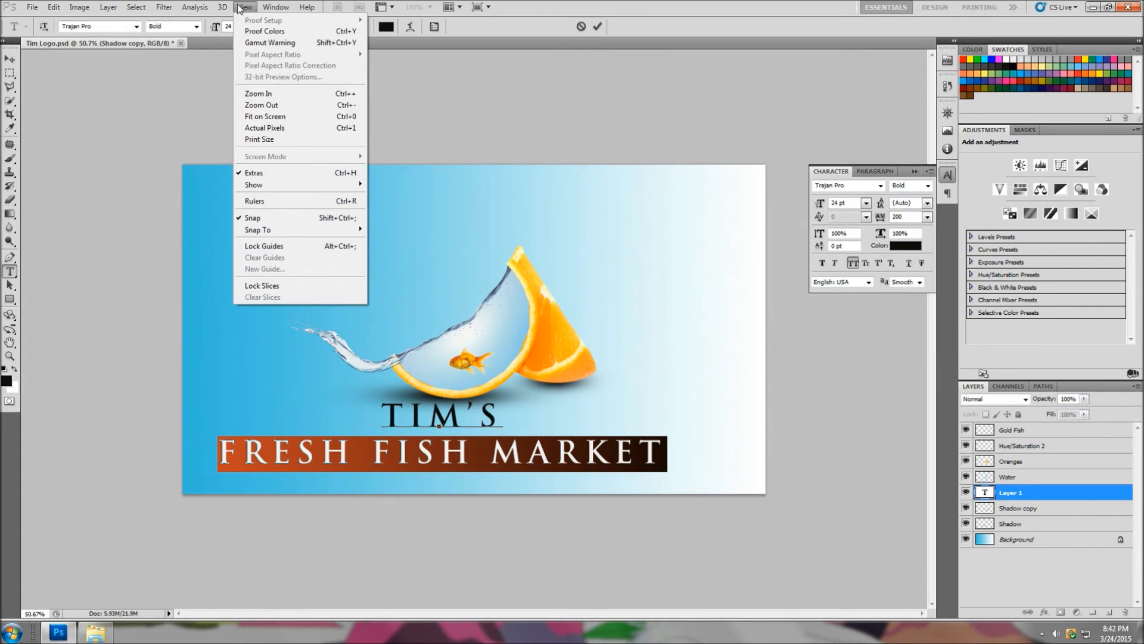
mouse_move(272, 9)
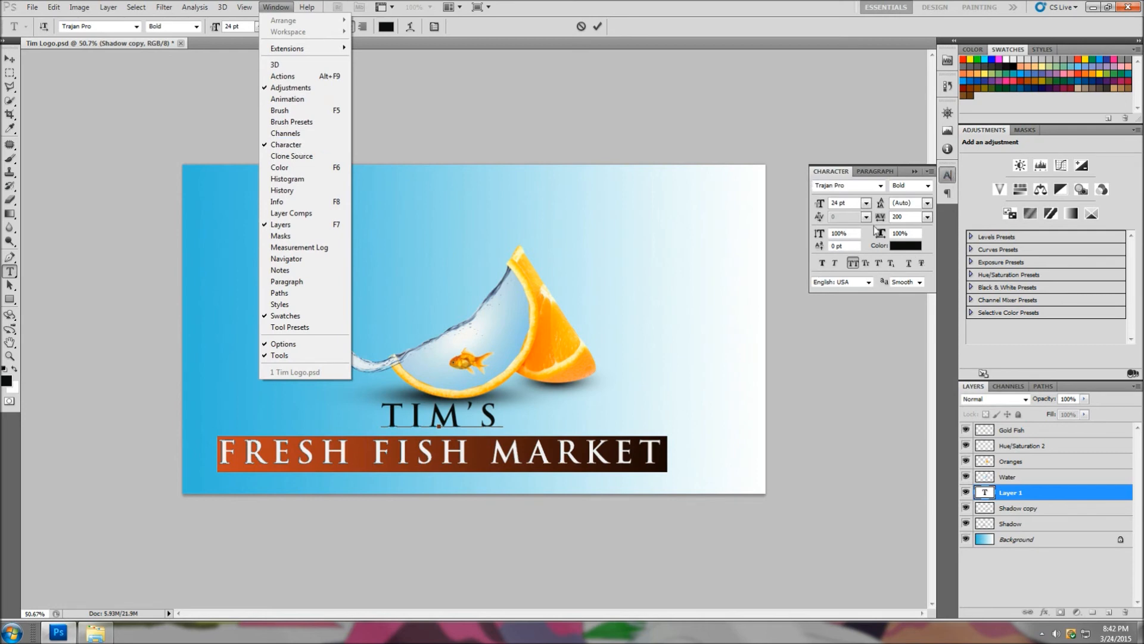
left_click(623, 444)
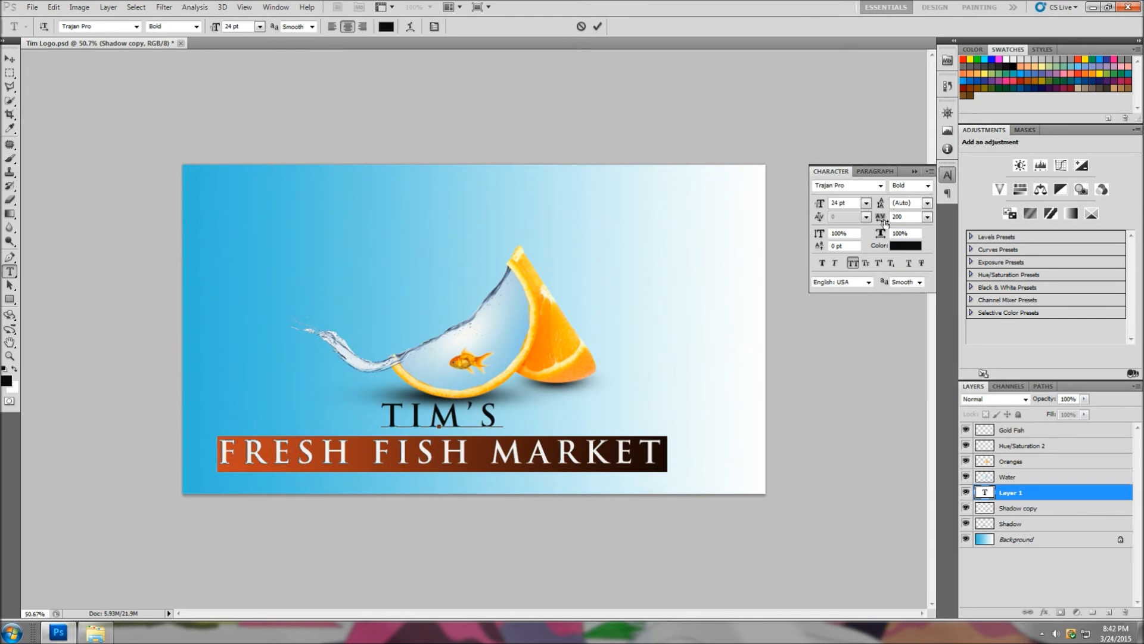
Try a tracking of -100 on the FRESH FISH MARKET line and set it back to 200
left_click(927, 218)
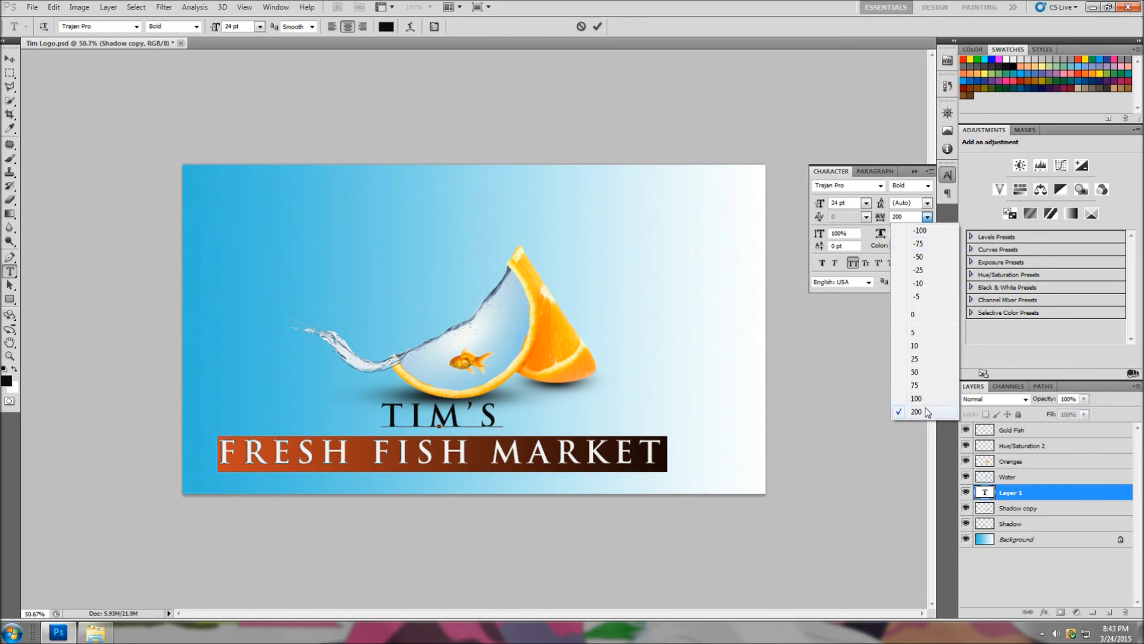
left_click(925, 232)
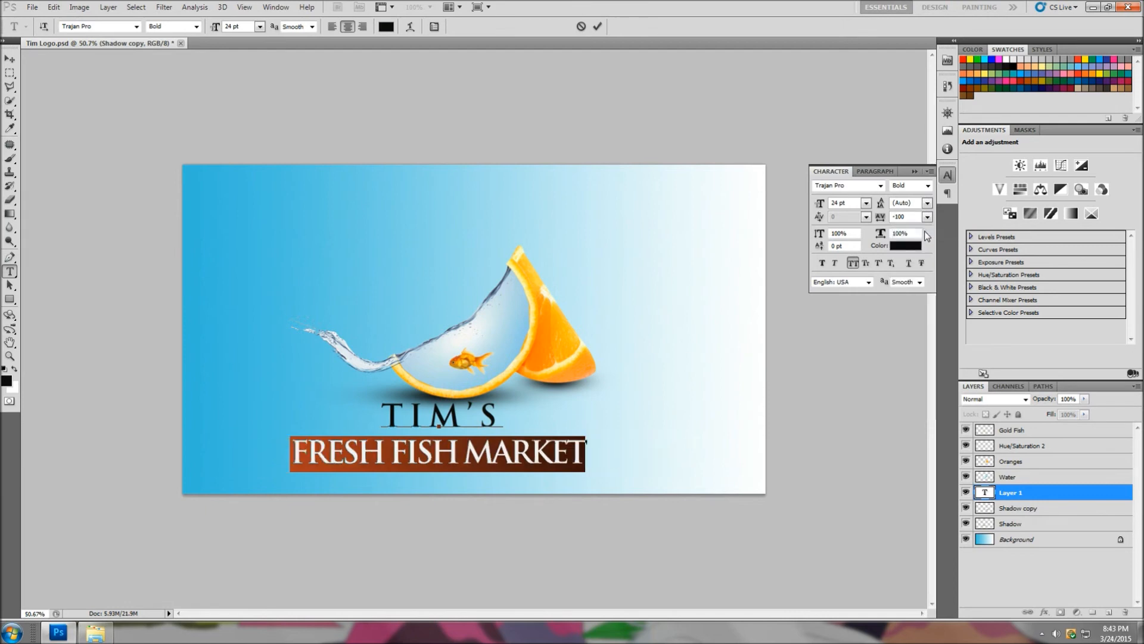
left_click(927, 217)
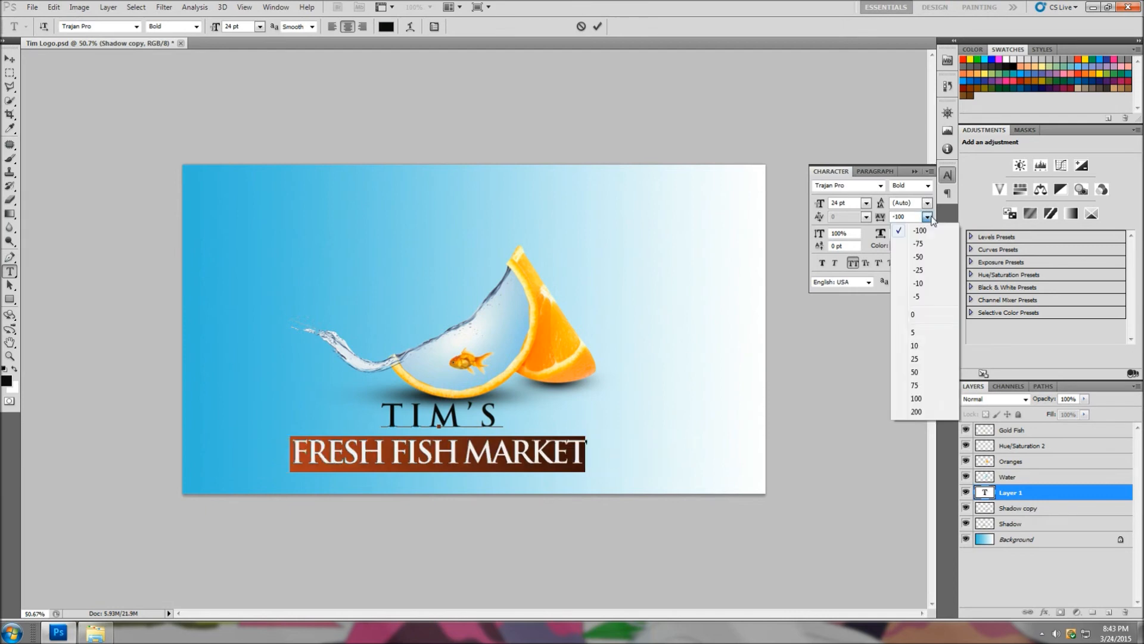
left_click(917, 412)
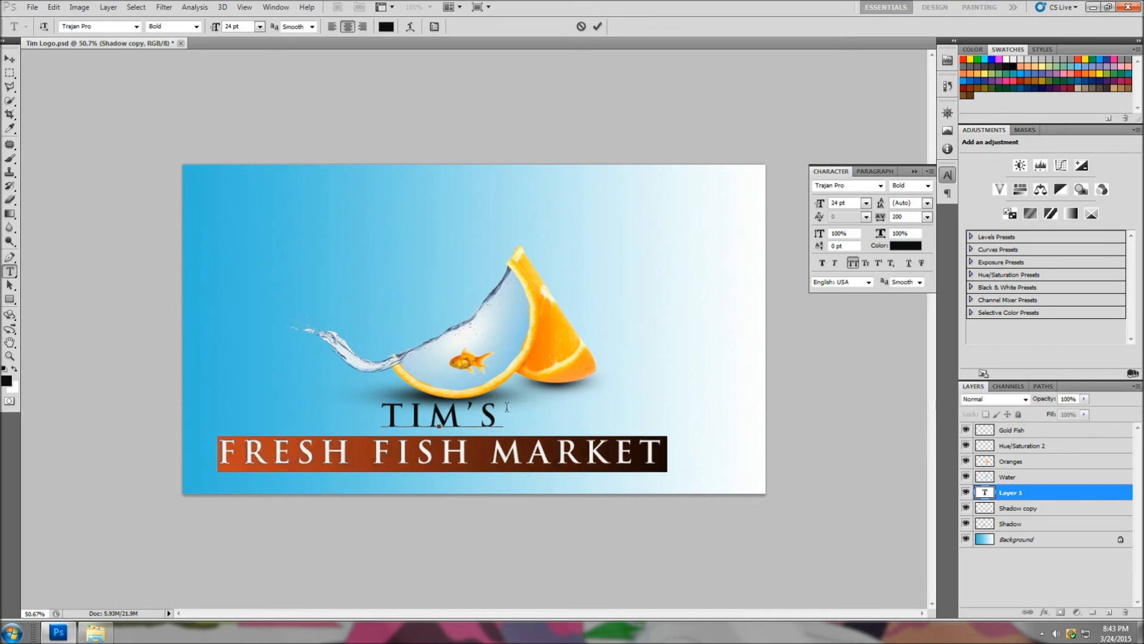
Set the tracking of the TIM'S line to -50
left_click_drag(497, 412, 390, 416)
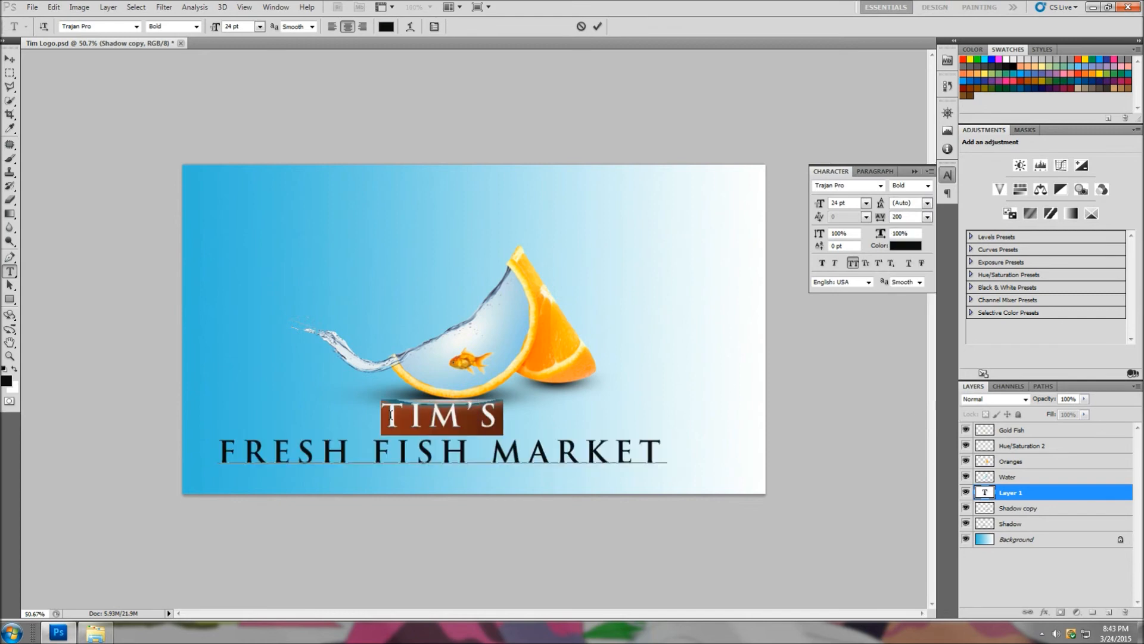
left_click(927, 217)
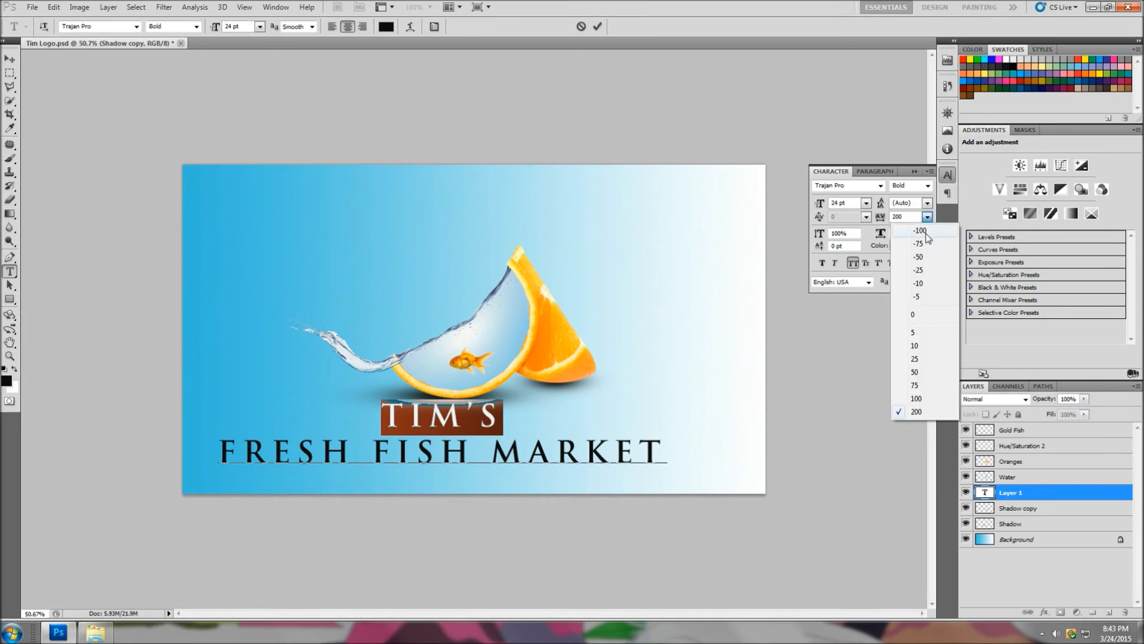
left_click(923, 259)
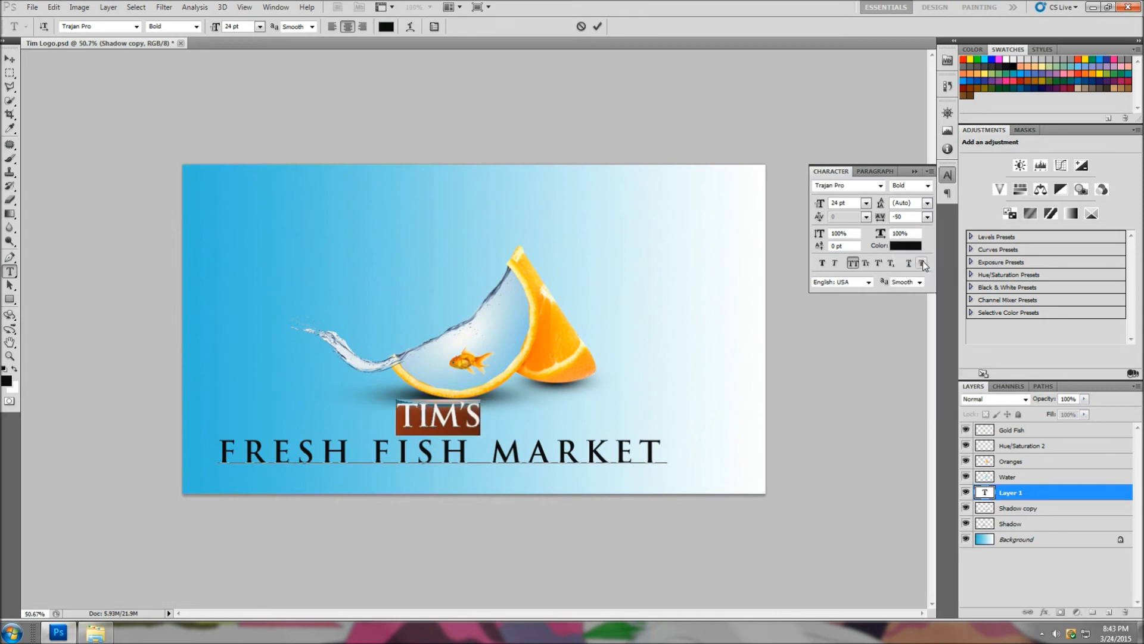
Change the text colour of the TIM'S line to dark grey #3a3b3c
left_click(912, 249)
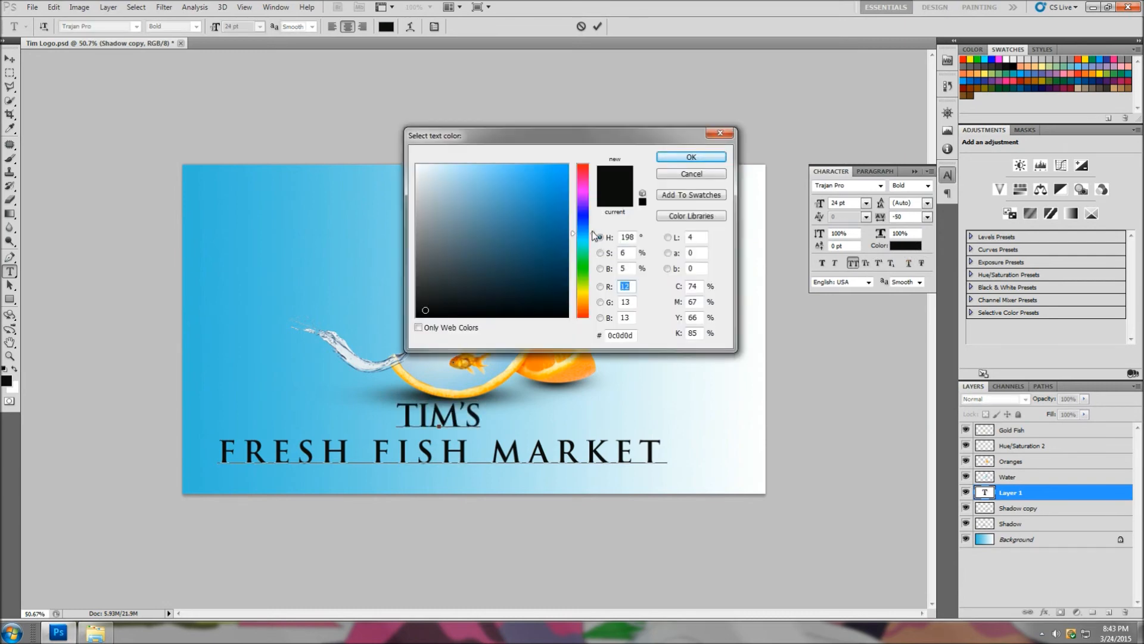
left_click(423, 270)
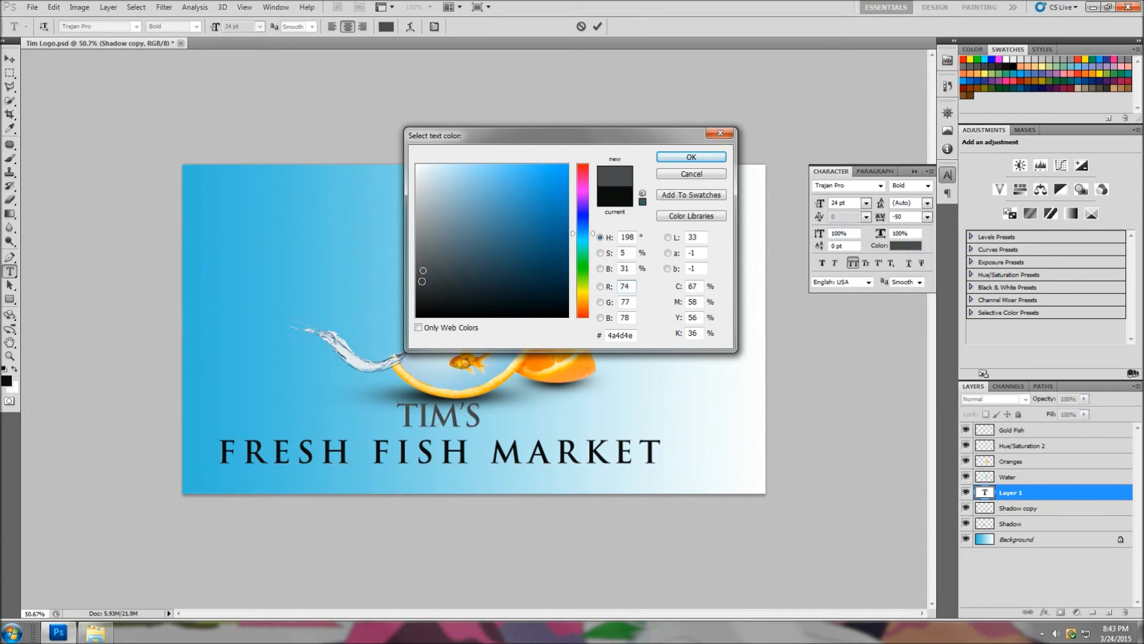
left_click(422, 285)
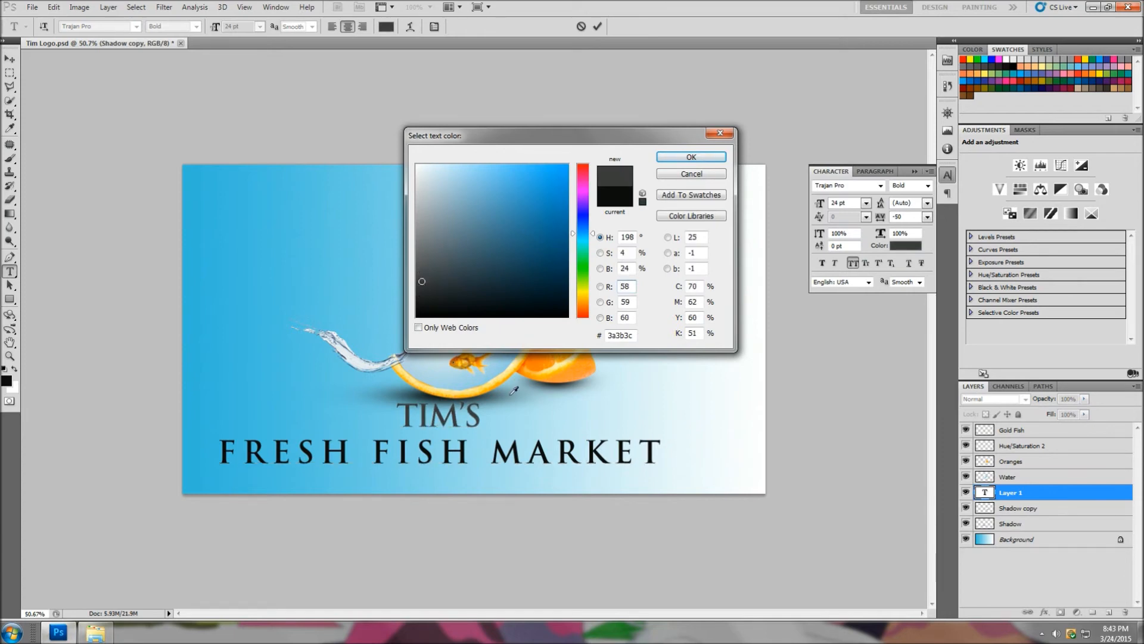
left_click(679, 158)
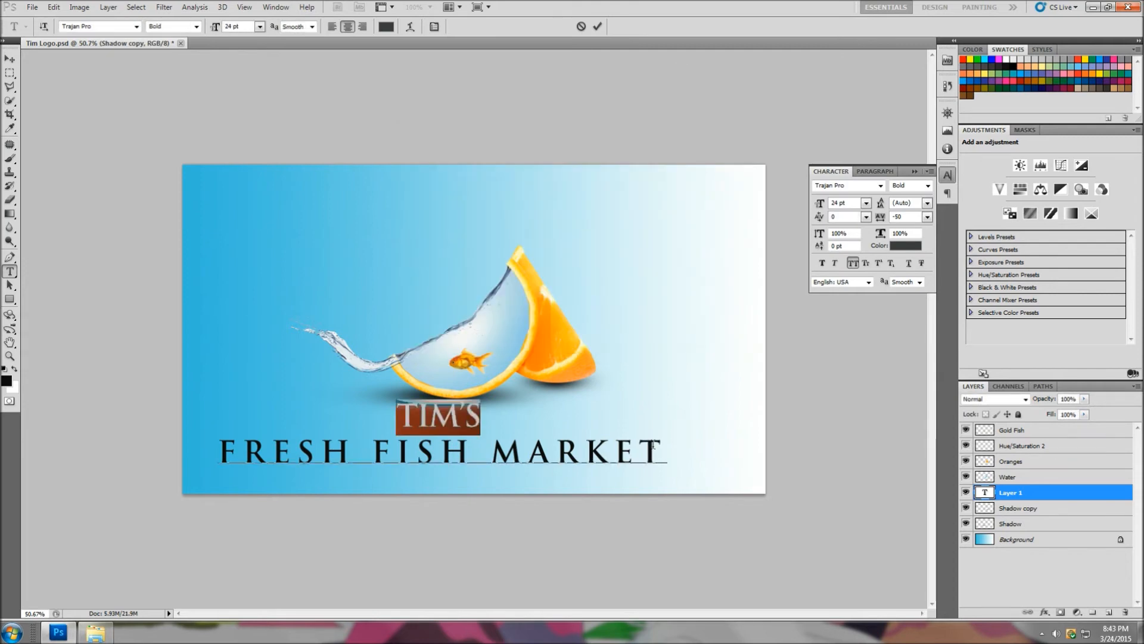
Change the text colour of the FRESH FISH MARKET line to a darker grey, #2a2b2c
left_click(653, 444)
left_click_drag(662, 450, 223, 454)
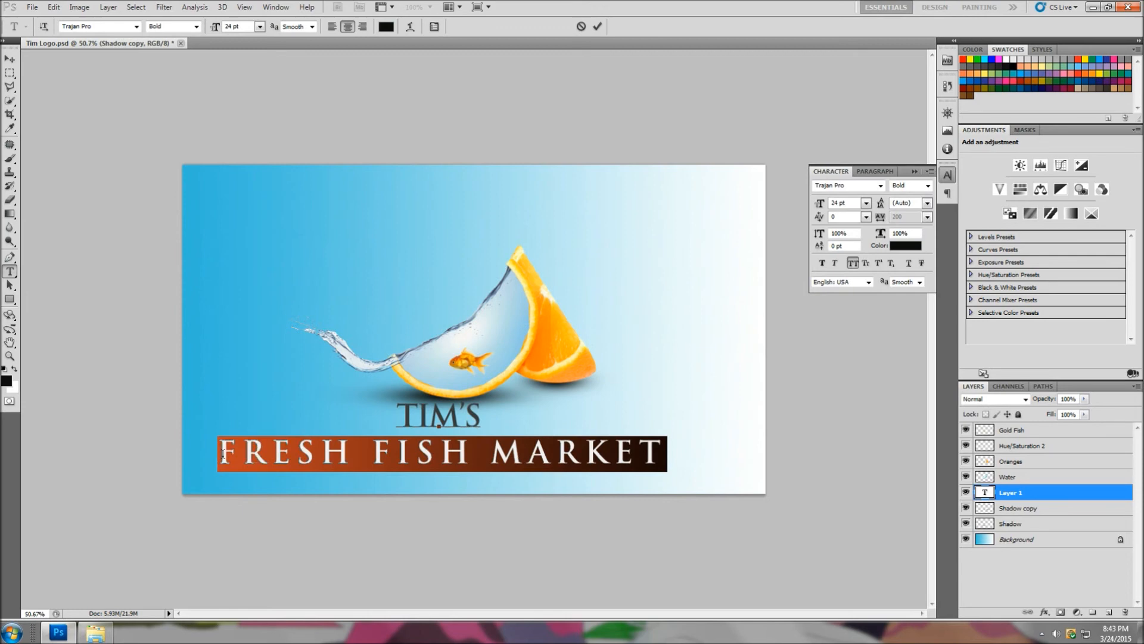
left_click(906, 246)
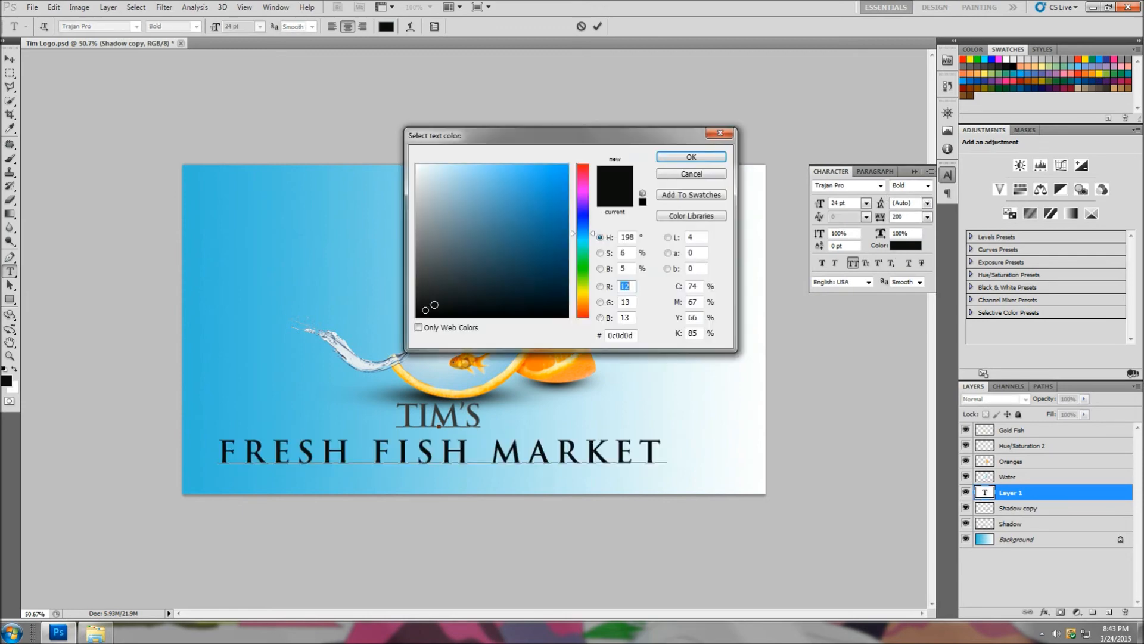
left_click(425, 288)
left_click_drag(425, 287, 439, 303)
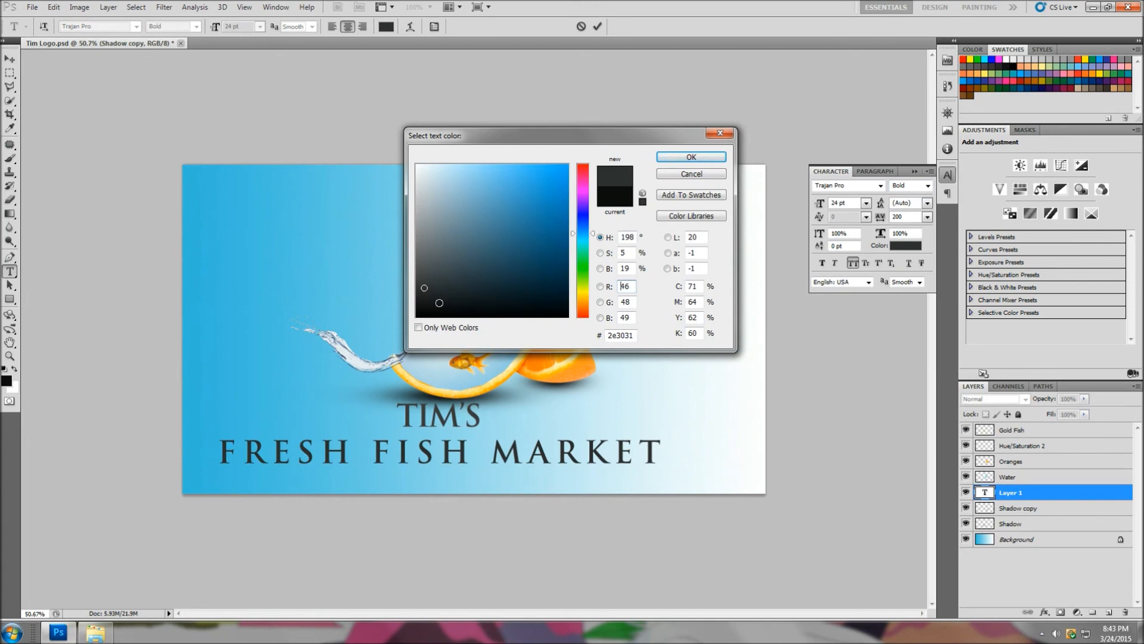
left_click(430, 296)
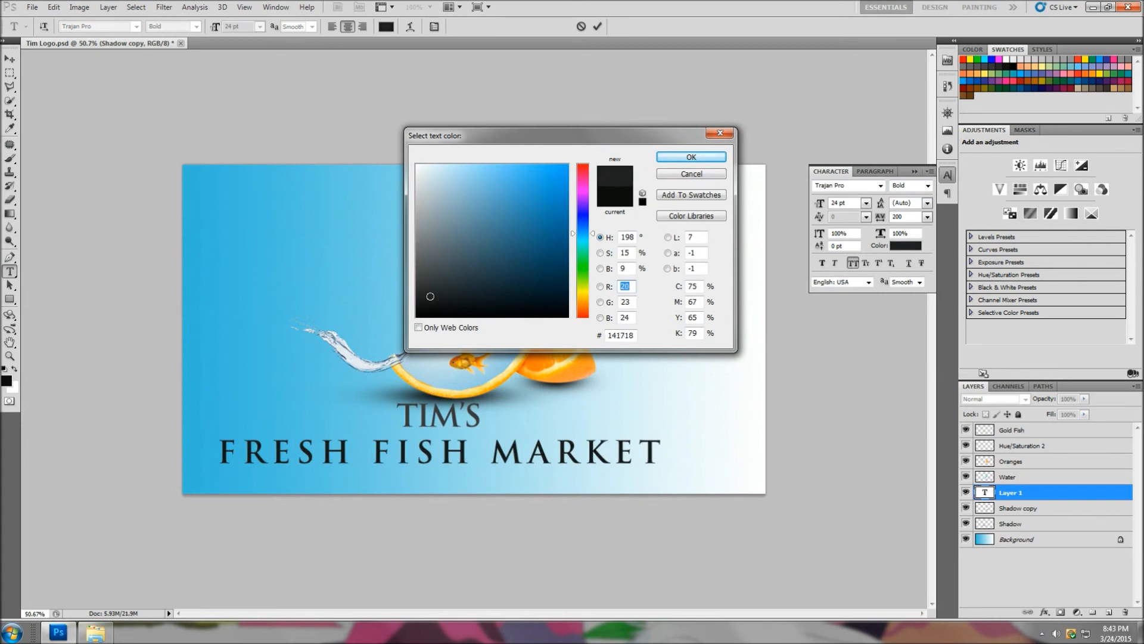
left_click(427, 283)
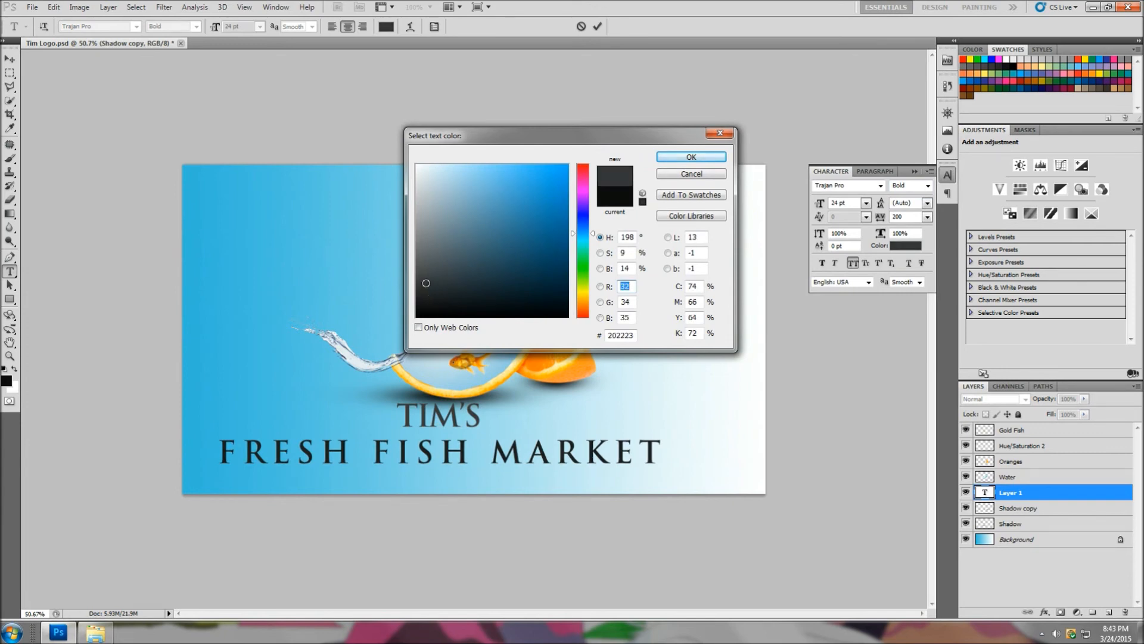
left_click(427, 297)
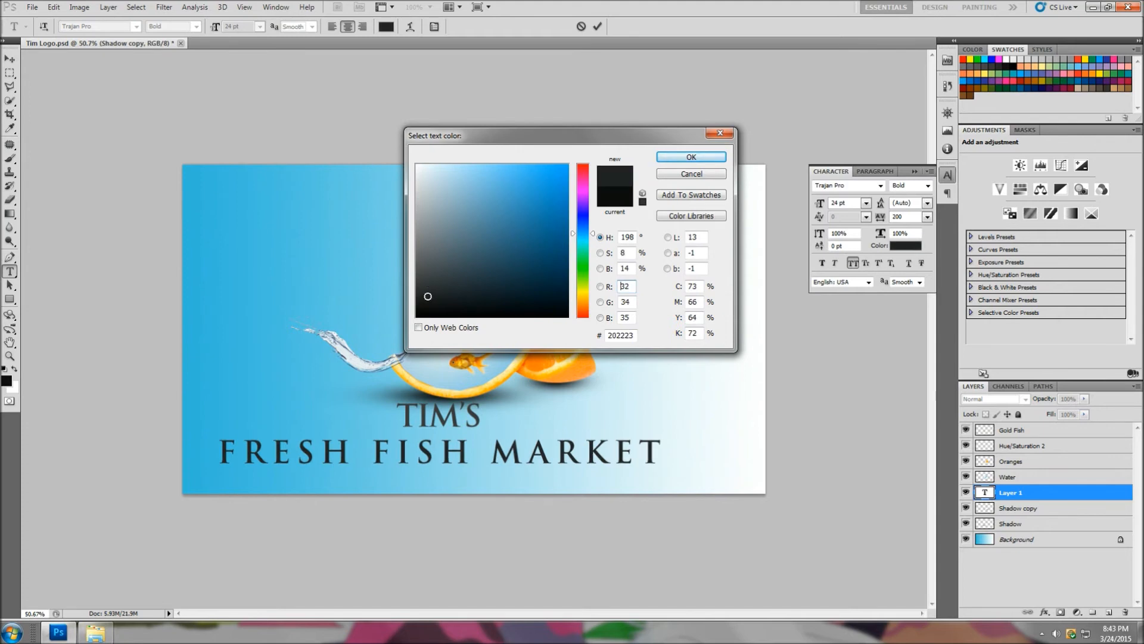
left_click(423, 278)
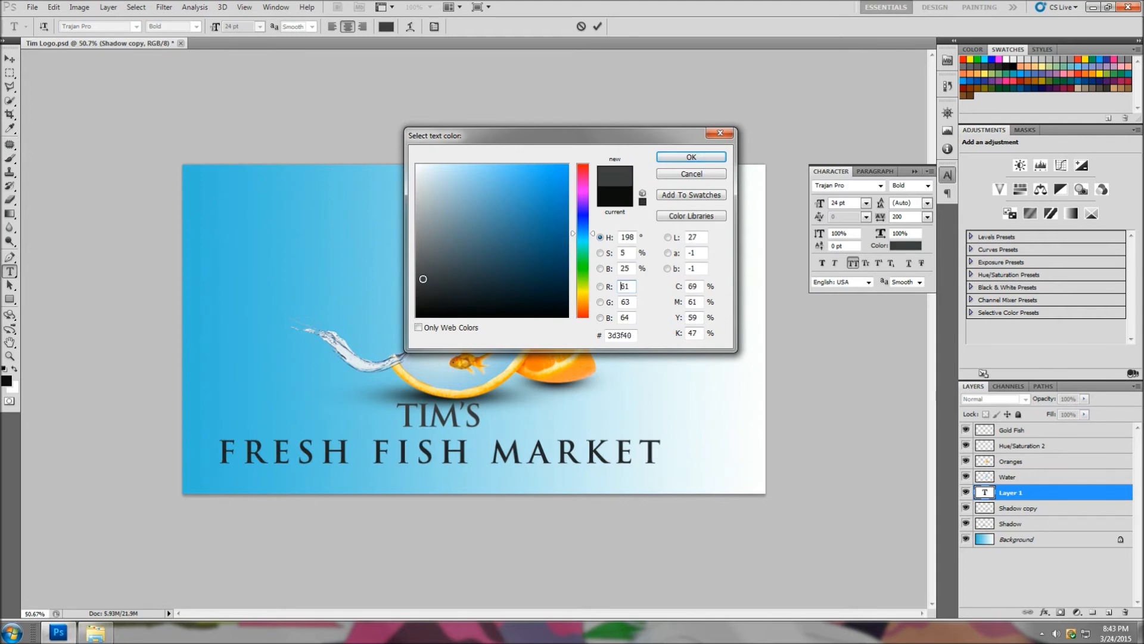
left_click(423, 291)
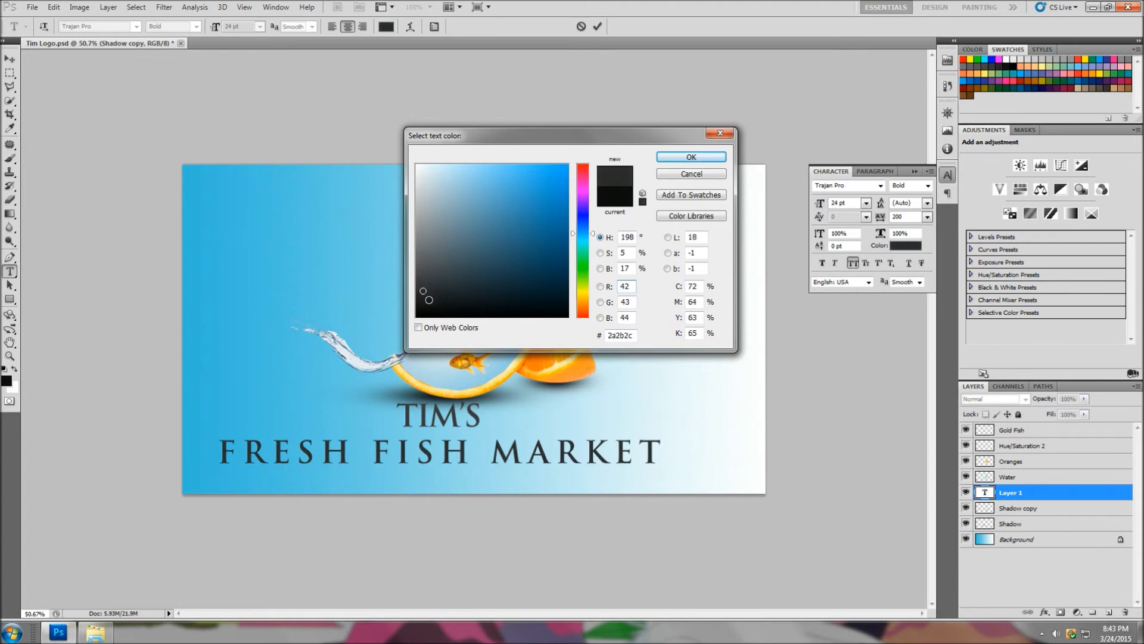
left_click(698, 159)
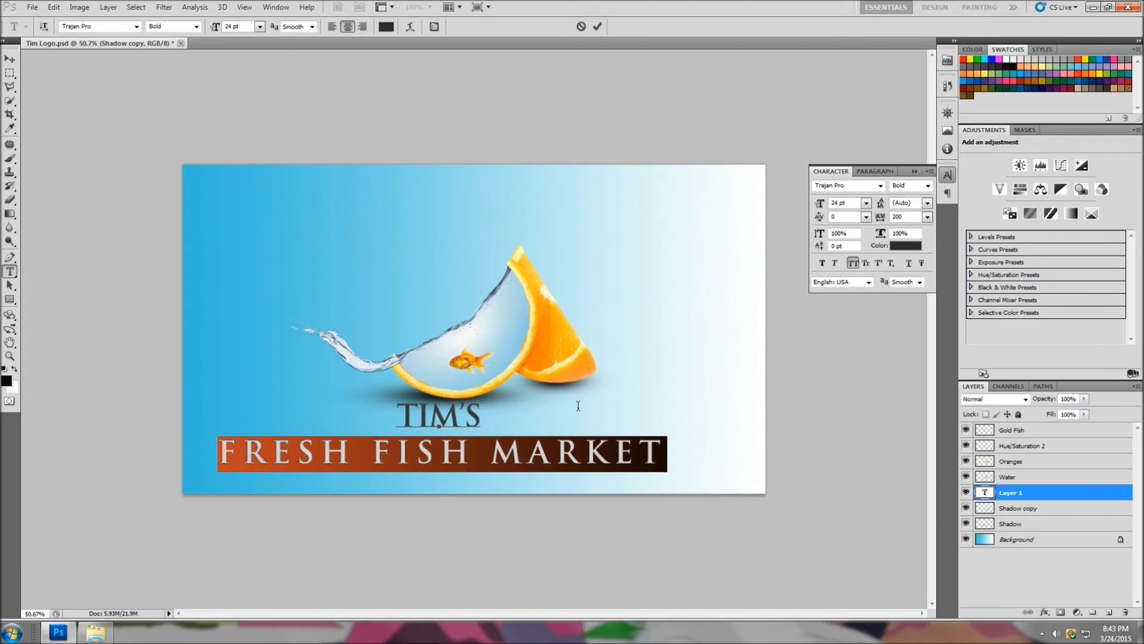
Commit the text edit and move the caption right and down so it sits clear below the orange's shadow
left_click(10, 59)
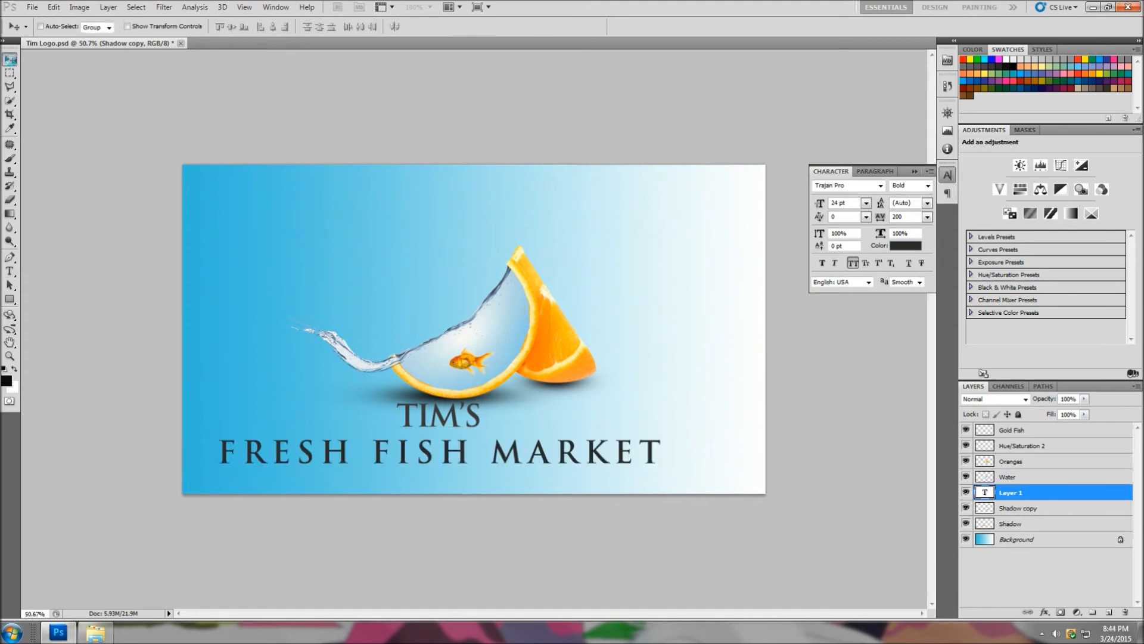
left_click(915, 171)
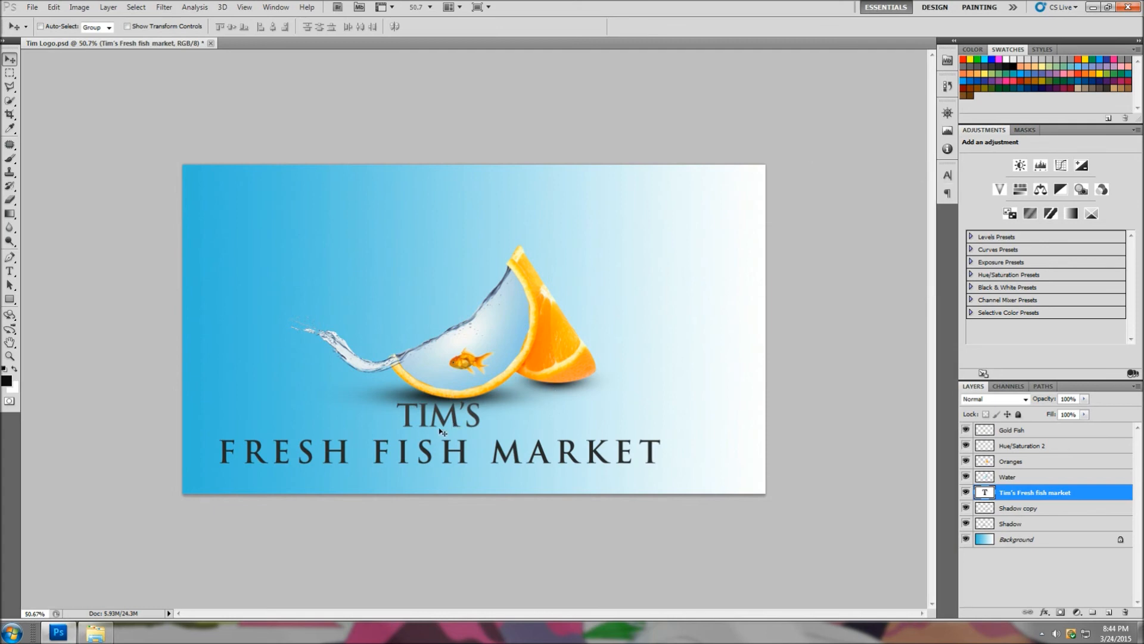
left_click_drag(446, 431, 475, 440)
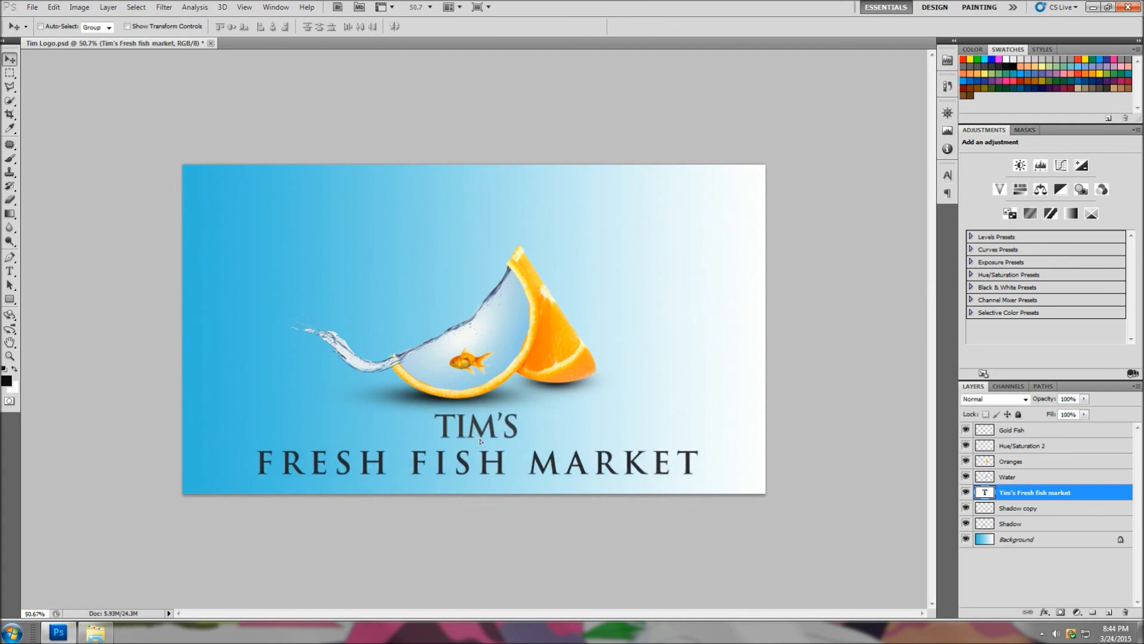
key("shift+Down")
key("shift+Down")
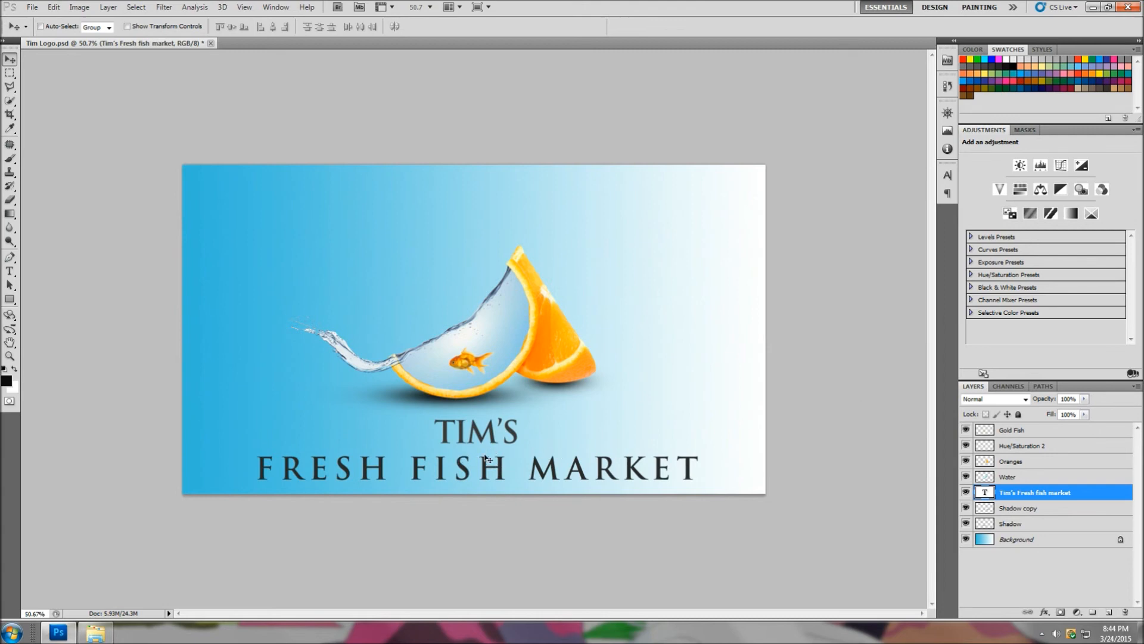
Set the font size of the FRESH FISH MARKET line to 18 pt
left_click(9, 271)
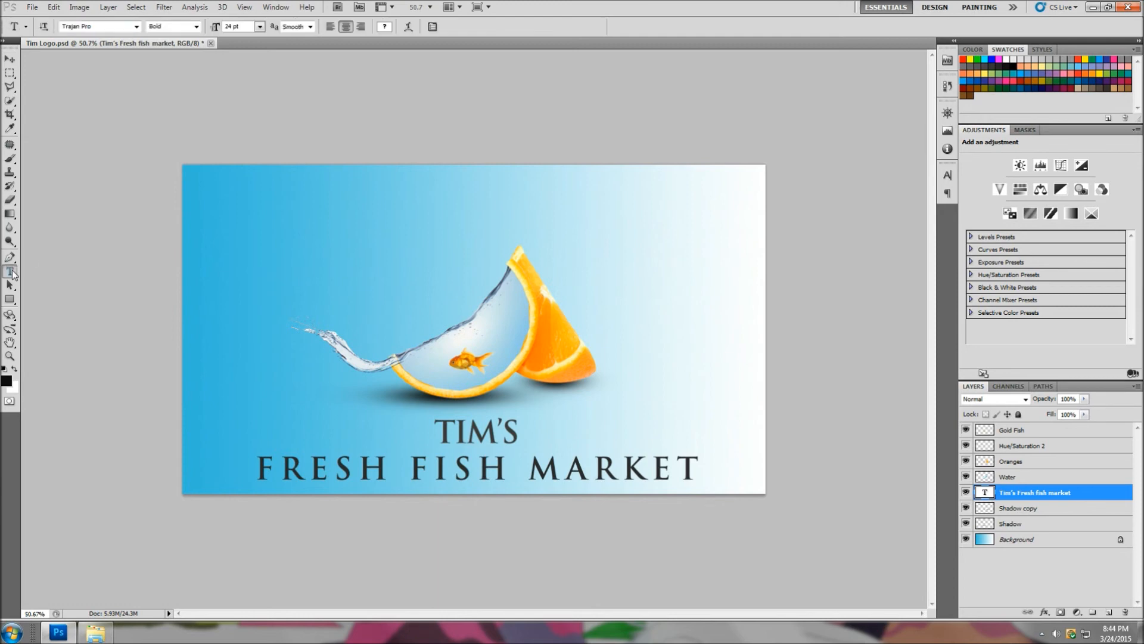
left_click(697, 463)
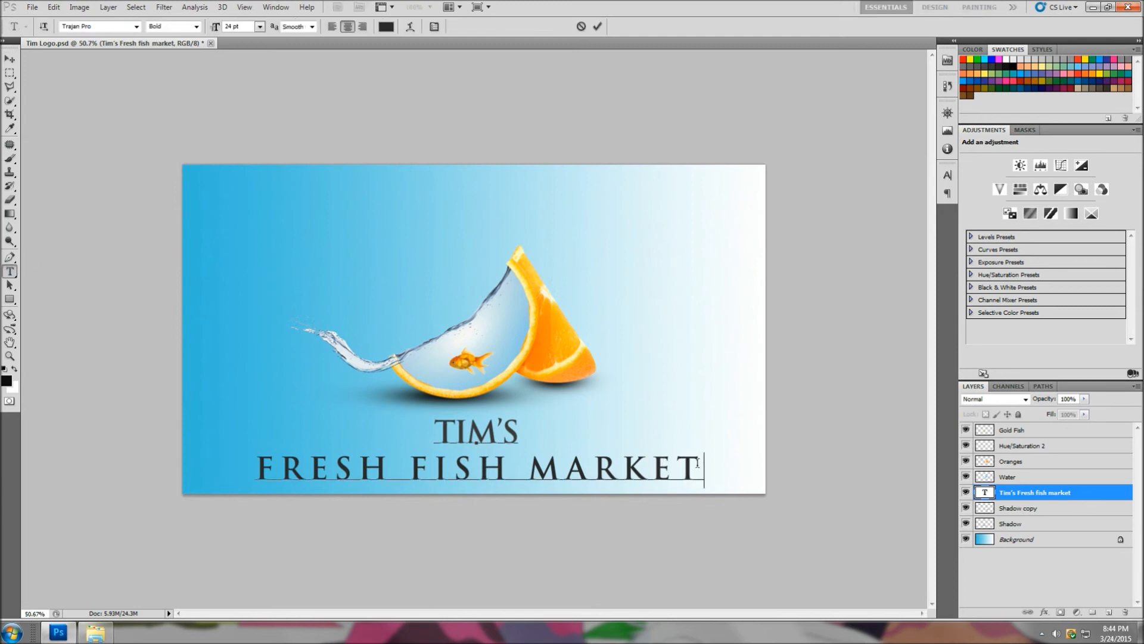
left_click_drag(541, 464, 262, 468)
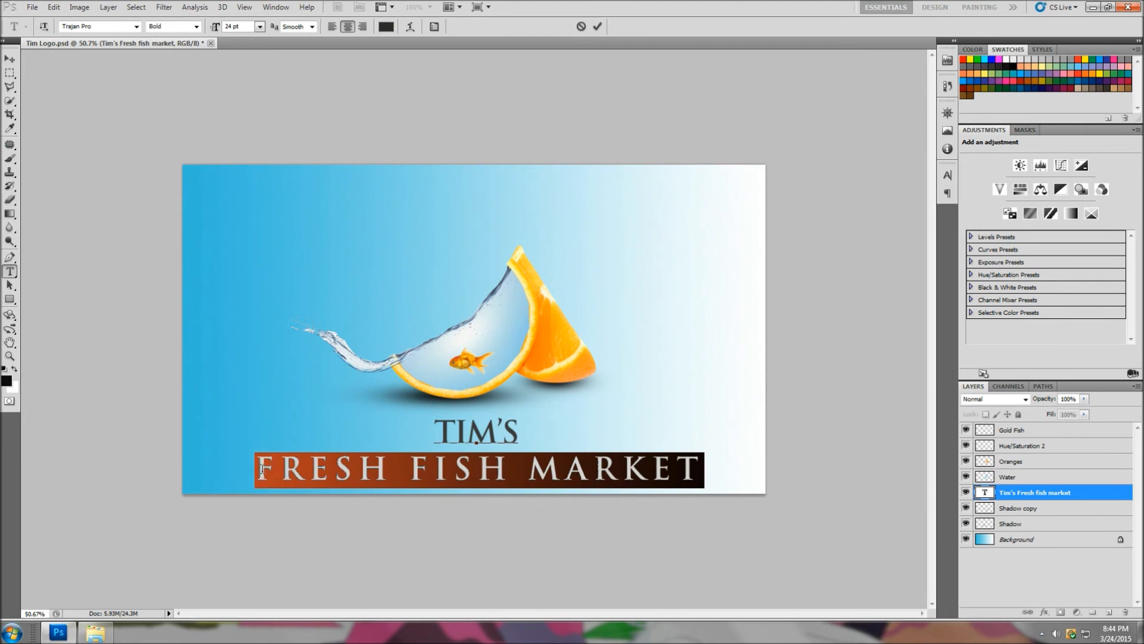
left_click(948, 175)
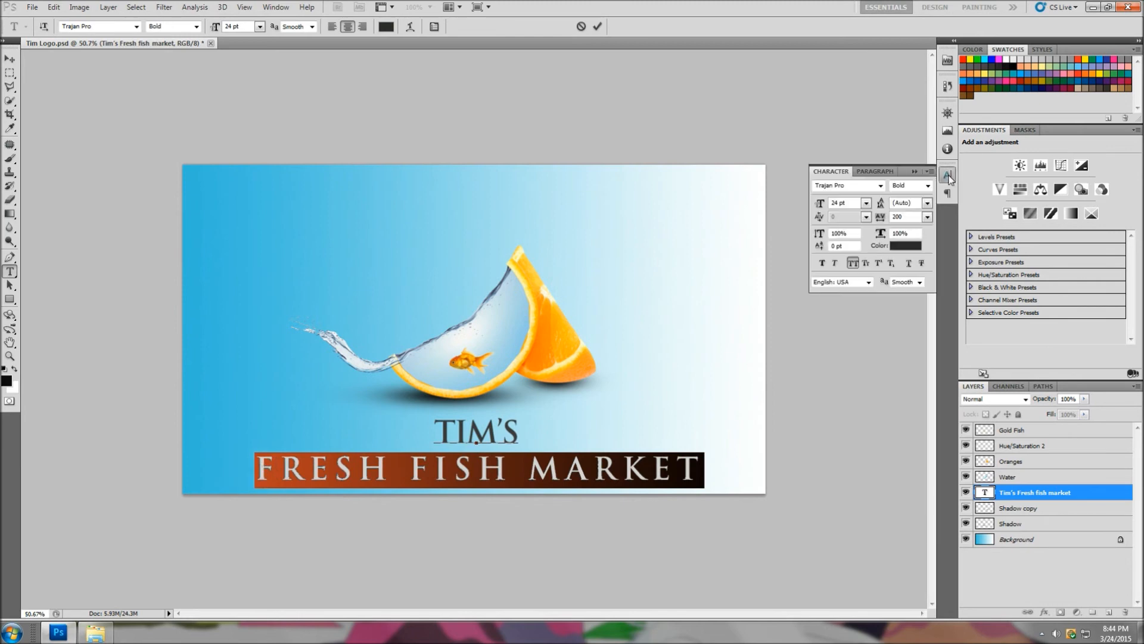
left_click(866, 204)
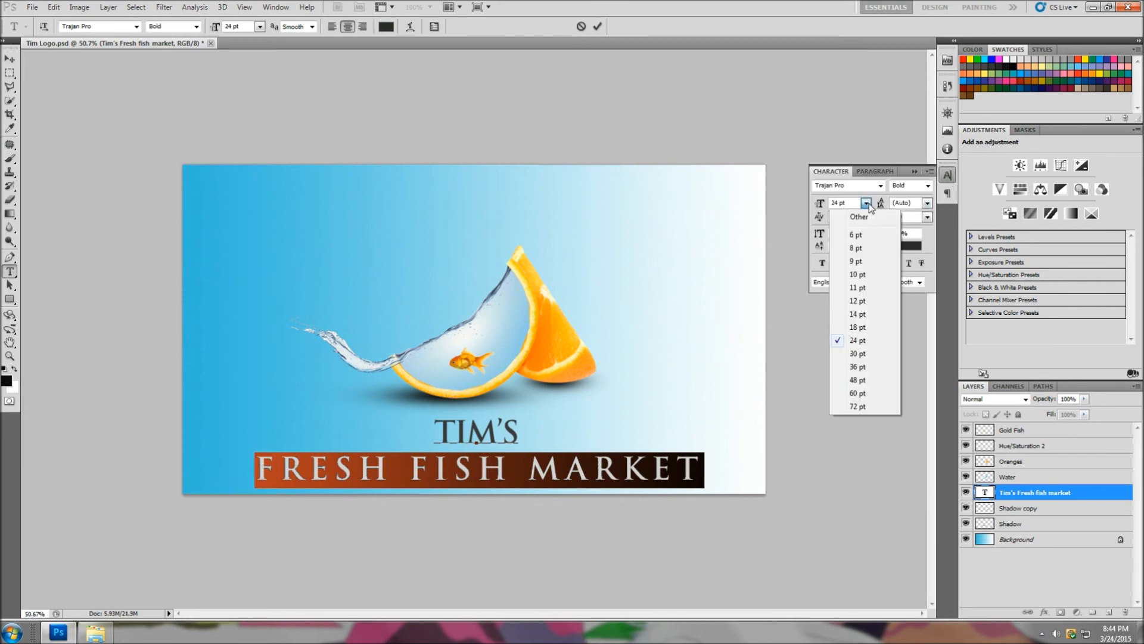
left_click(859, 327)
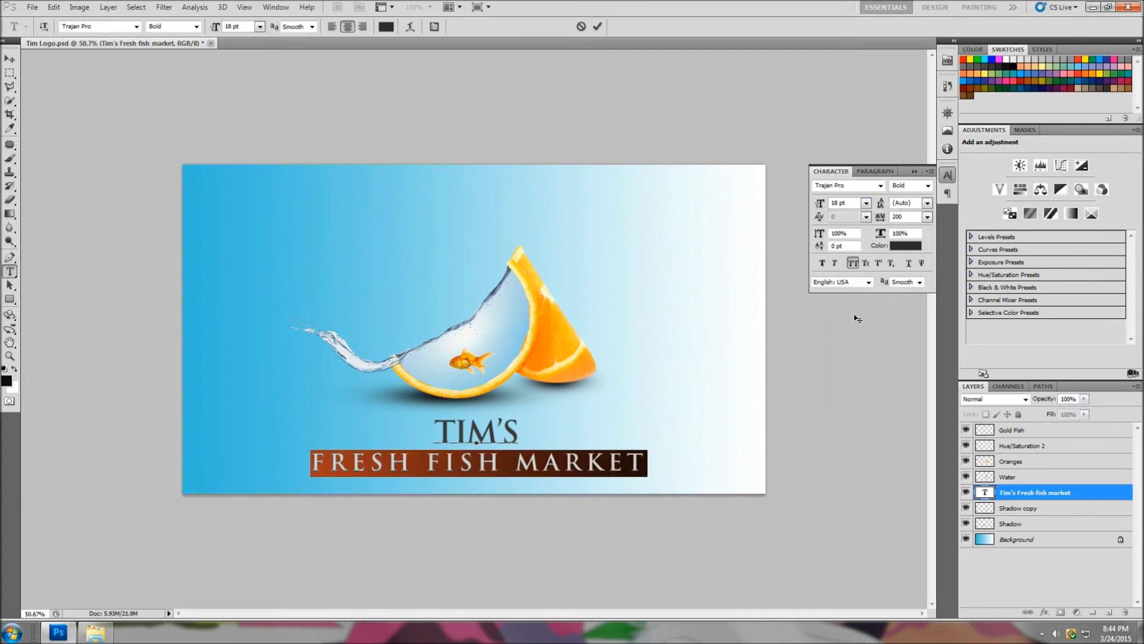
Set the font size of the TIM'S line to 22 pt and commit the text edit
left_click_drag(519, 430, 432, 431)
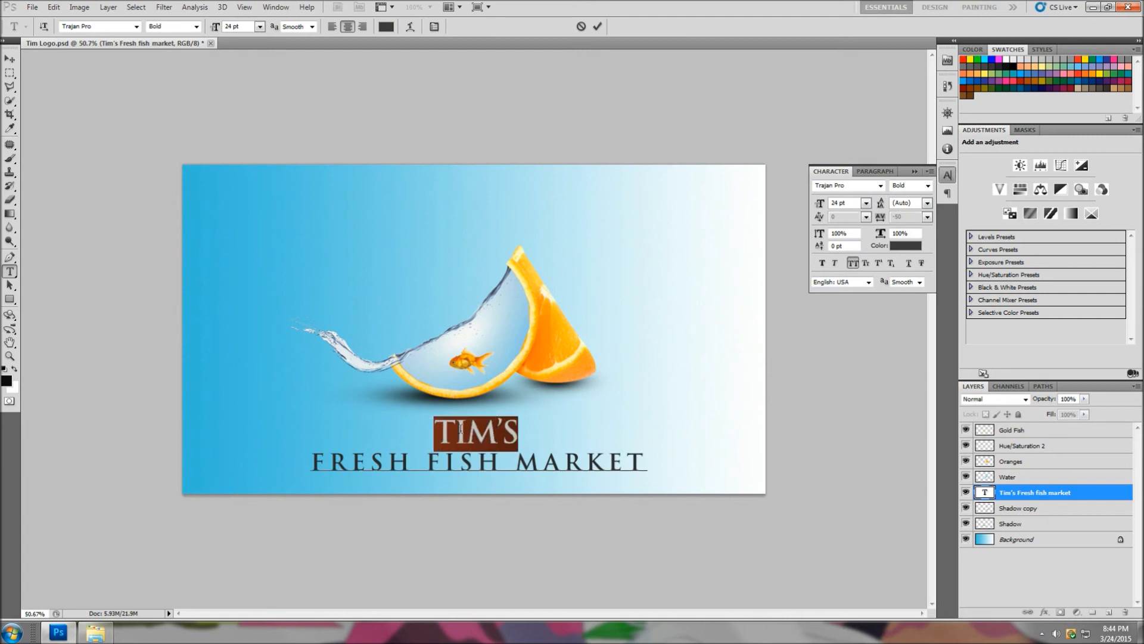
left_click(866, 204)
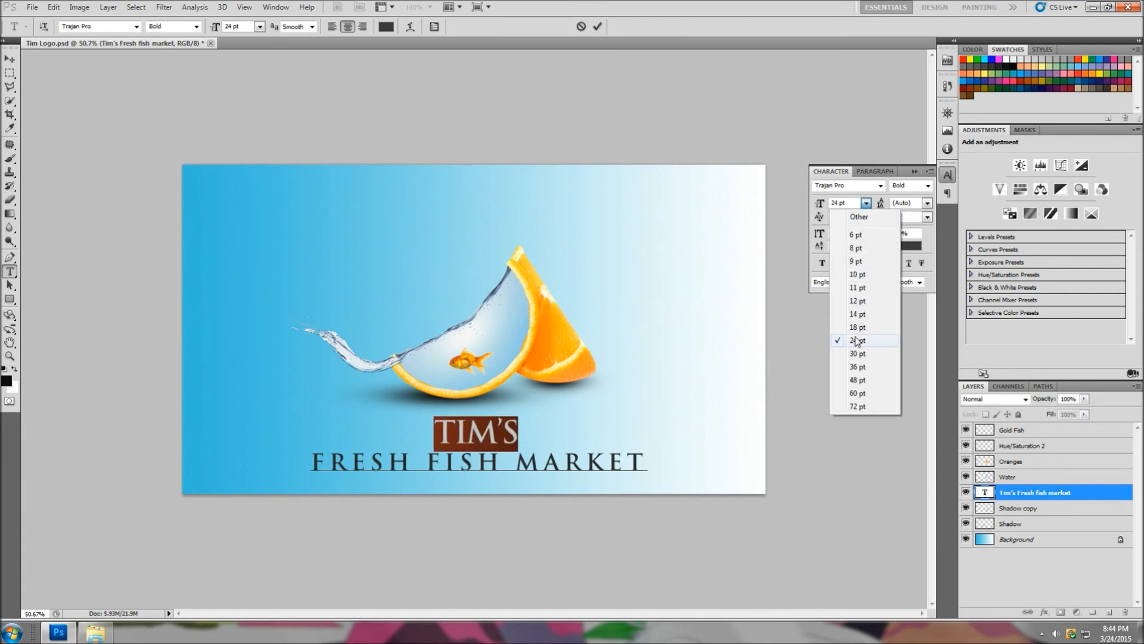
left_click(837, 203)
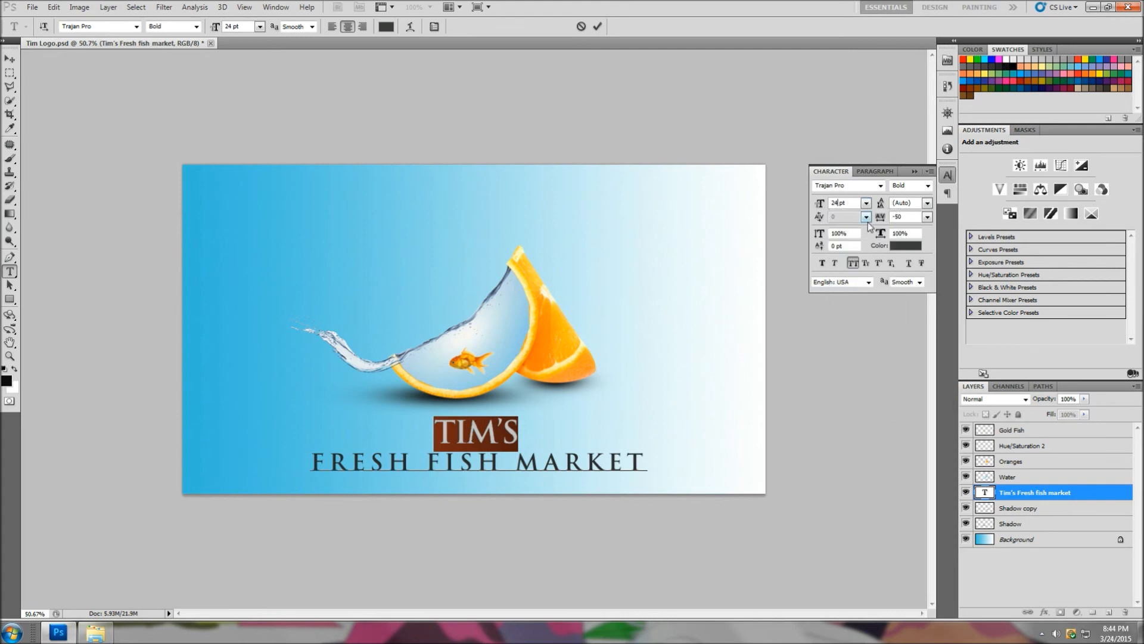
key("BackSpace")
key("Return")
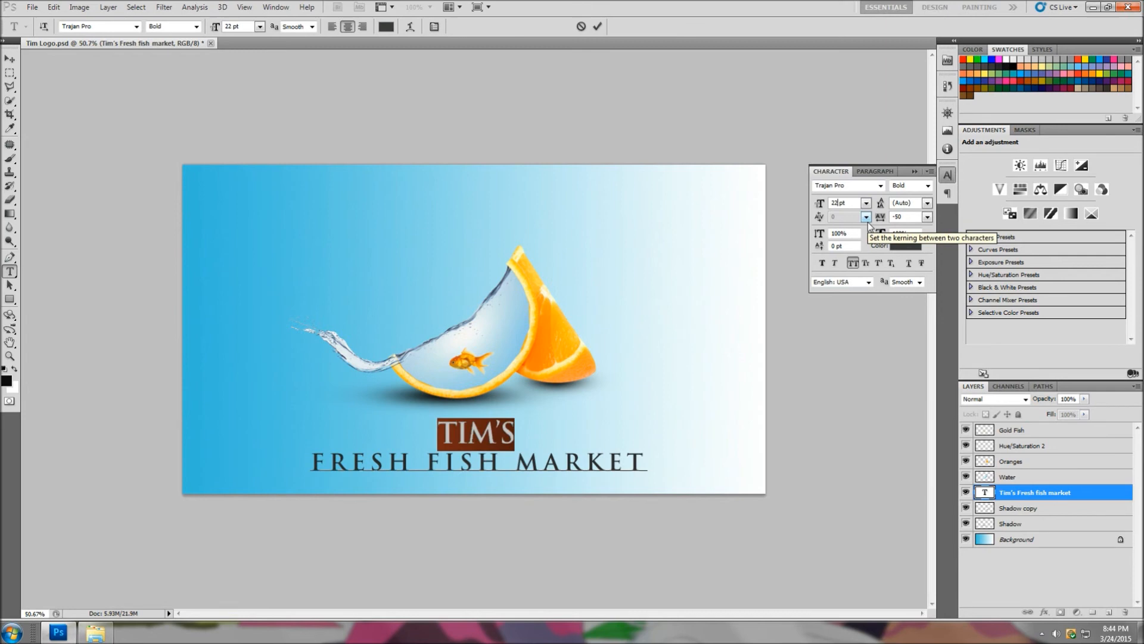
left_click(915, 171)
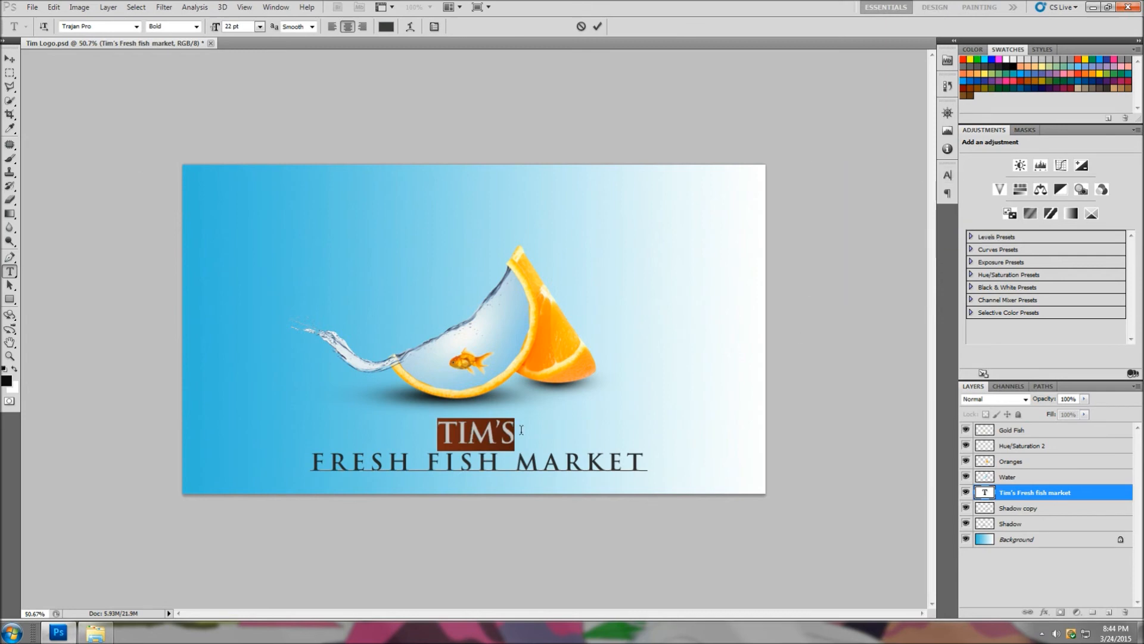
left_click(12, 60)
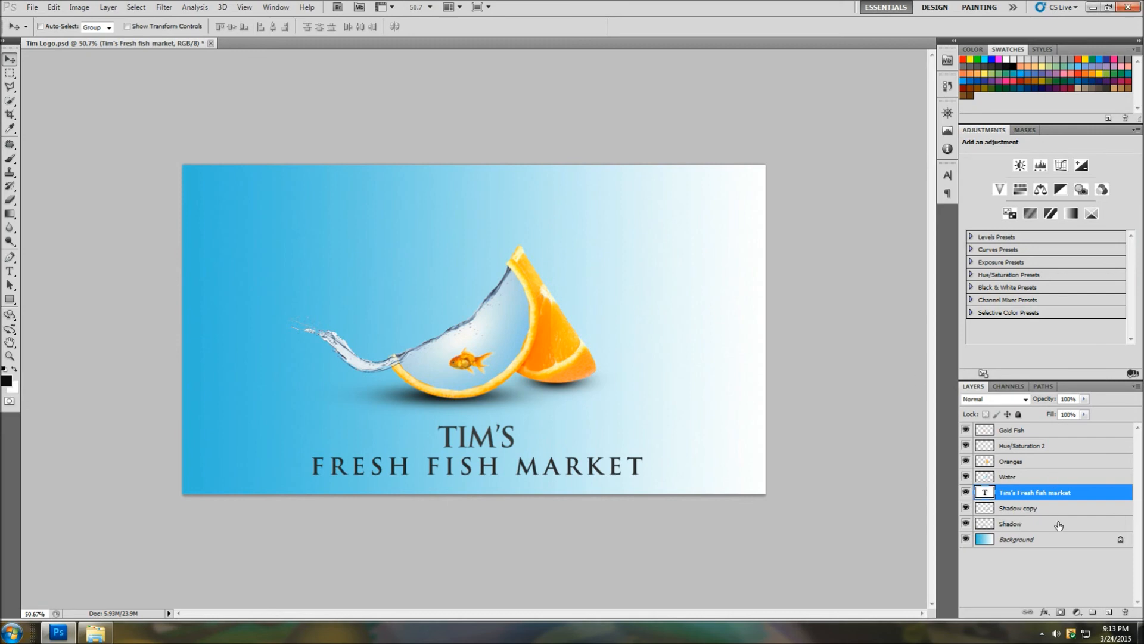
Merge the Gold Fish, Hue/Saturation 2, Oranges, Water, Shadow copy and Shadow layers into a single layer
left_click(1059, 525)
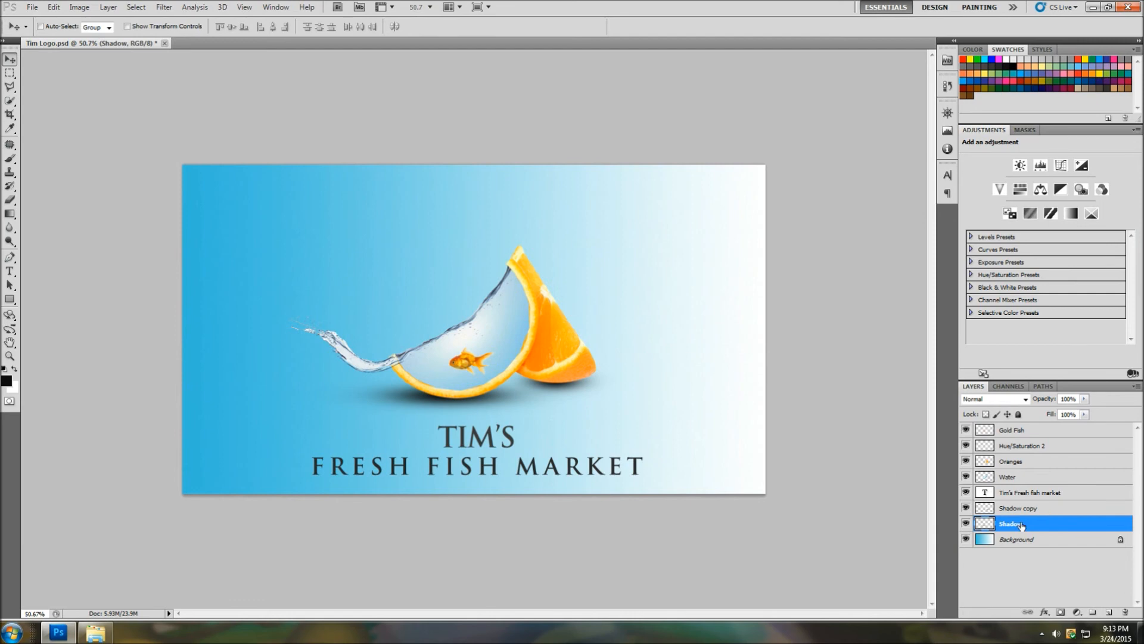
left_click(1059, 510)
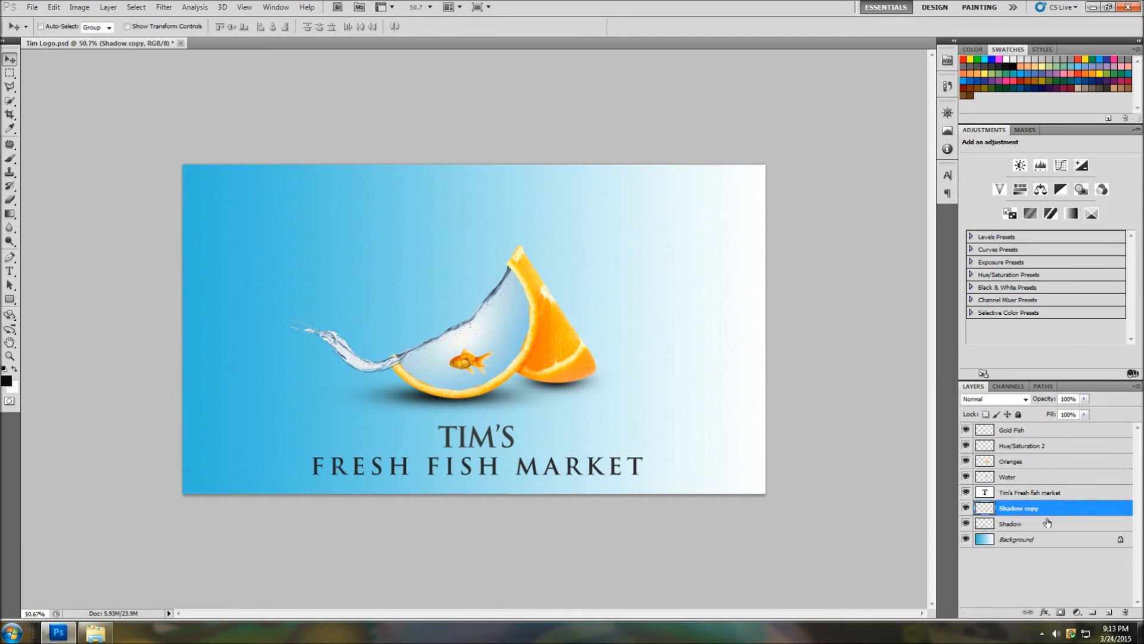
left_click(1047, 524)
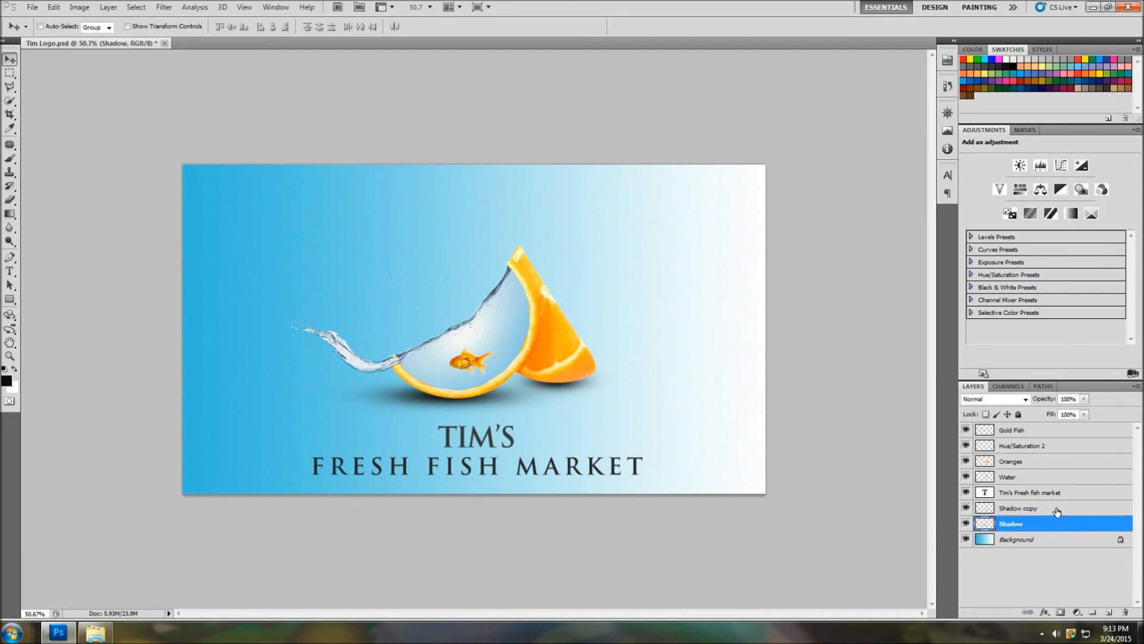
left_click(1057, 511)
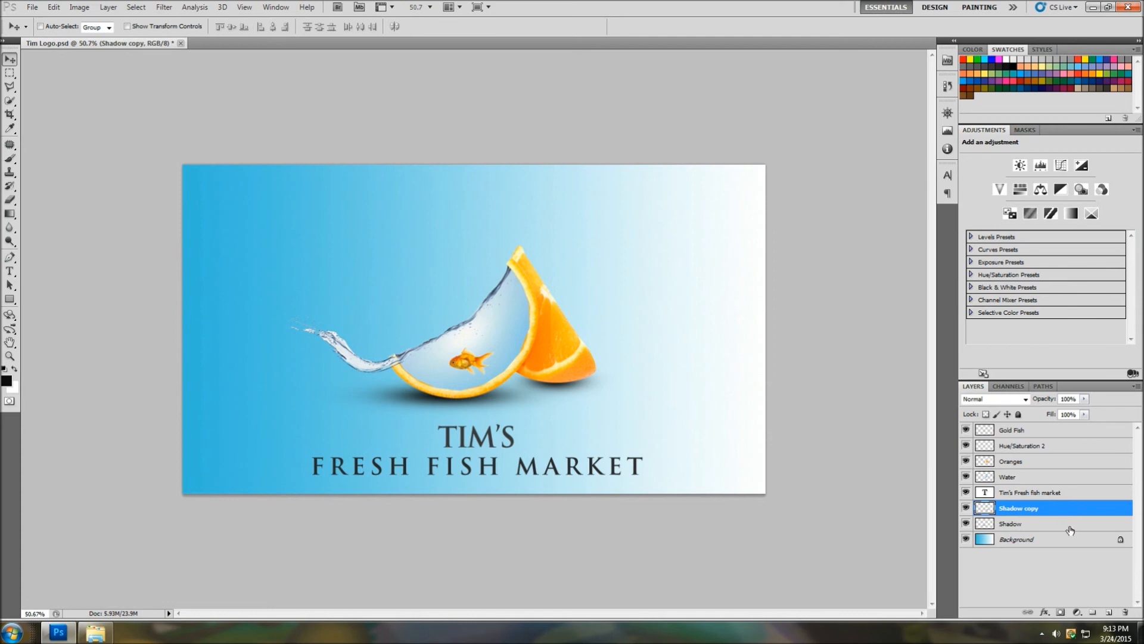
left_click(1067, 529, "shift")
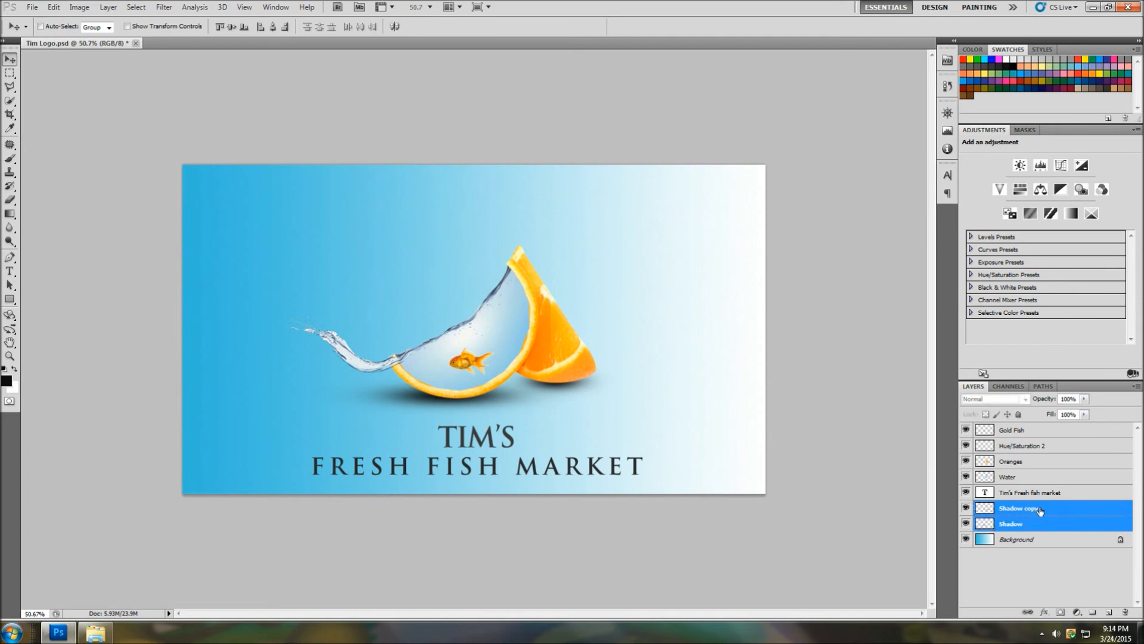
left_click(1026, 478, "ctrl")
left_click(1037, 462, "ctrl")
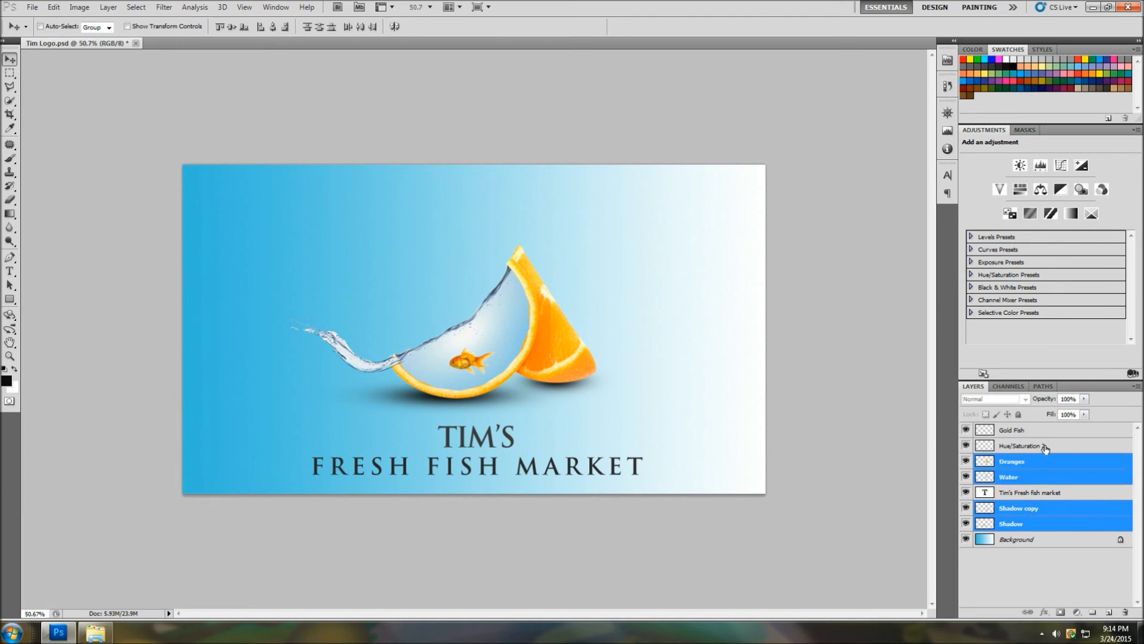
left_click(1044, 447, "ctrl")
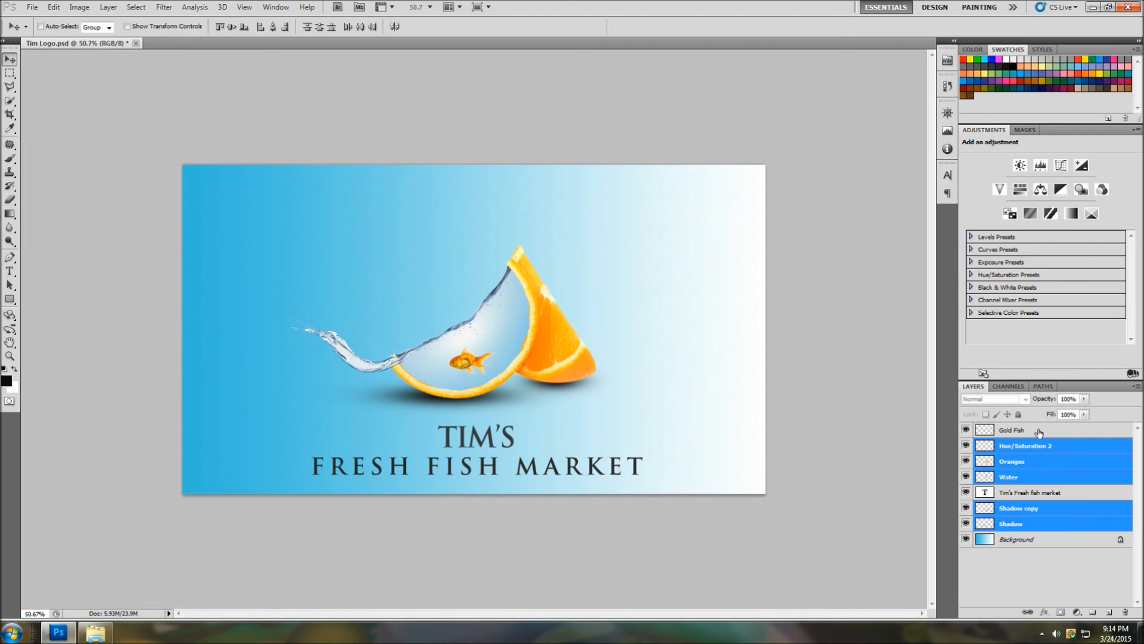
left_click(1038, 432, "ctrl")
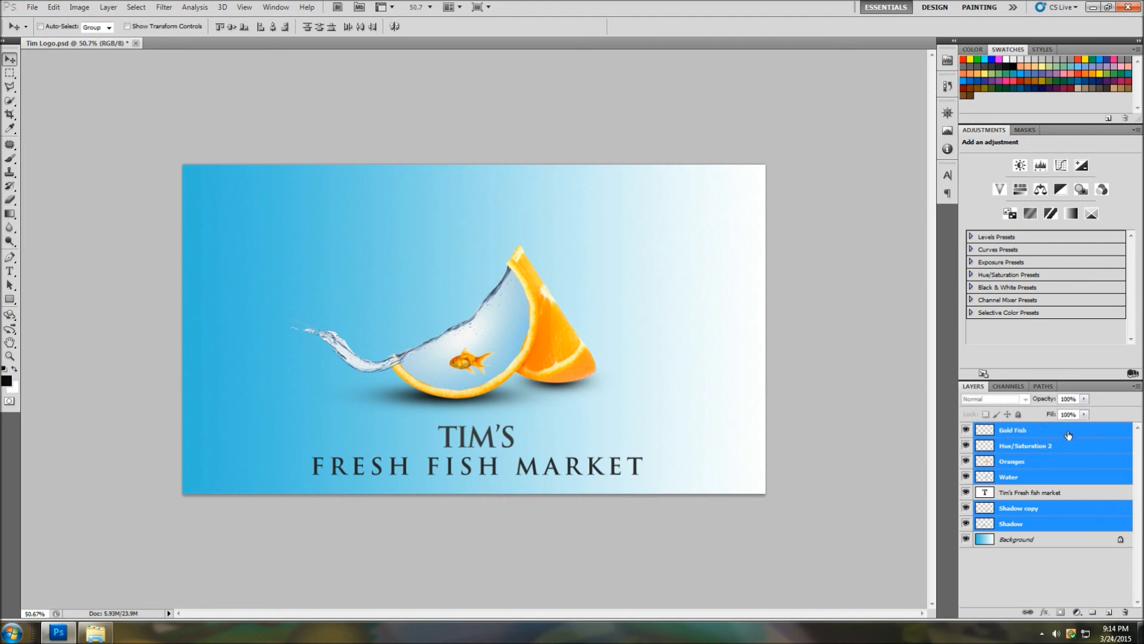
right_click(1067, 432)
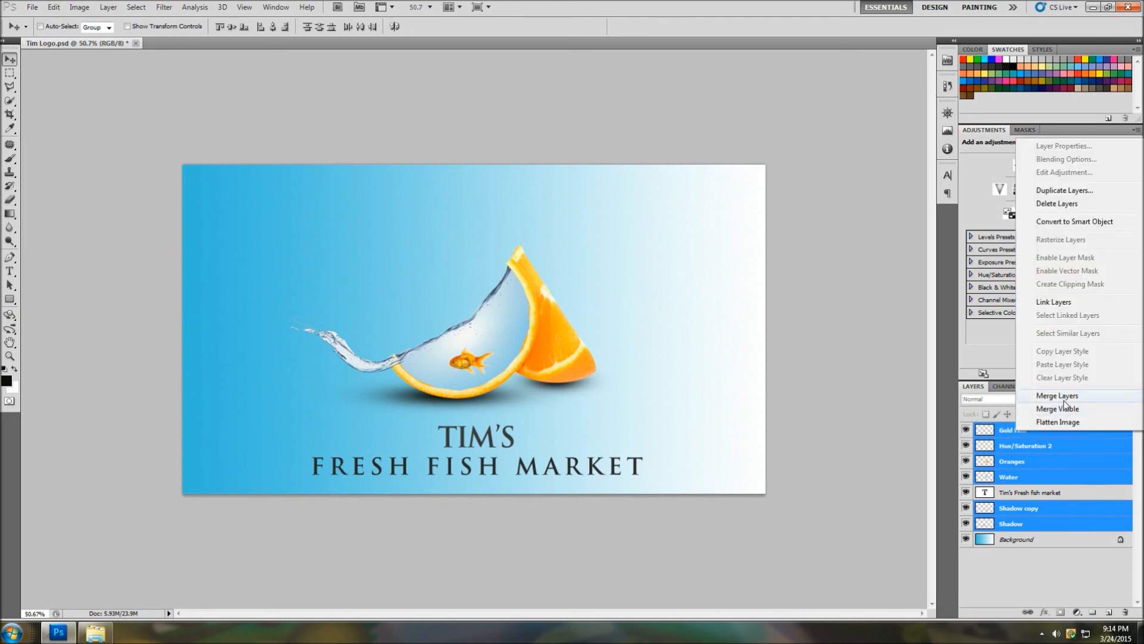
left_click(1066, 399)
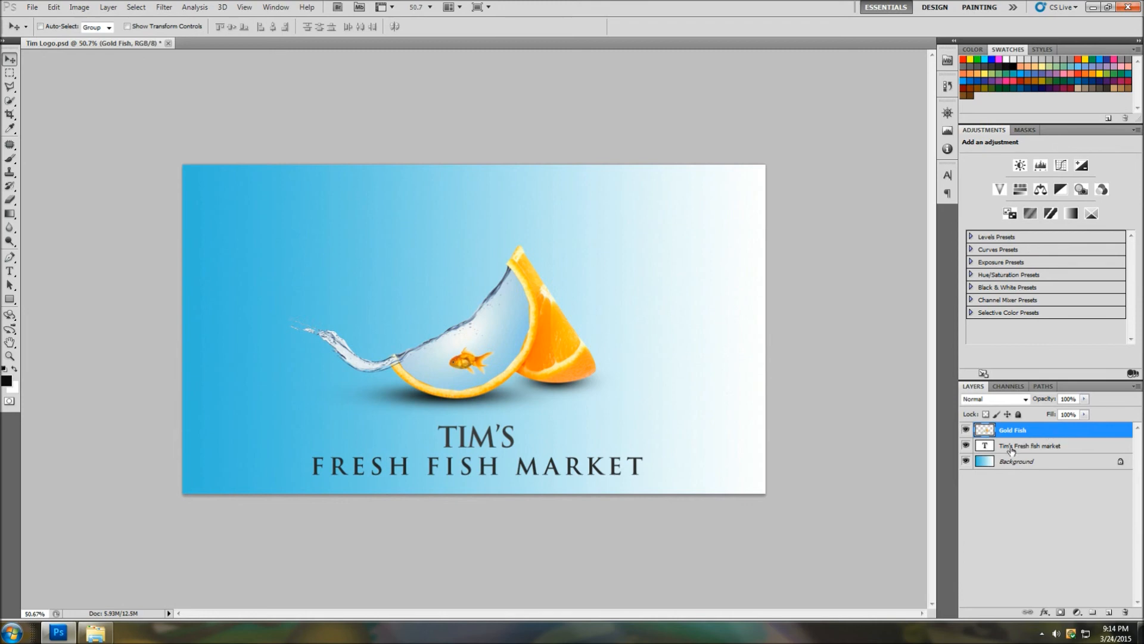
Move the TIM'S FRESH FISH MARKET caption from below the artwork to just above the orange's tip
left_click(1090, 446)
left_click_drag(480, 450, 478, 217)
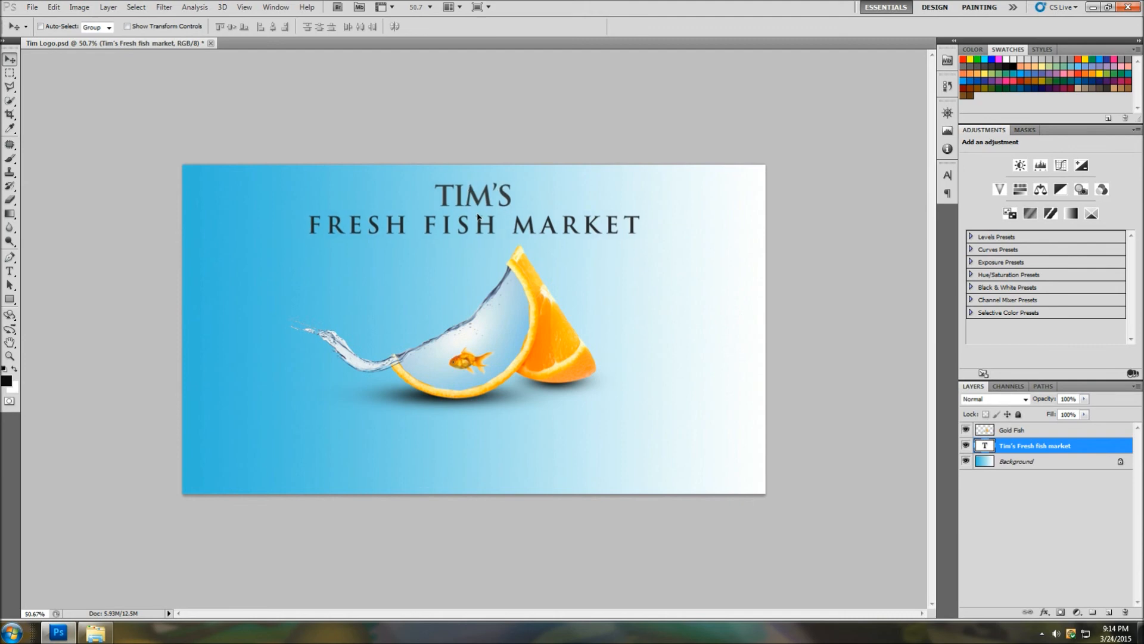
left_click_drag(470, 262, 467, 264)
Lower the merged orange-and-goldfish artwork into the lower half of the canvas and shift the caption slightly right and down
left_click(1022, 431)
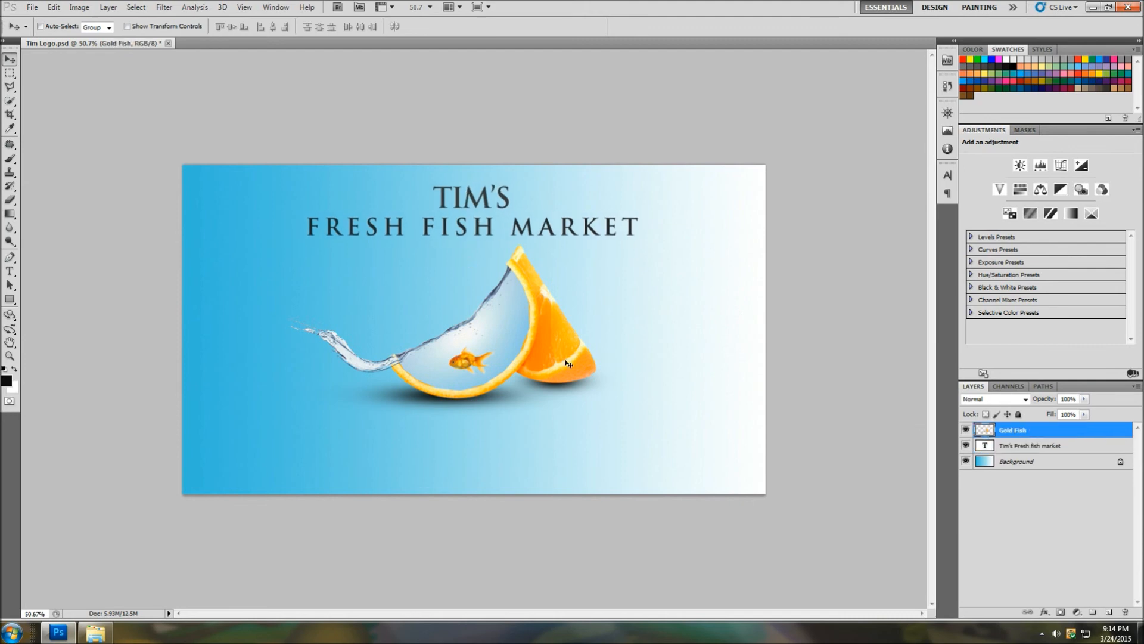
key("shift+Down")
key("shift+Down")
left_click_drag(486, 347, 475, 392)
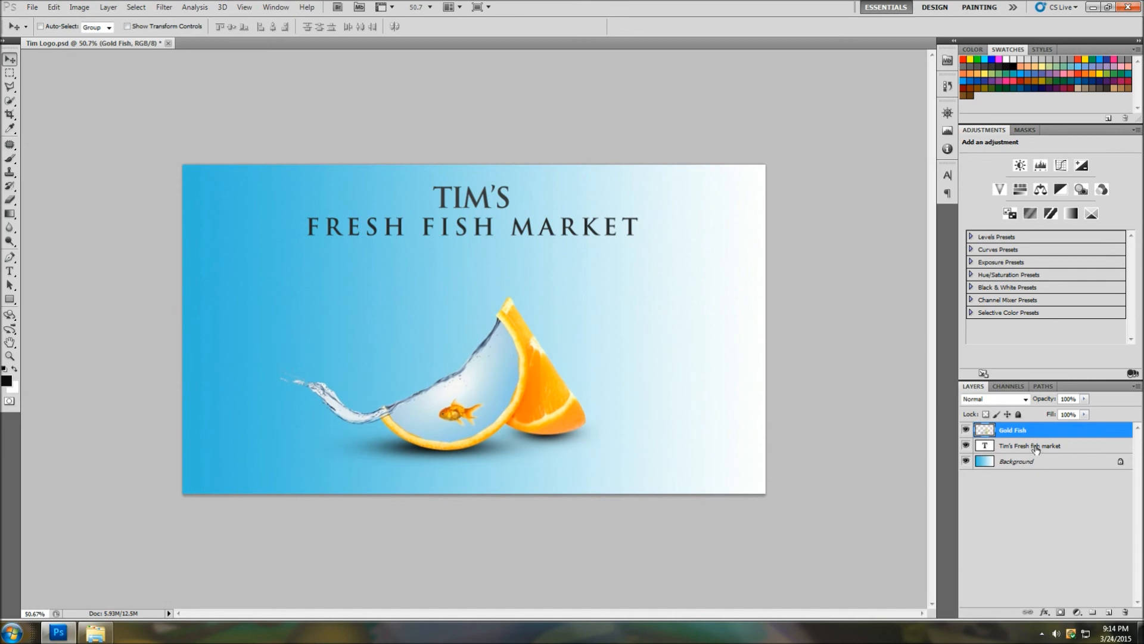
key("alt+bracketleft")
left_click_drag(471, 228, 472, 231)
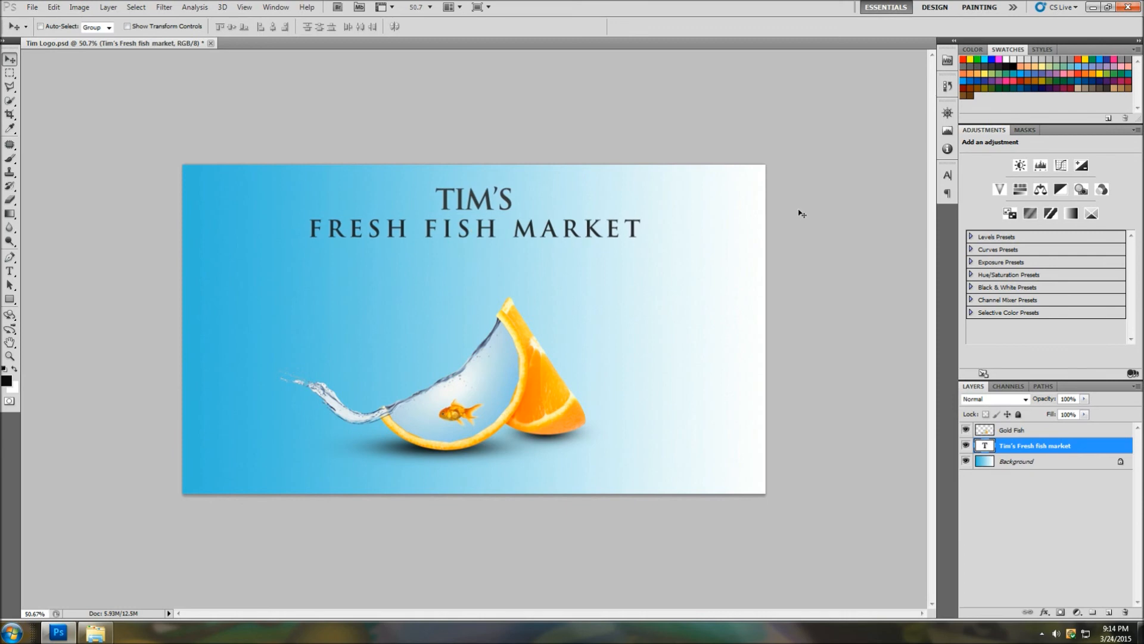
Nudge the merged orange-and-goldfish artwork up slightly towards the caption
left_click(1038, 429)
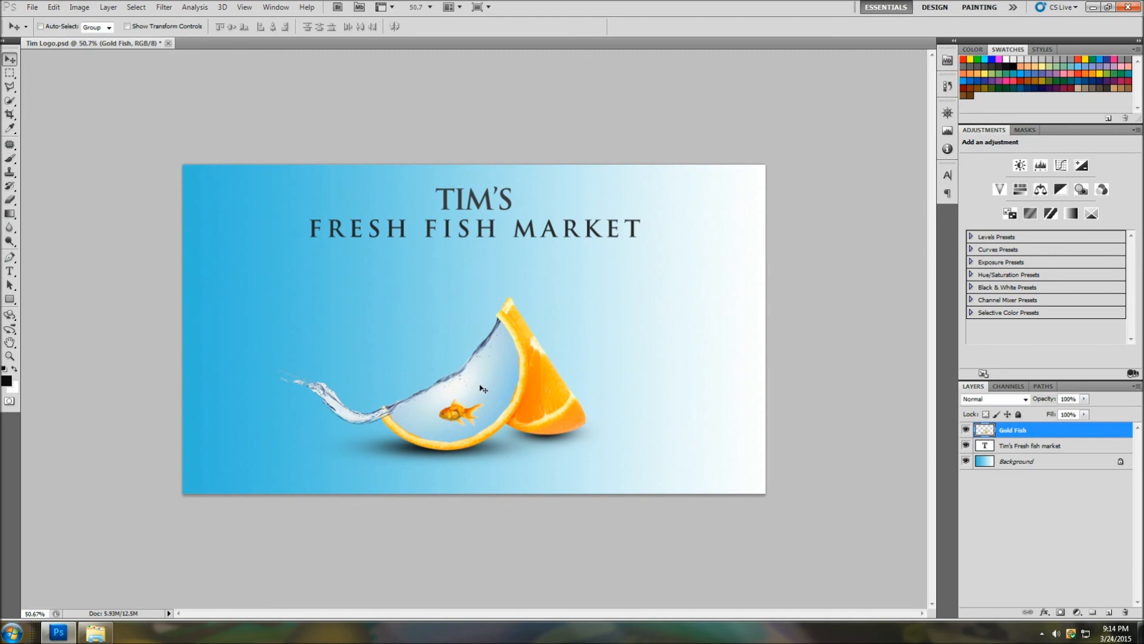
key("Up")
key("Up")
key("Up")
key("Up")
key("Up")
key("Up")
key("Up")
key("Up")
key("Up")
key("Up")
key("Up")
key("Up")
key("Up")
key("Up")
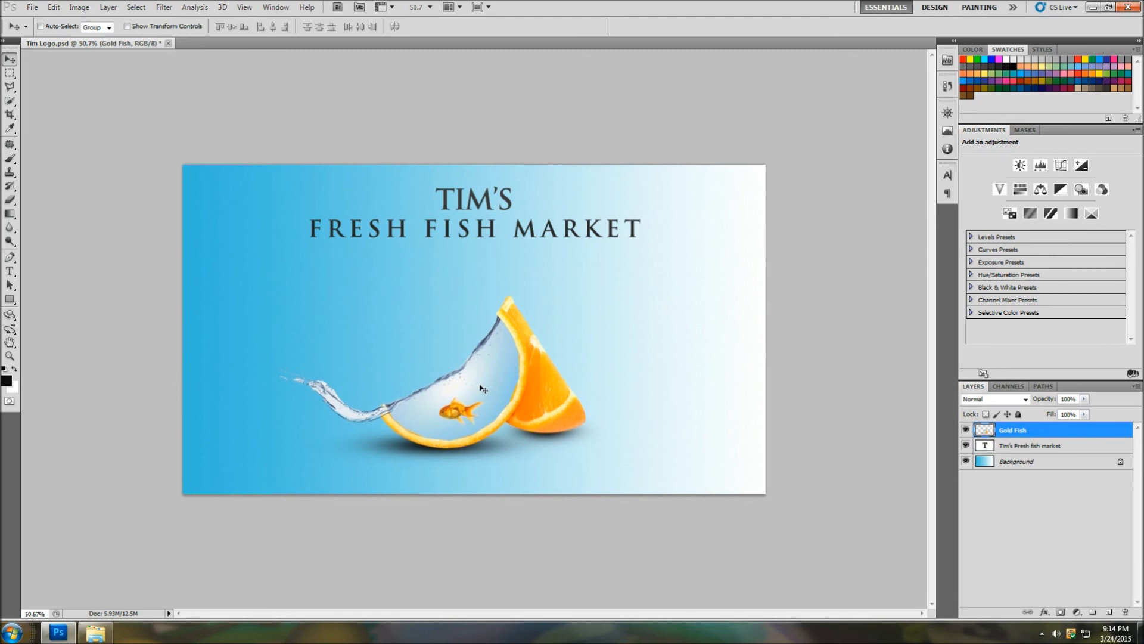
key("Up")
key("Up")
key("Up")
key("Up")
key("Up")
key("Up")
key("Up")
key("Up")
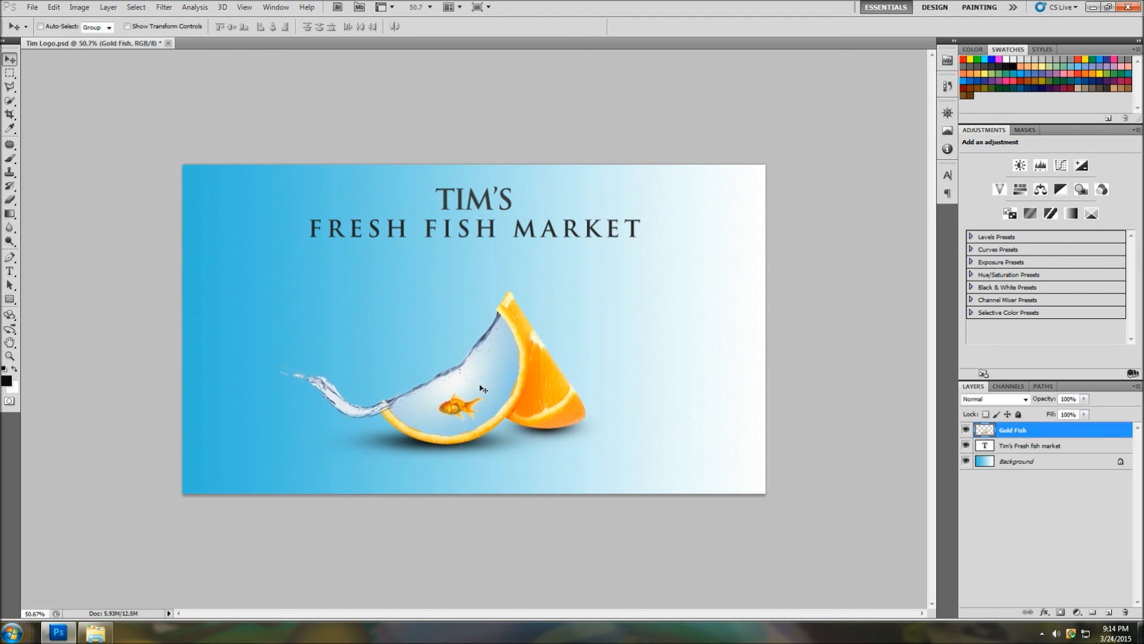
key("Up")
key("Up")
key("Up")
key("Up")
key("Up")
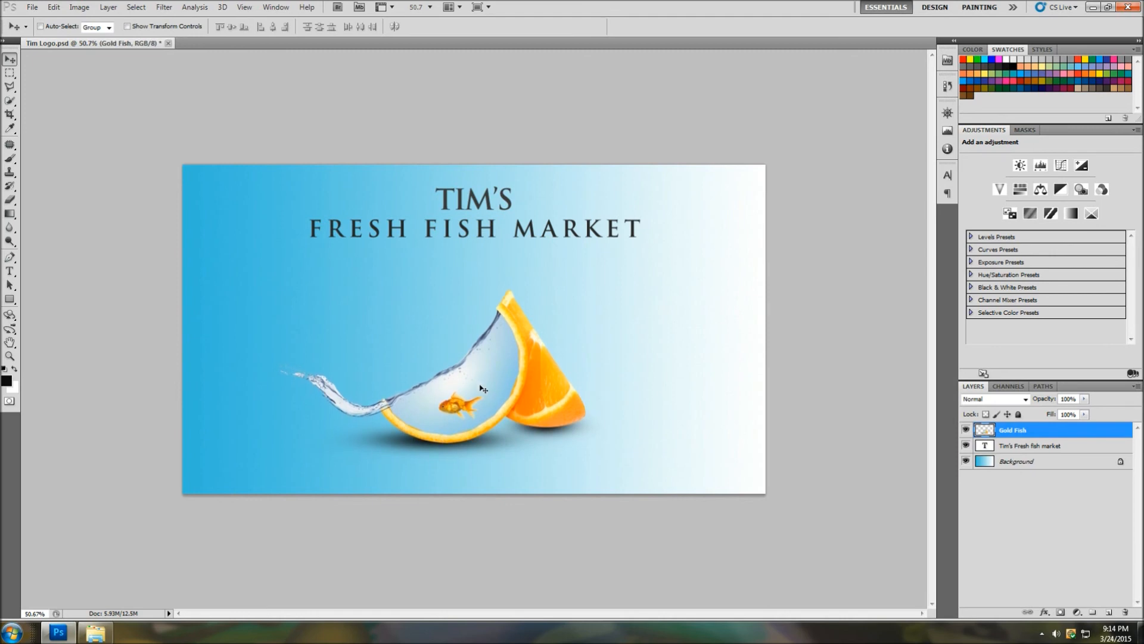
Nudge the TIM'S FRESH FISH MARKET caption slightly to the right above the artwork
left_click(1047, 451)
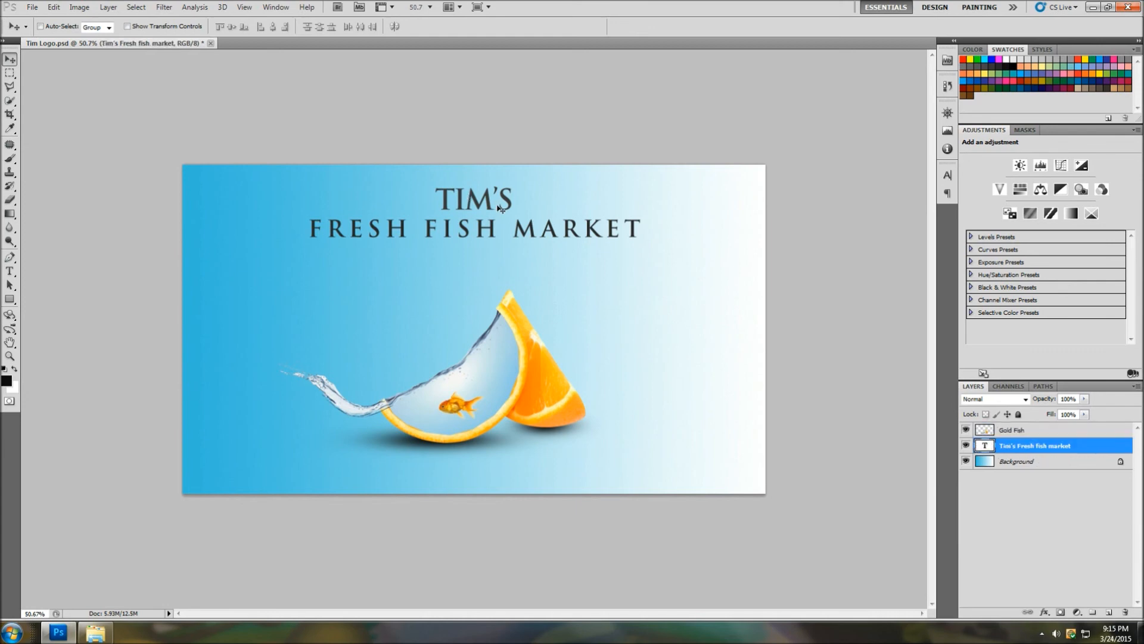
key("Right")
key("Right")
key("Right")
key("Right")
key("Right")
key("Right")
key("Right")
key("Right")
key("Right")
key("Right")
key("Right")
key("Right")
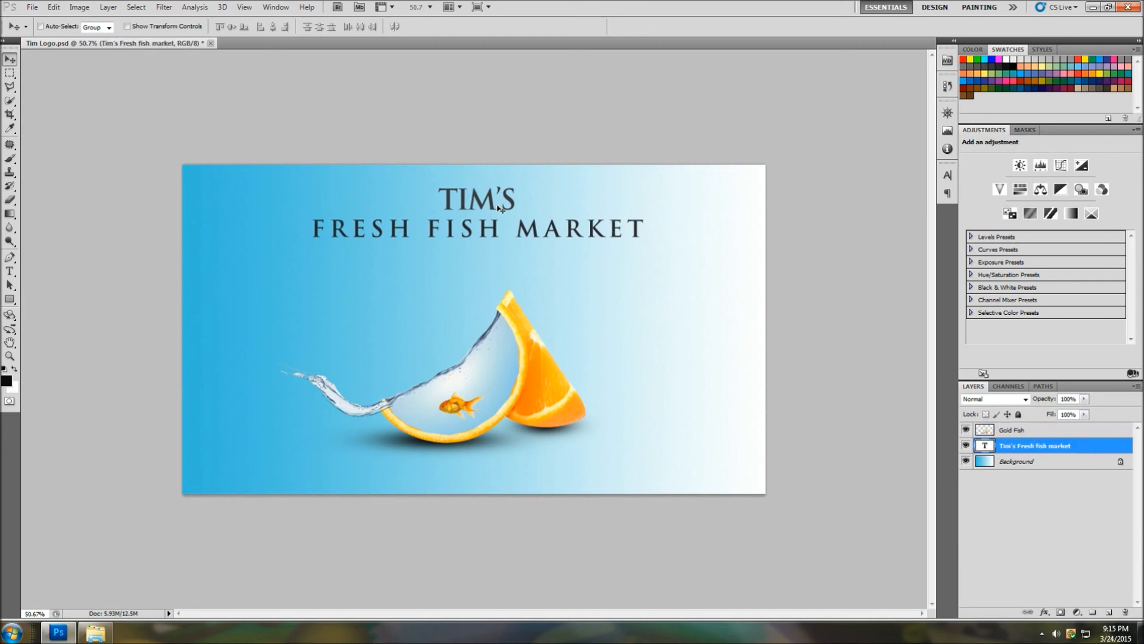
key("Right")
key("Right")
key("Right")
key("Right")
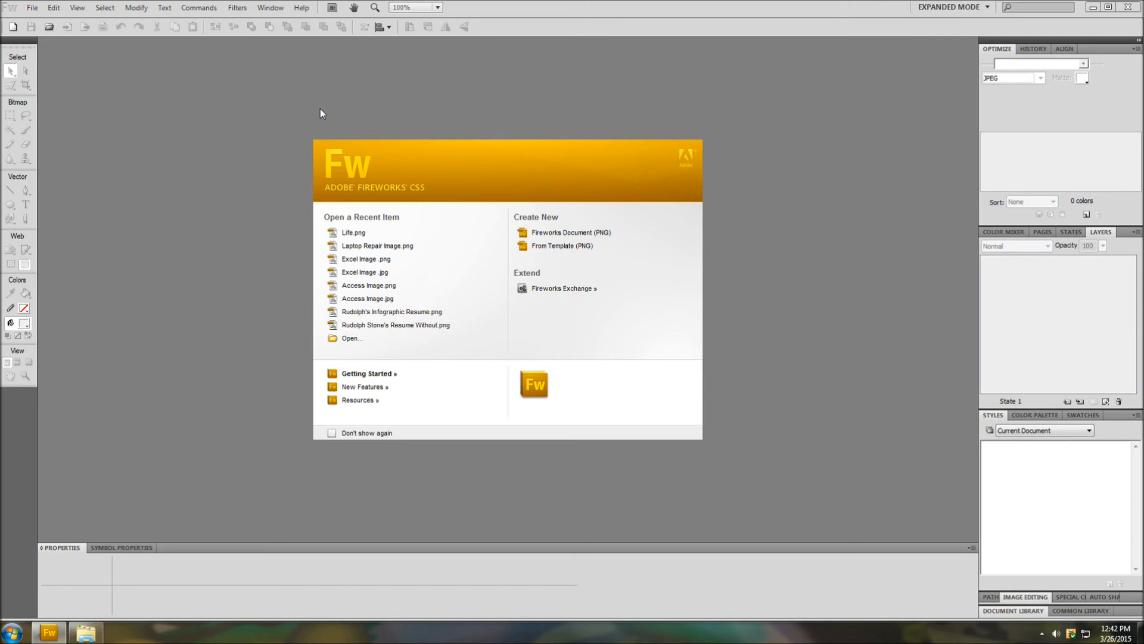
In Adobe Fireworks, create a new document 1440 pixels wide and 900 pixels high
left_click(32, 8)
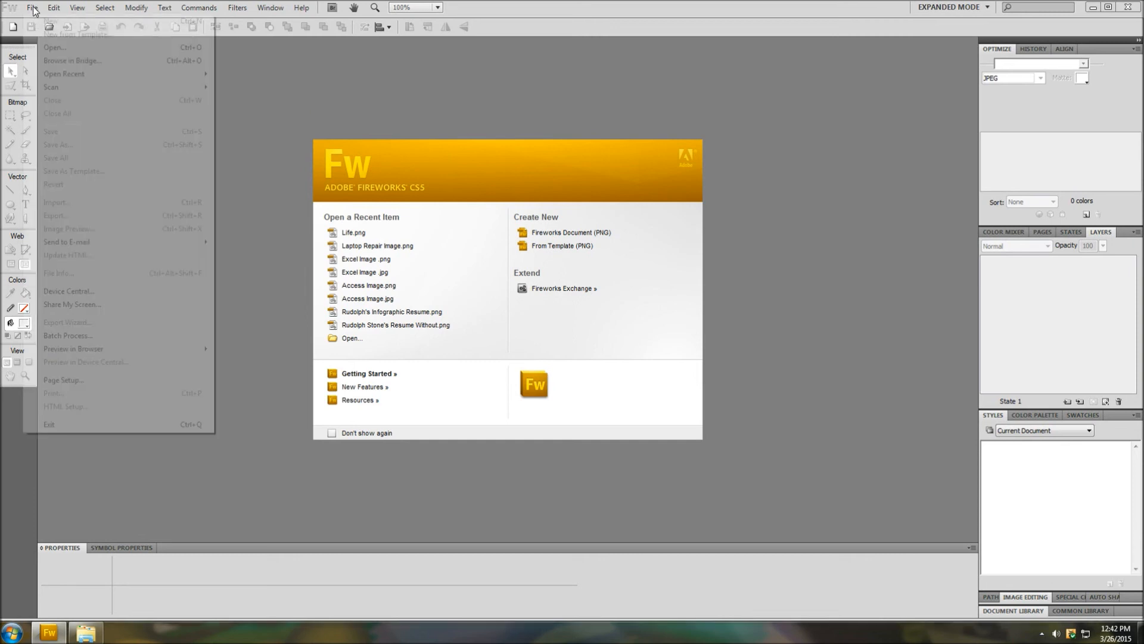
left_click(32, 8)
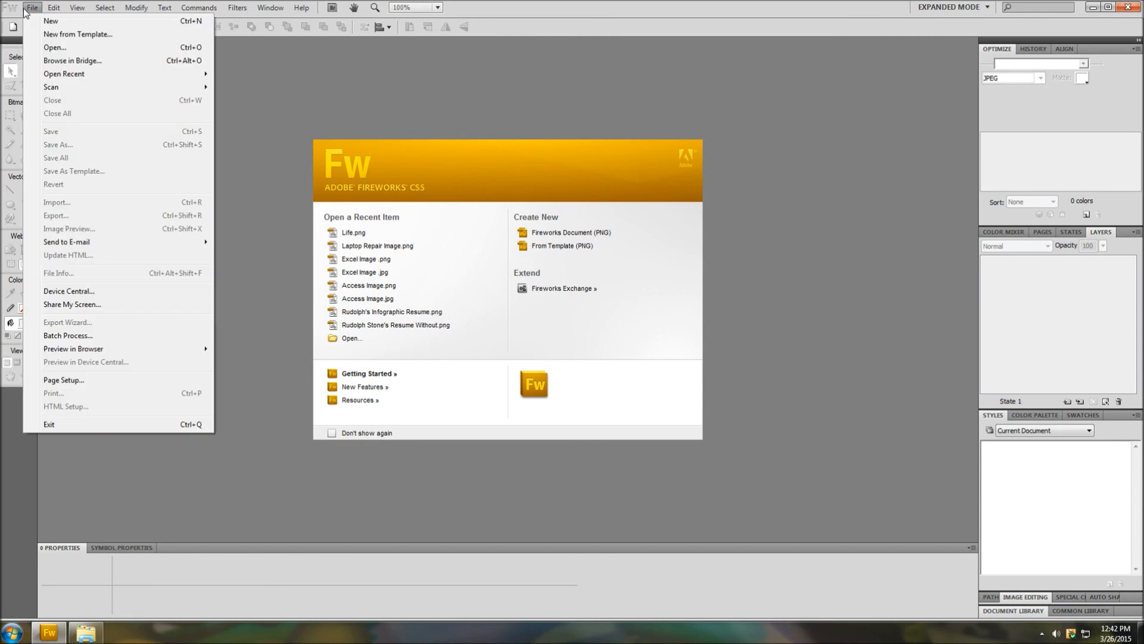
left_click(51, 23)
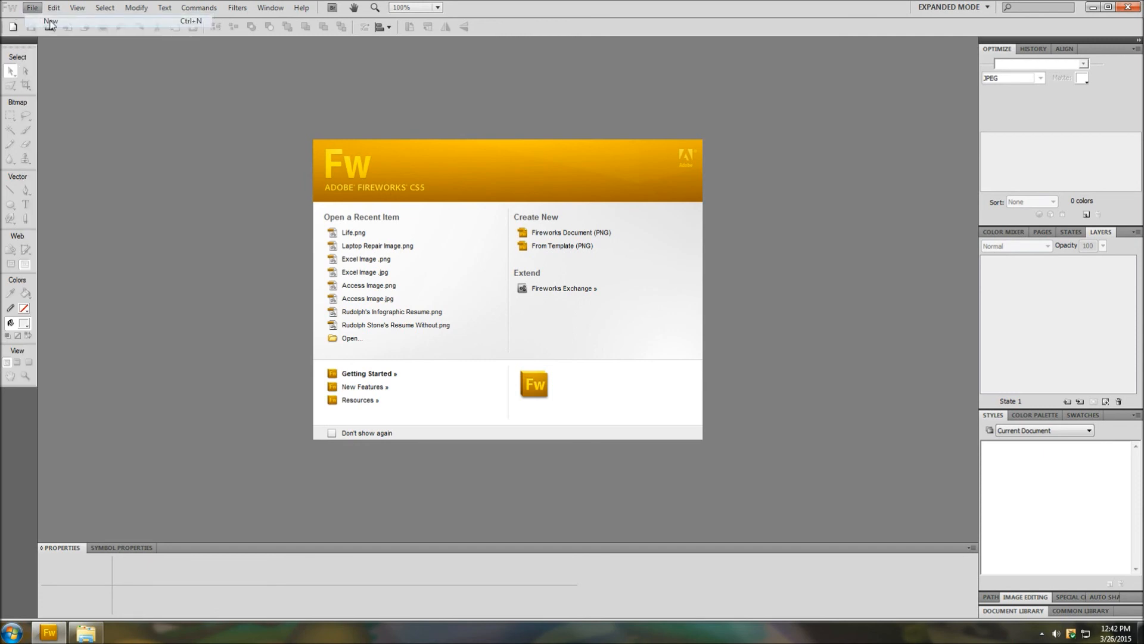
left_click(539, 256)
key("BackSpace")
key("BackSpace")
key("BackSpace")
type("1440")
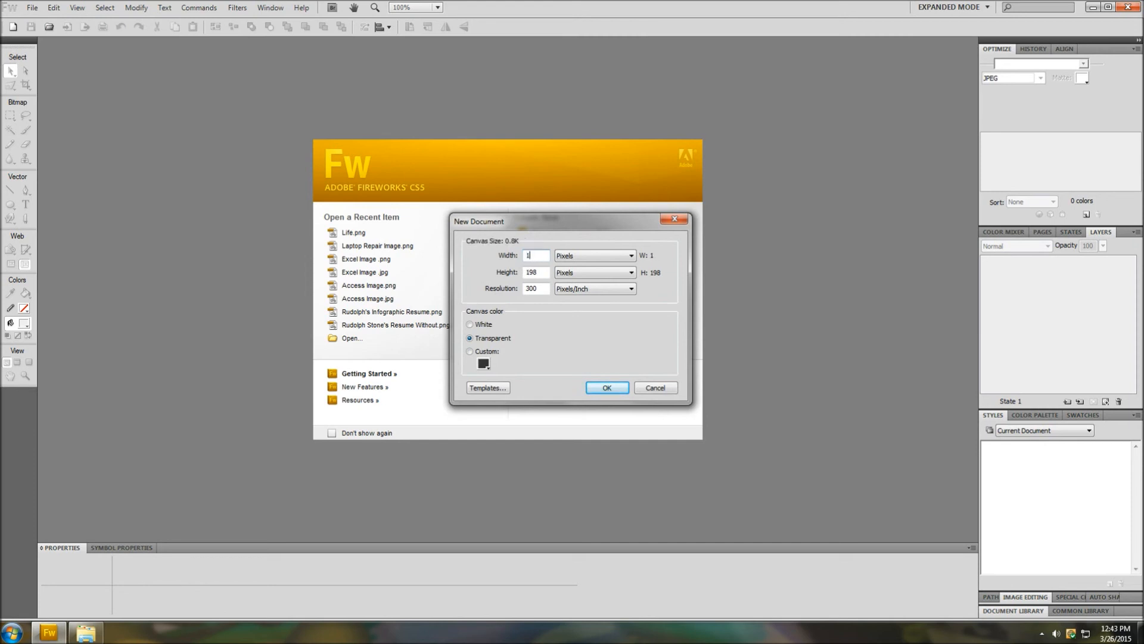
left_click(538, 271)
key("BackSpace")
key("BackSpace")
key("BackSpace")
type("900")
left_click(607, 388)
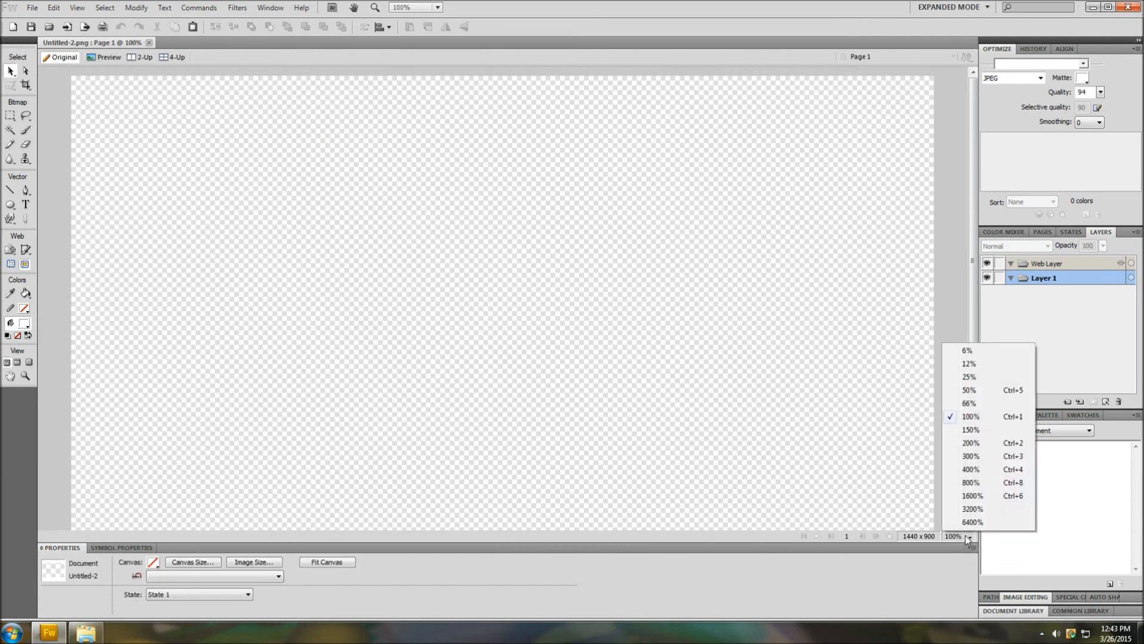
Place the blueish-black-gradient_ (1440x900) image from the Gold Fish Project folder onto the empty Fireworks canvas, filling it as the background
left_click(952, 389)
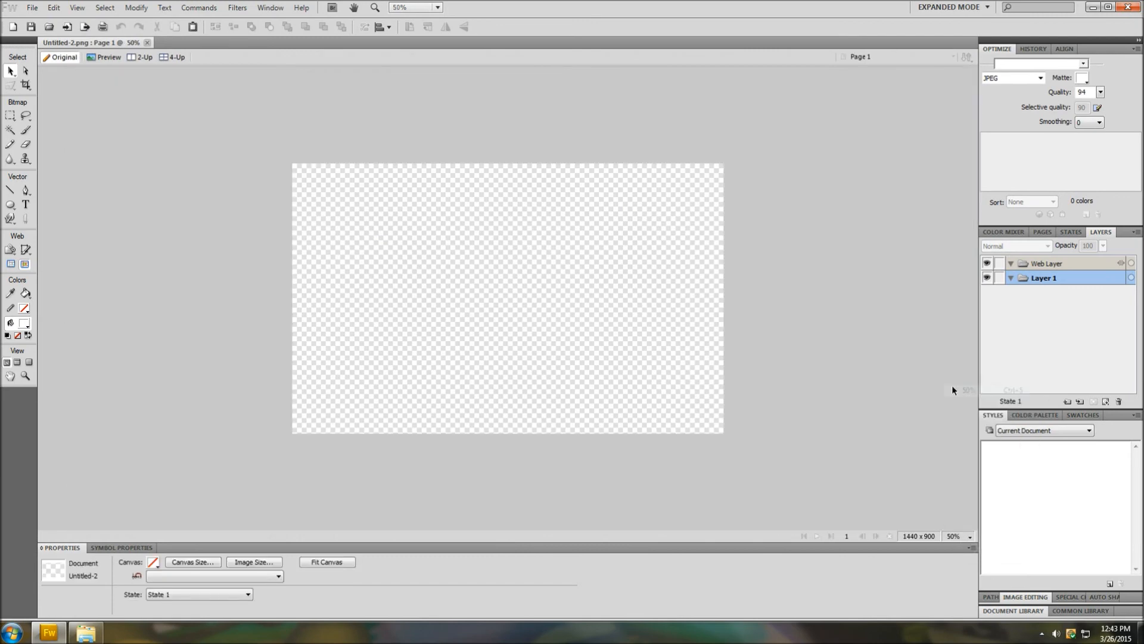
left_click(85, 633)
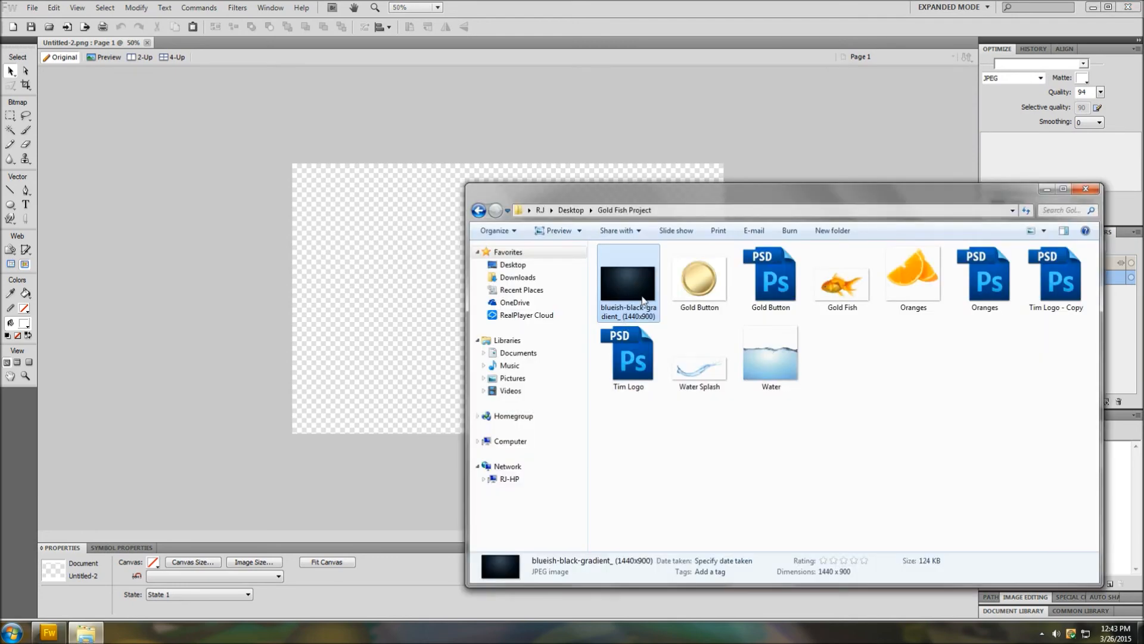
left_click_drag(745, 197, 801, 181)
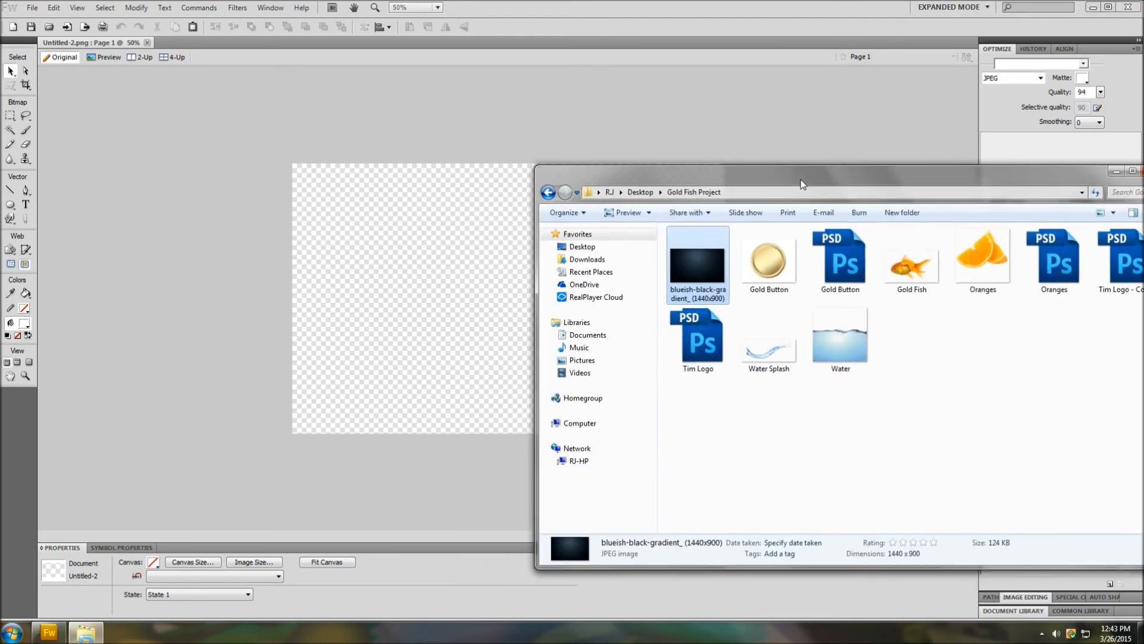
left_click_drag(713, 257, 415, 305)
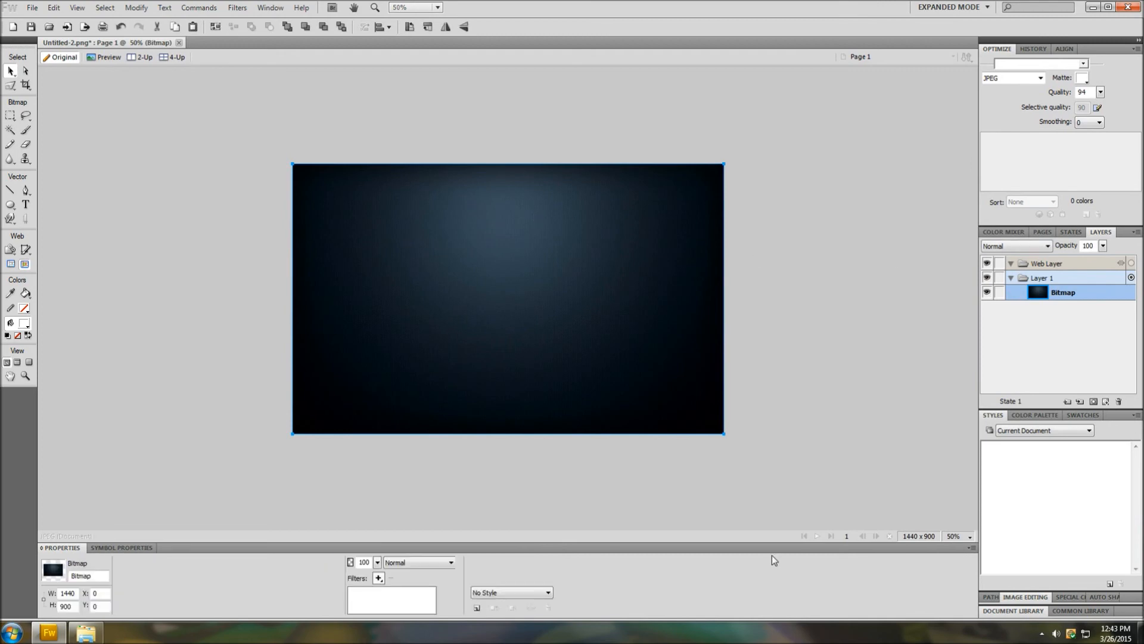
Draw a white ellipse about 928 by 528 pixels over the middle of the dark gradient background
left_click(971, 538)
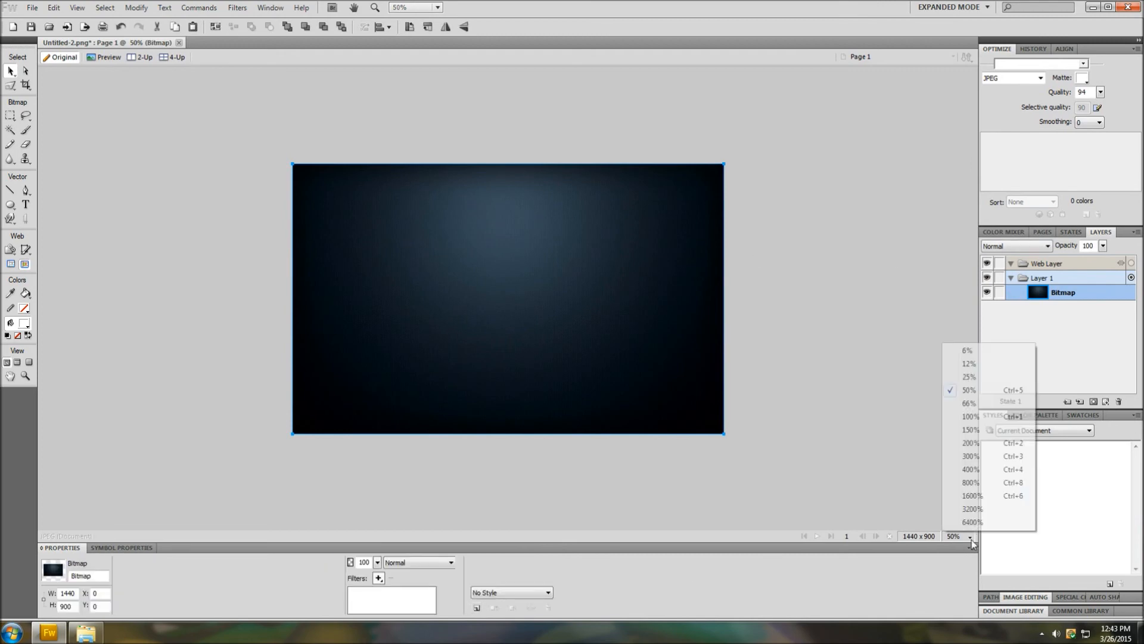
left_click(984, 417)
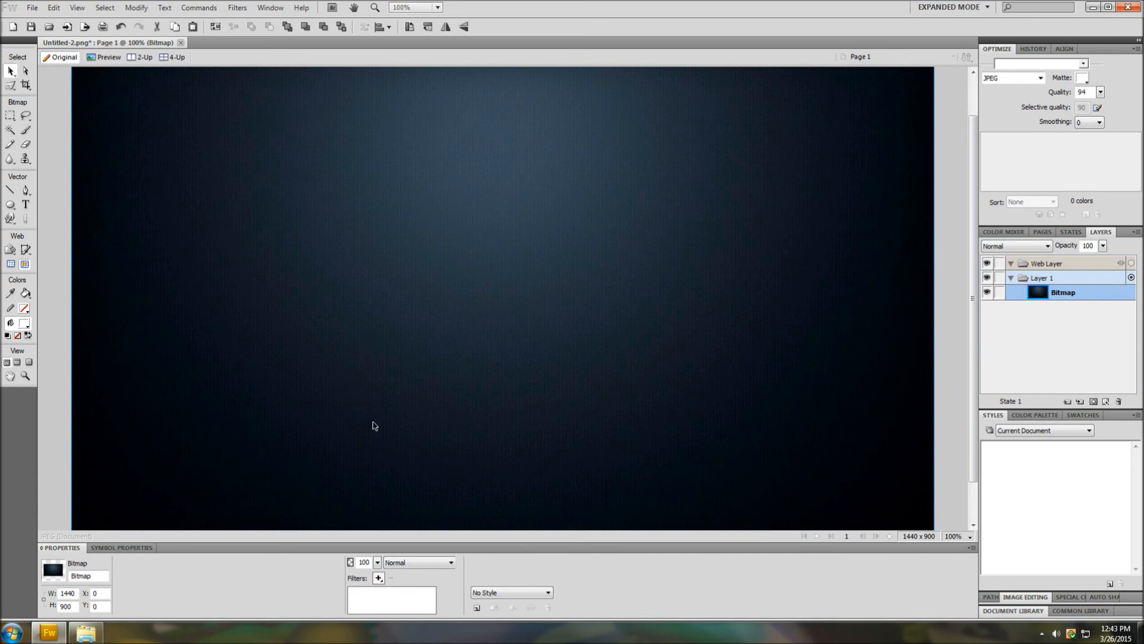
left_click(12, 208)
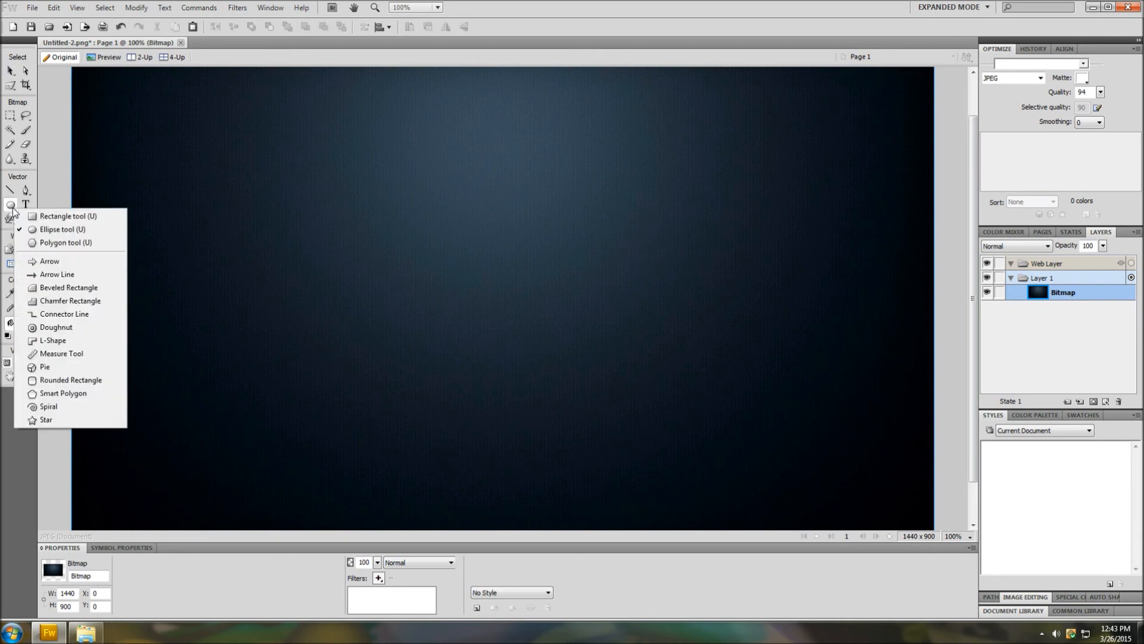
left_click(52, 232)
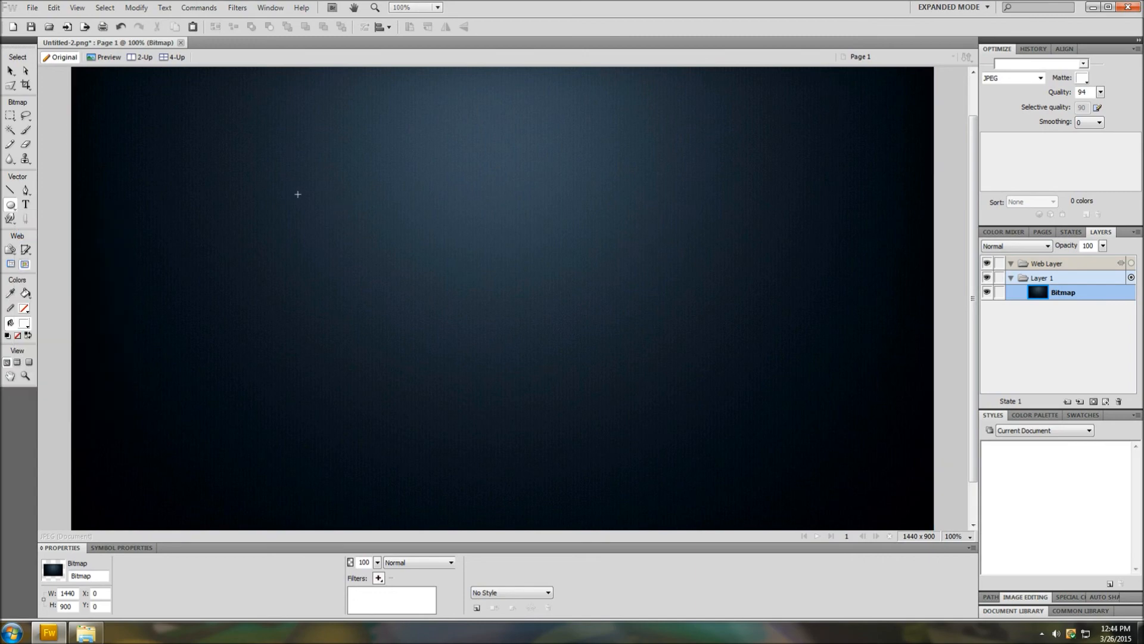
left_click_drag(248, 198, 795, 486)
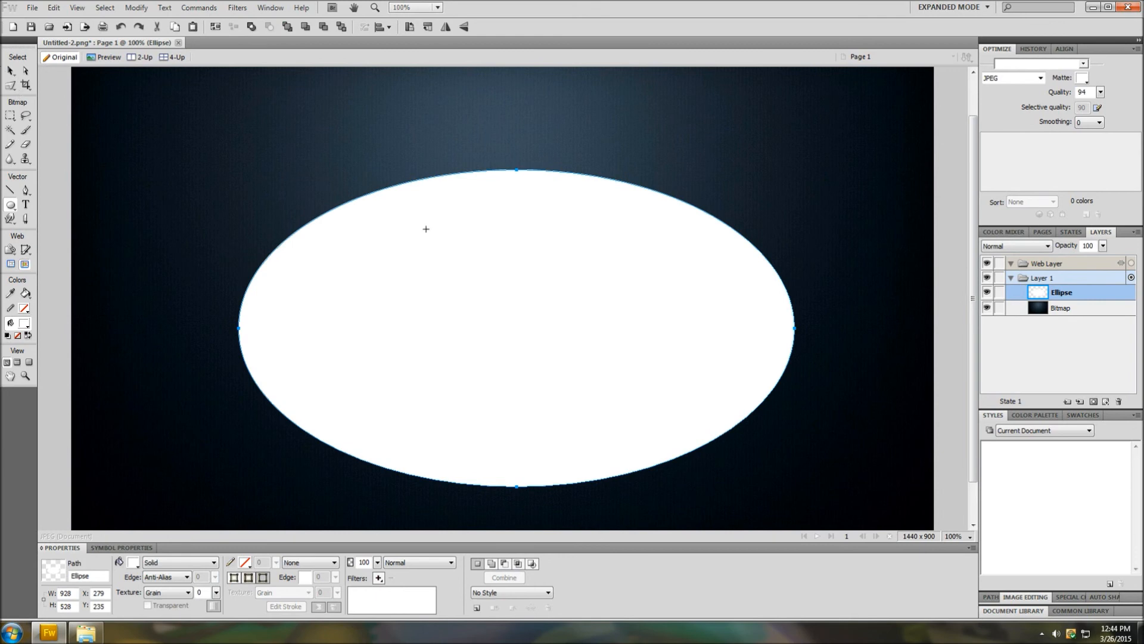
Move the white ellipse to the middle of the background and draw a second ellipse about 792 by 410 pixels over it
key("v")
left_click_drag(600, 317, 591, 297)
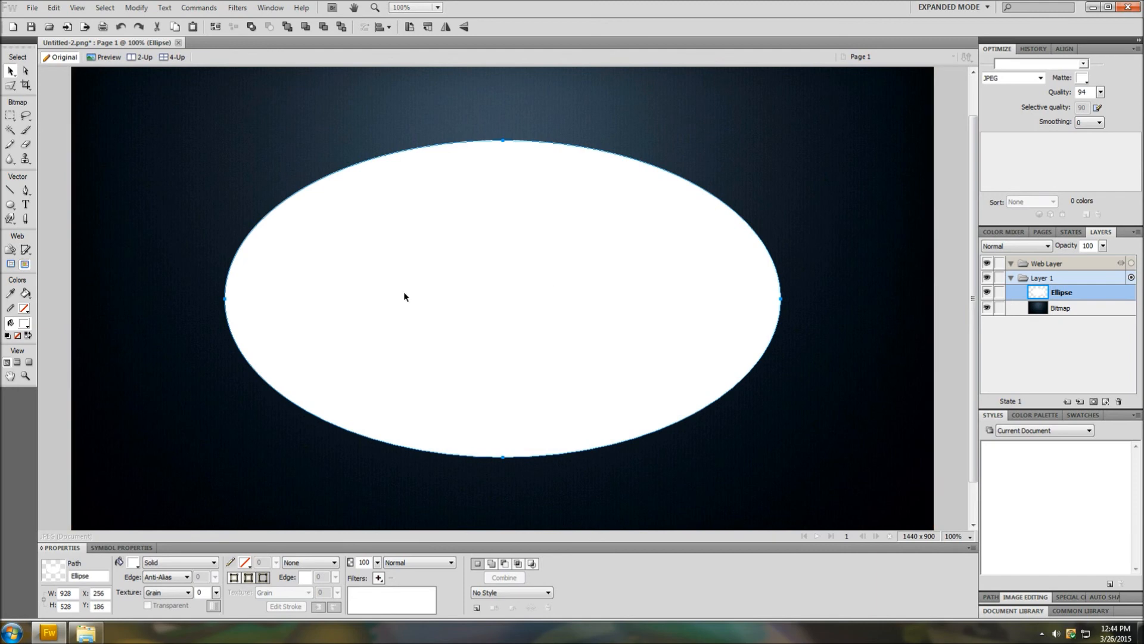
left_click(12, 207)
left_click_drag(11, 208, 109, 228)
left_click_drag(320, 189, 794, 435)
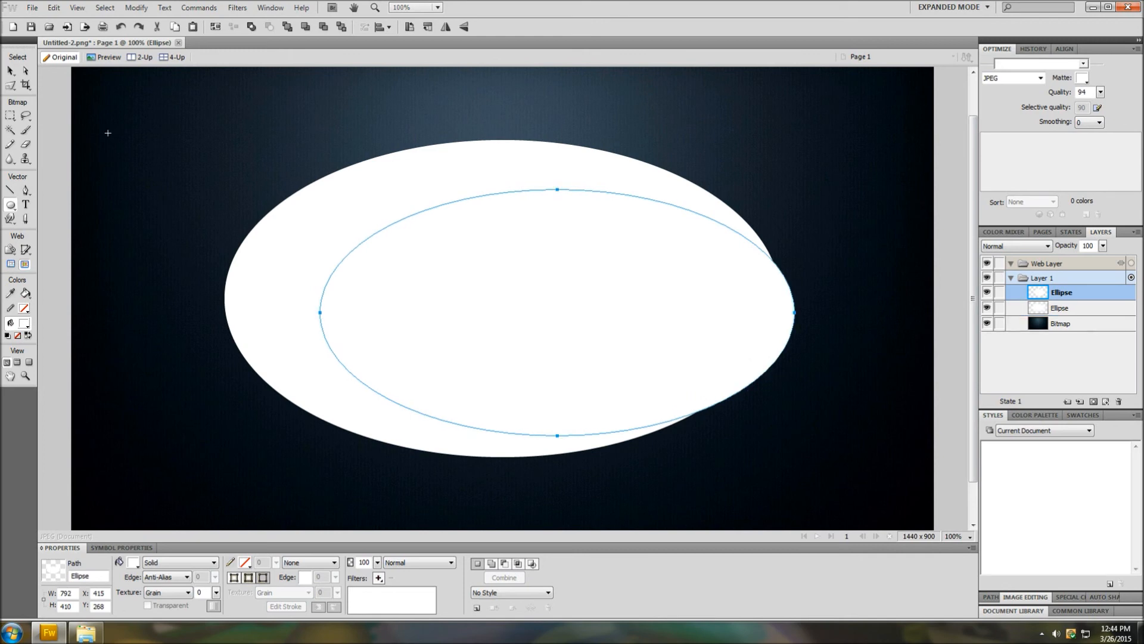
Position the smaller white ellipse centrally inside the larger one, nudging it until the rim looks even all round
left_click(12, 71)
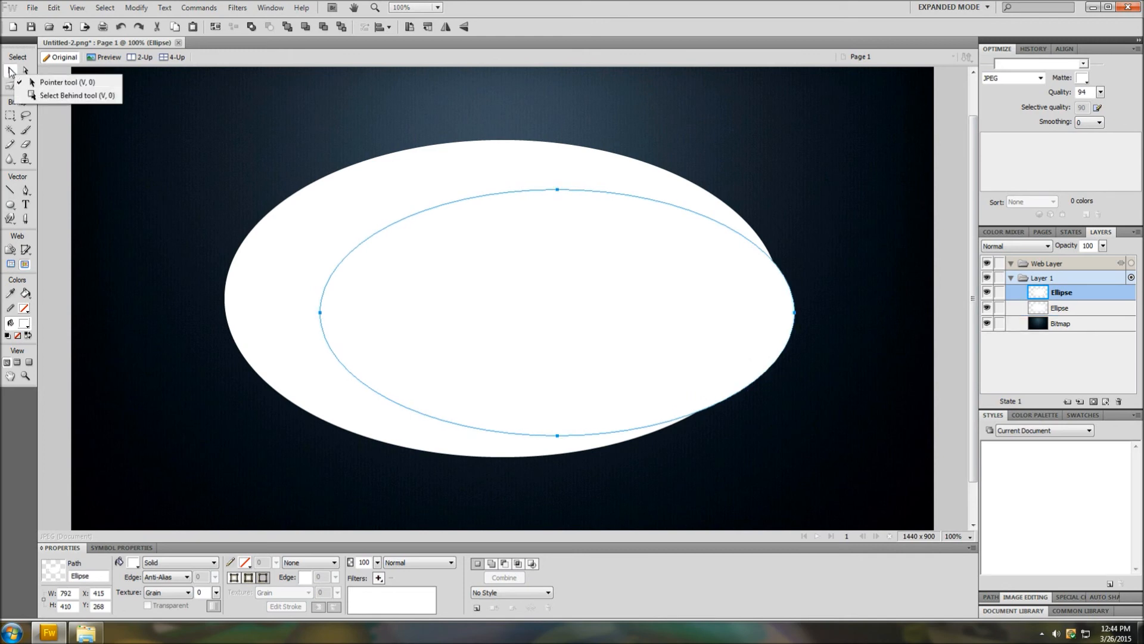
left_click(66, 83)
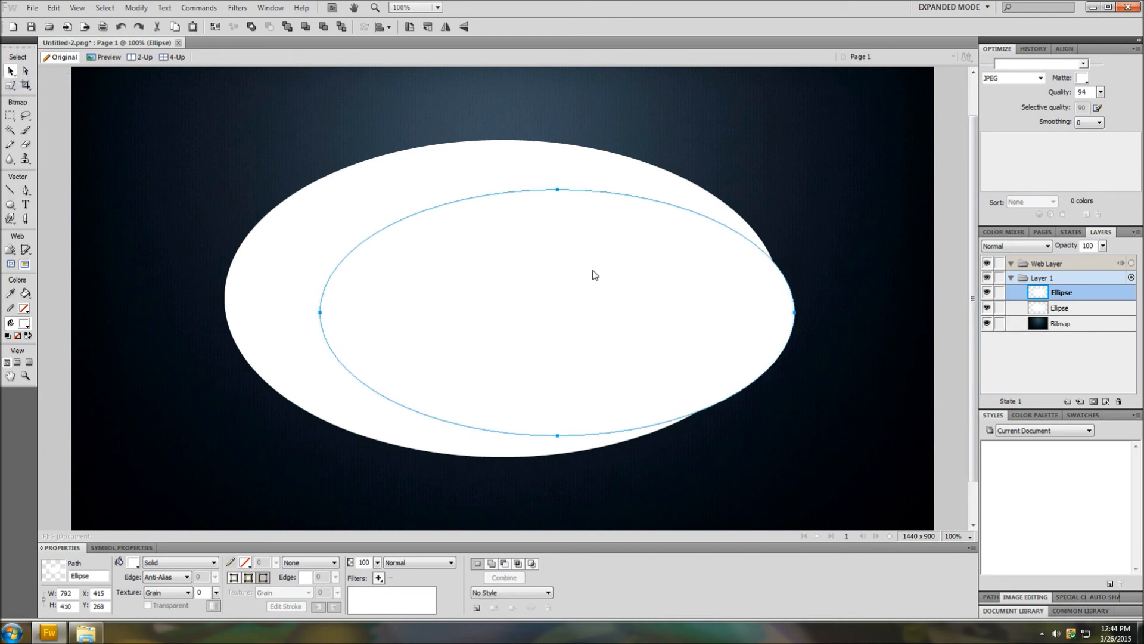
left_click_drag(591, 270, 520, 277)
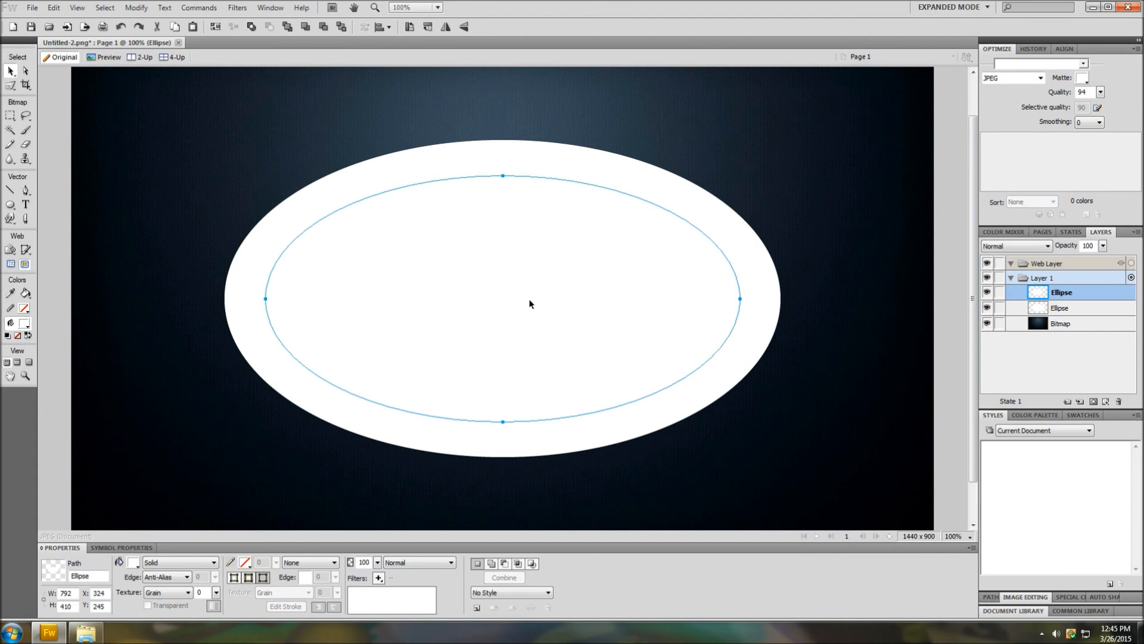
key("Up")
key("Up")
key("Right")
key("Down")
key("Up")
key("Up")
key("Down")
key("Right")
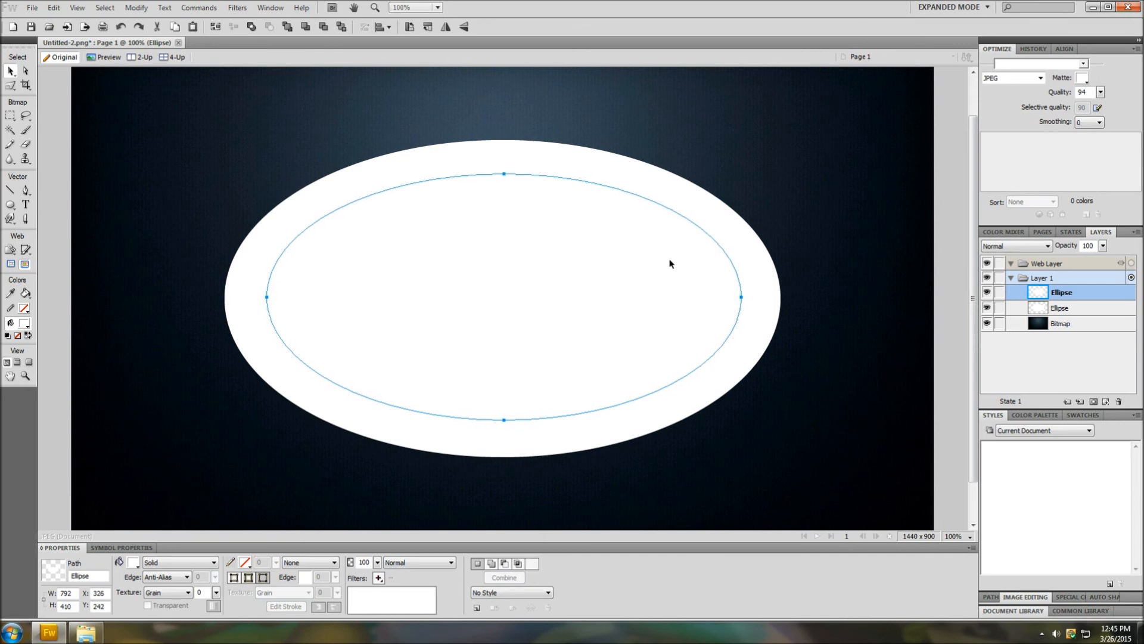
key("Down")
key("Right")
key("Right")
key("Up")
left_click(815, 136)
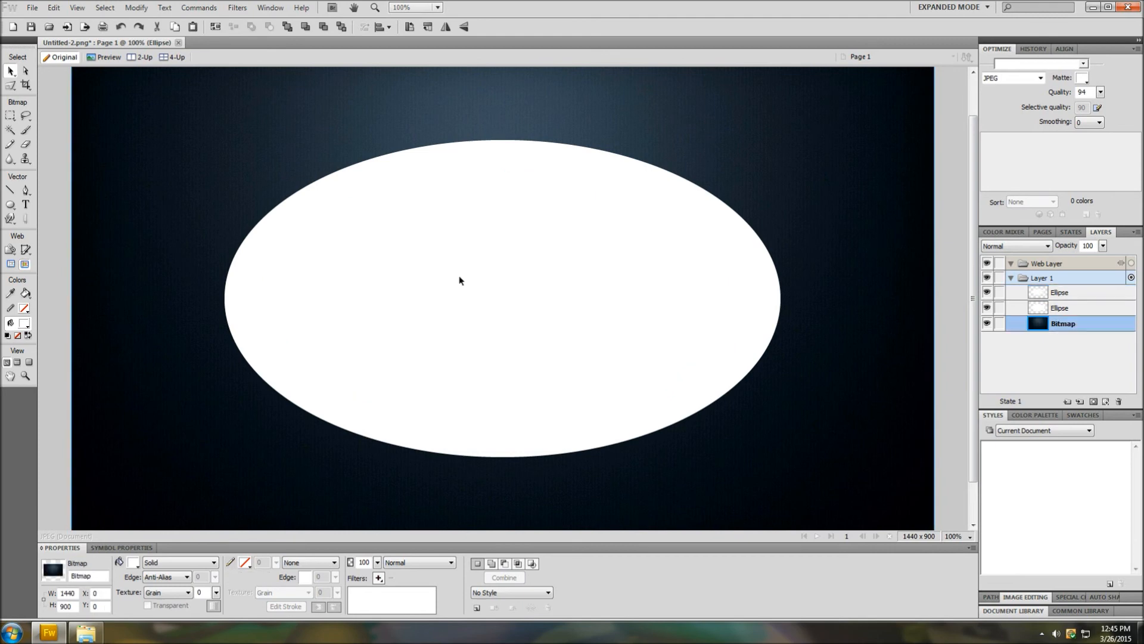
Apply the Dark Chrome 002 style from the Dark Chrome Styles set to the larger ellipse
left_click(1097, 310)
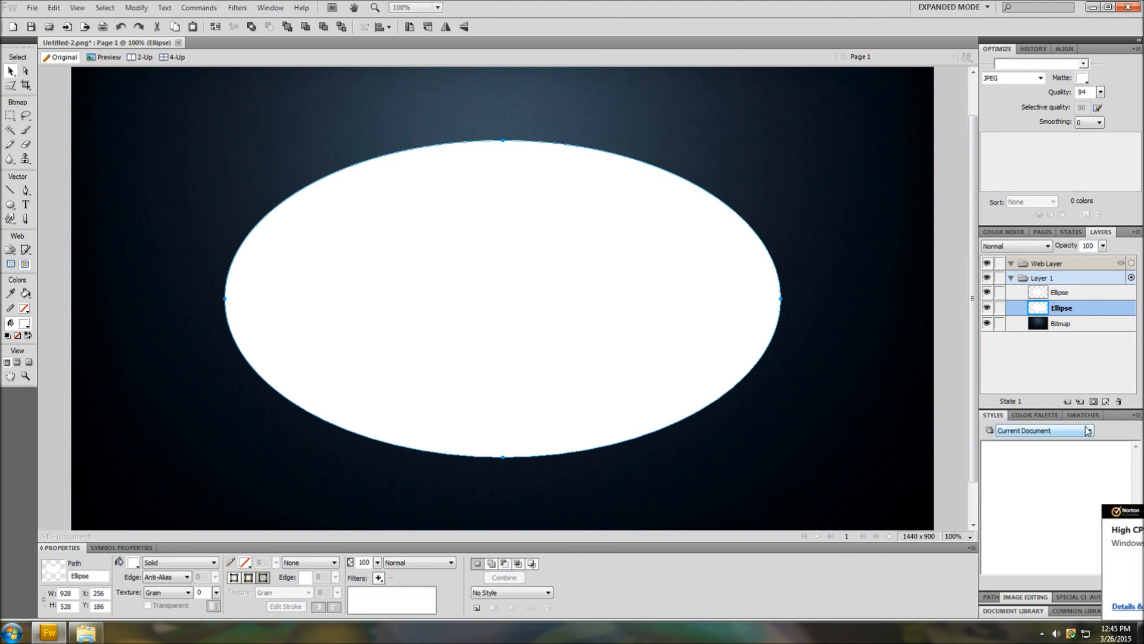
left_click(1138, 511)
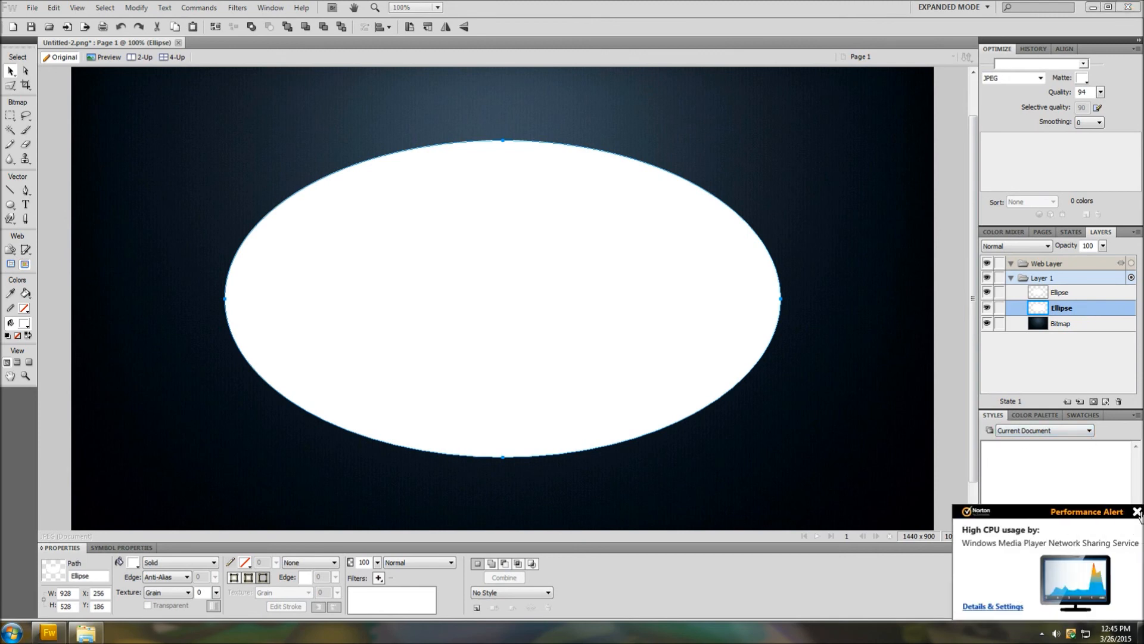
left_click(1036, 428)
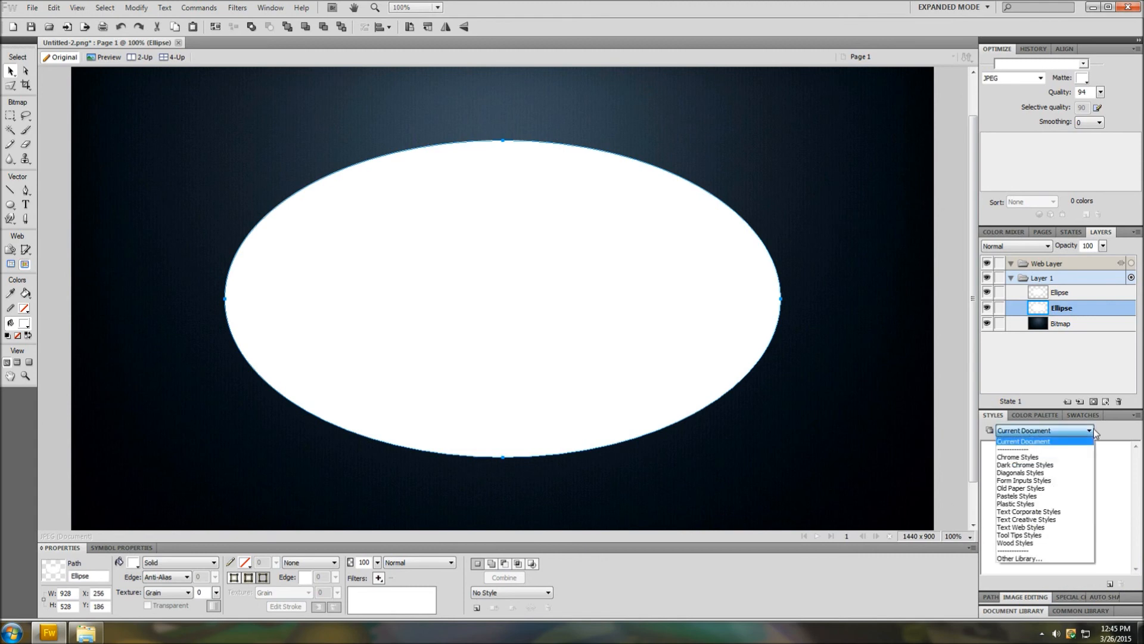
left_click(1006, 469)
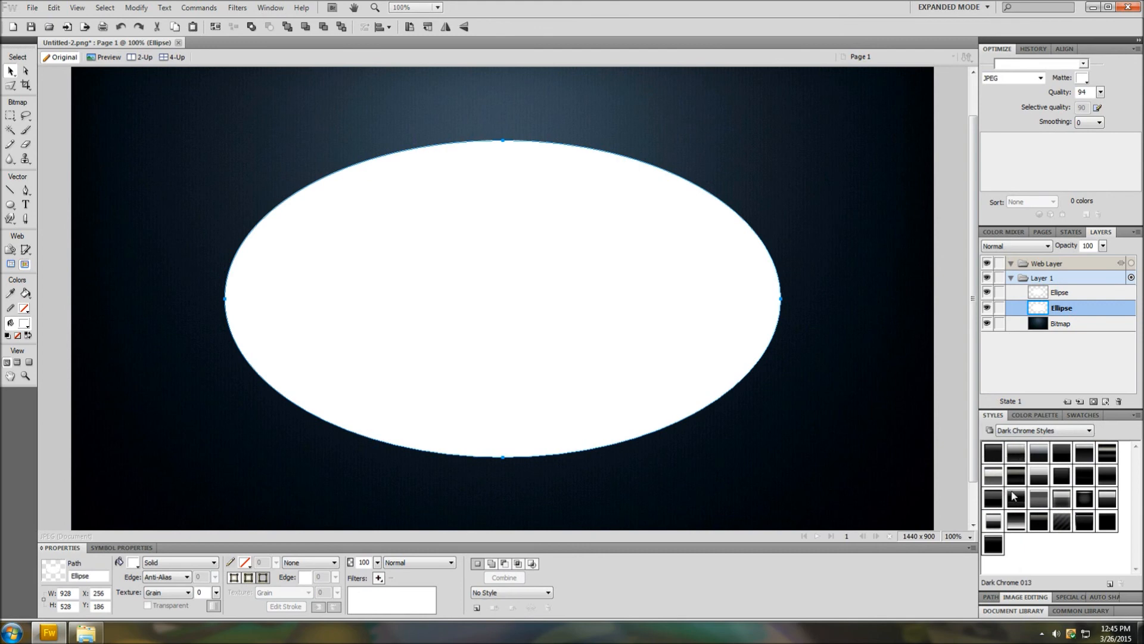
left_click(1017, 453)
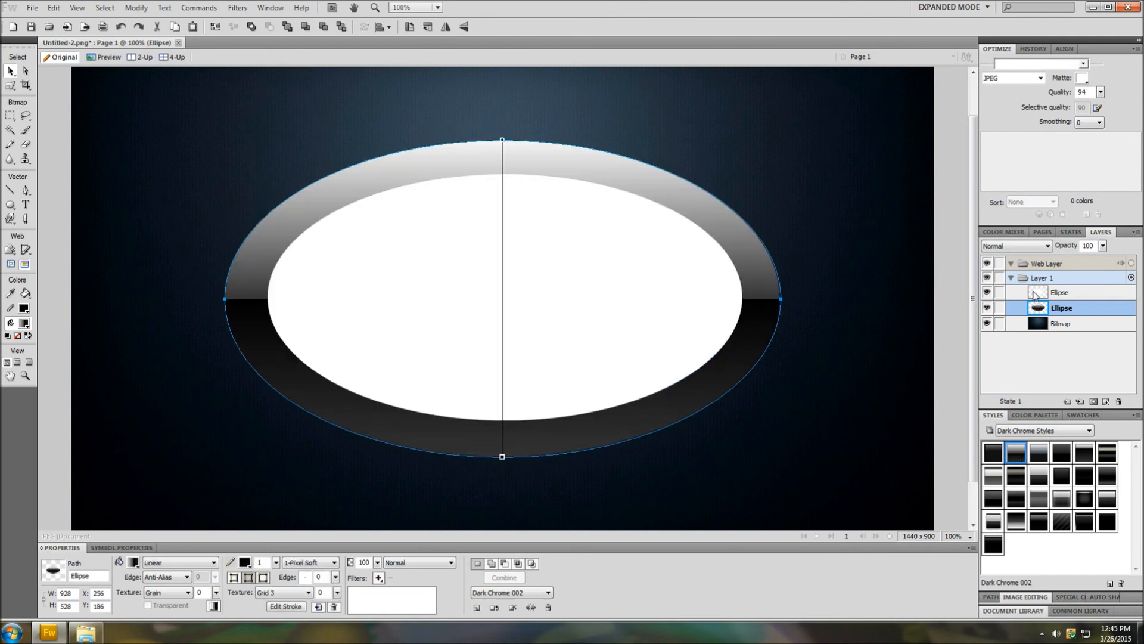
Apply the orange Chrome 024 style from the Chrome Styles set to the smaller ellipse
left_click(1072, 292)
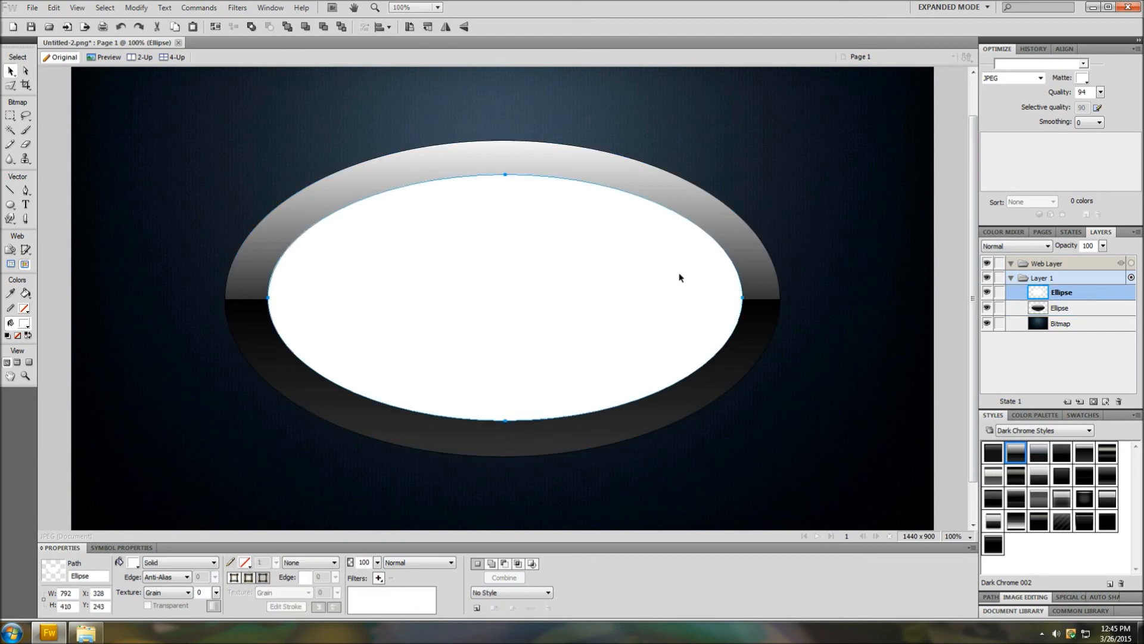
left_click(1088, 430)
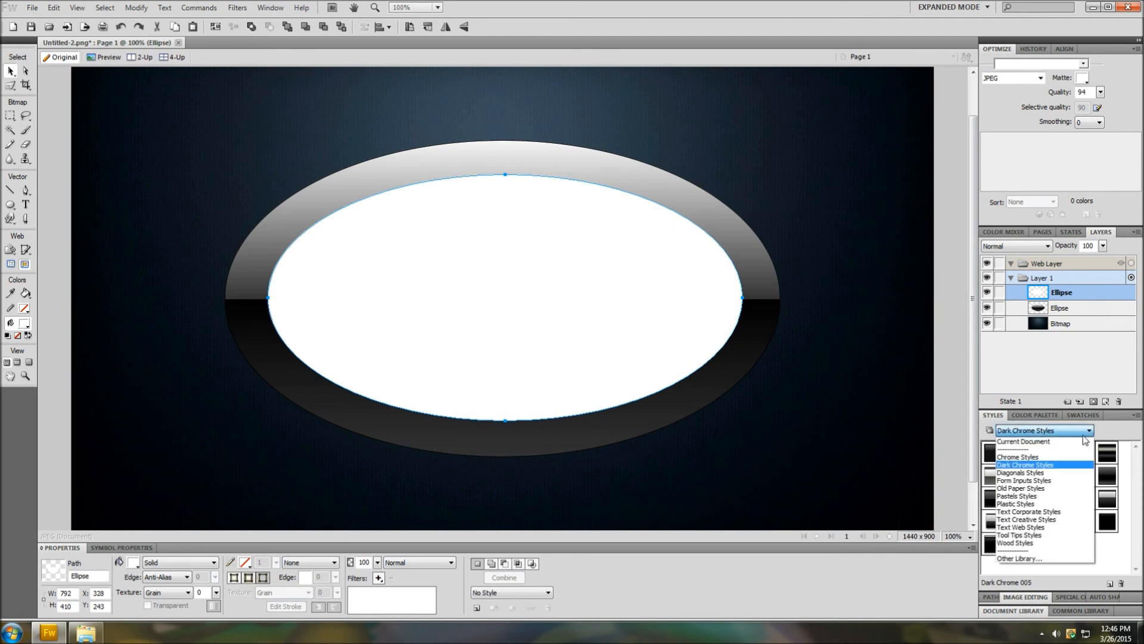
left_click(1054, 458)
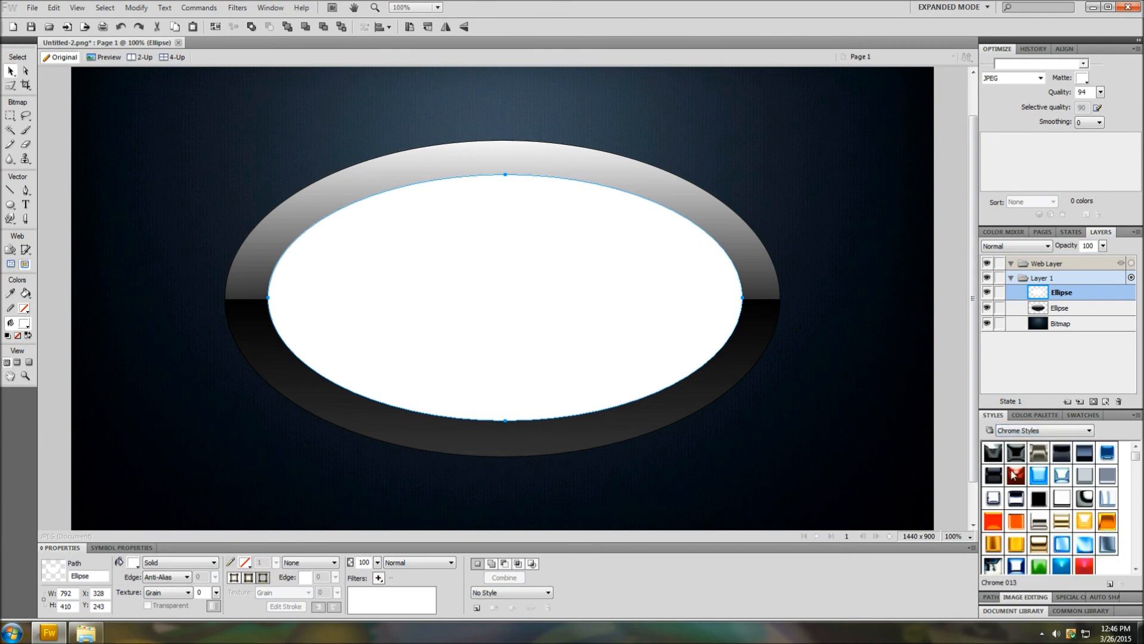
left_click(1108, 522)
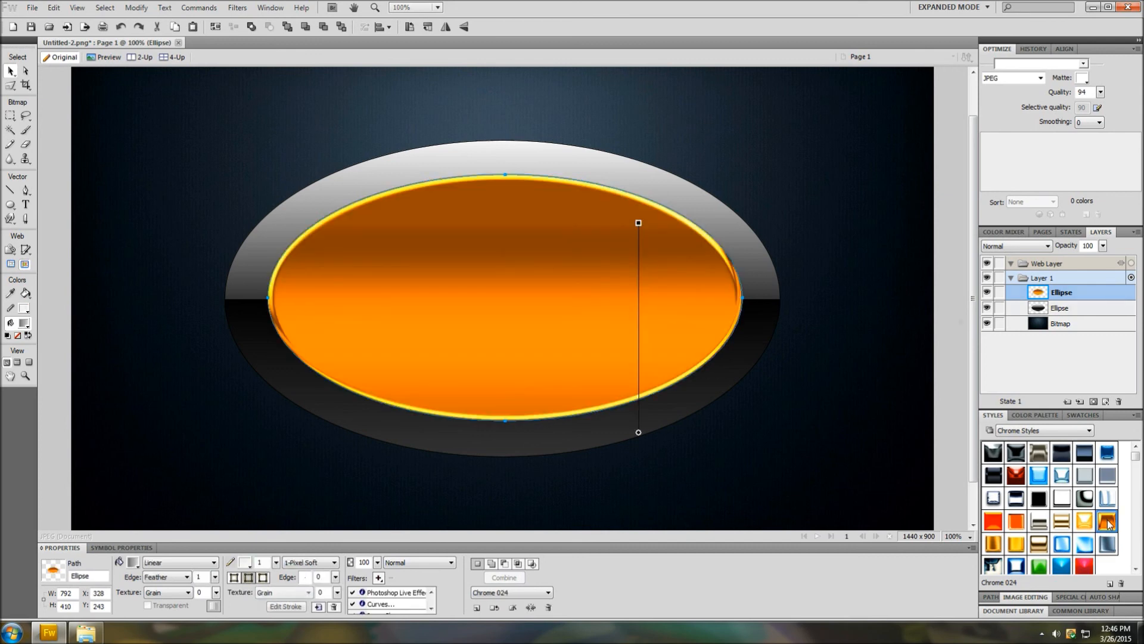
Apply the Drop Shadow filter twice to the orange inner ellipse, each with distance 7, opacity 65%, softness 4 and angle 315
left_click(763, 333)
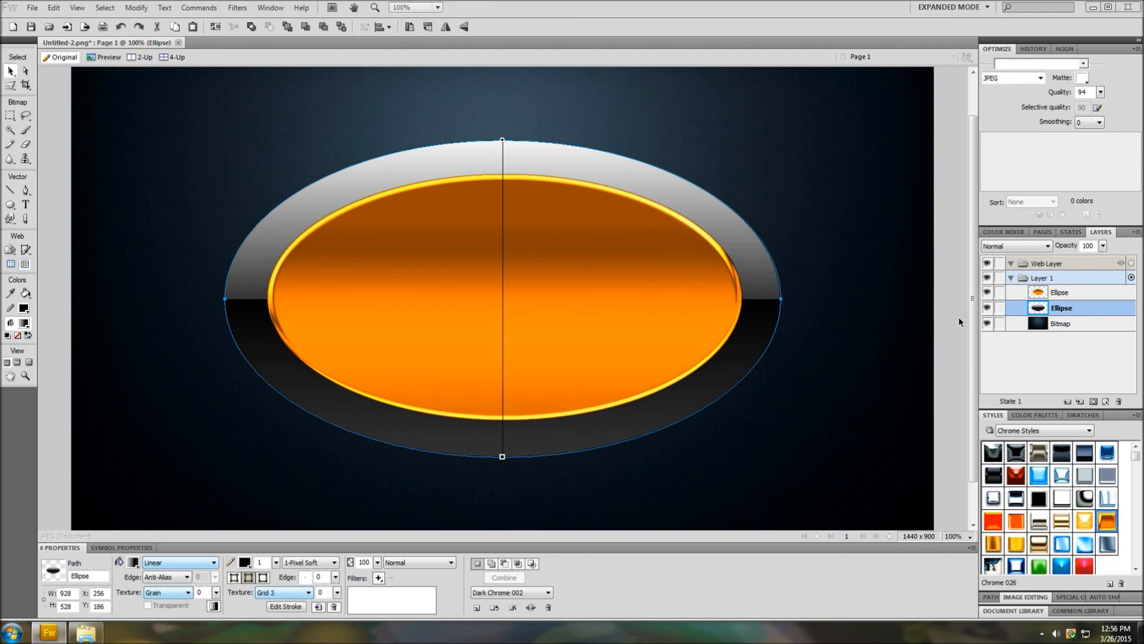
left_click(1078, 294)
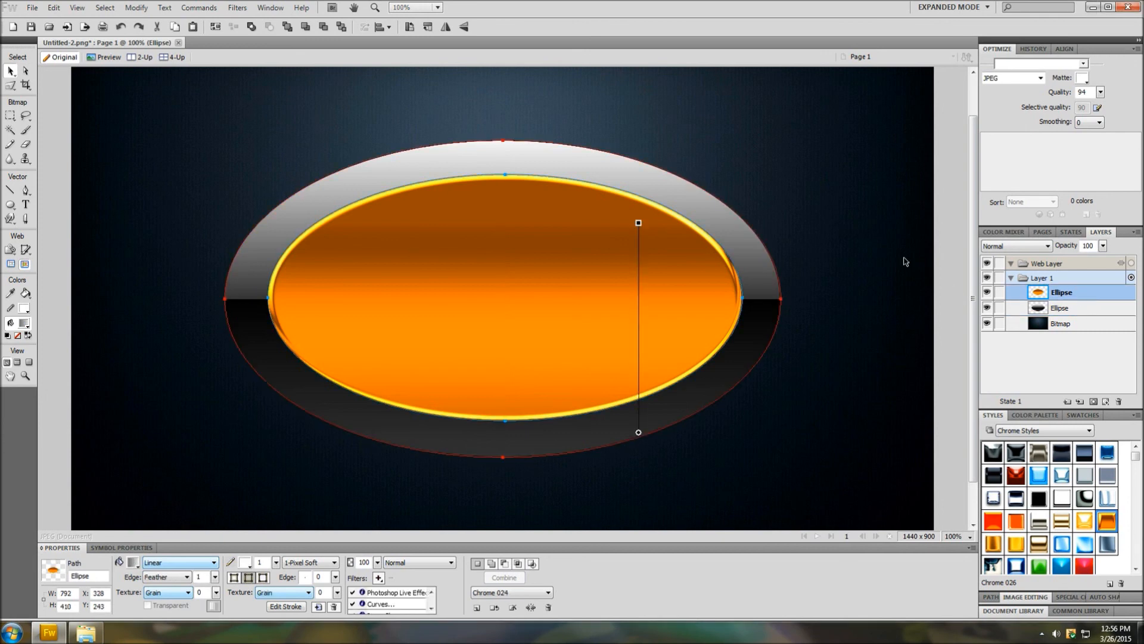
left_click(379, 579)
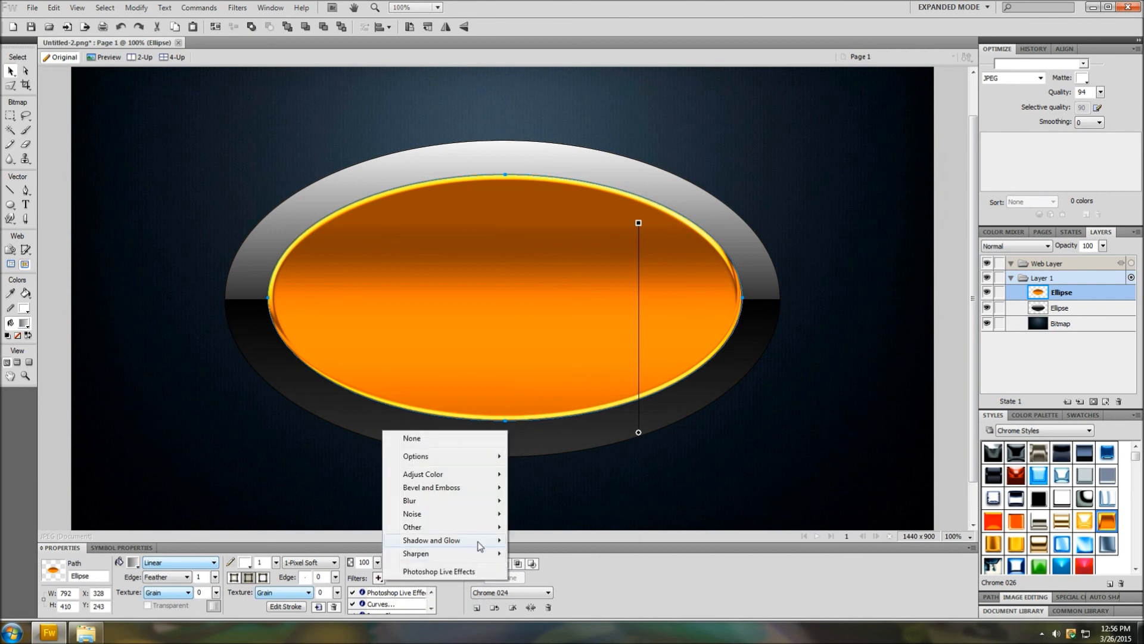
mouse_move(491, 542)
left_click(528, 541)
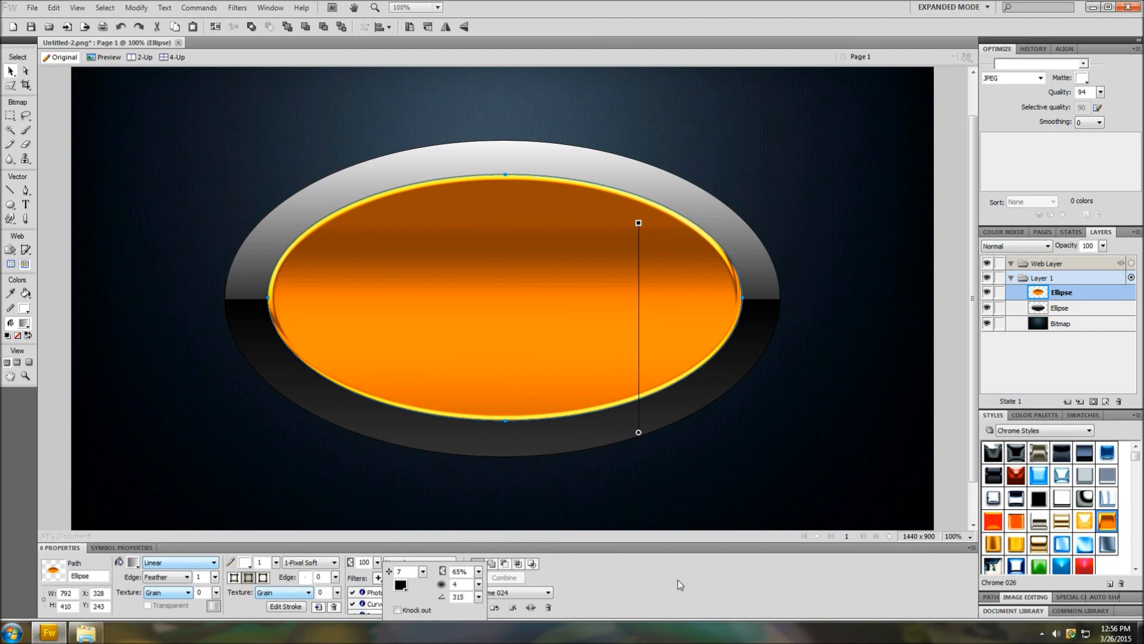
left_click(633, 577)
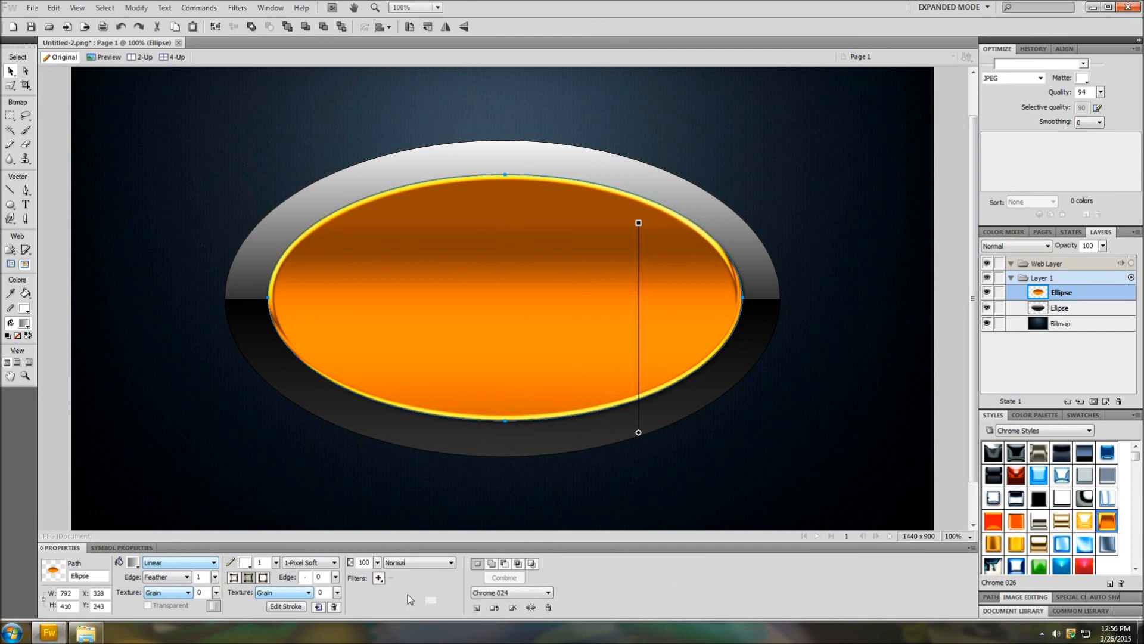
left_click(379, 578)
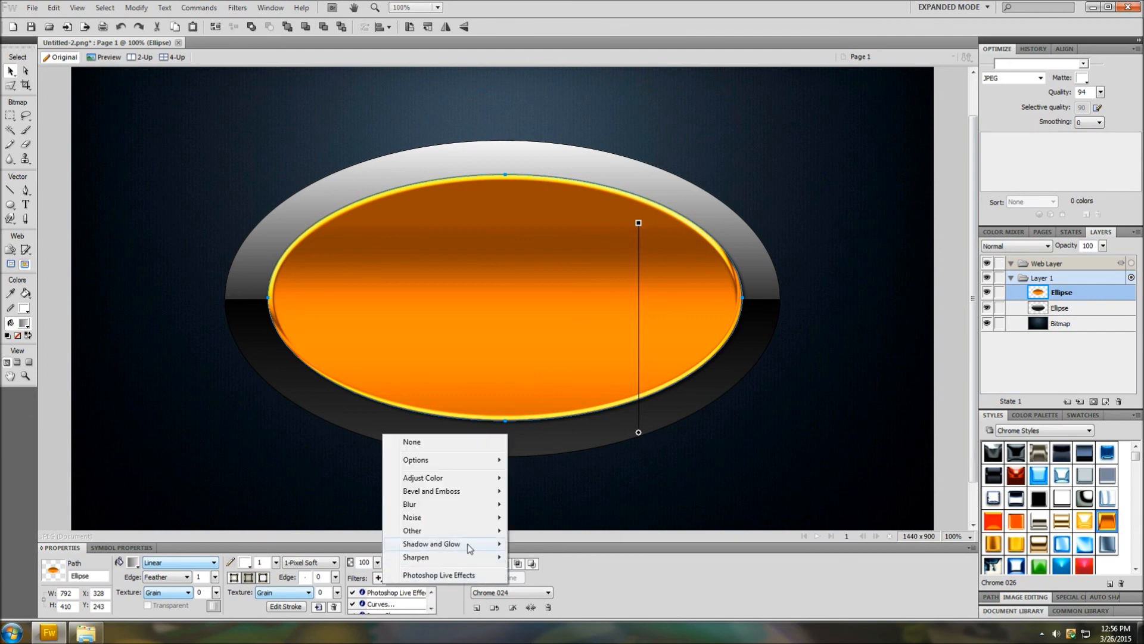
mouse_move(469, 547)
left_click(549, 544)
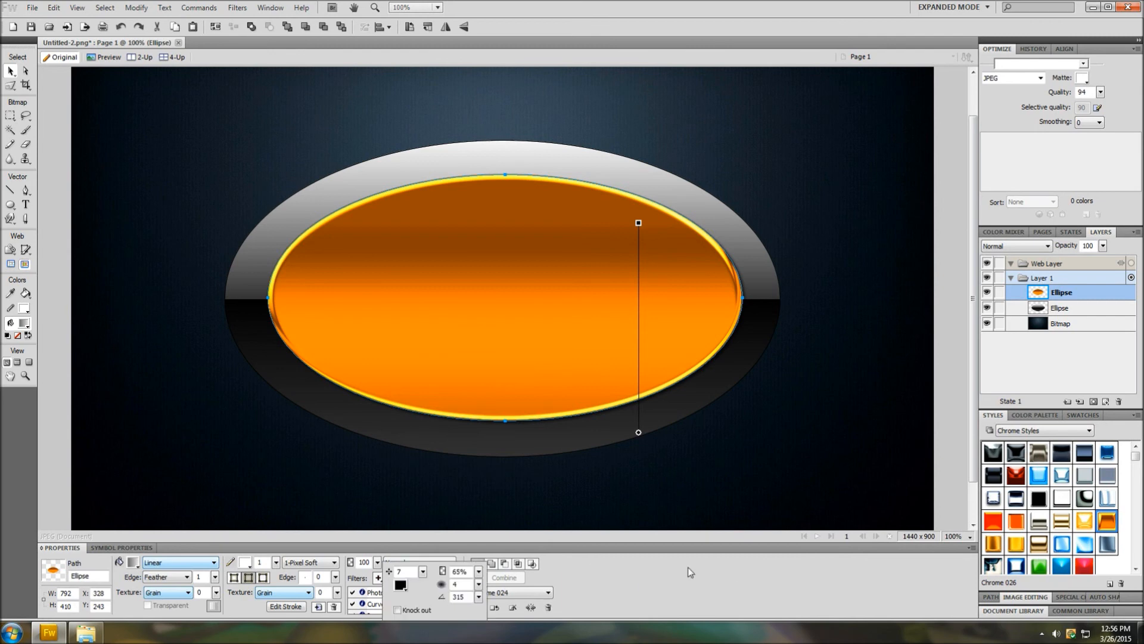
left_click(691, 571)
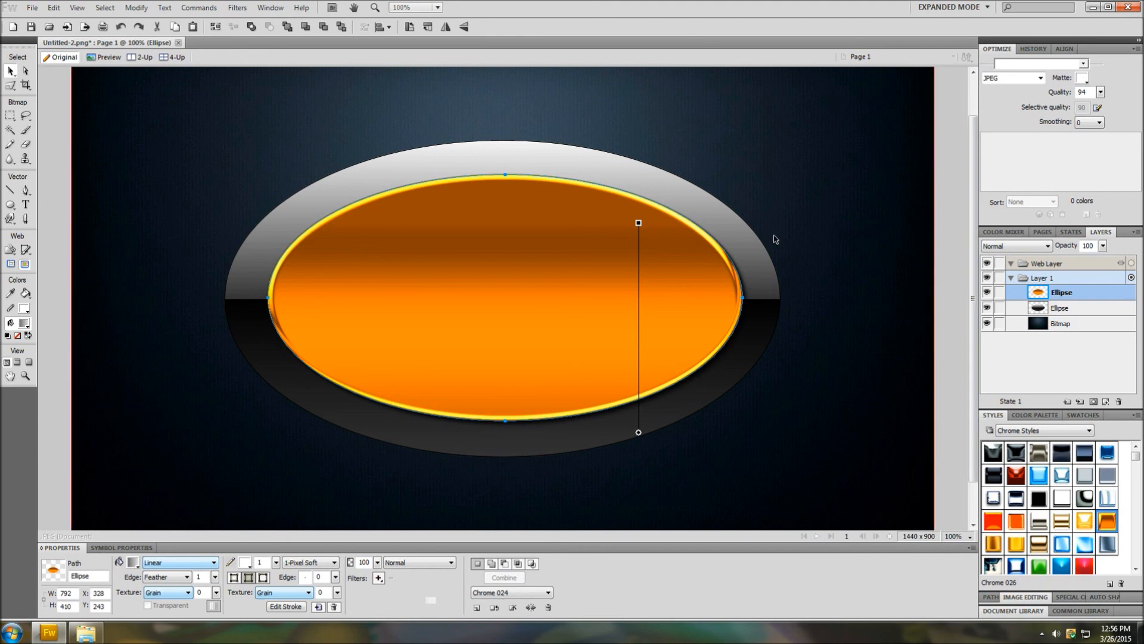
Add a Drop Shadow filter to the dark chrome outer ellipse, keeping the default settings
left_click(1100, 311)
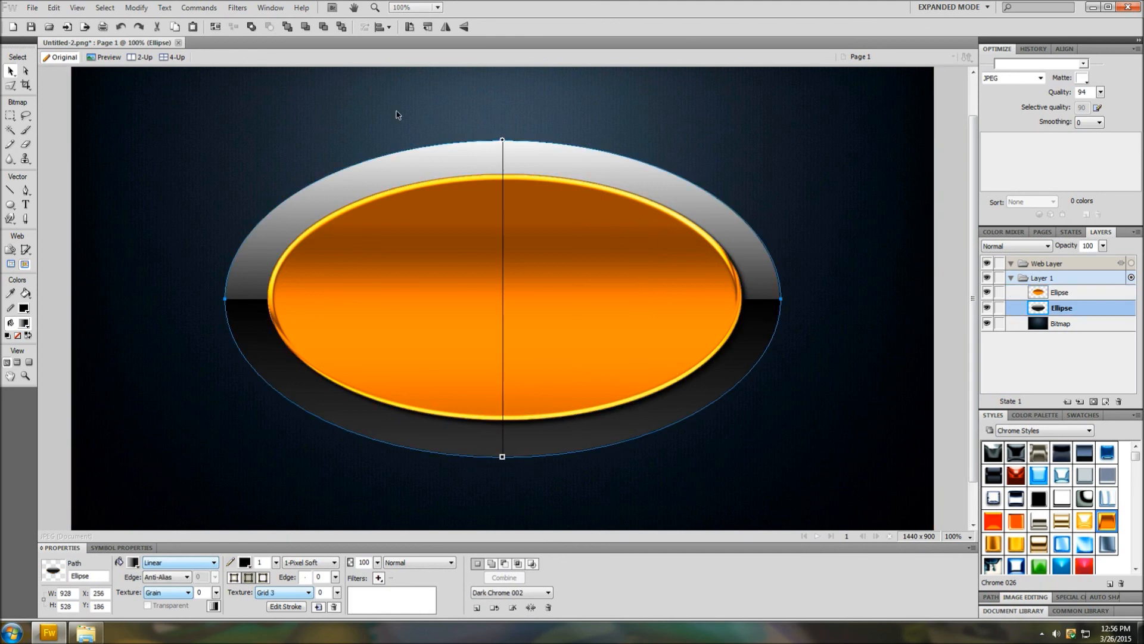
left_click(380, 579)
mouse_move(471, 541)
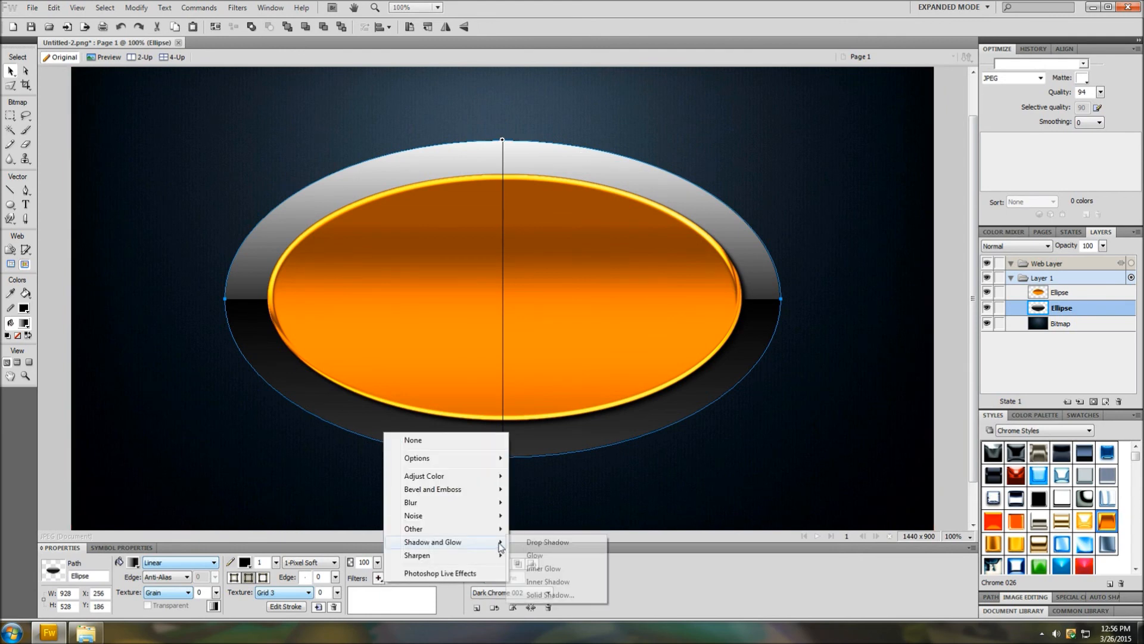
left_click(538, 541)
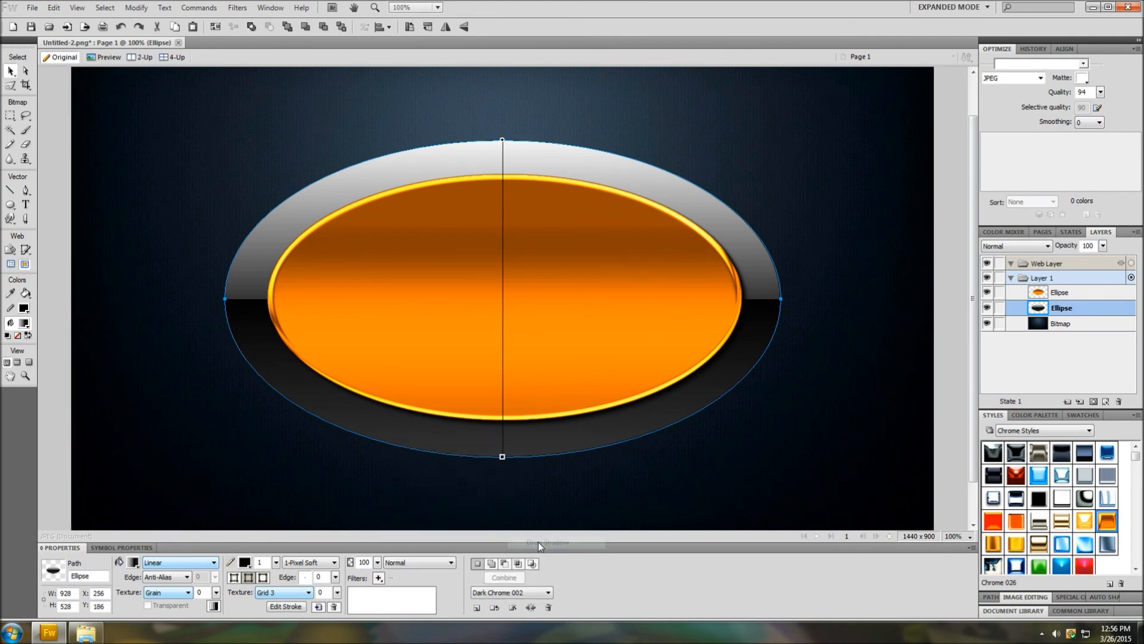
left_click(763, 584)
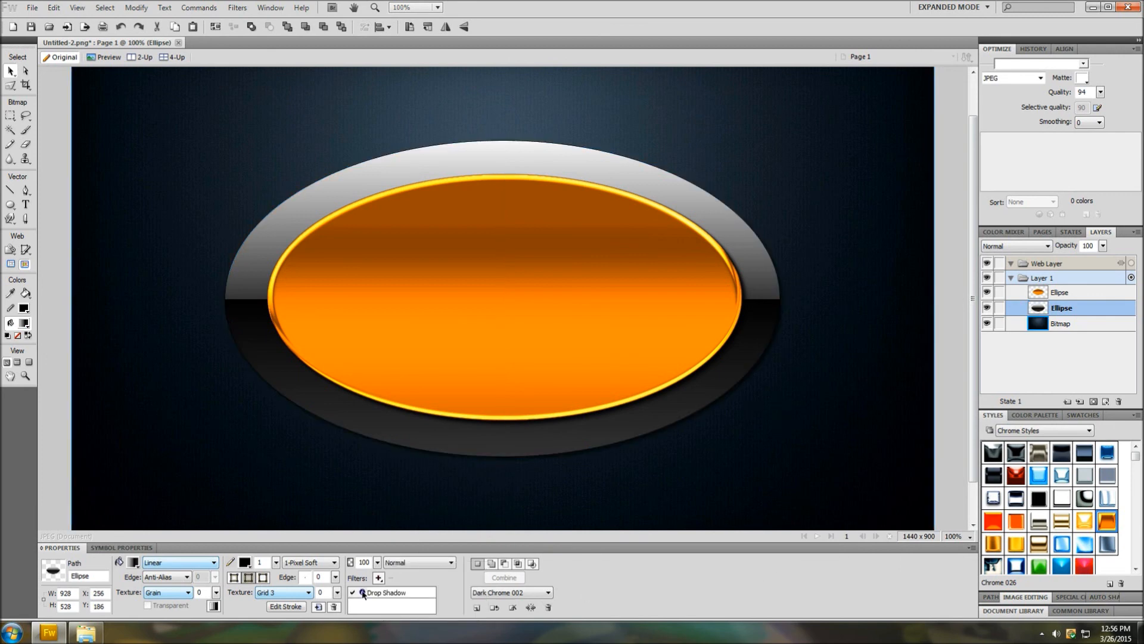
Add a Drop Shadow filter to the background bitmap
left_click(378, 578)
mouse_move(487, 544)
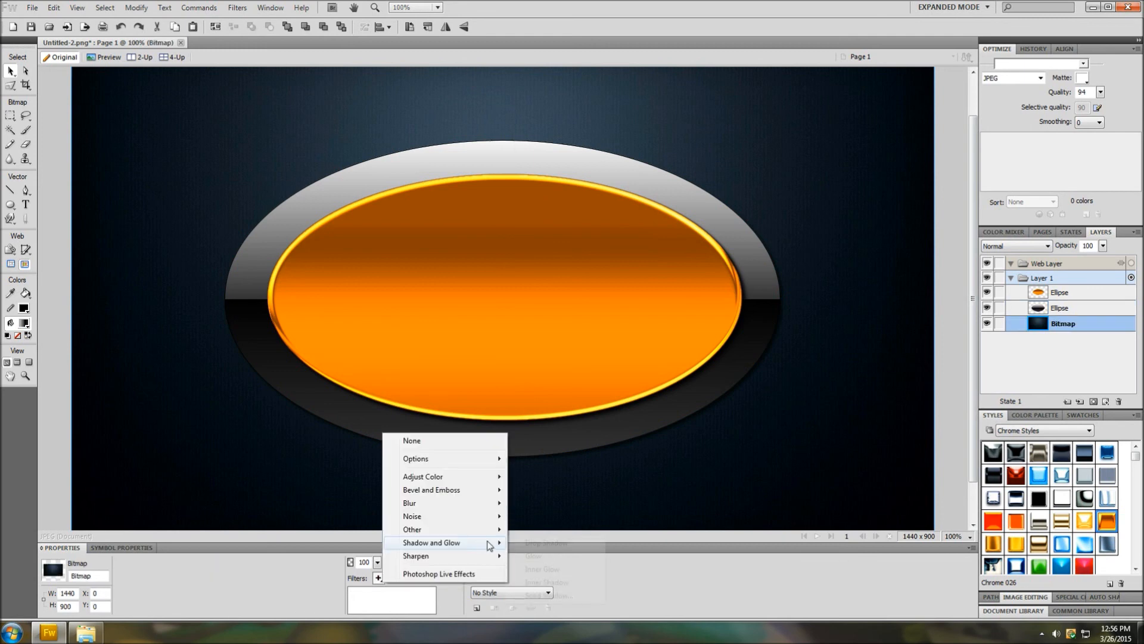
left_click(544, 543)
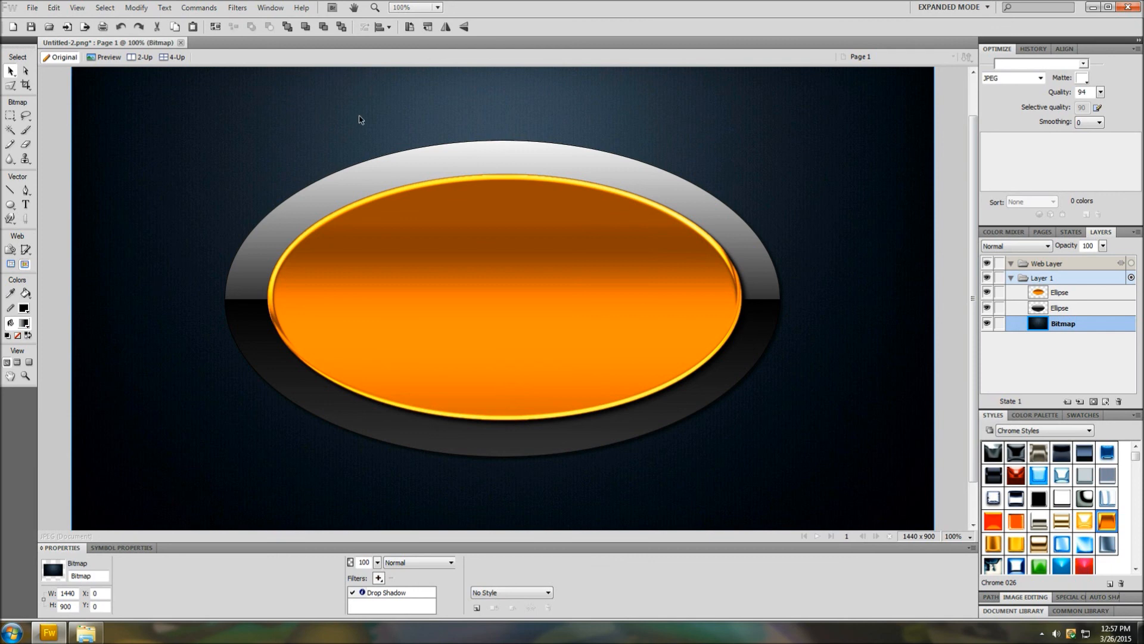
Add the white text TIM'S in Algerian, size 81, across the upper edge of the orange ellipse
left_click(25, 207)
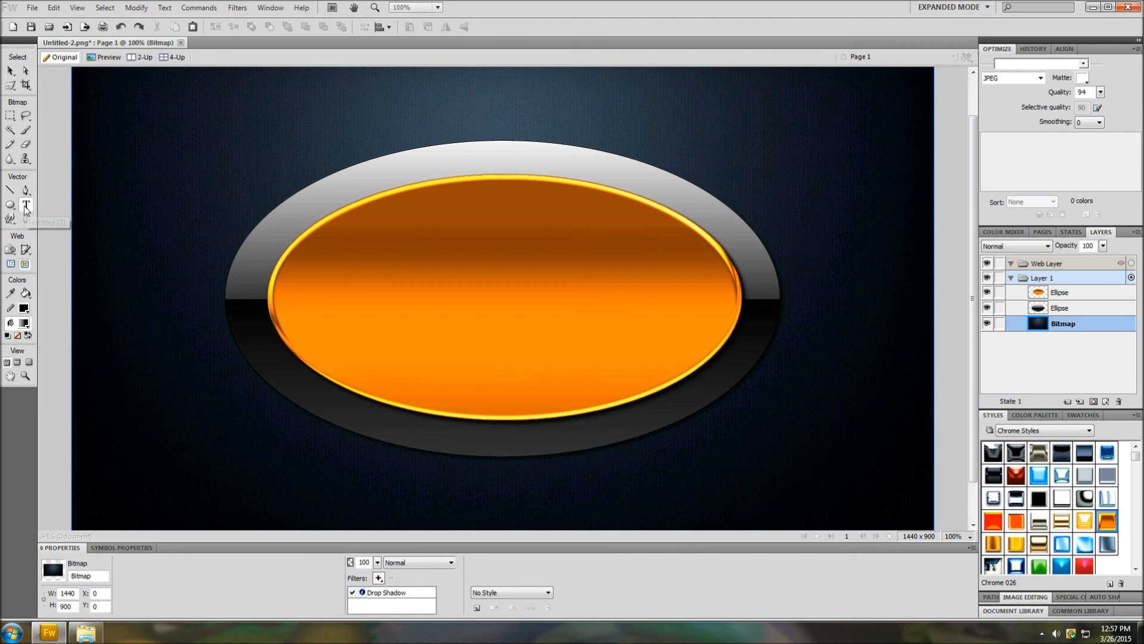
left_click(439, 191)
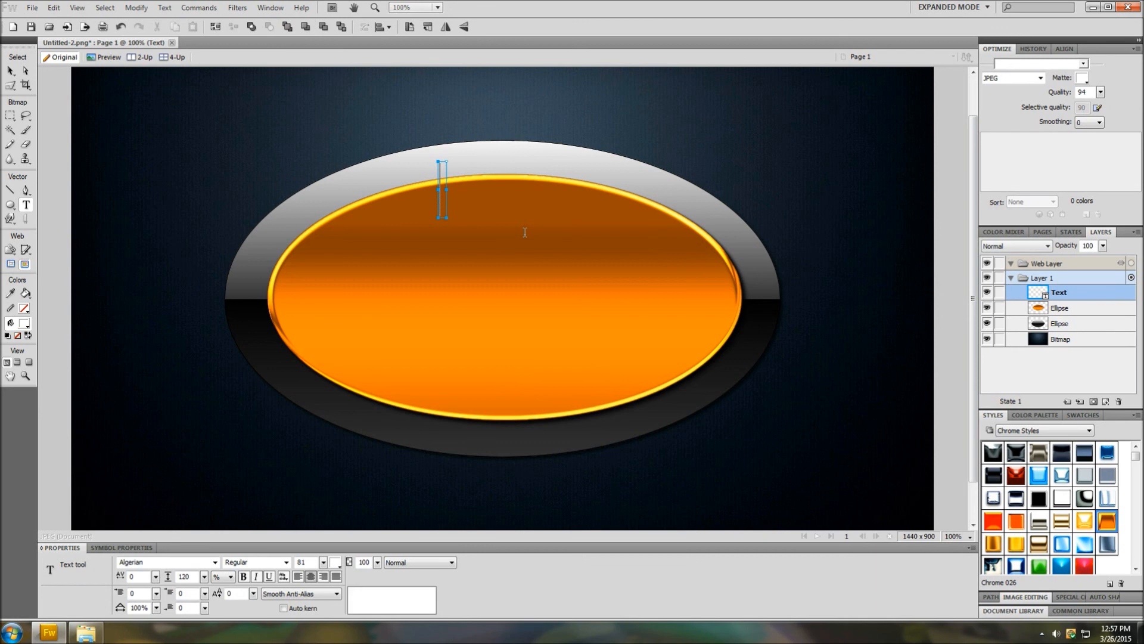
type("TIM")
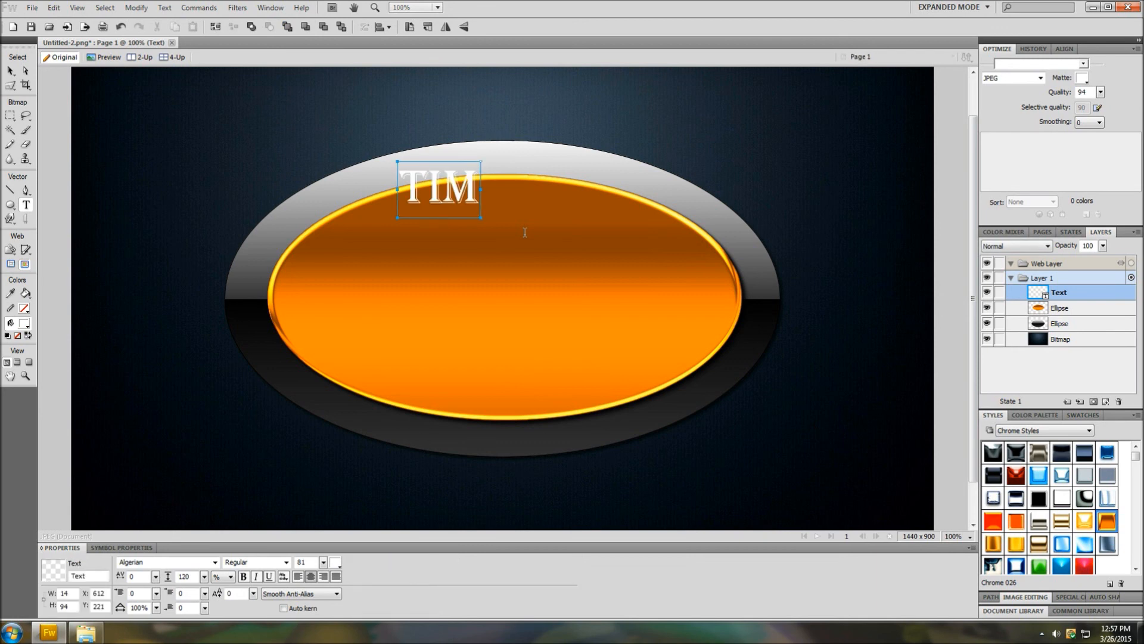
type("'S")
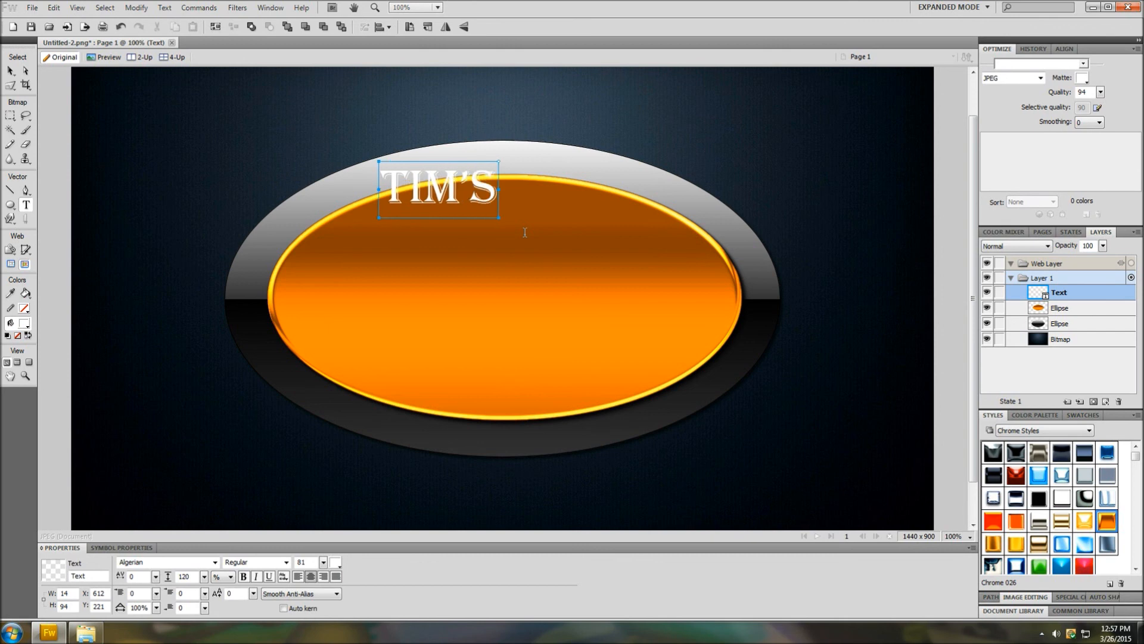
left_click(10, 71)
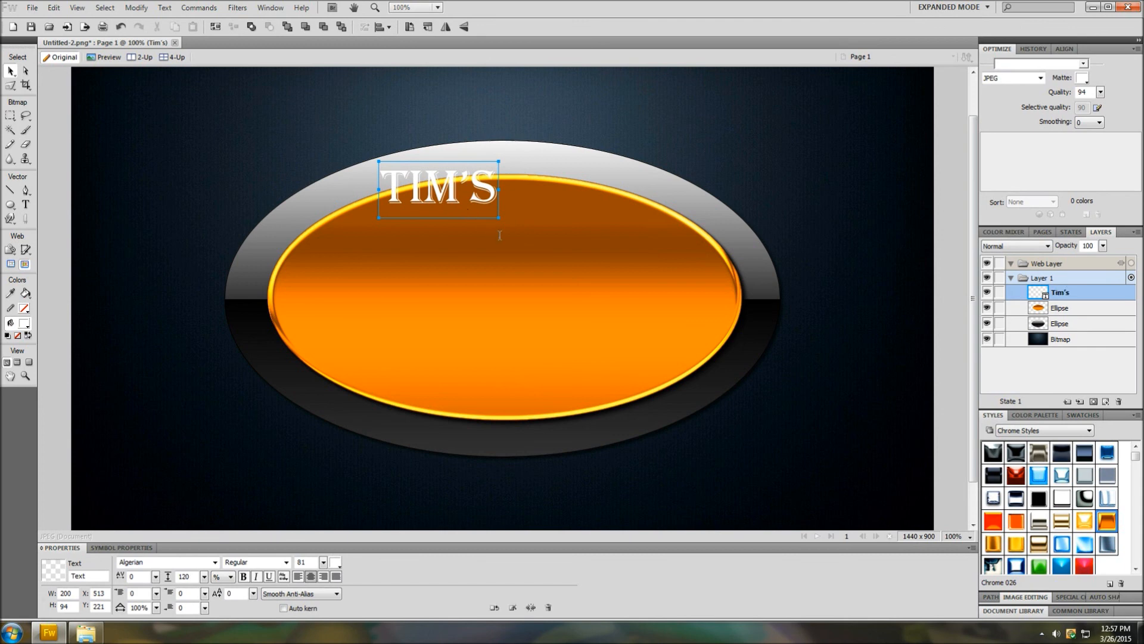
Move the TIM'S text inside the orange ellipse and replace its wording with BASEBALL STORE on two lines
left_click_drag(458, 198, 518, 238)
key("t")
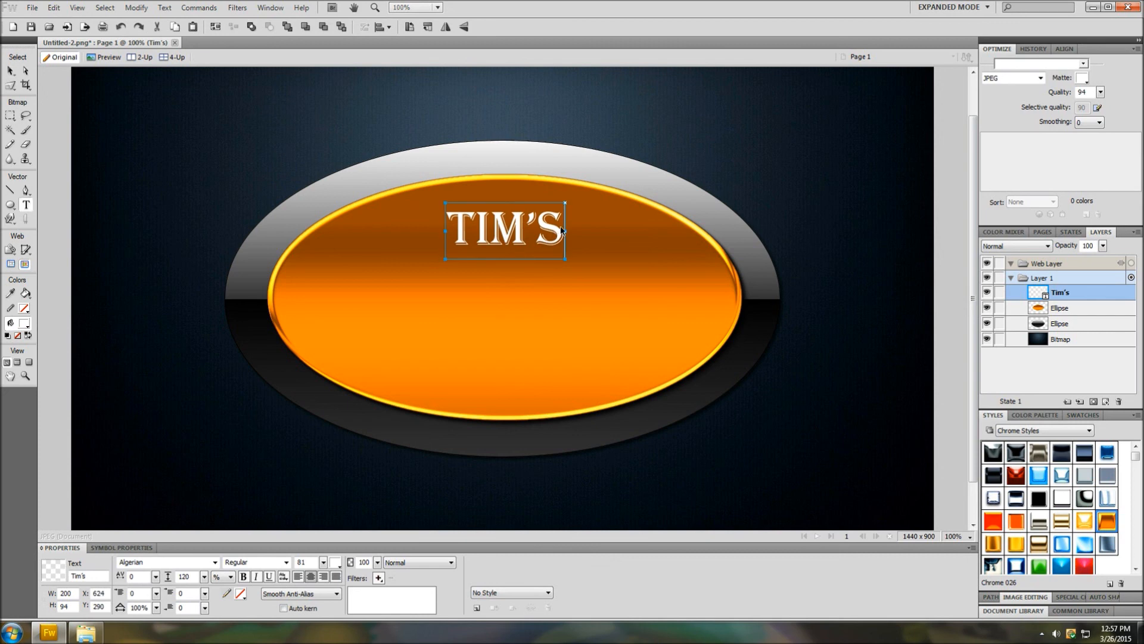
left_click(561, 230)
key("BackSpace")
key("BackSpace")
key("BackSpace")
key("BackSpace")
key("BackSpace")
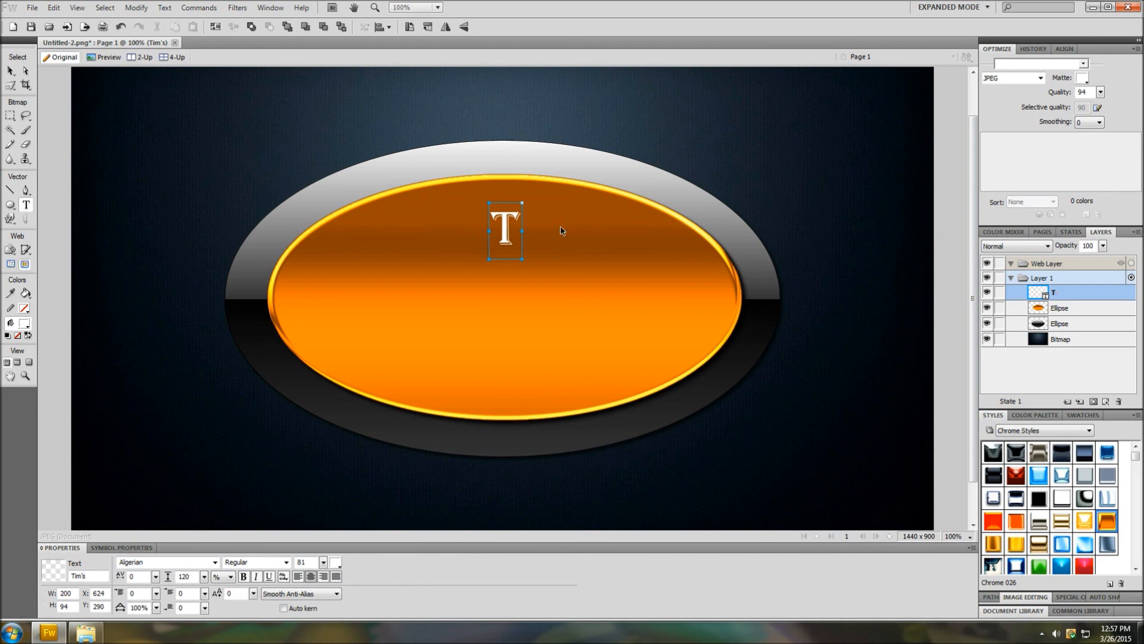
type("BA")
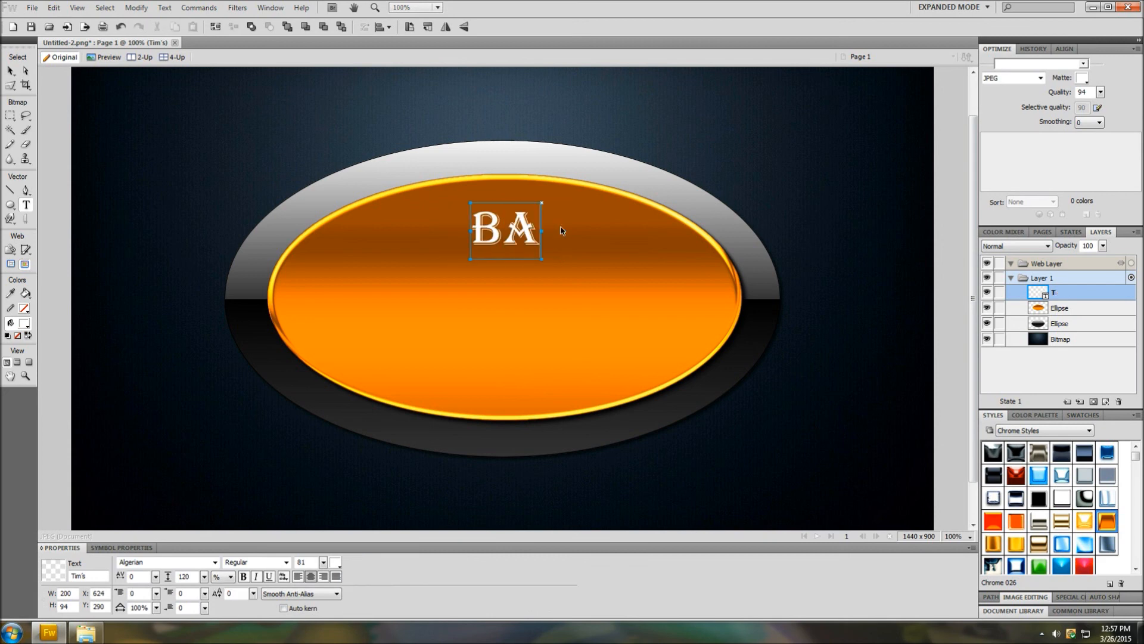
type("SEBALL")
key("Return")
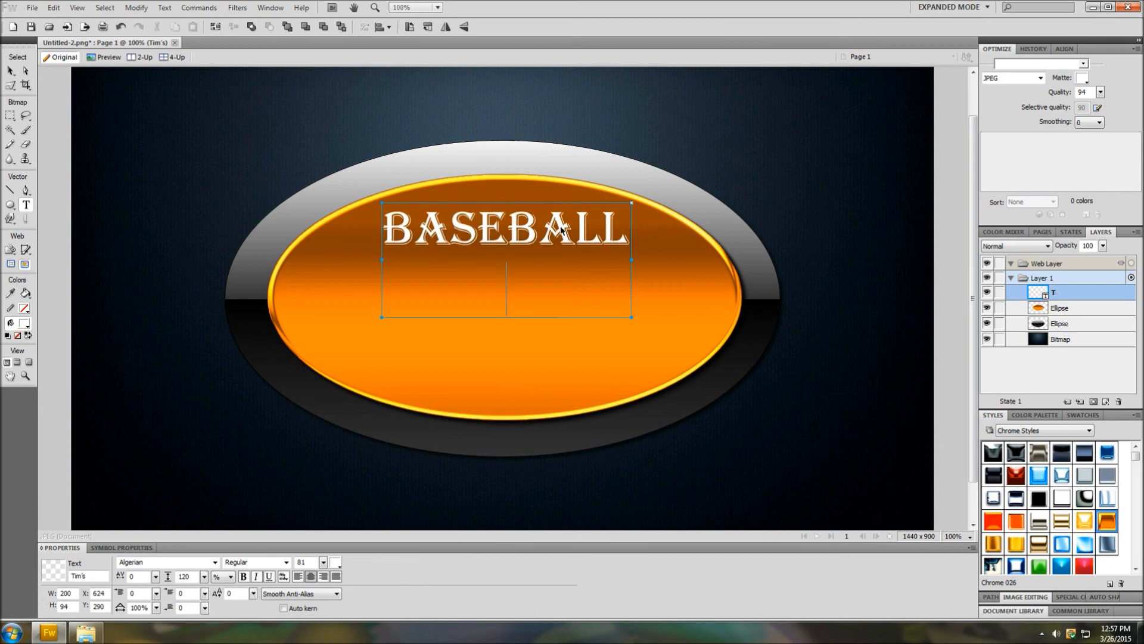
type("STORE")
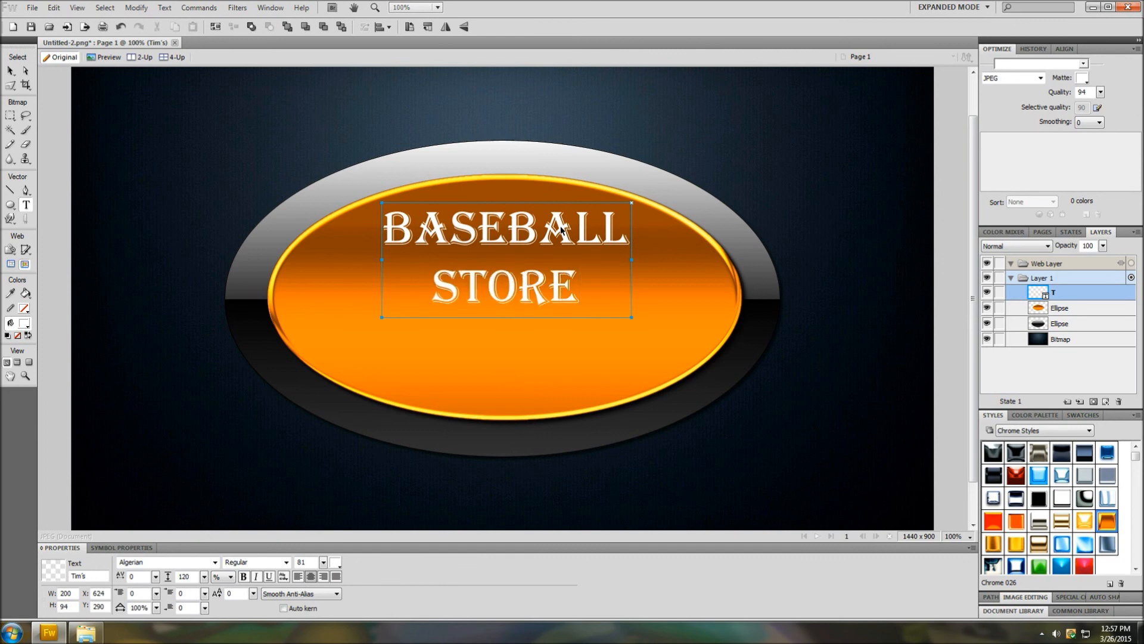
key("Escape")
Move the BASEBALL STORE text down into the lower half of the orange ellipse
key("v")
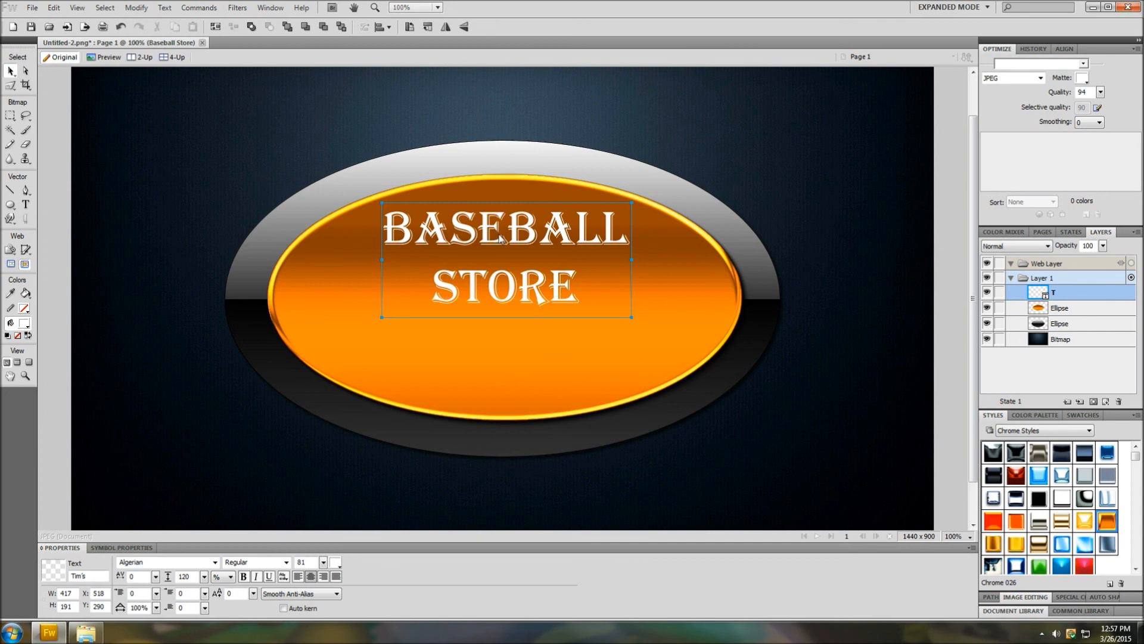
left_click_drag(499, 262, 497, 298)
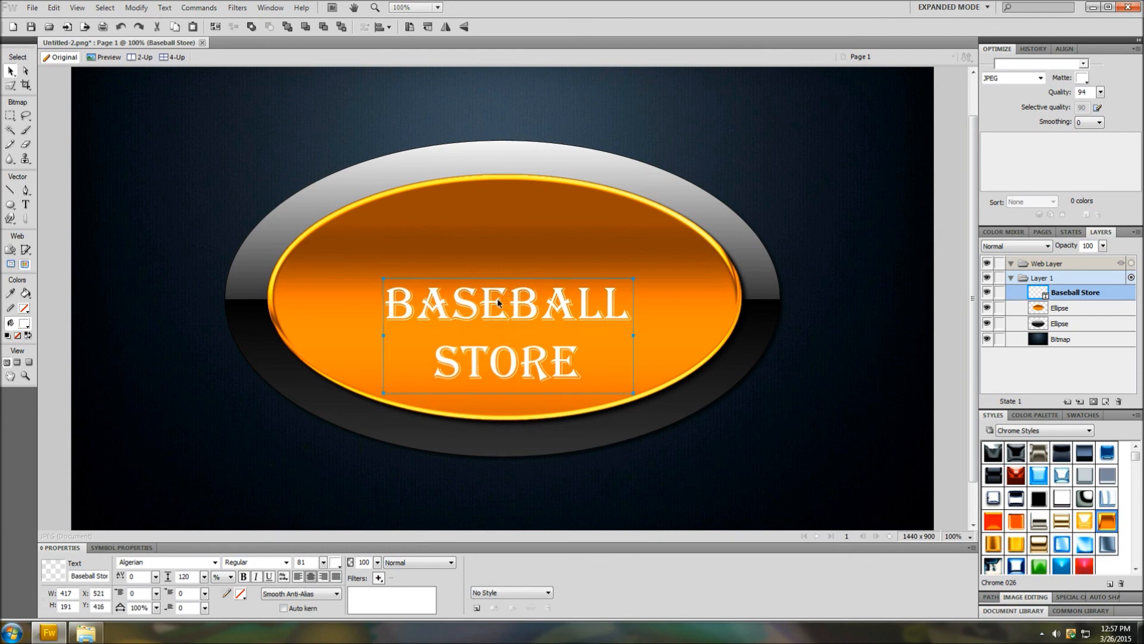
left_click(505, 213)
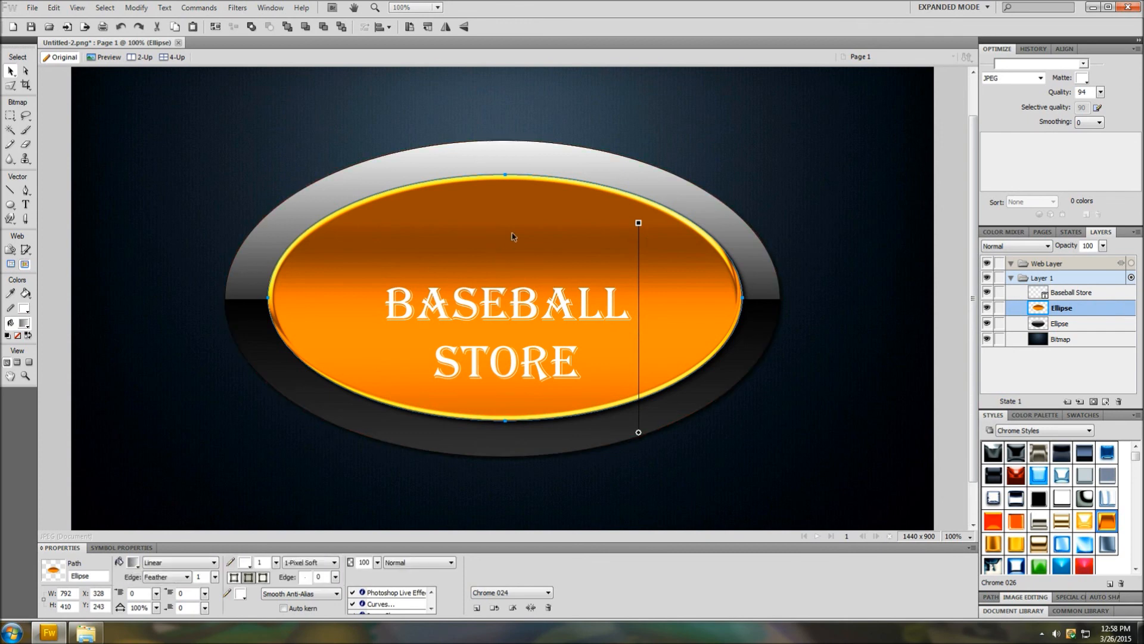
Add a new text object reading Tim's across the upper edge of the orange ellipse
key("t")
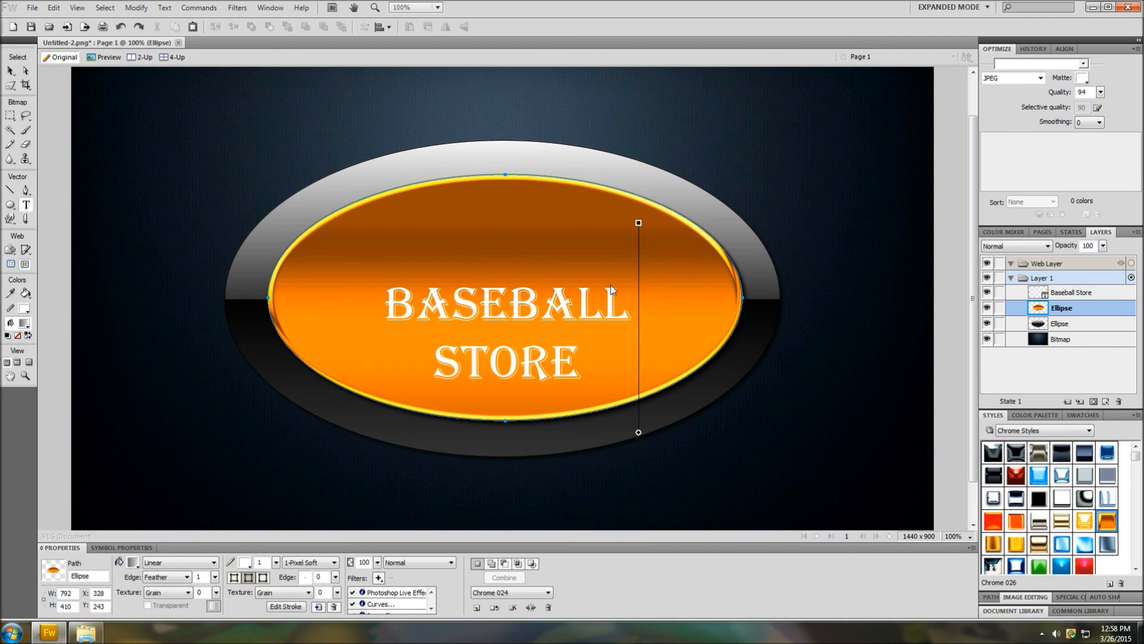
left_click(474, 215)
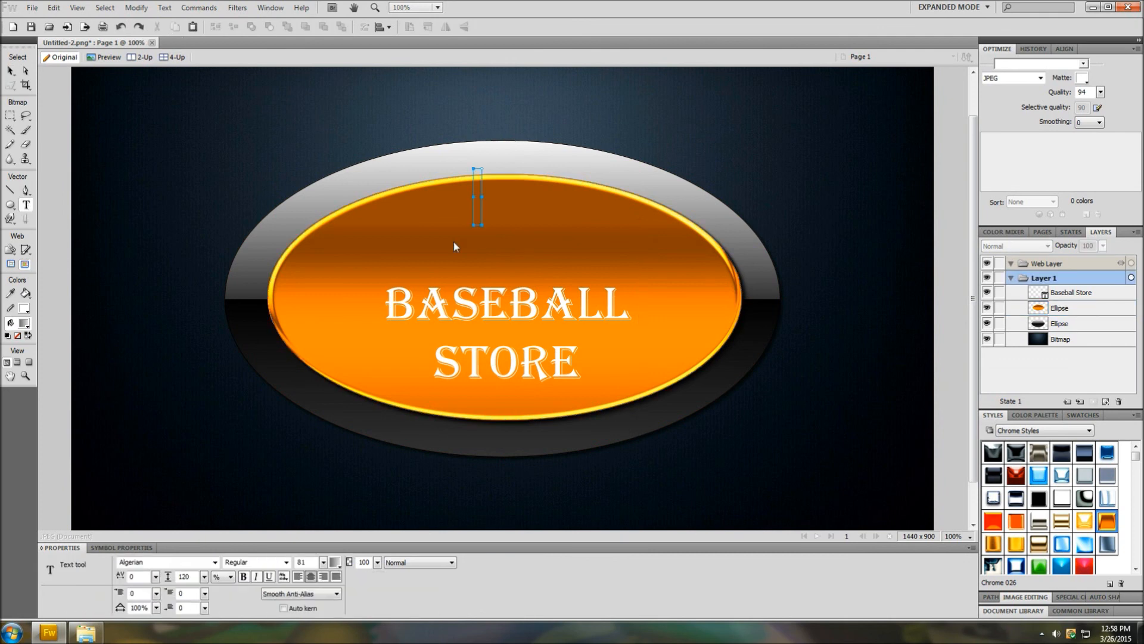
type("Tim")
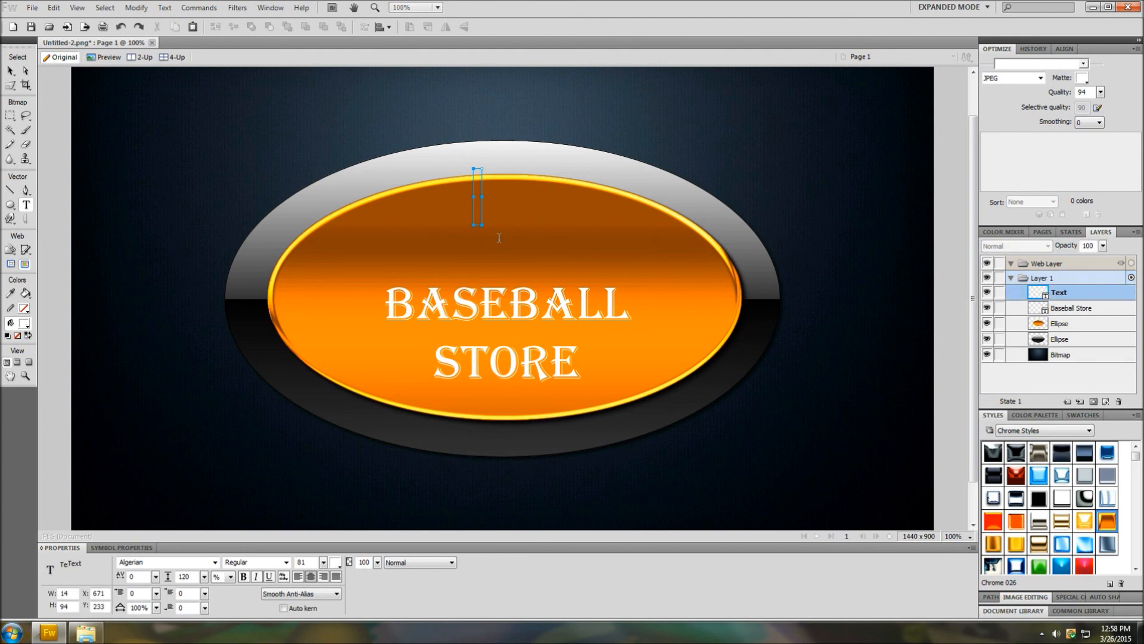
type("'s")
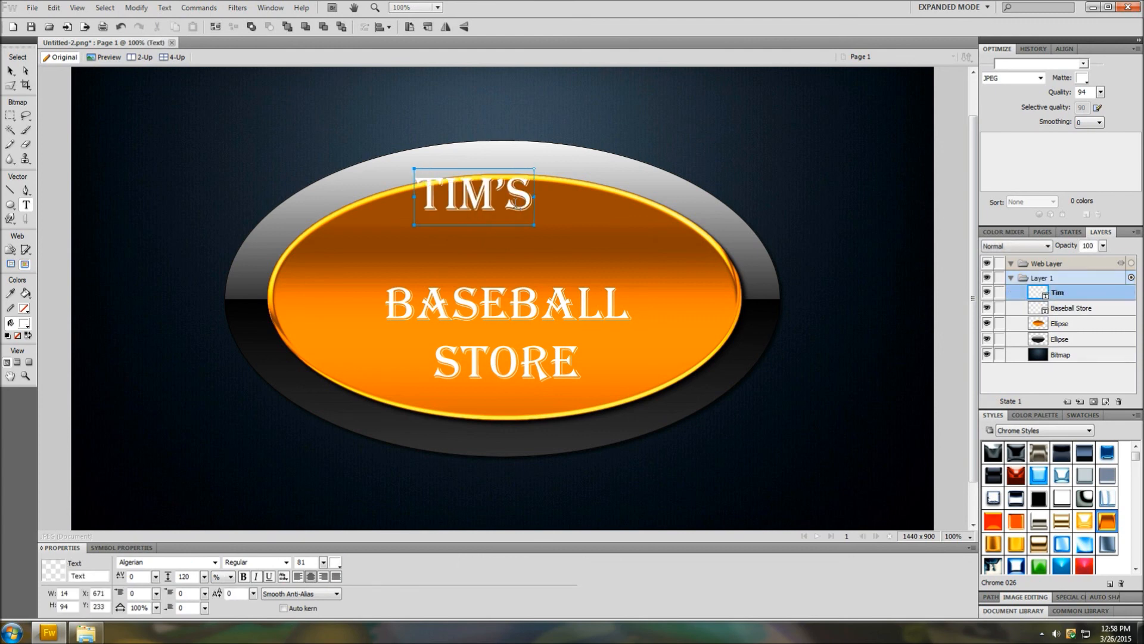
Set the Tim's text to the Asenine font at size 96
left_click_drag(416, 194, 535, 198)
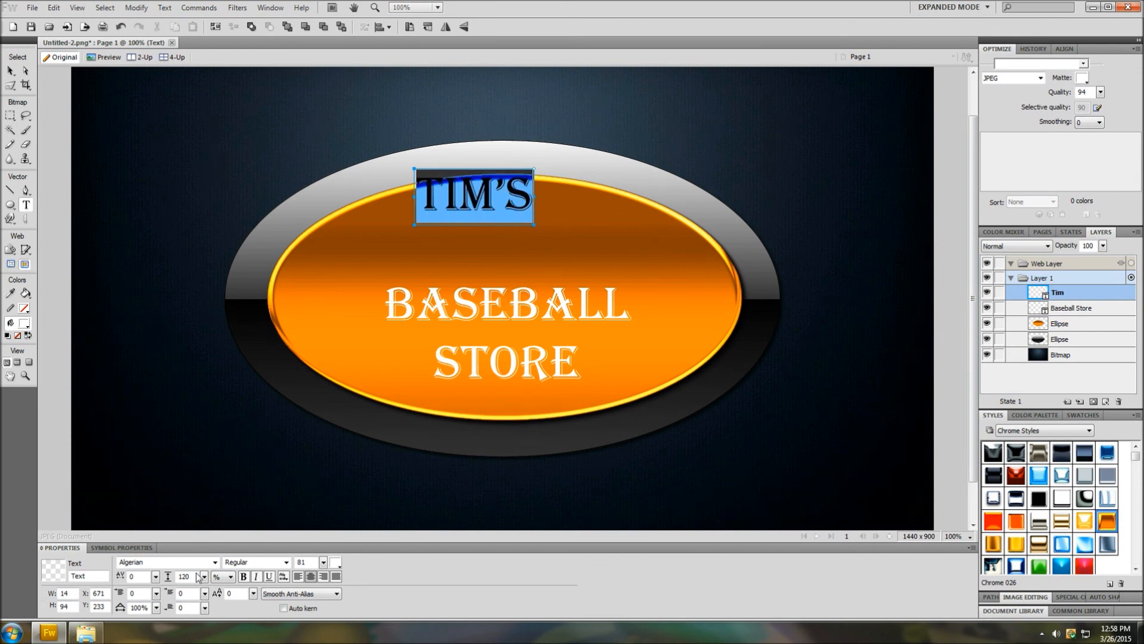
left_click(214, 562)
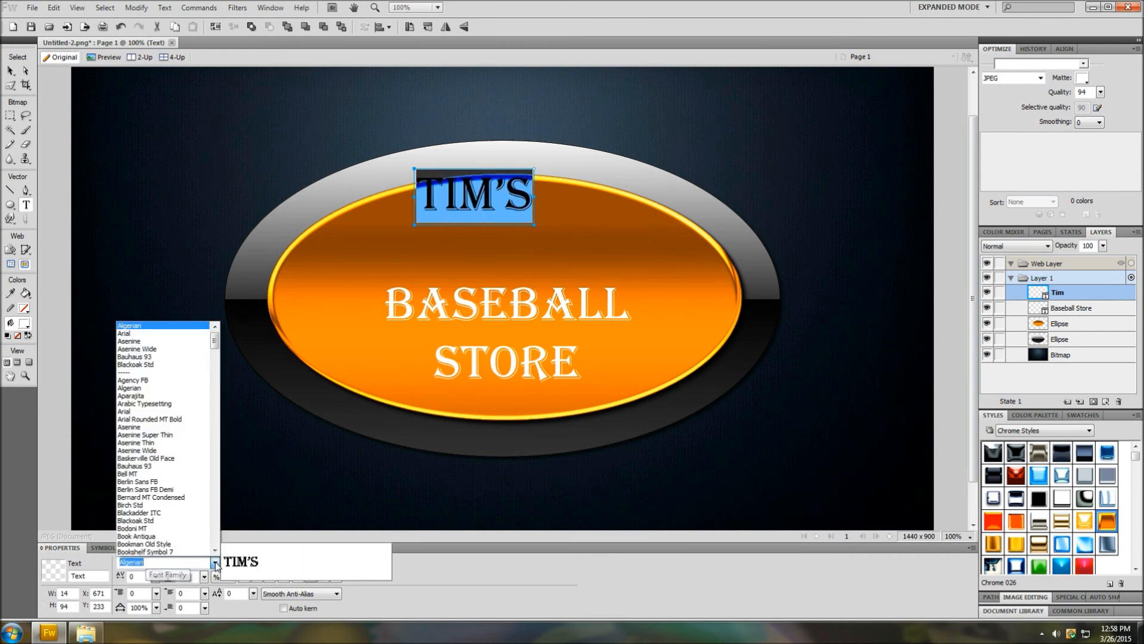
left_click(129, 427)
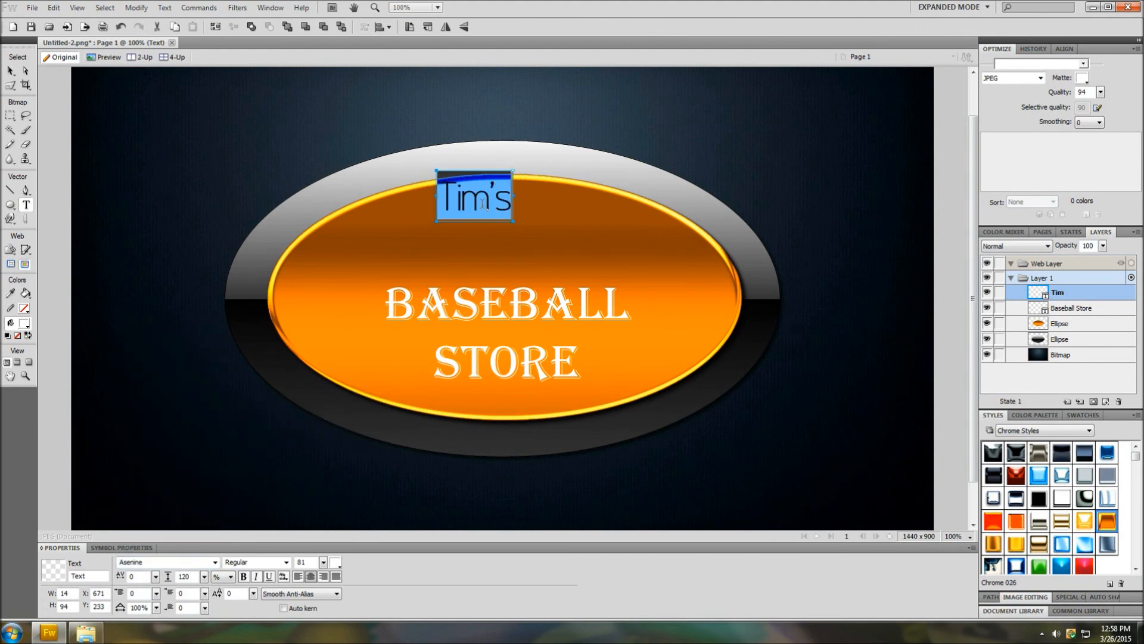
left_click_drag(323, 565, 328, 547)
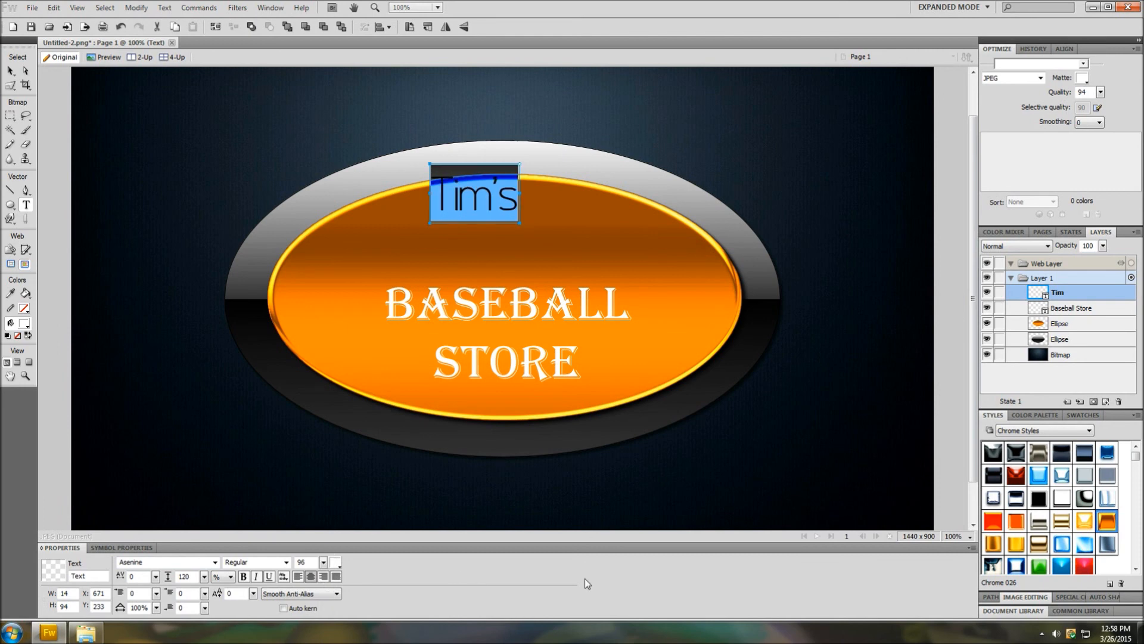
key("Escape")
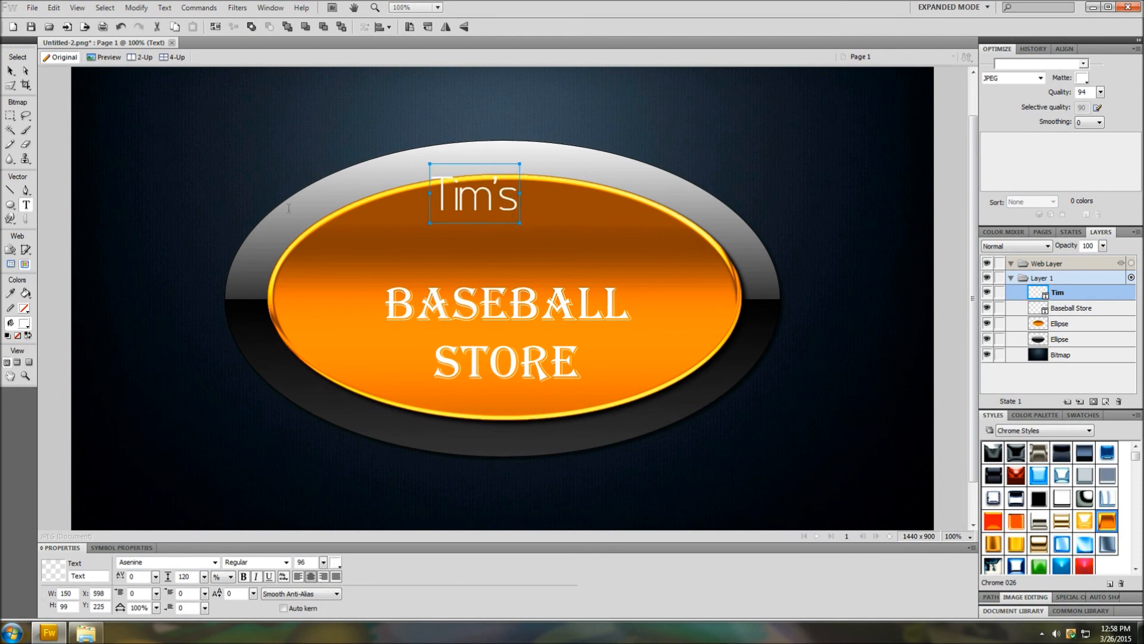
Center the Tim's text in the upper part of the orange ellipse and shift BASEBALL STORE slightly up beneath it
left_click(11, 73)
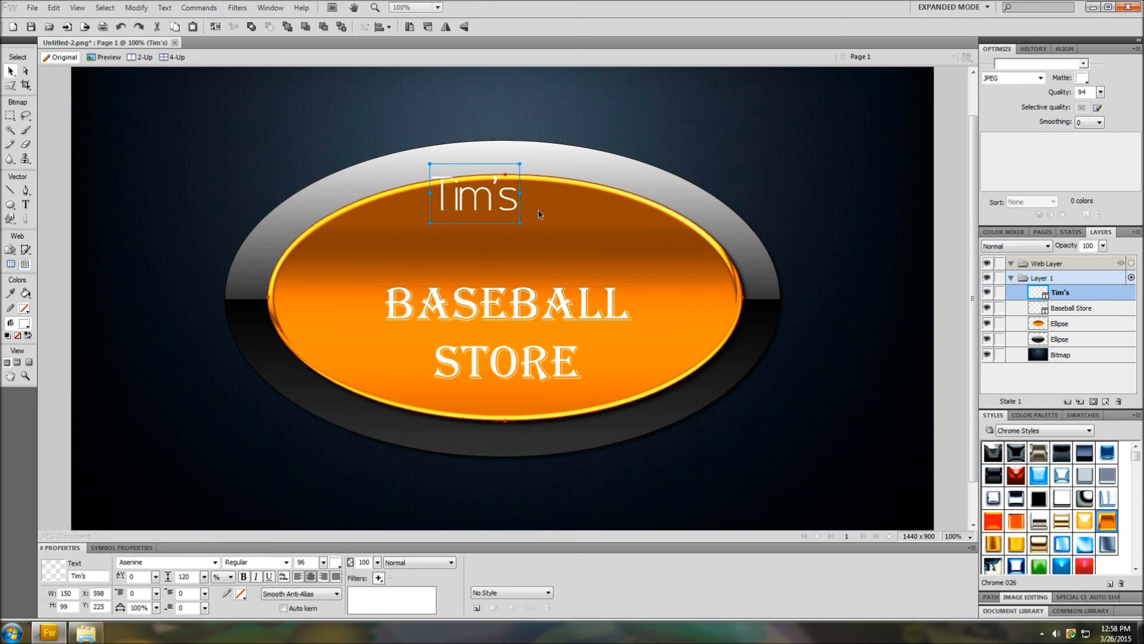
left_click_drag(486, 197, 512, 222)
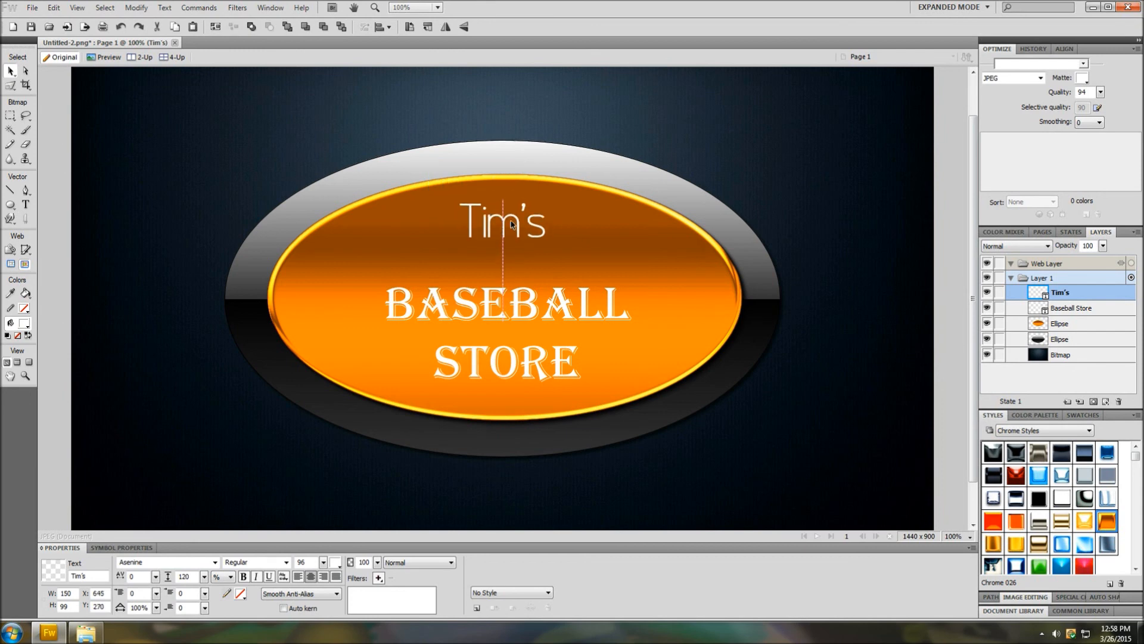
left_click(514, 318)
left_click_drag(514, 319, 511, 310)
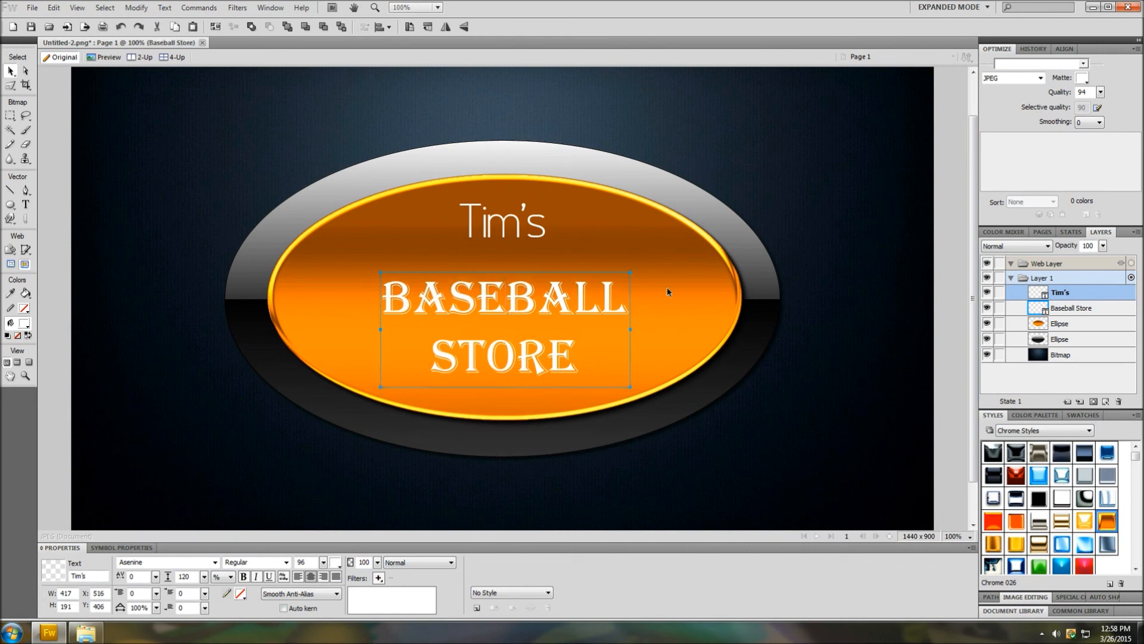
left_click(678, 281)
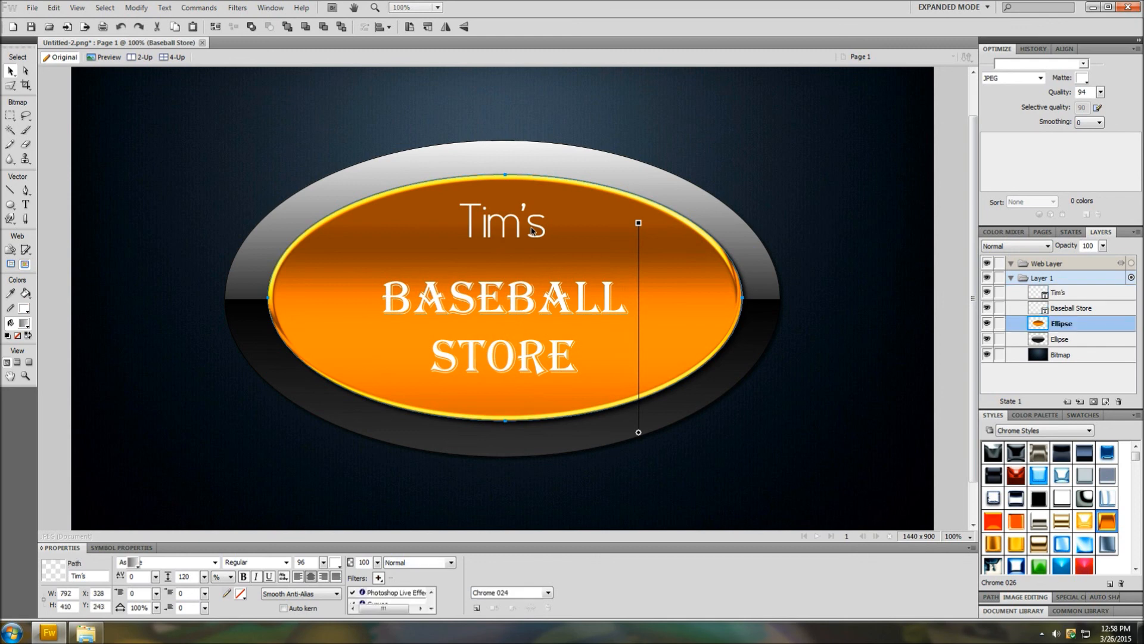
left_click(531, 231)
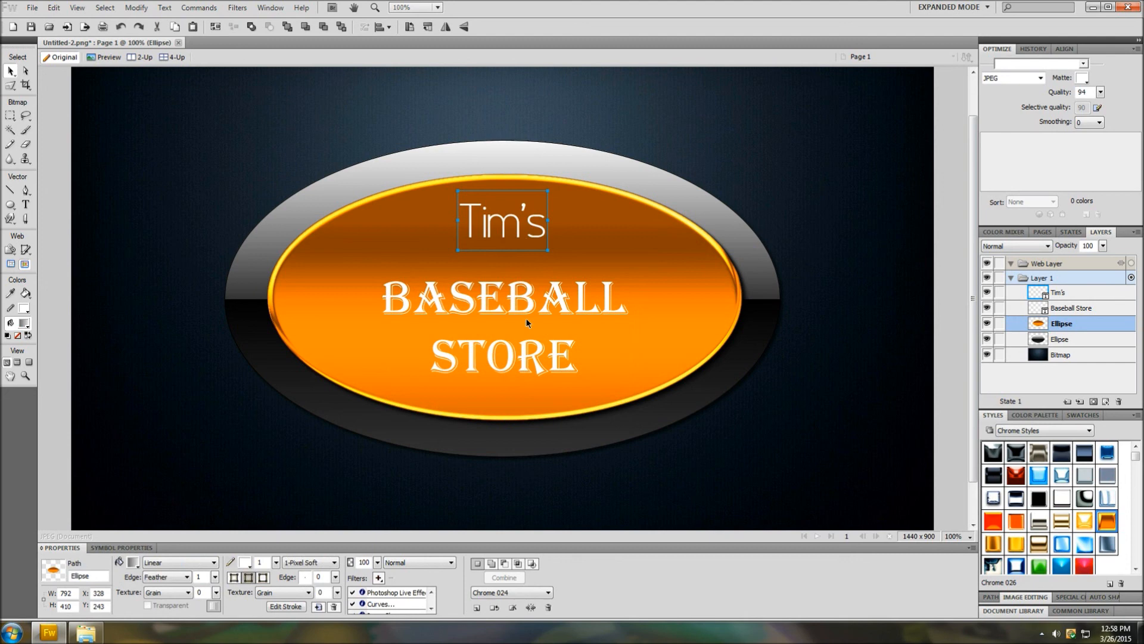
left_click(501, 306)
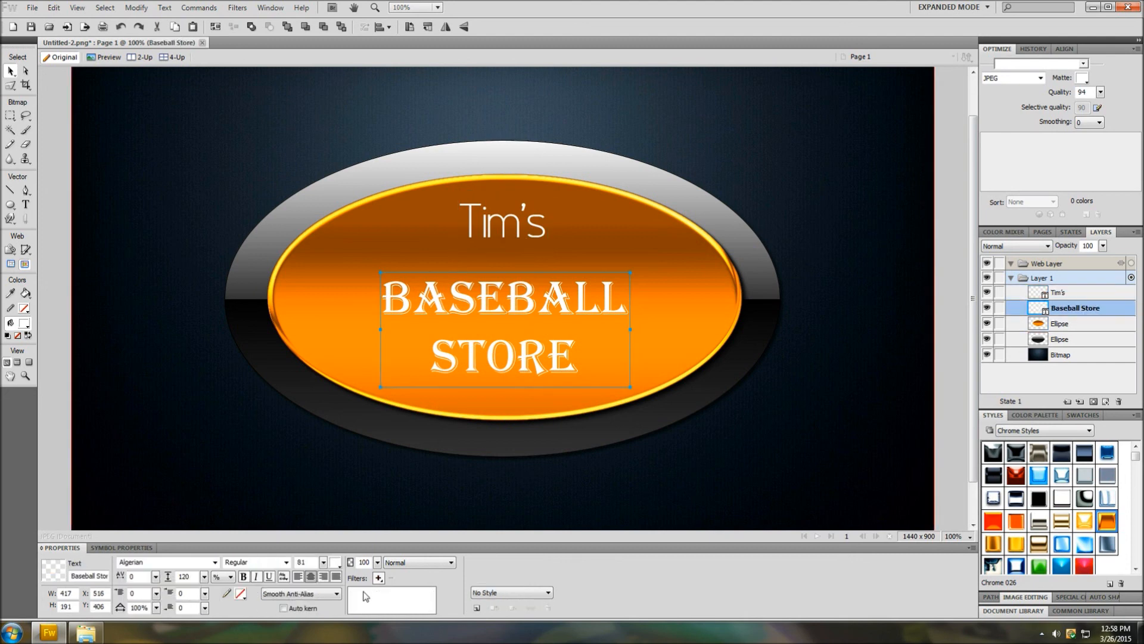
left_click(513, 220)
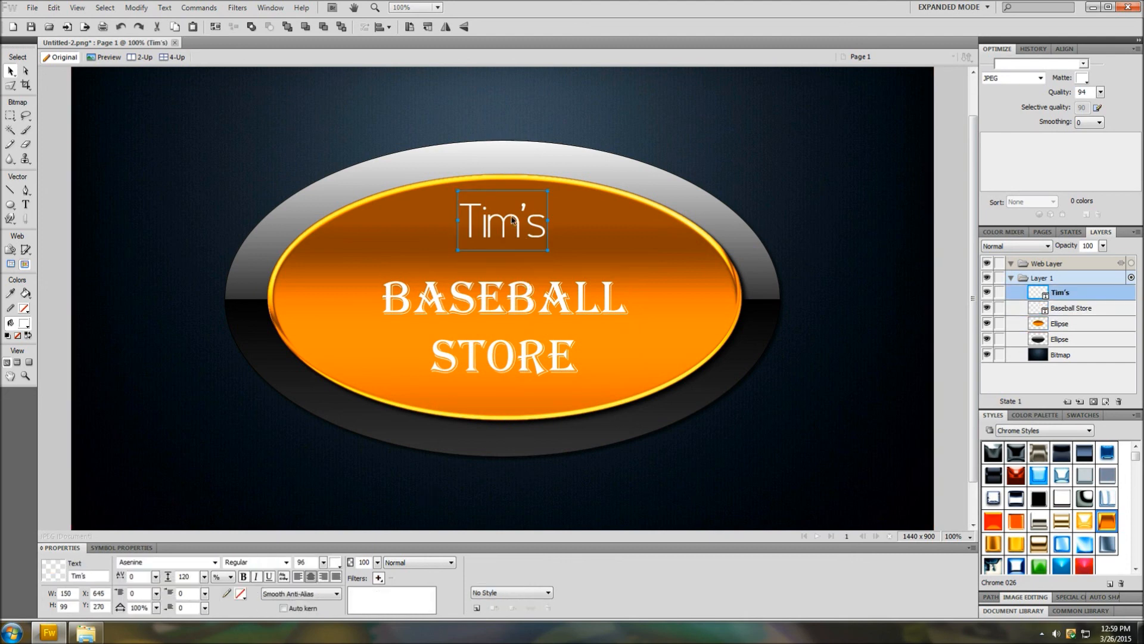
Apply the Drop Shadow filter twice to the BASEBALL STORE text, keeping distance 7, opacity 65%, softness 4 and angle 315
left_click(511, 305)
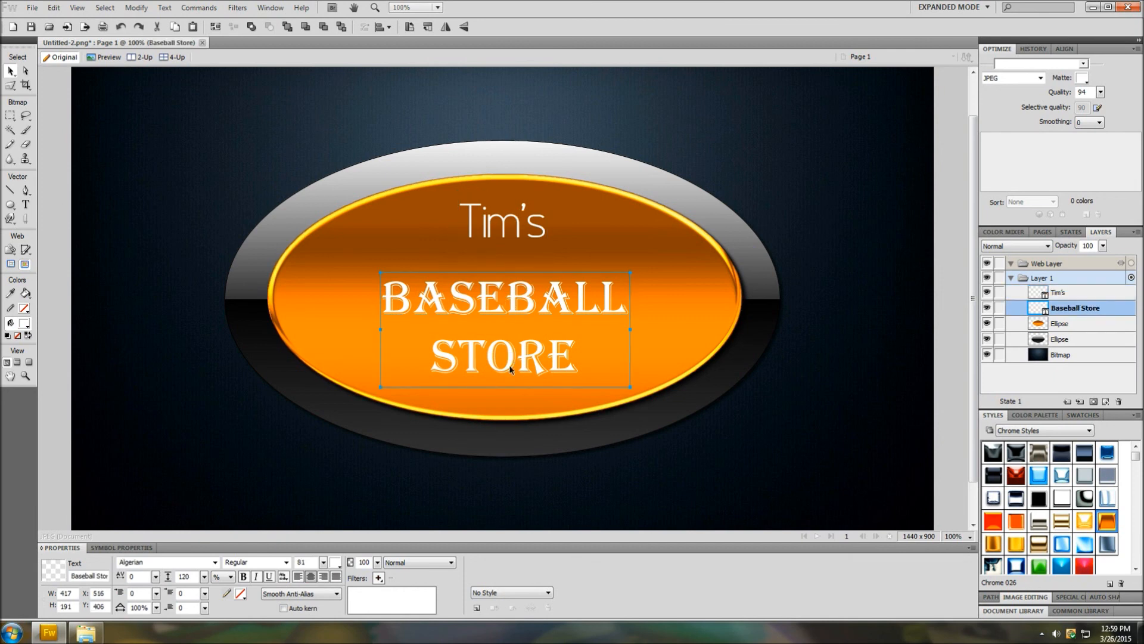
left_click(381, 580)
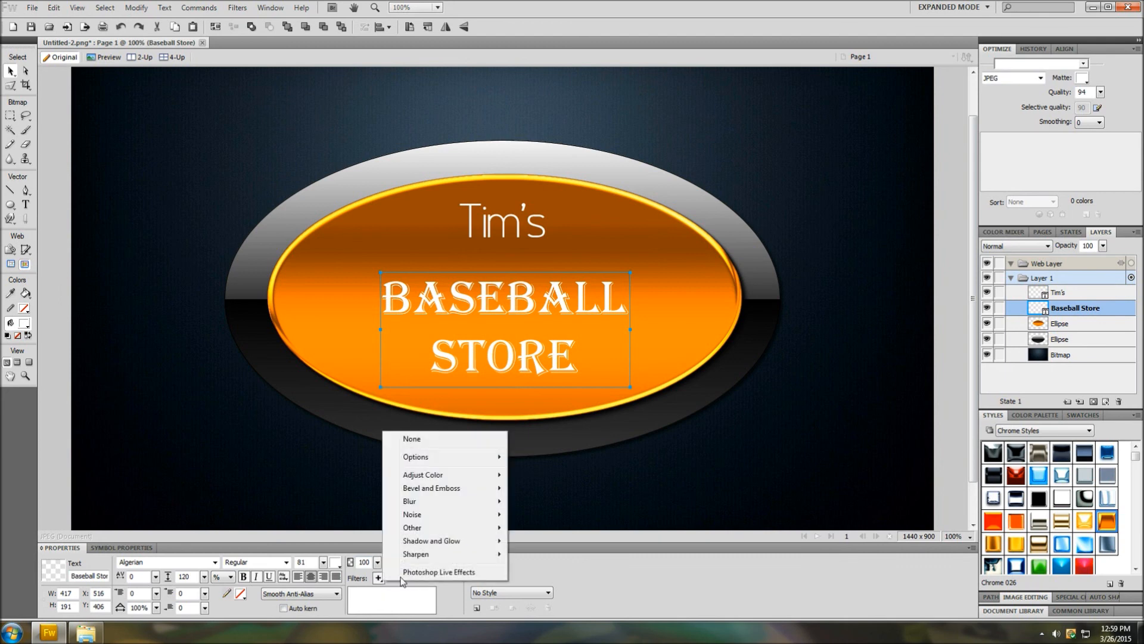
mouse_move(507, 542)
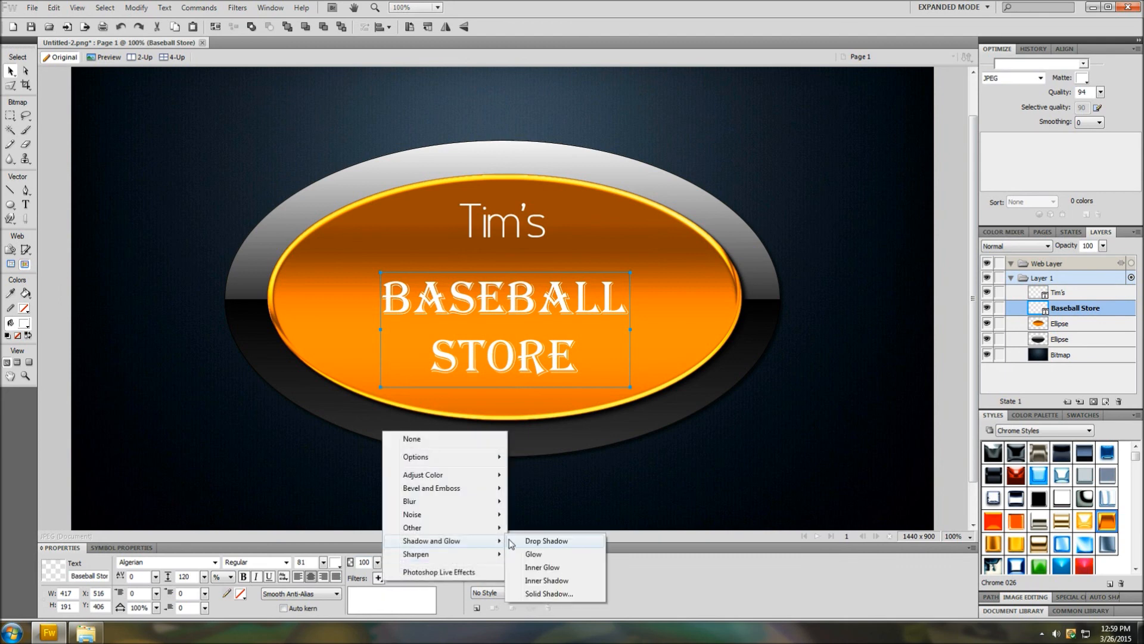
left_click(545, 541)
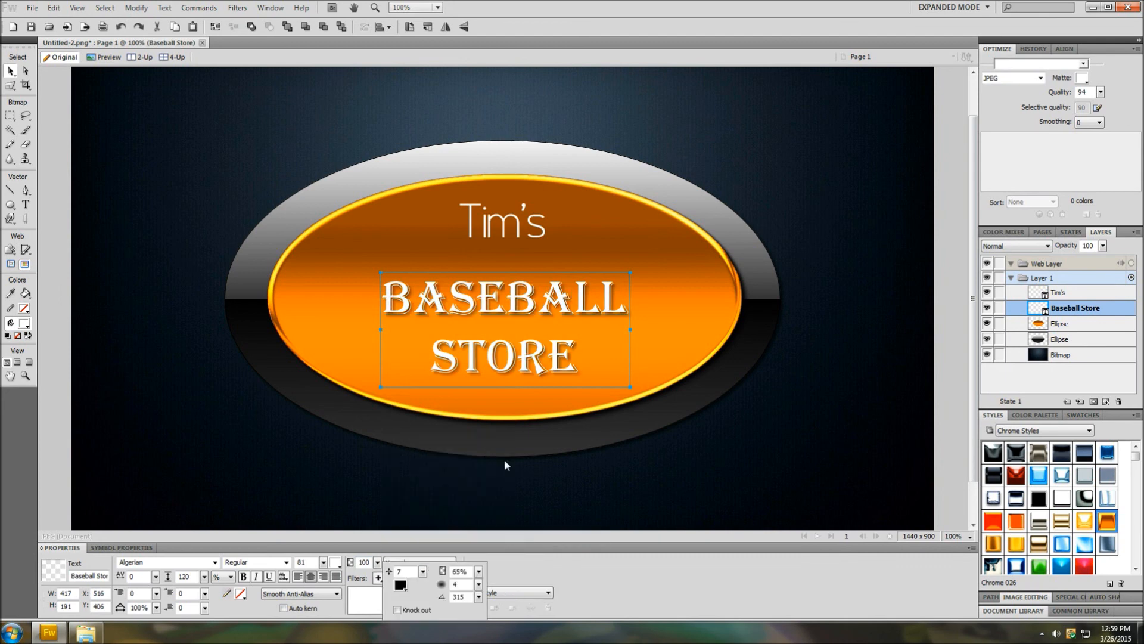
left_click(574, 563)
left_click(379, 578)
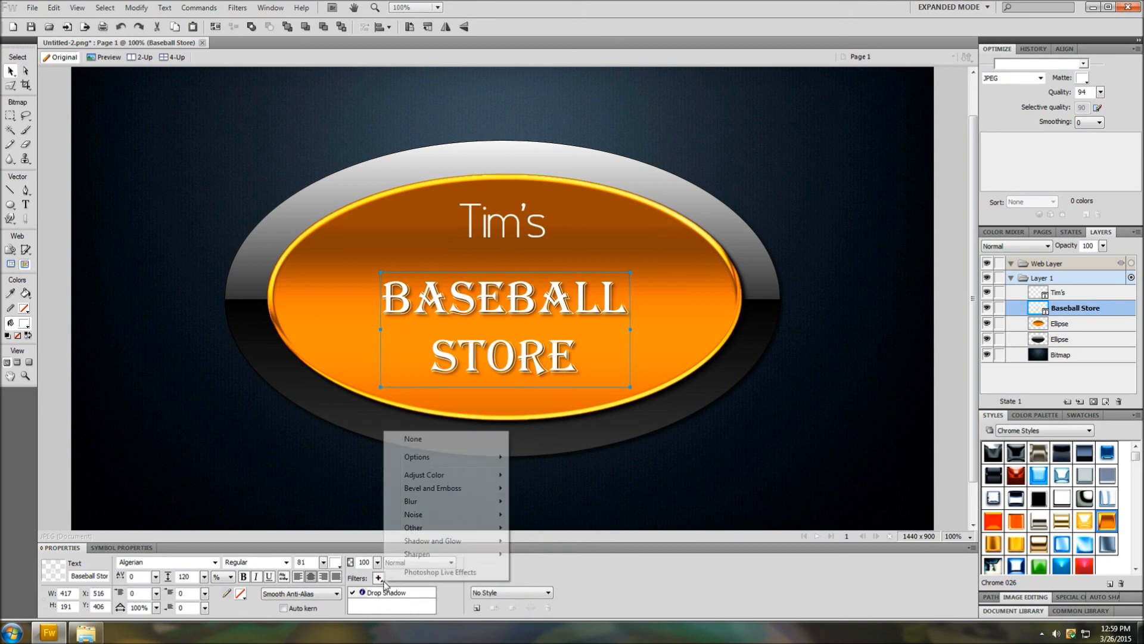
mouse_move(494, 540)
left_click(533, 541)
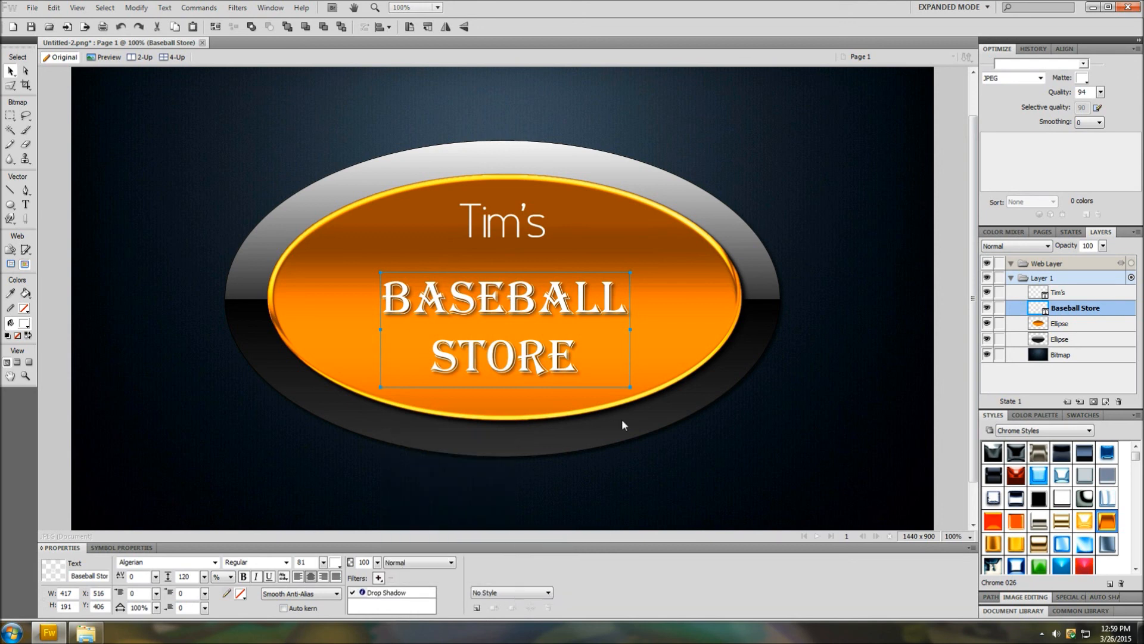
left_click(517, 223)
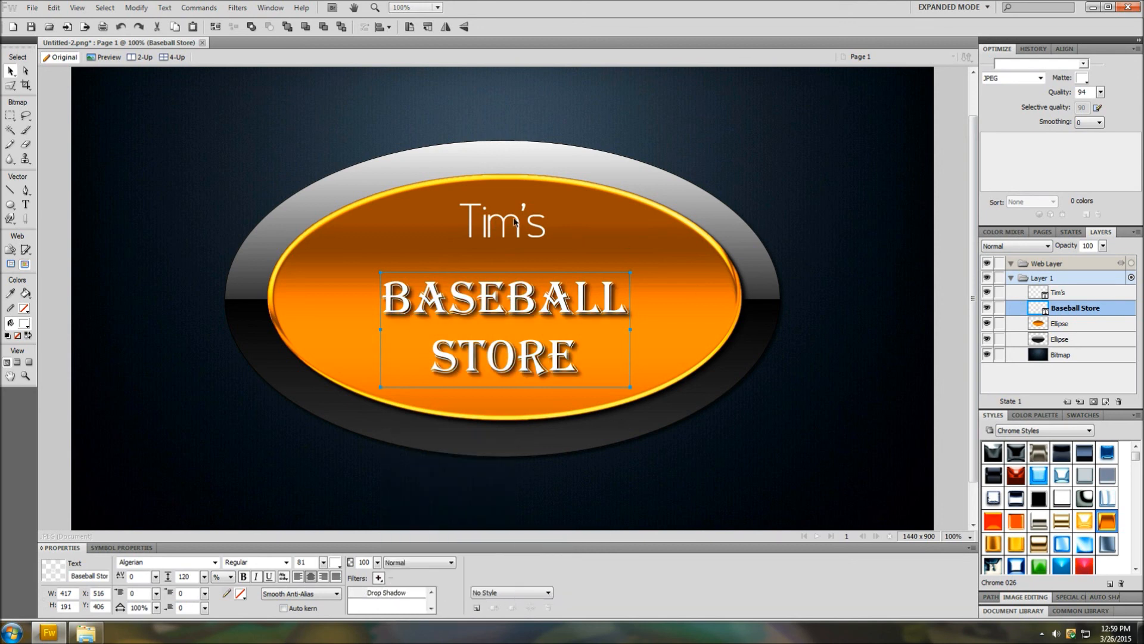
Apply the Drop Shadow filter twice to the Tim's text, keeping distance 7, opacity 65% and softness 4
left_click(515, 222)
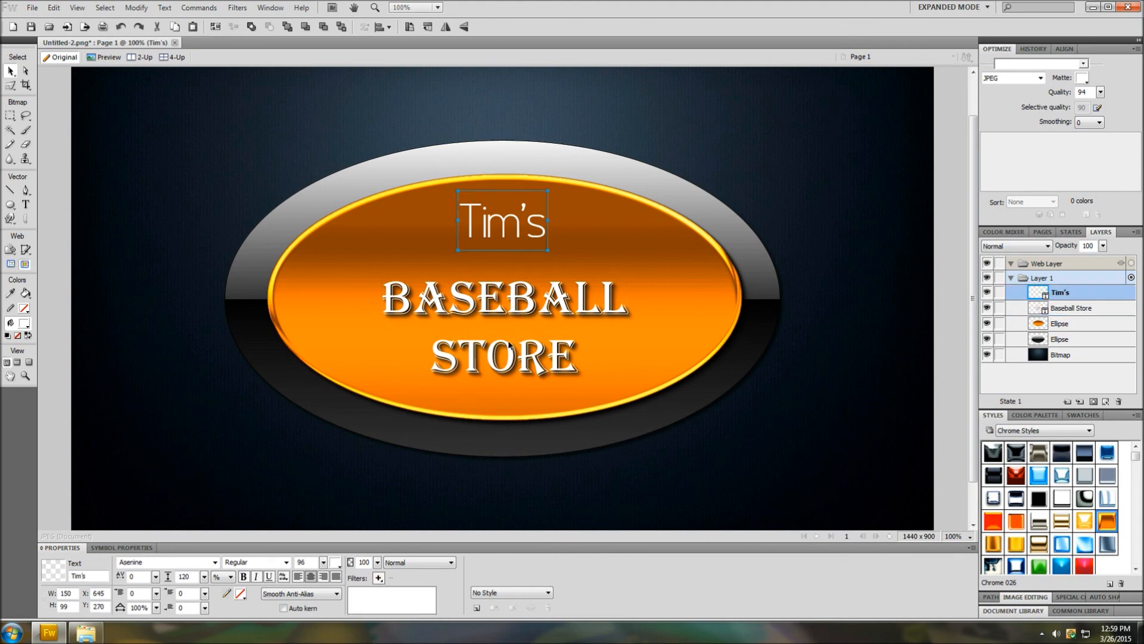
left_click(379, 578)
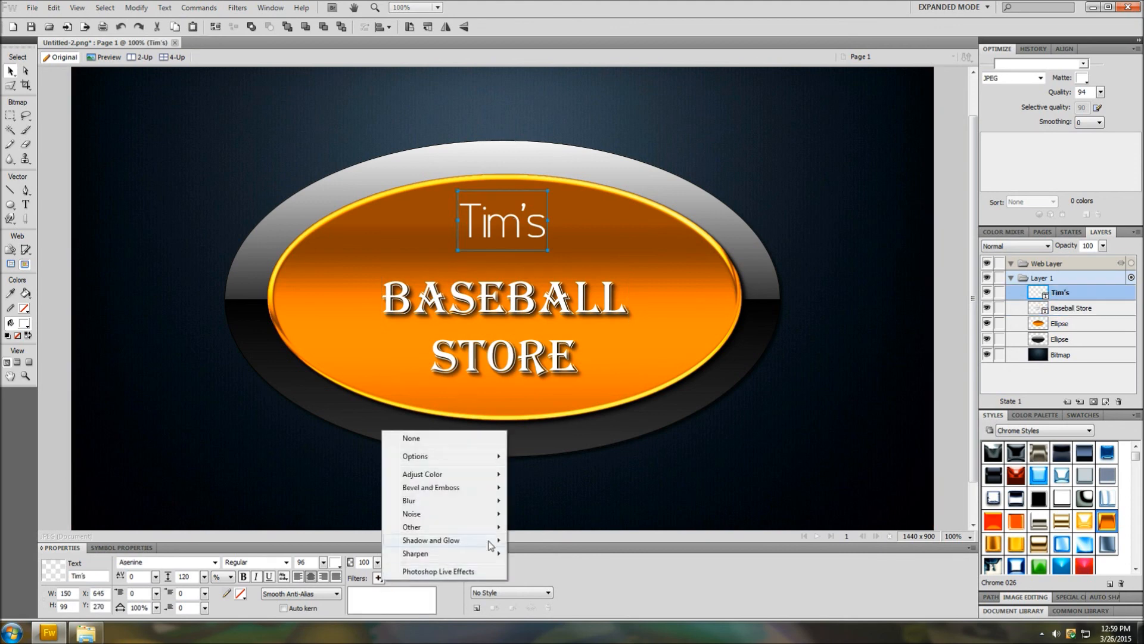
mouse_move(493, 541)
left_click(537, 540)
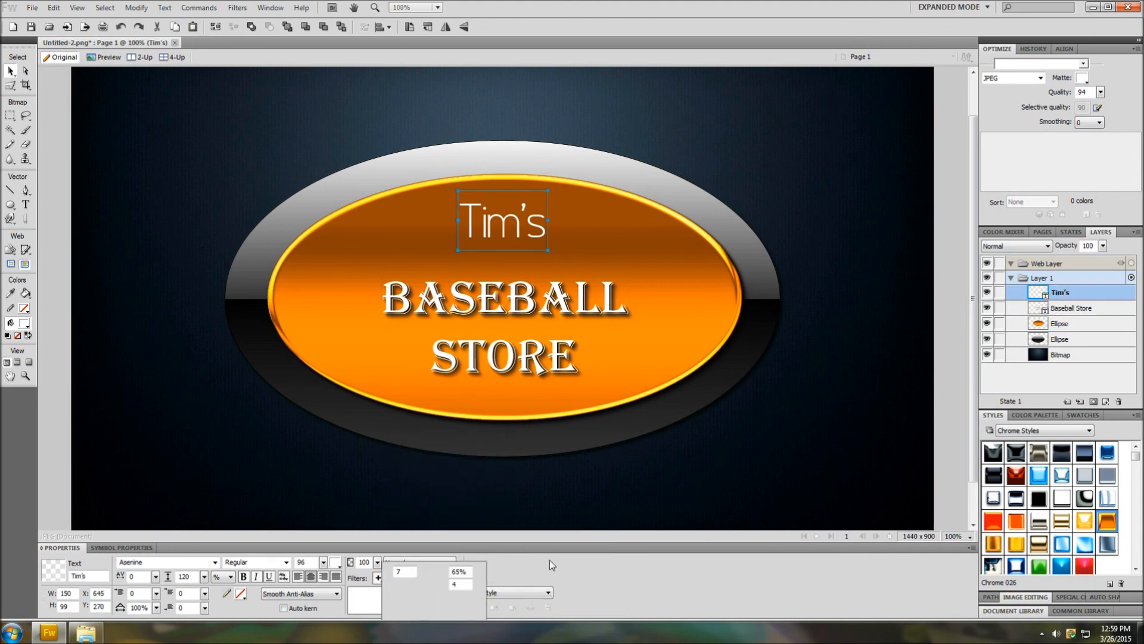
left_click(695, 586)
left_click(383, 579)
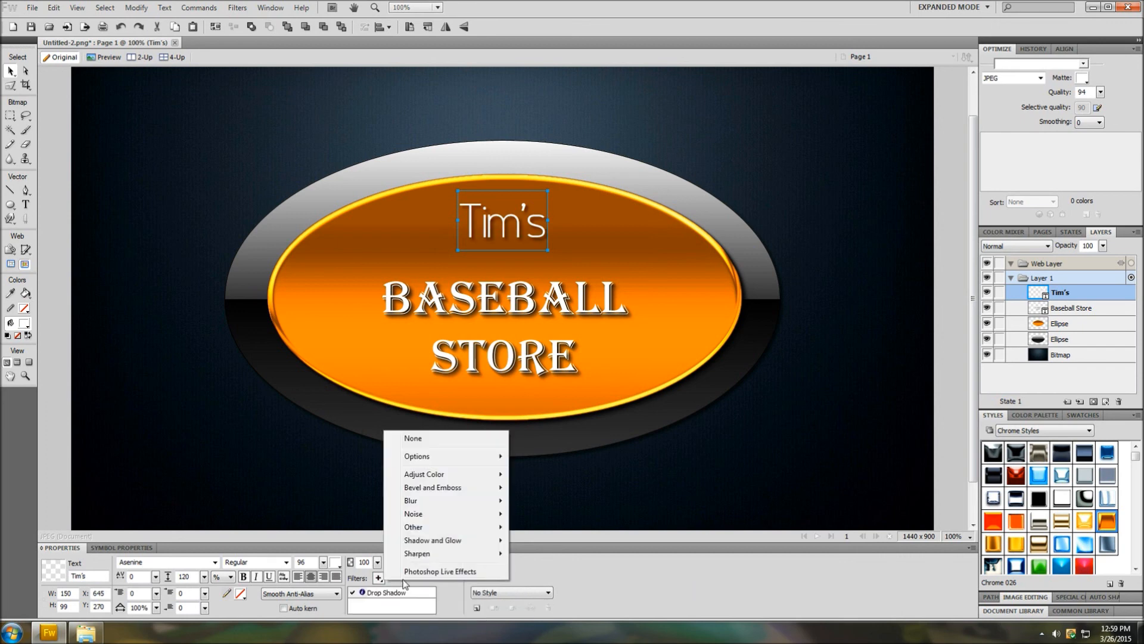
left_click(528, 541)
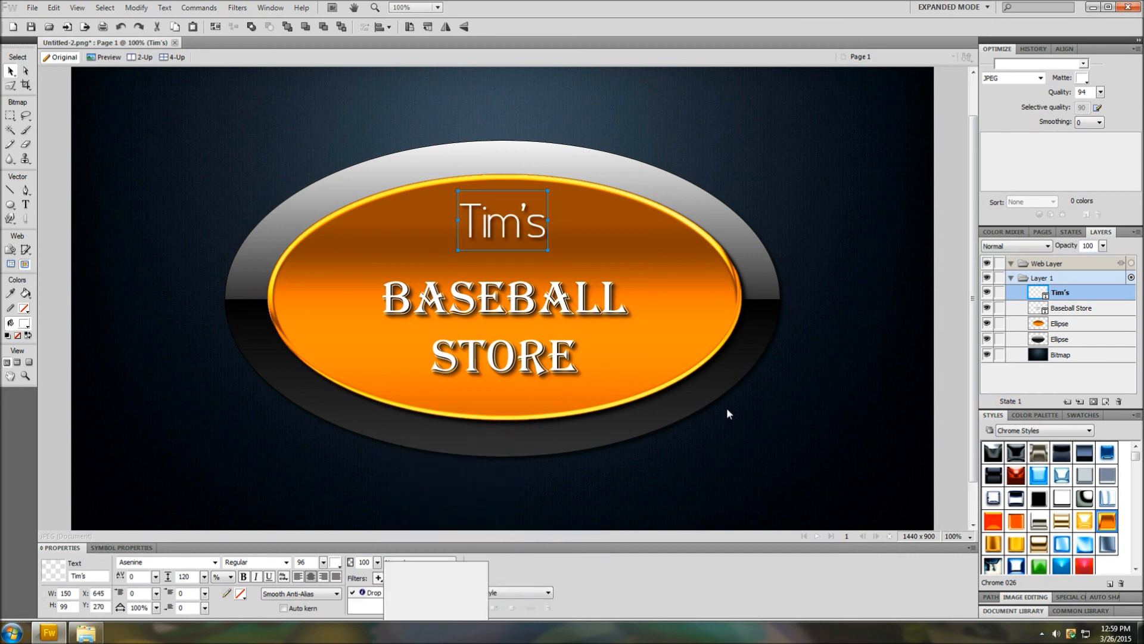
left_click(840, 343)
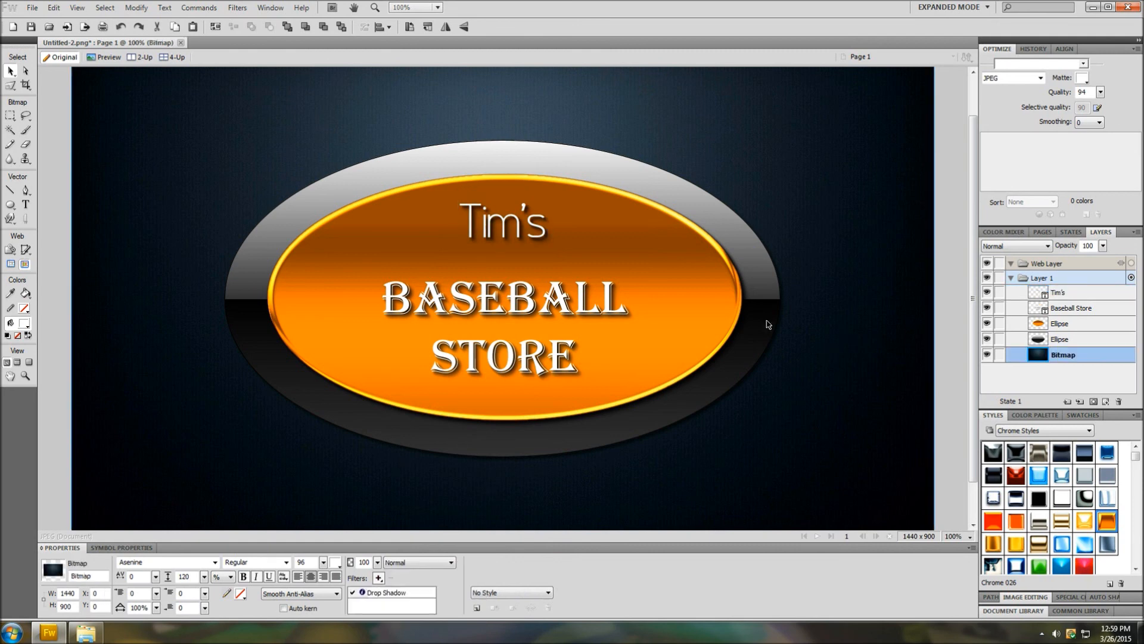
Nudge the BASEBALL STORE text slightly up to Y 404, keeping it at X 516, and deselect it
left_click(543, 310)
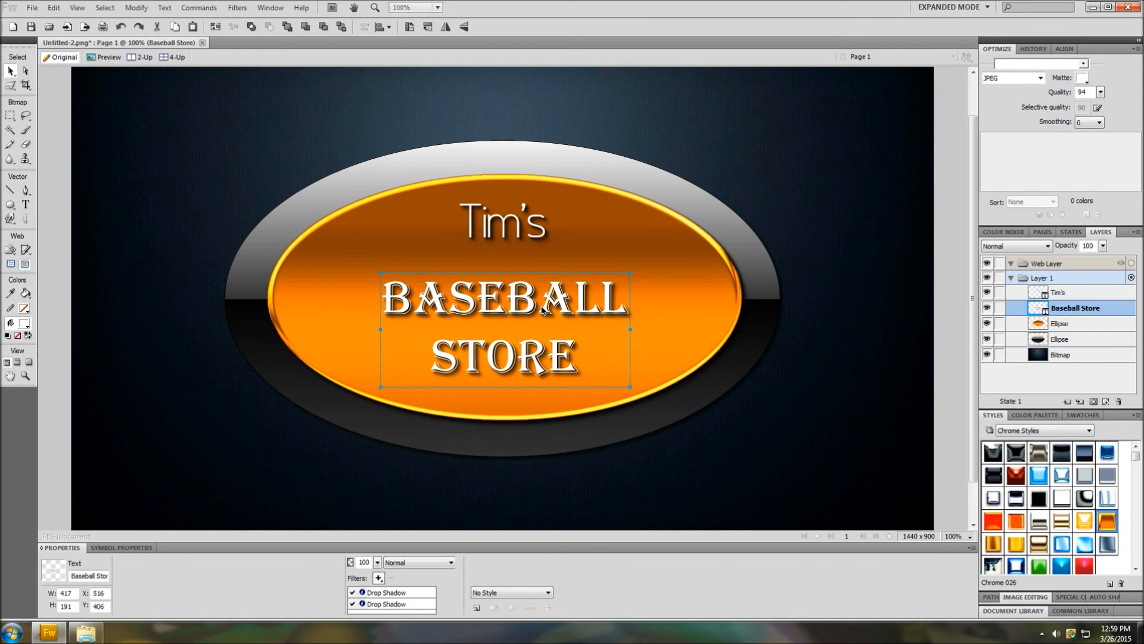
key("Up")
key("Up")
key("Up")
key("Right")
key("Down")
key("Left")
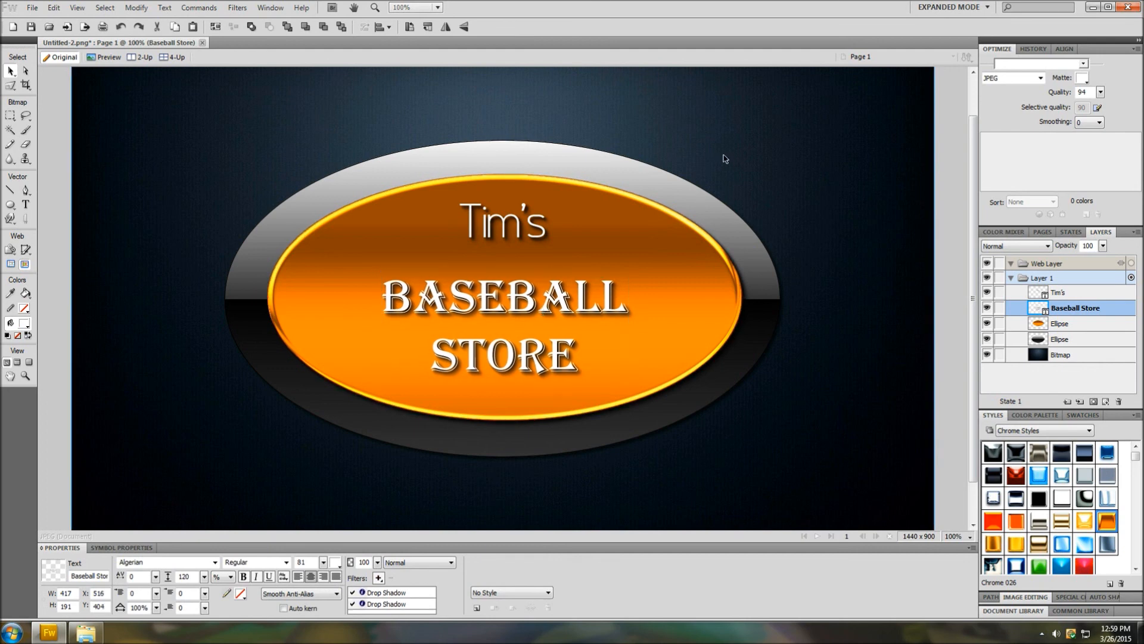
left_click(724, 159)
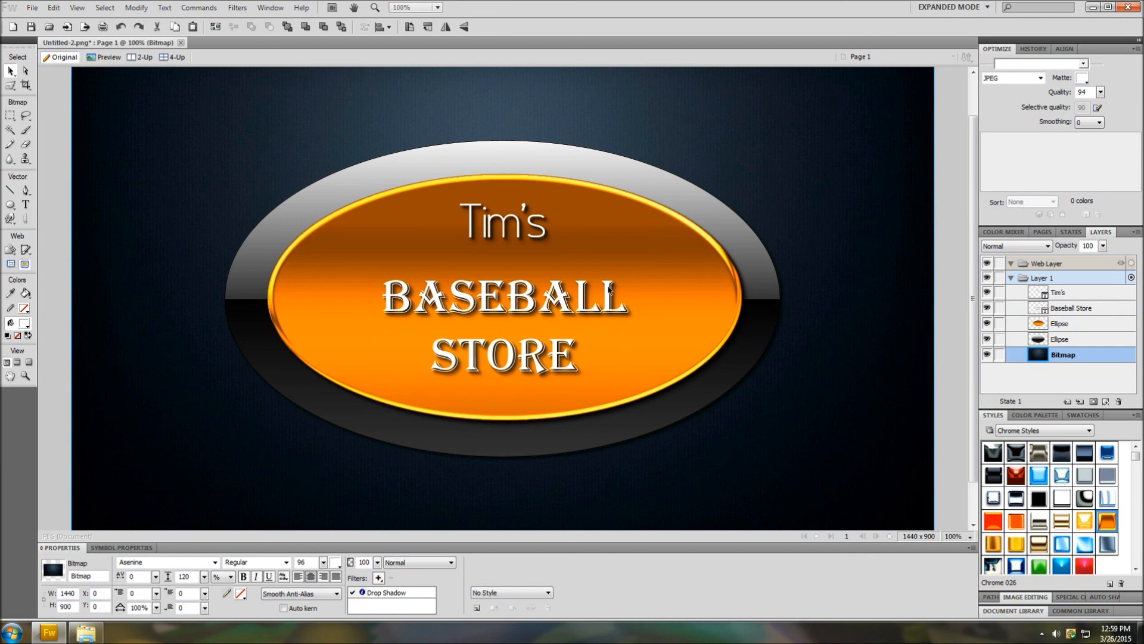
Shift the Tim's text to about X 650, Y 272, aligning its center with the BASEBALL STORE text, and deselect it
left_click(513, 226)
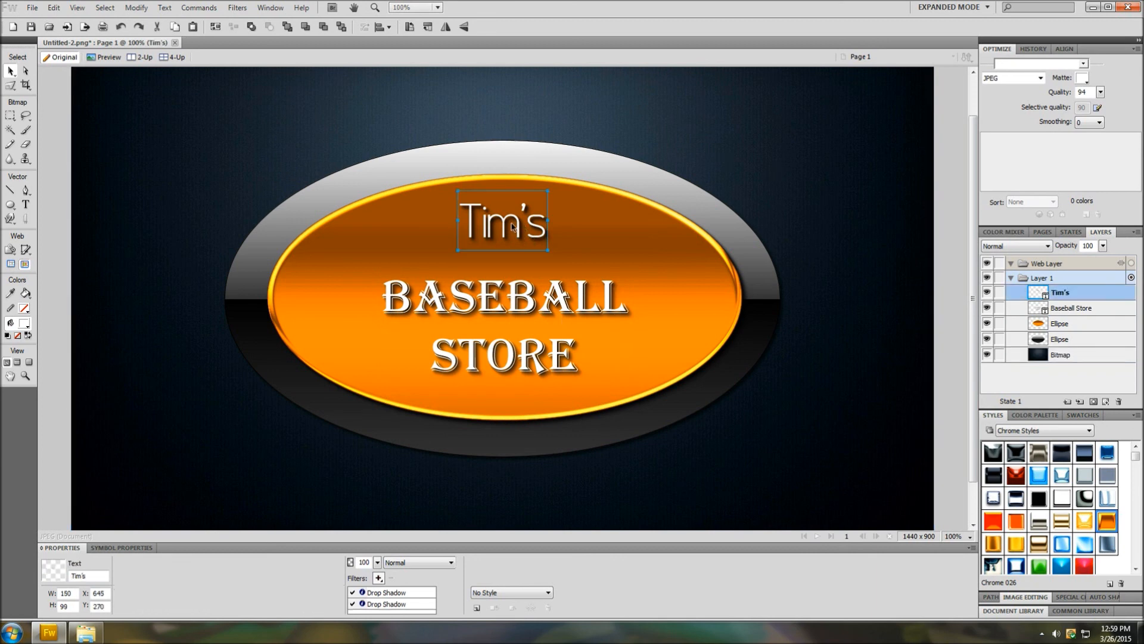
mouse_move(519, 225)
left_mouse_down()
mouse_move(533, 223)
mouse_move(517, 225)
left_mouse_up()
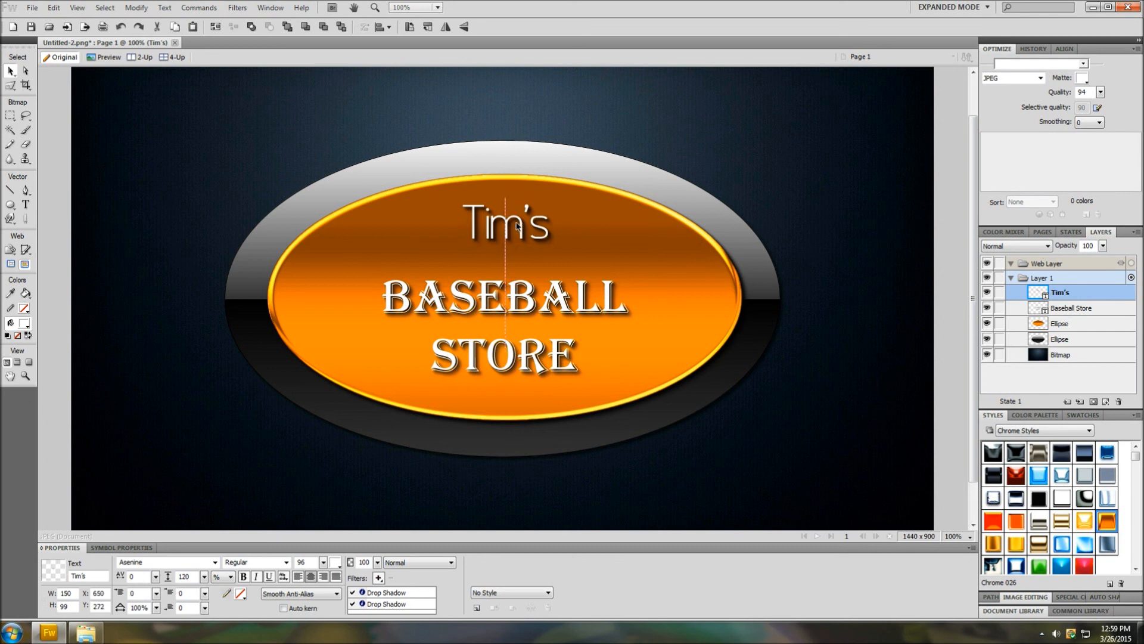
left_click(755, 158)
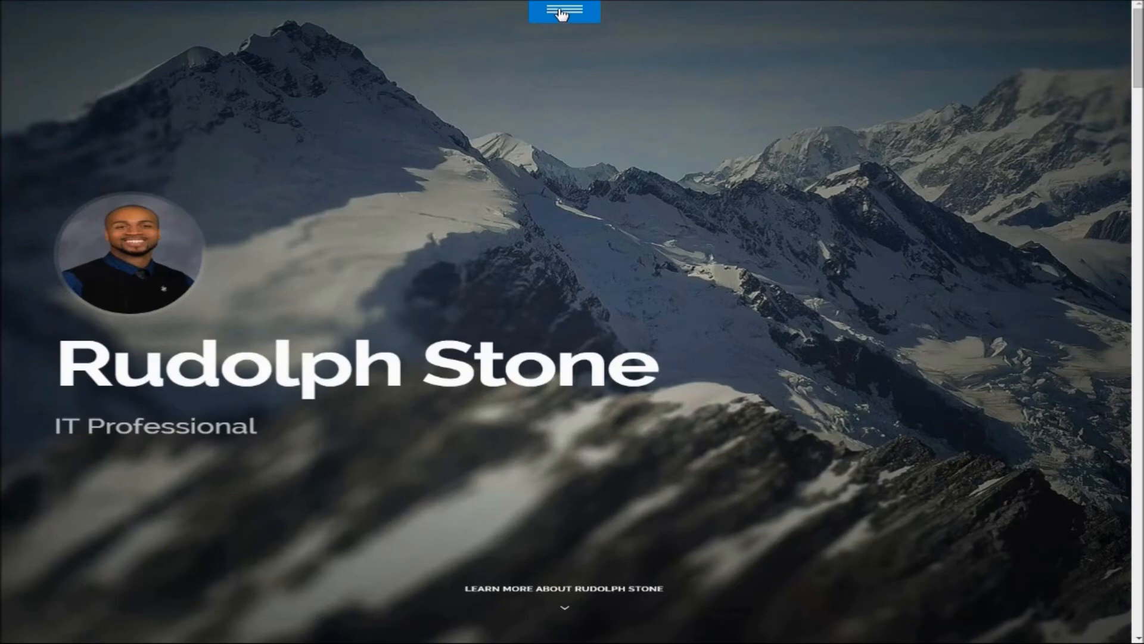
Switch to the personal portfolio website in the browser and go to its Skills section
left_click(563, 7)
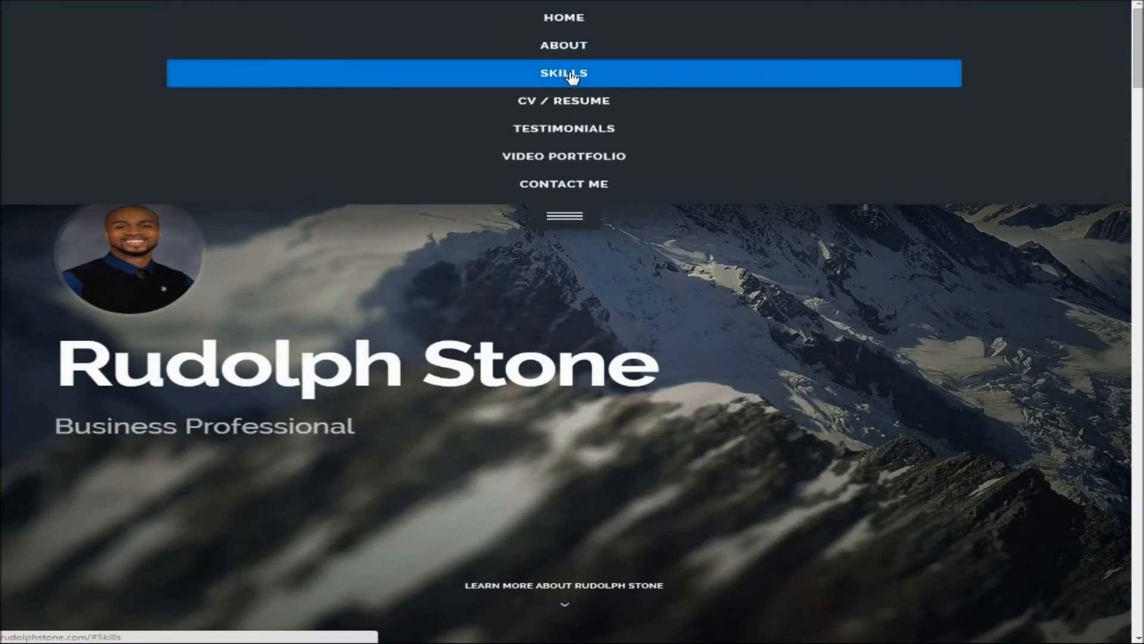
left_click(569, 73)
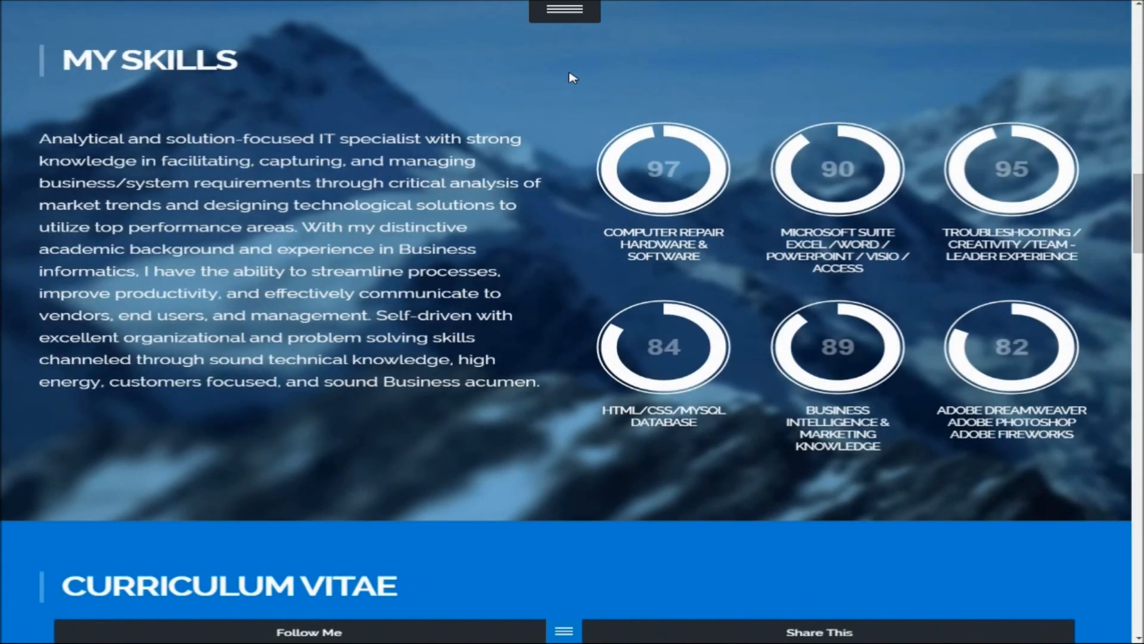